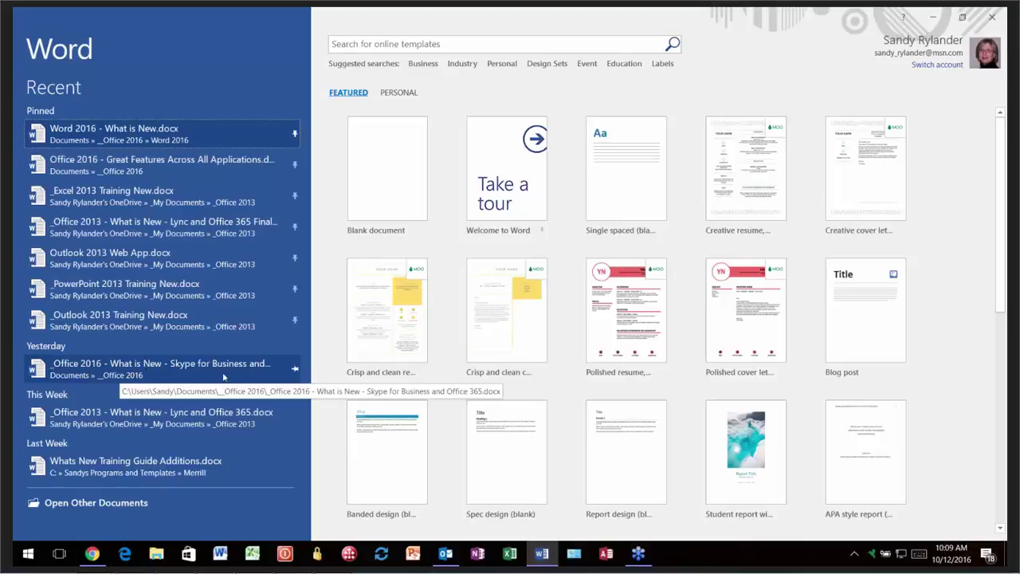
- Pin the Office 2016 Skype for Business what's-new document under Yesterday, then start a blank document
{"action": "left_click", "coordinate": [294, 370]}
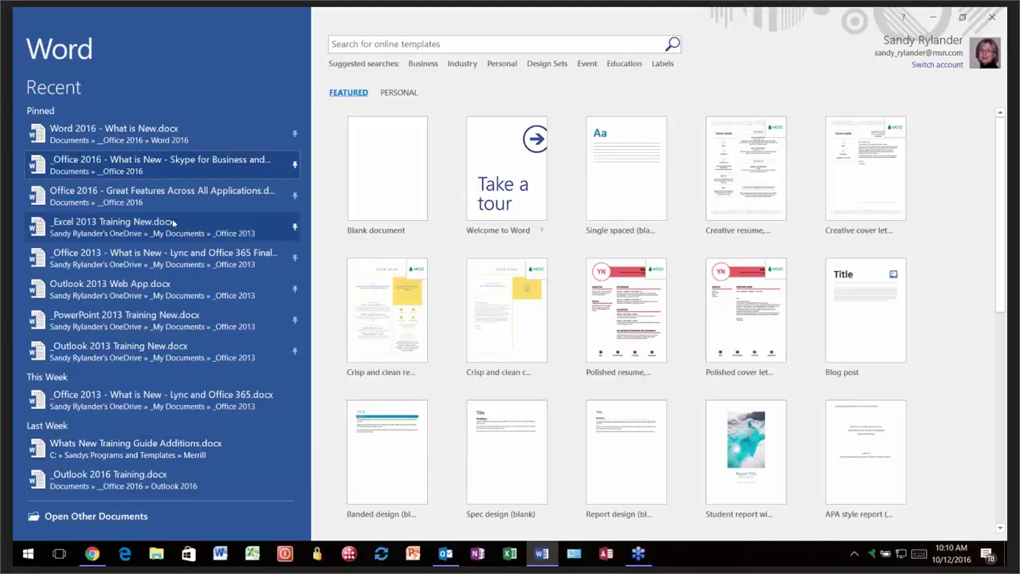
{"action": "left_click", "coordinate": [379, 184]}
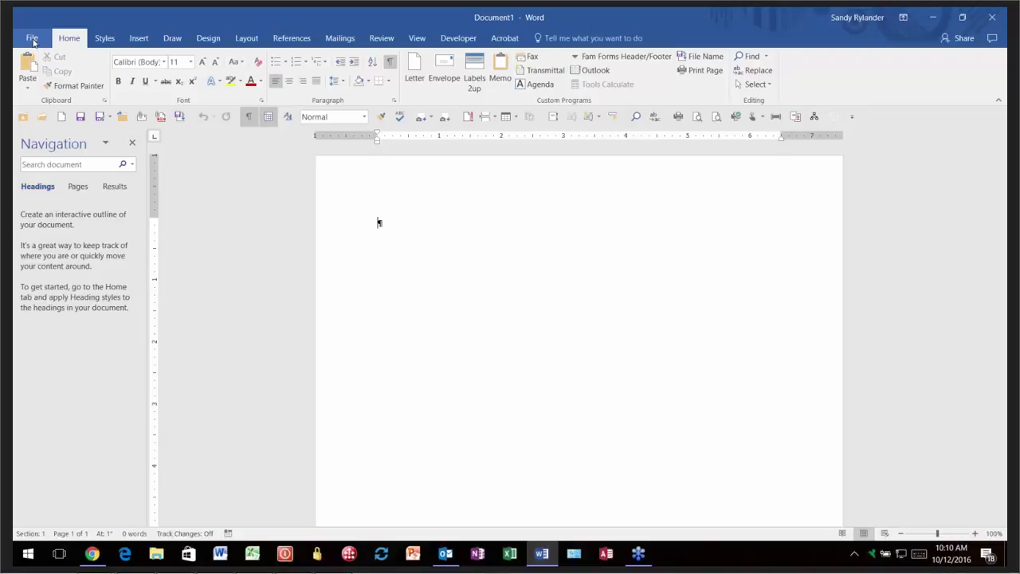
{"action": "left_click", "coordinate": [32, 39]}
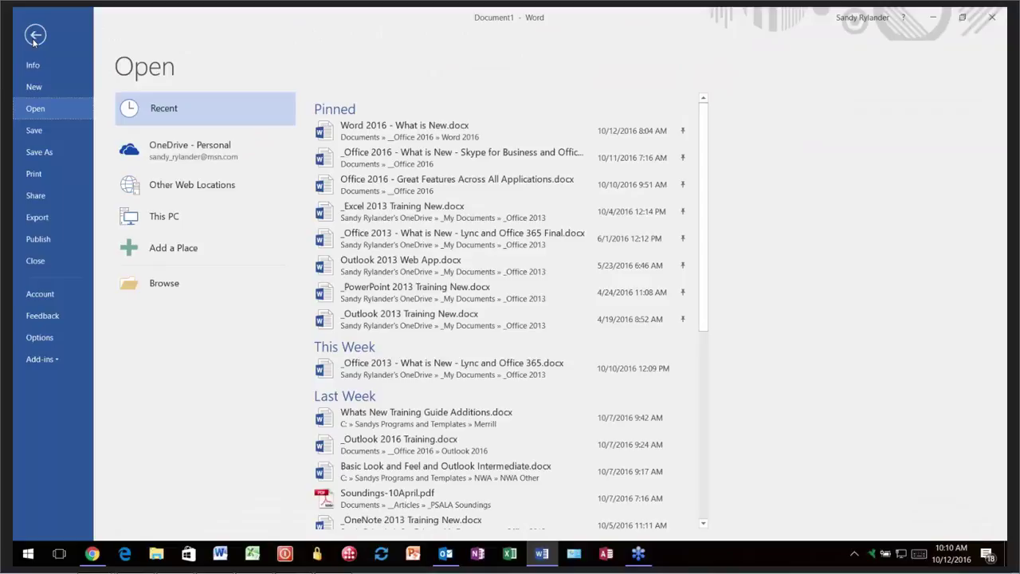
{"action": "left_click", "coordinate": [40, 337]}
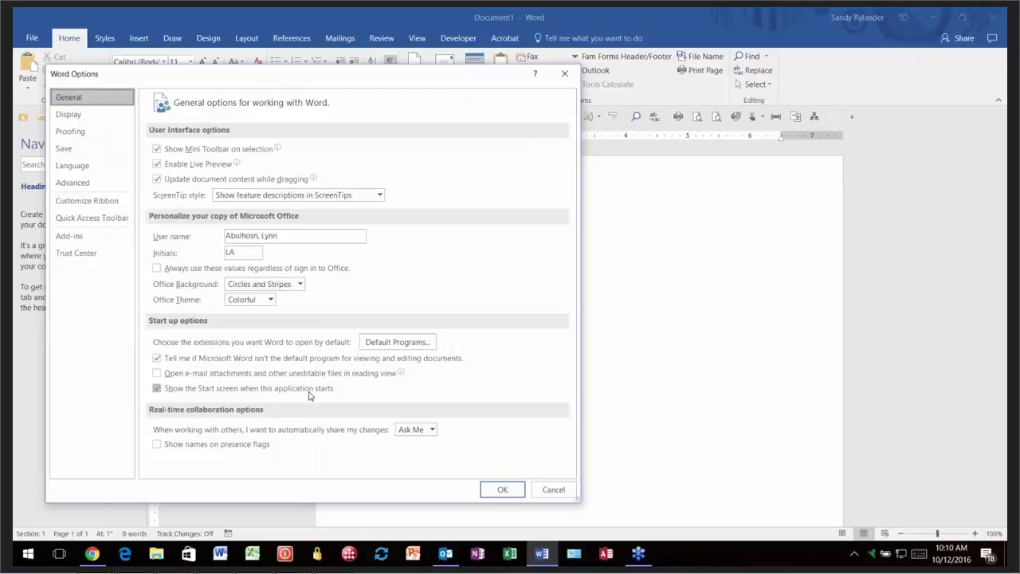
{"action": "left_click", "coordinate": [157, 389]}
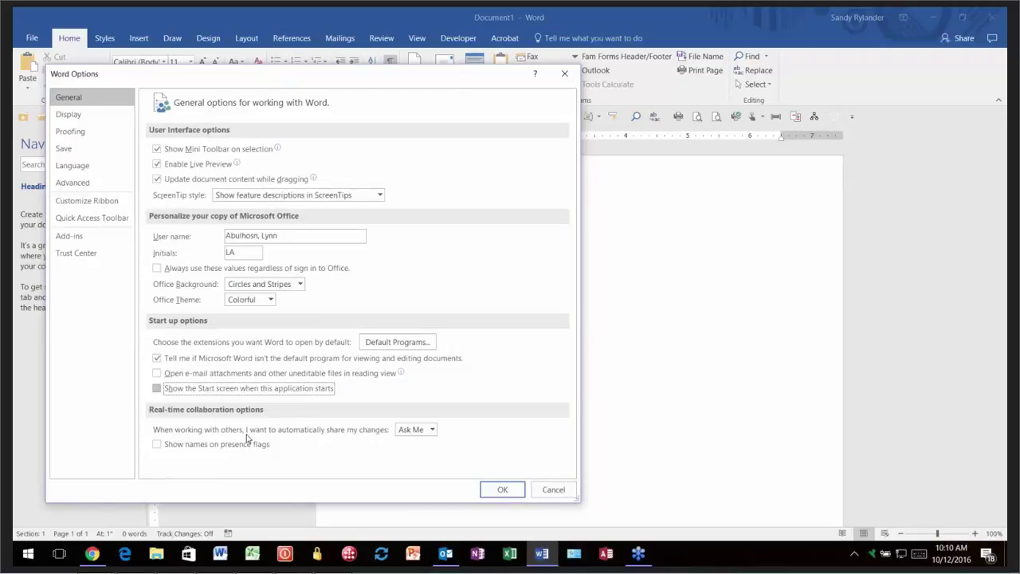
{"action": "left_click", "coordinate": [158, 388]}
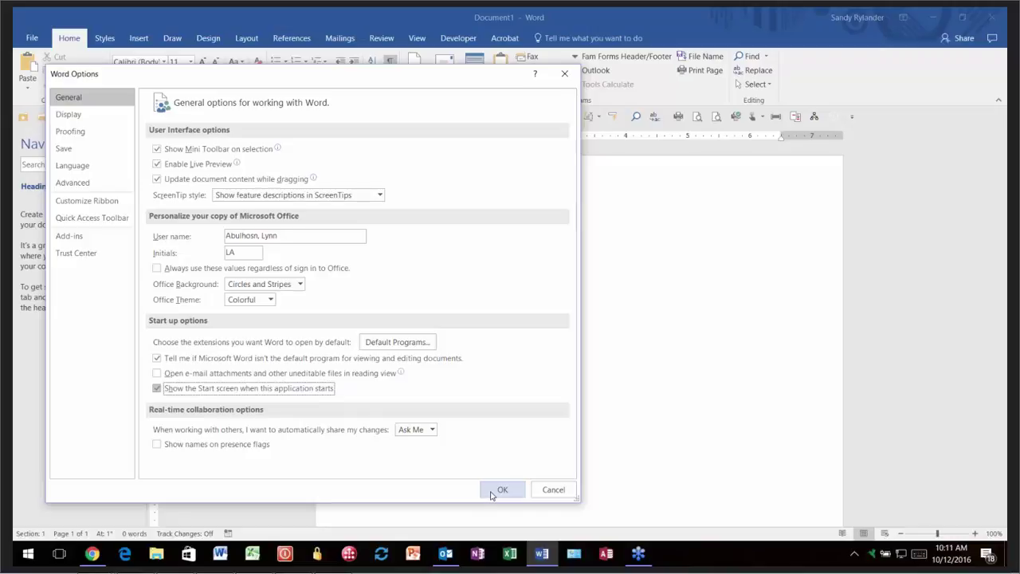
{"action": "left_click", "coordinate": [492, 491]}
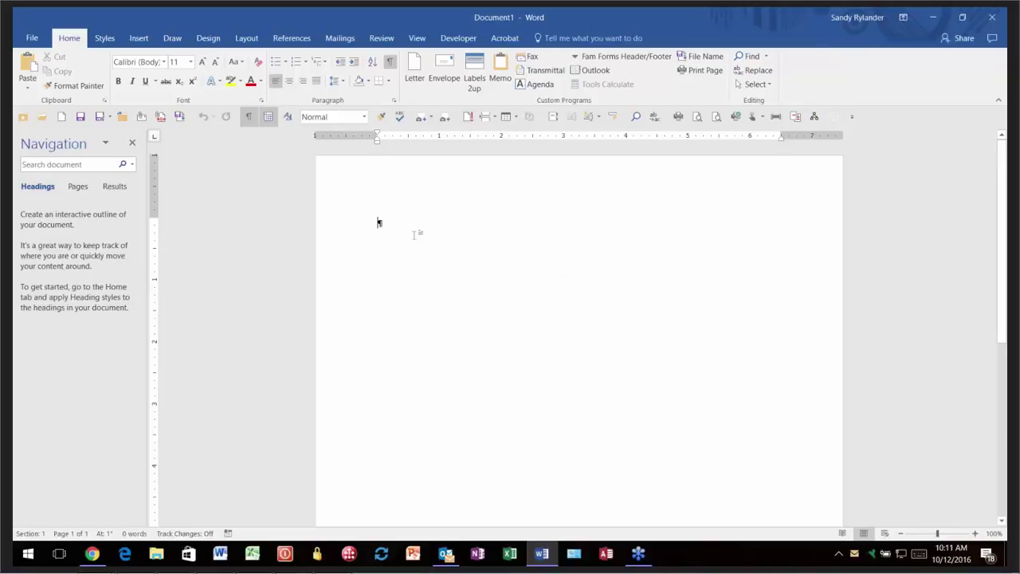
- Generate five paragraphs of sample text (239 words) with =rand() at the top of Document1
{"action": "type", "text": "=ra"}
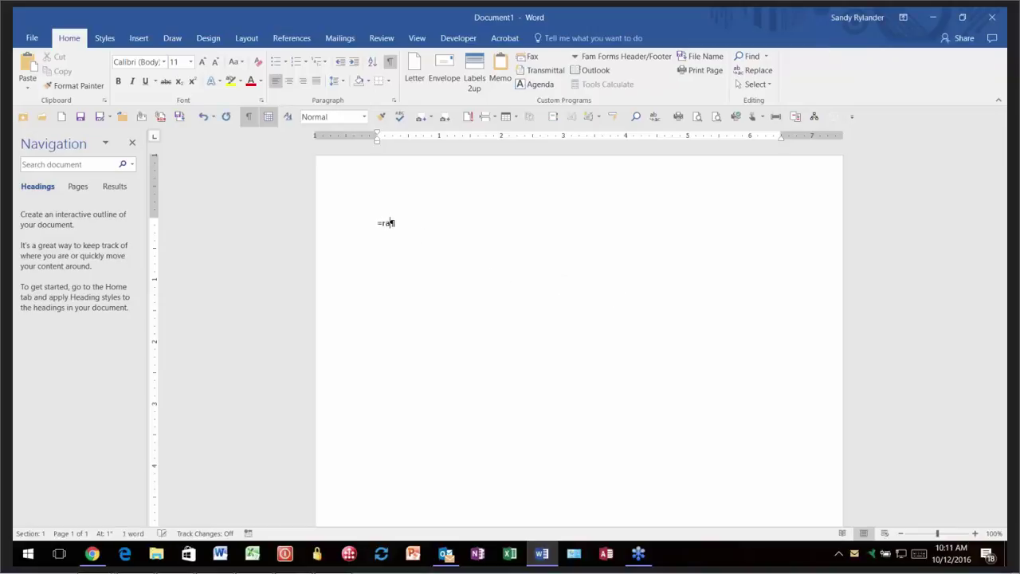
{"action": "type", "text": "nd()"}
{"action": "key", "text": "Return"}
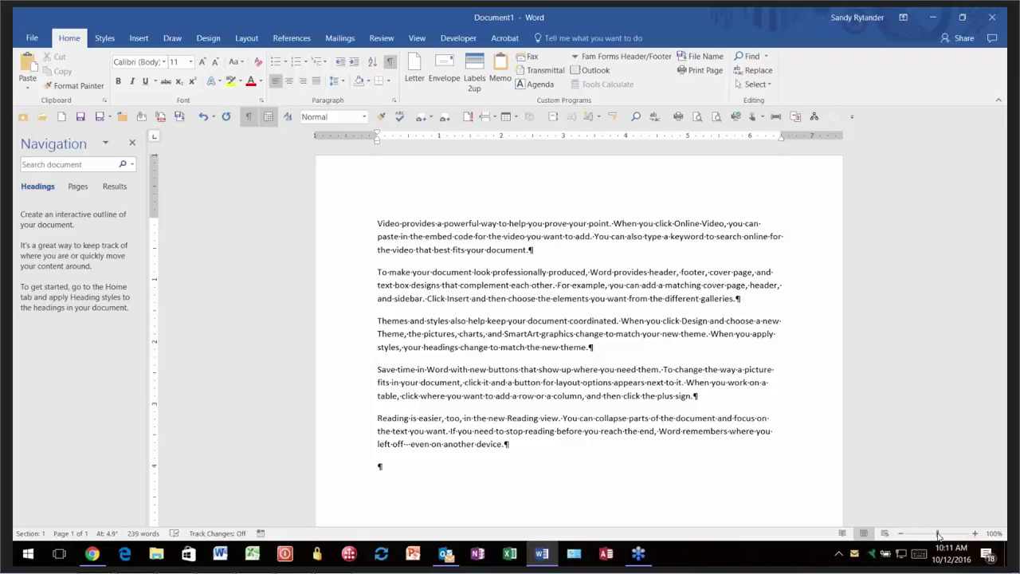
{"action": "mouse_move", "coordinate": [939, 538]}
{"action": "left_mouse_down"}
{"action": "mouse_move", "coordinate": [973, 537]}
{"action": "mouse_move", "coordinate": [903, 536]}
{"action": "mouse_move", "coordinate": [940, 535]}
{"action": "left_mouse_up"}
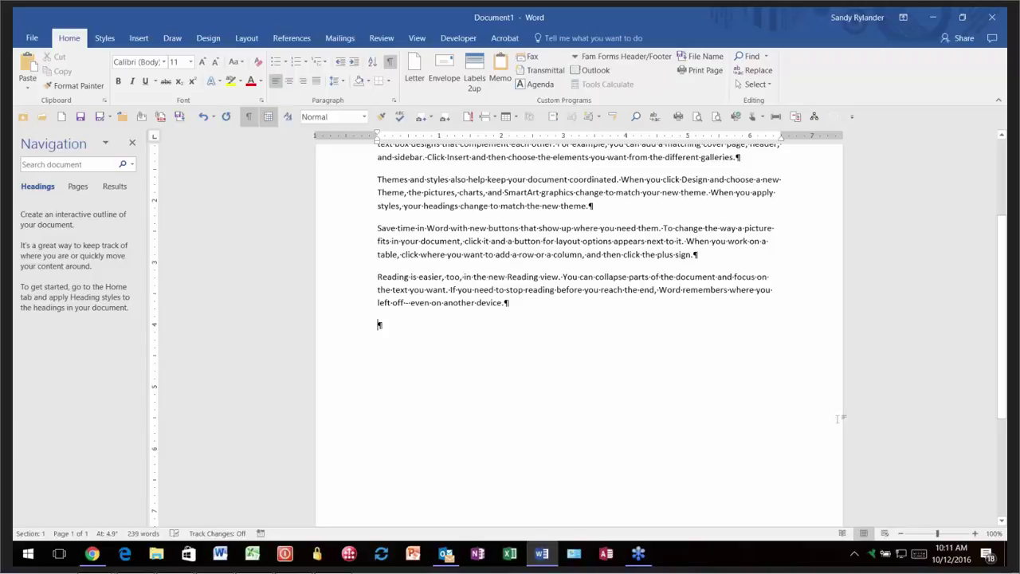
{"action": "scroll", "coordinate": [612, 263], "scroll_direction": "up", "scroll_amount": 3}
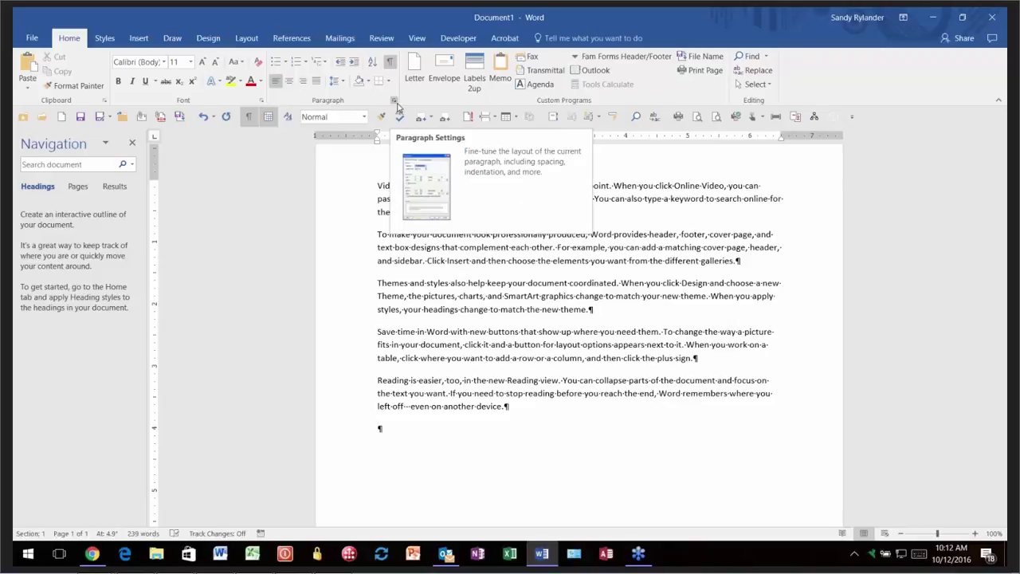
{"action": "left_click", "coordinate": [393, 101]}
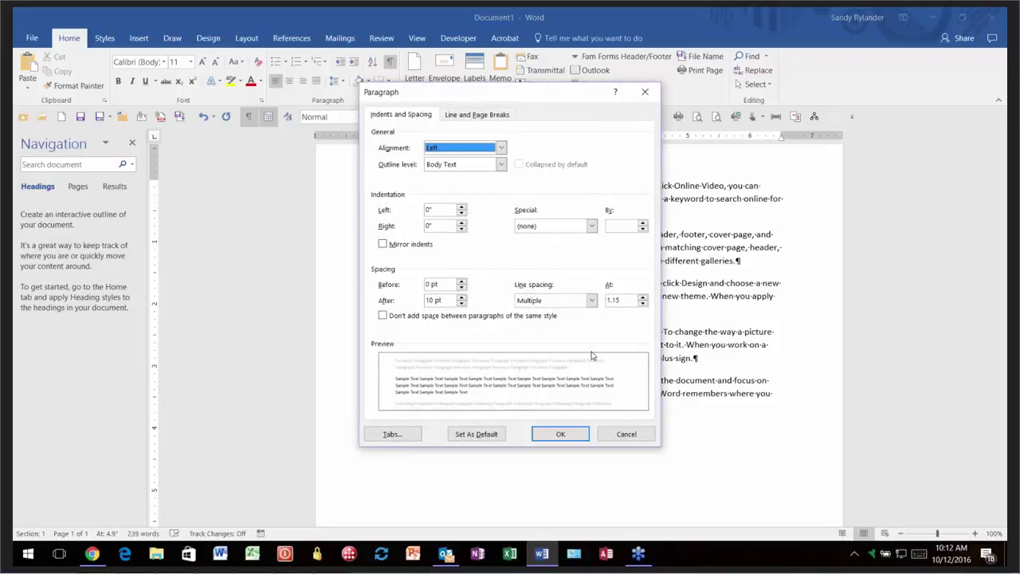
{"action": "left_click", "coordinate": [626, 434]}
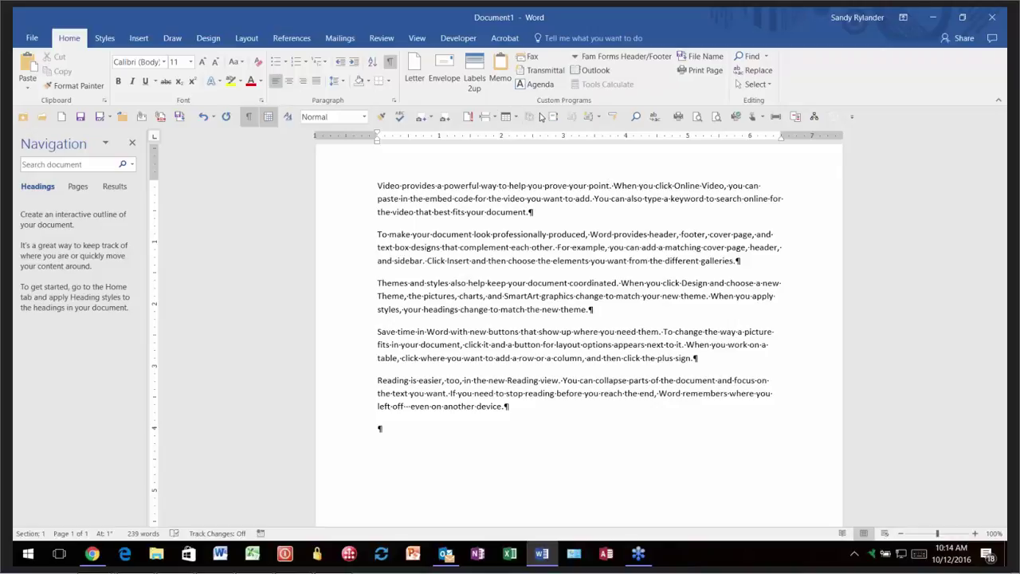
- Move the Quick Access Toolbar above the ribbon from its right-click menu
{"action": "right_click", "coordinate": [540, 116]}
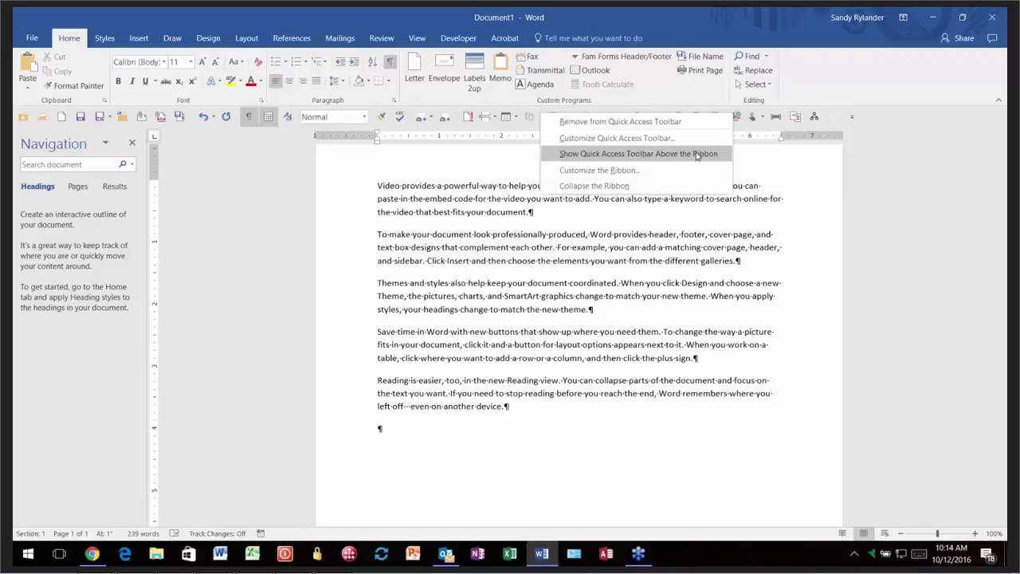
{"action": "left_click", "coordinate": [696, 154]}
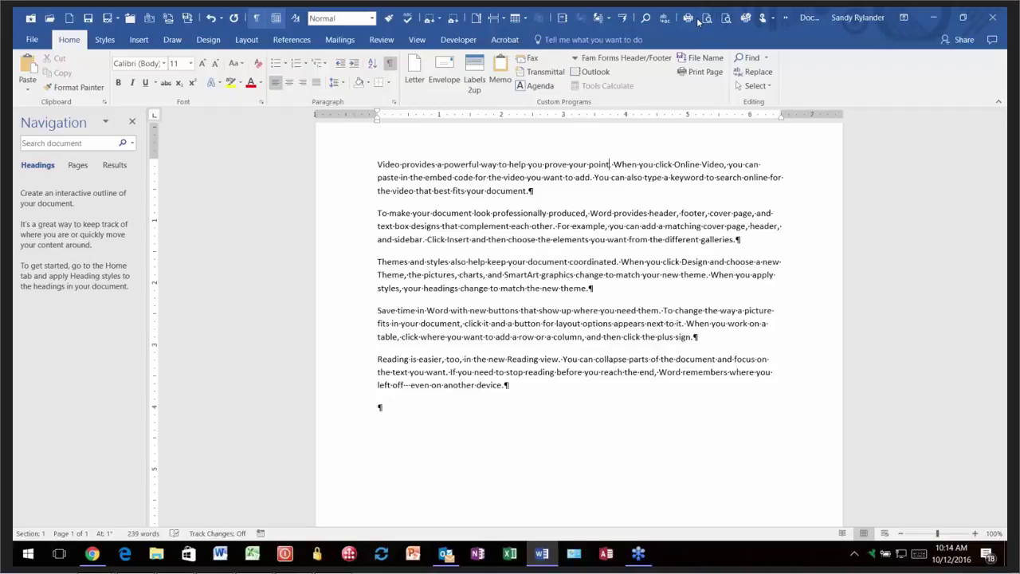
- Move the Quick Access Toolbar back below the ribbon from its right-click menu
{"action": "right_click", "coordinate": [574, 21]}
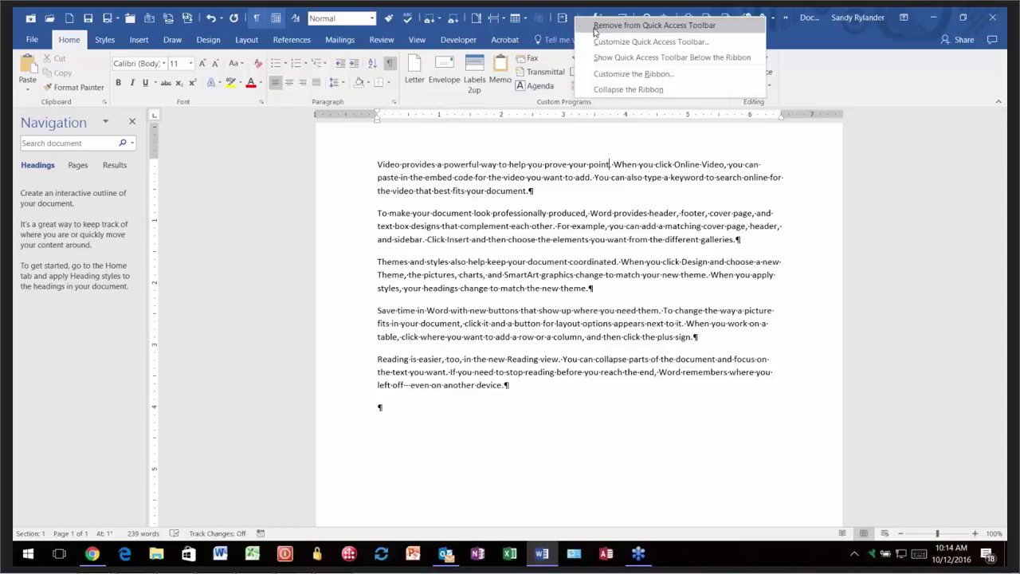
{"action": "left_click", "coordinate": [647, 57]}
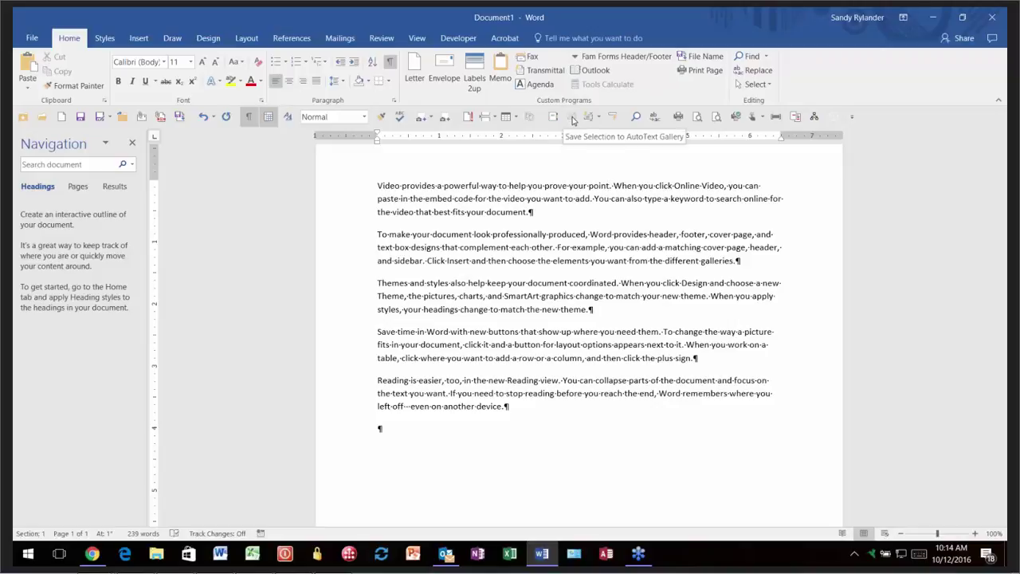
- Add the Mailings tab's Envelopes command to the end of the Quick Access Toolbar
{"action": "left_click", "coordinate": [338, 37]}
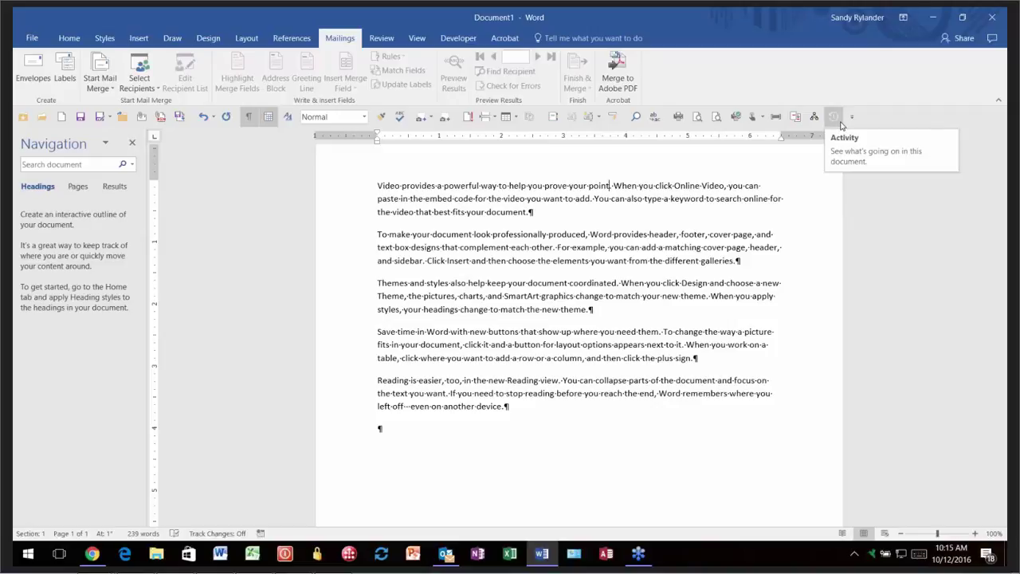
{"action": "right_click", "coordinate": [27, 77]}
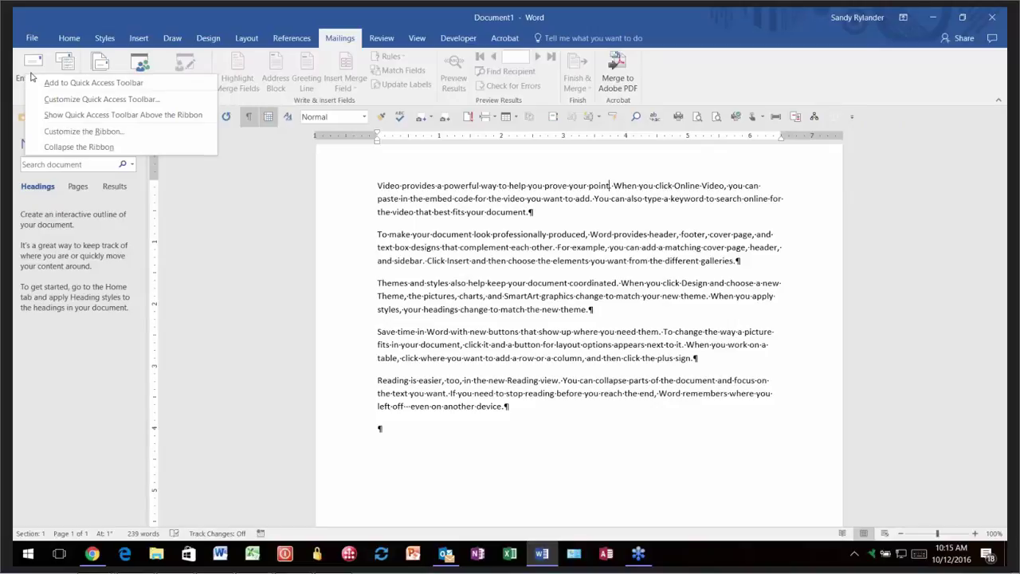
{"action": "left_click", "coordinate": [32, 63]}
{"action": "right_click", "coordinate": [32, 63]}
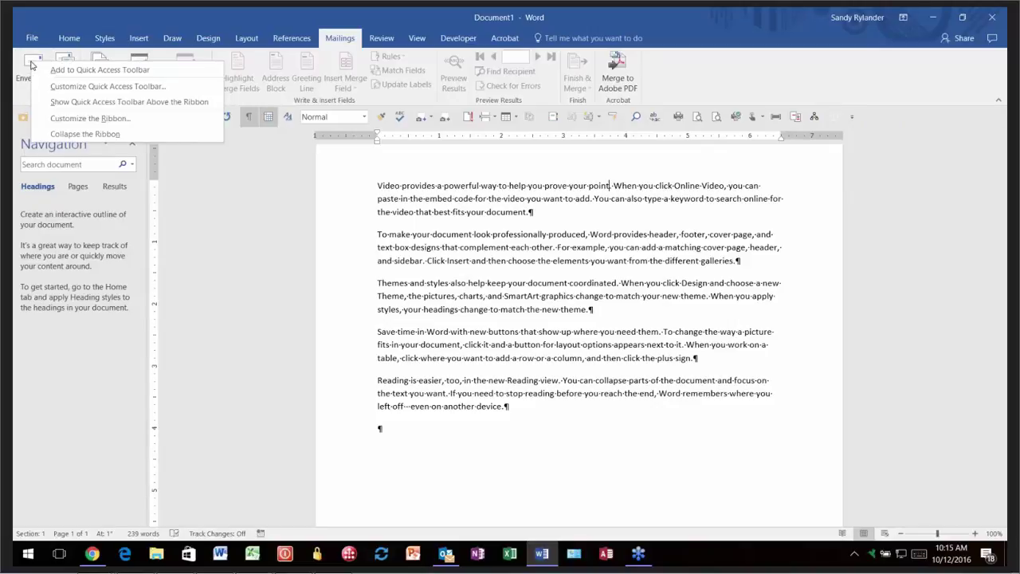
{"action": "left_click", "coordinate": [79, 71]}
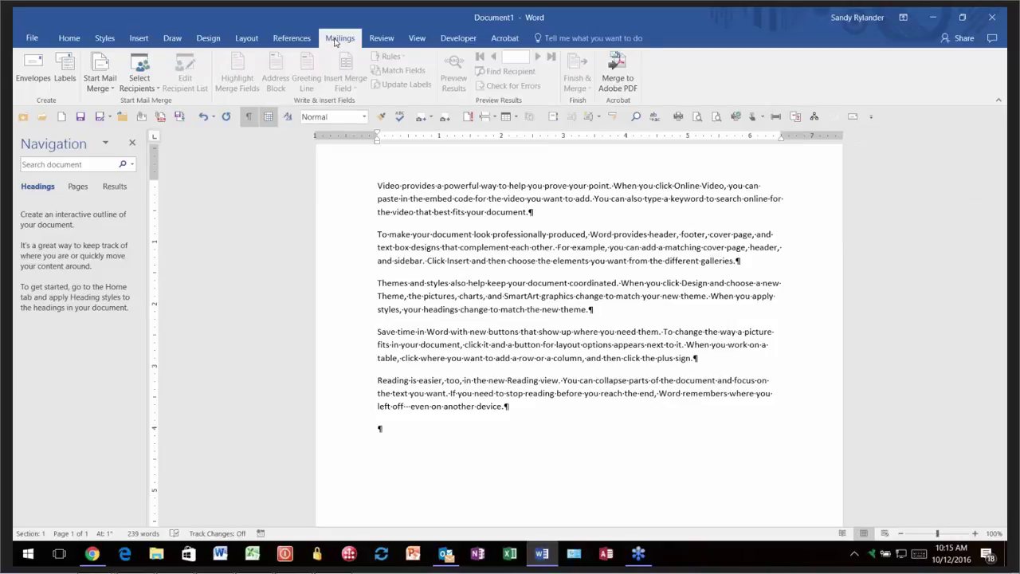
{"action": "left_click", "coordinate": [853, 117]}
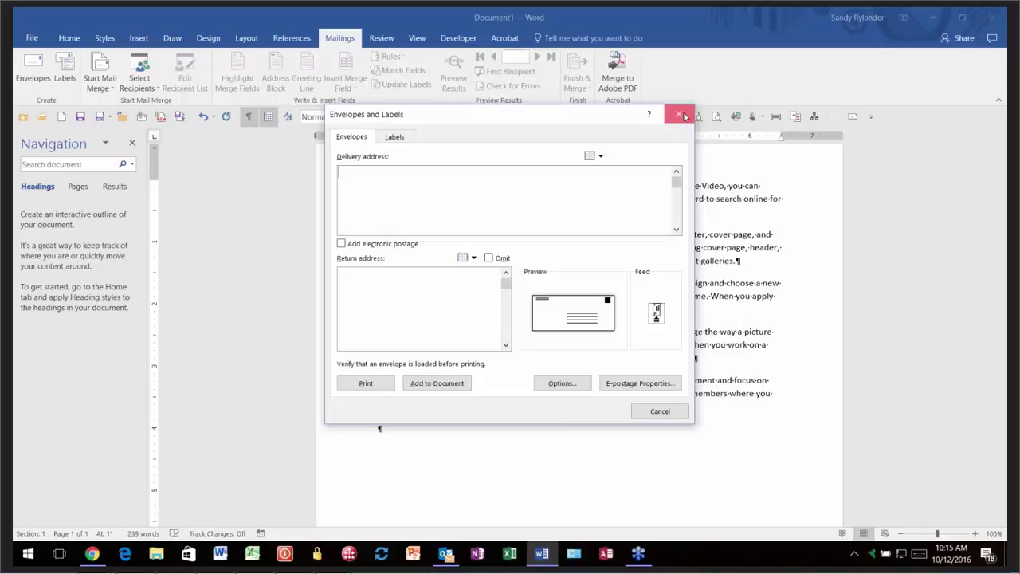
{"action": "left_click", "coordinate": [679, 115]}
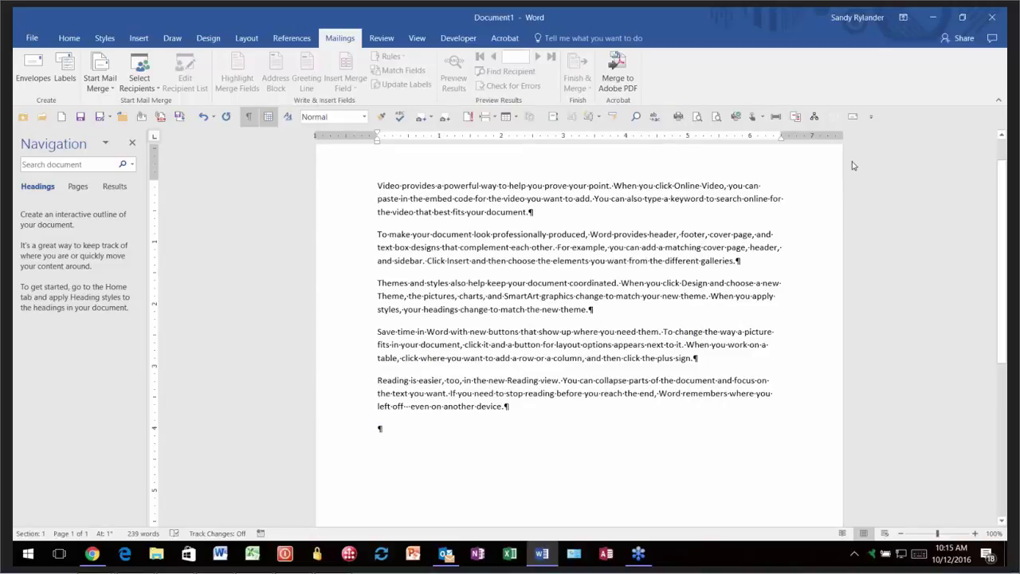
- Remove the last command from the Quick Access Toolbar and view Document1's File Info page
{"action": "right_click", "coordinate": [853, 117]}
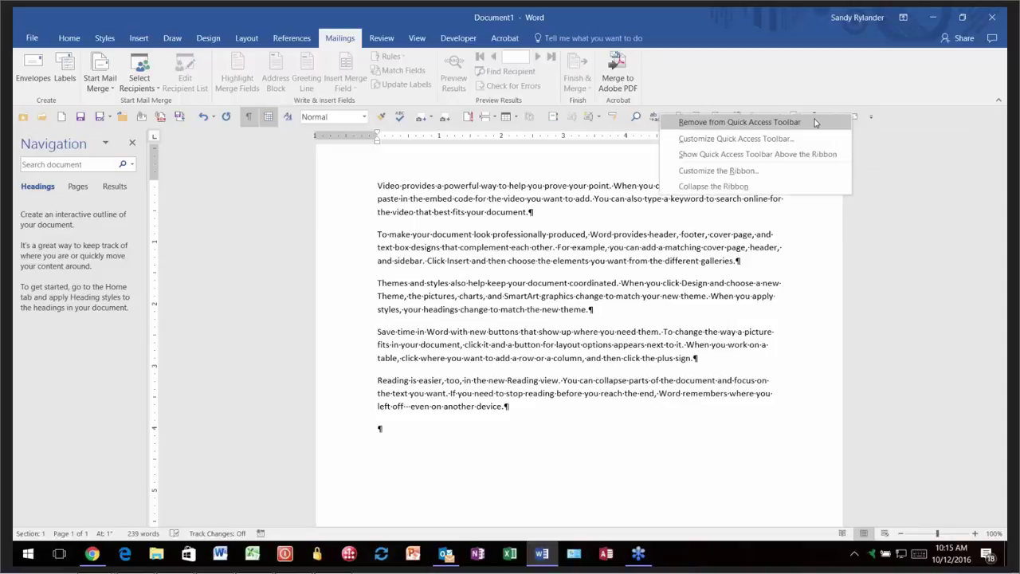
{"action": "left_click", "coordinate": [815, 122]}
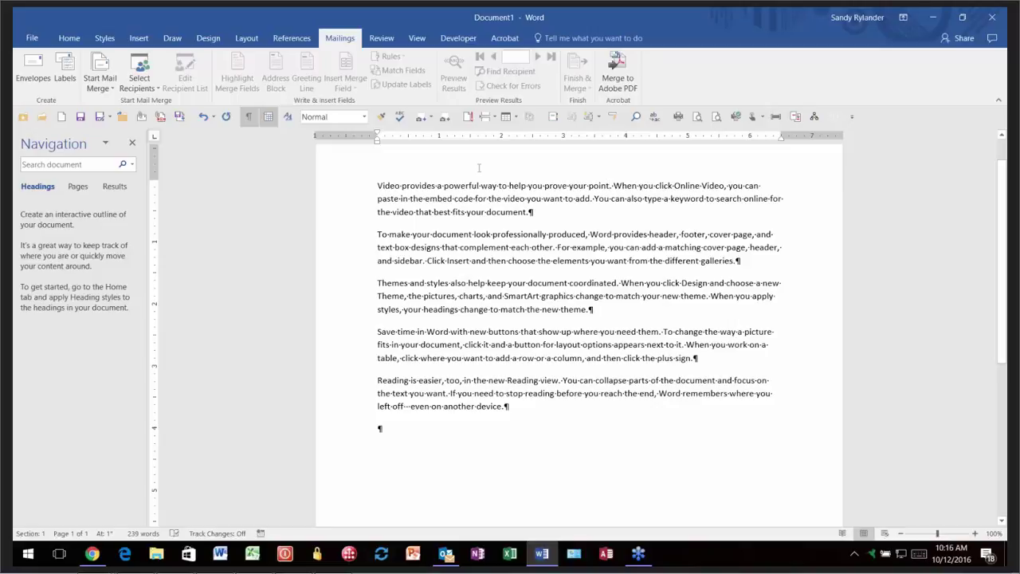
{"action": "left_click", "coordinate": [32, 38]}
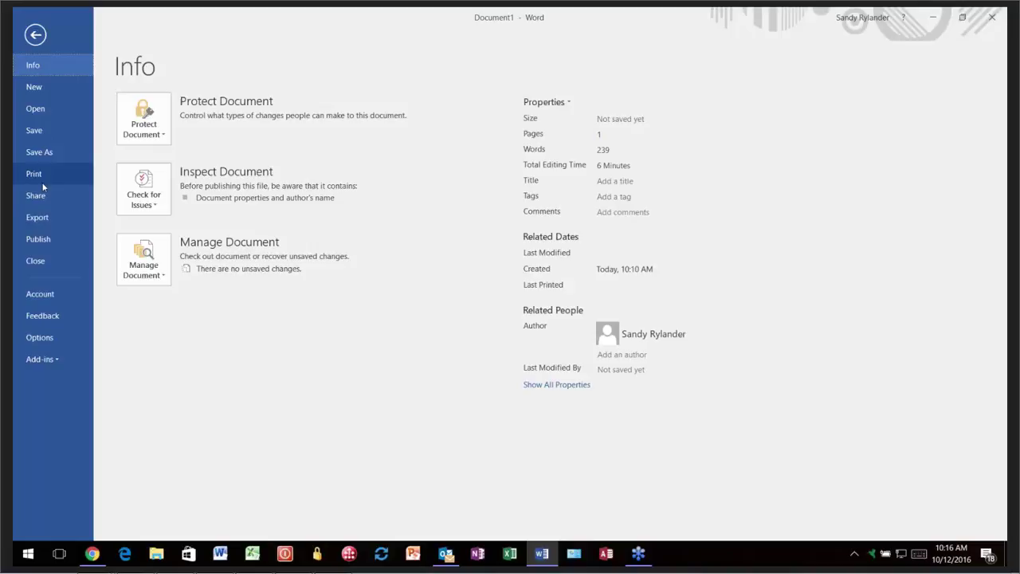
- Leave the Backstage Info page and return to Document1's editing view
{"action": "left_click", "coordinate": [38, 37]}
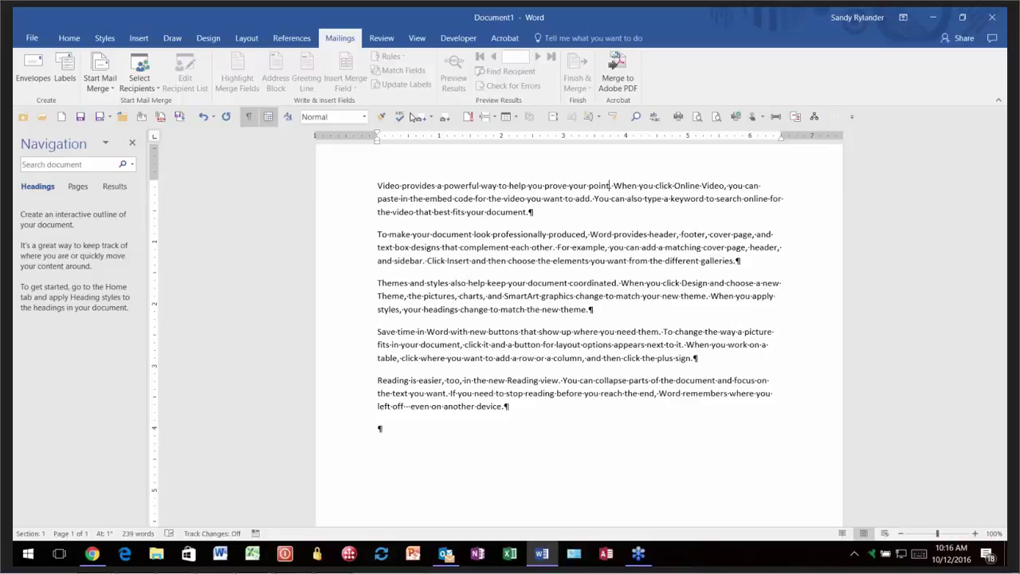
- Open Word Options on the Customize the Quick Access Toolbar page and reposition the dialog
{"action": "right_click", "coordinate": [412, 117]}
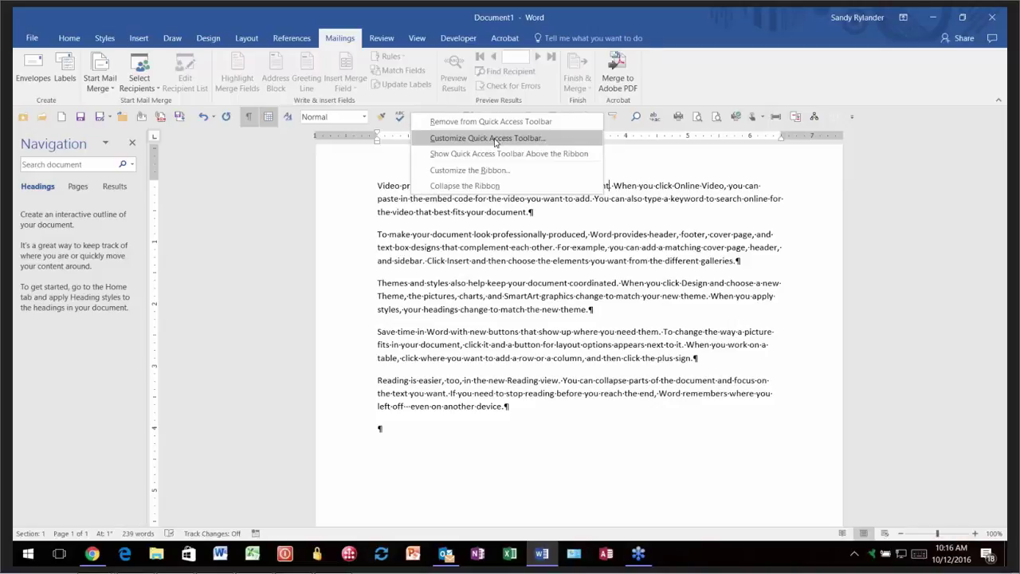
{"action": "left_click", "coordinate": [513, 142]}
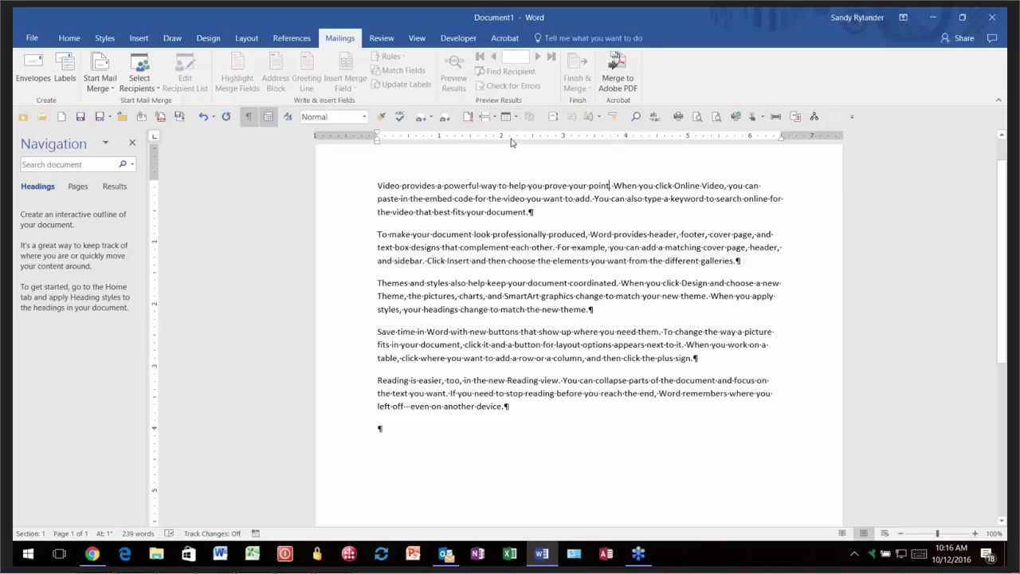
{"action": "left_click_drag", "start_coordinate": [357, 79], "coordinate": [537, 31]}
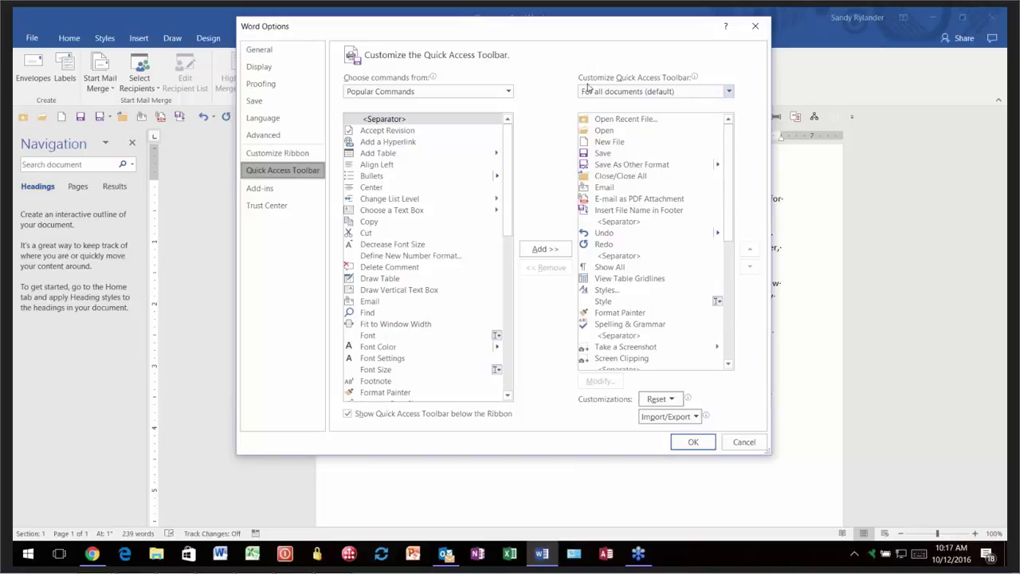
{"action": "mouse_move", "coordinate": [637, 85]}
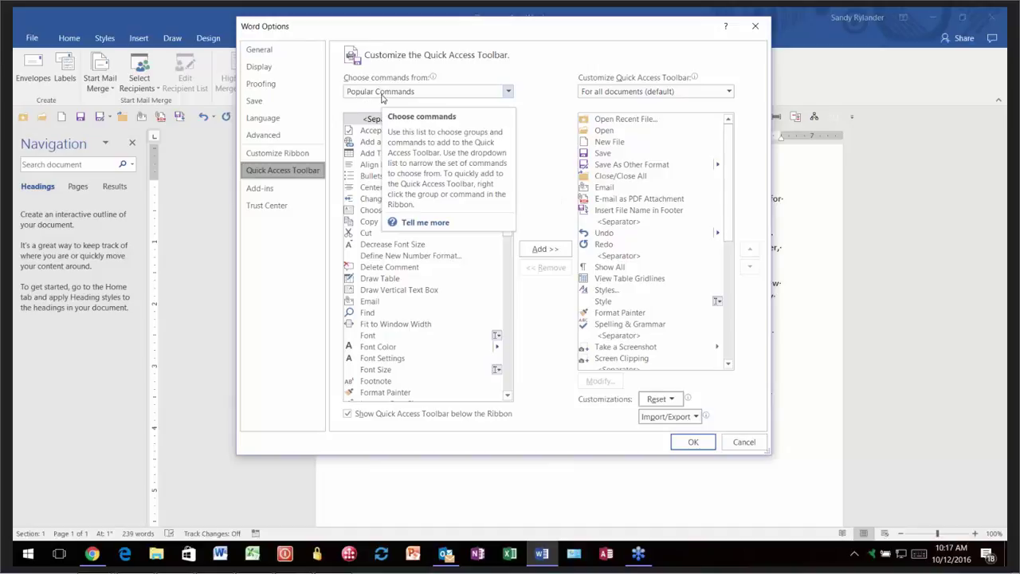
{"action": "scroll", "coordinate": [448, 331], "scroll_direction": "down", "scroll_amount": 2}
{"action": "scroll", "coordinate": [447, 331], "scroll_direction": "up", "scroll_amount": 3}
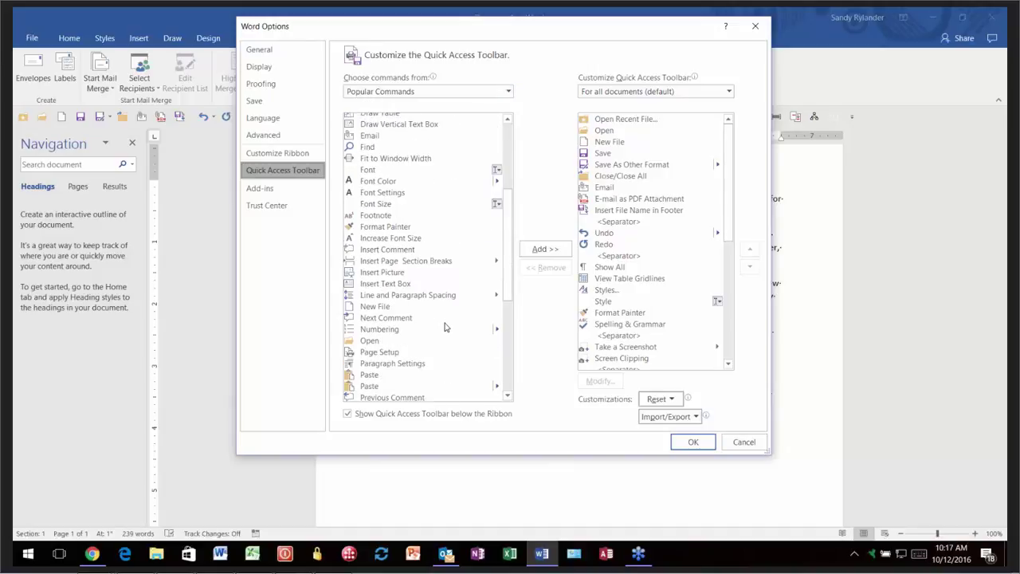
- Switch Choose commands from to All Commands and add Accept This Change to the toolbar list
{"action": "left_click", "coordinate": [508, 93]}
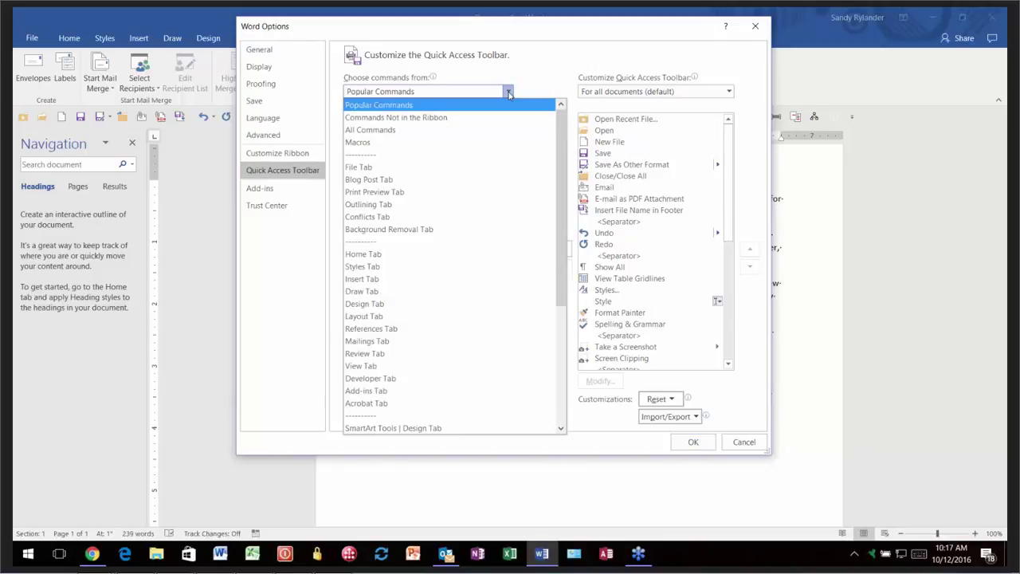
{"action": "left_click", "coordinate": [385, 133]}
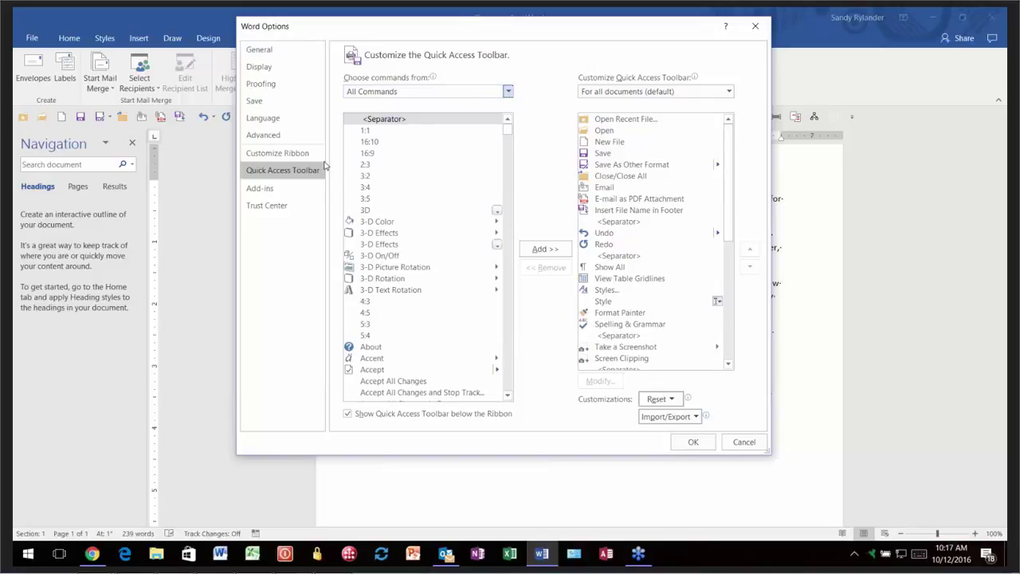
{"action": "left_click", "coordinate": [369, 224]}
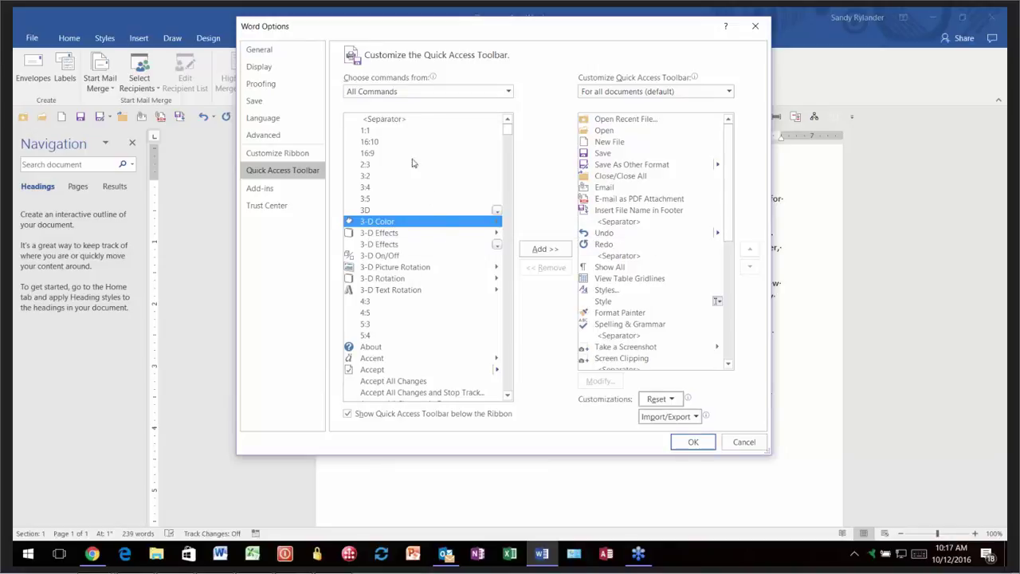
{"action": "scroll", "coordinate": [400, 132], "scroll_direction": "down", "scroll_amount": 7}
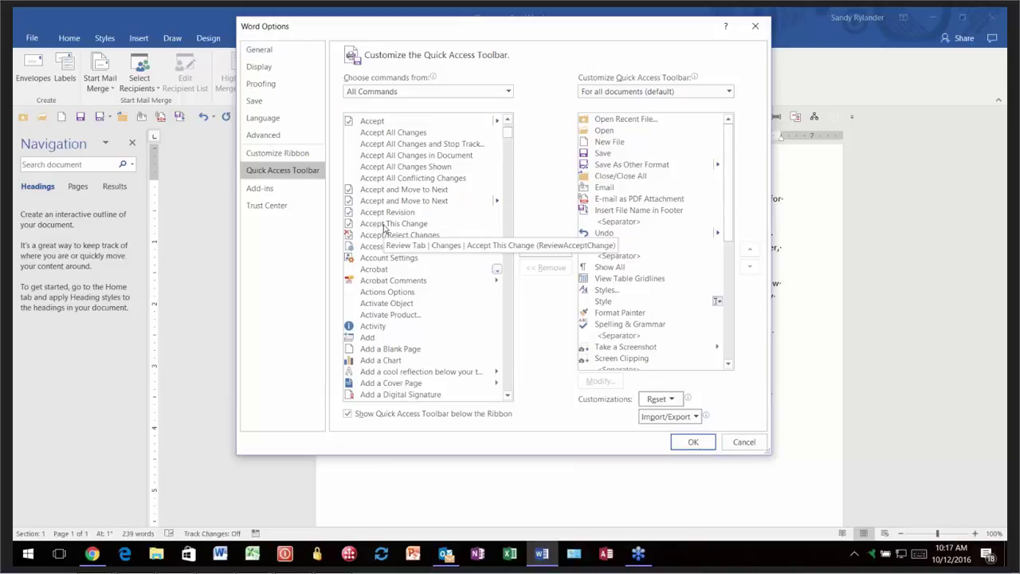
{"action": "left_click", "coordinate": [385, 226]}
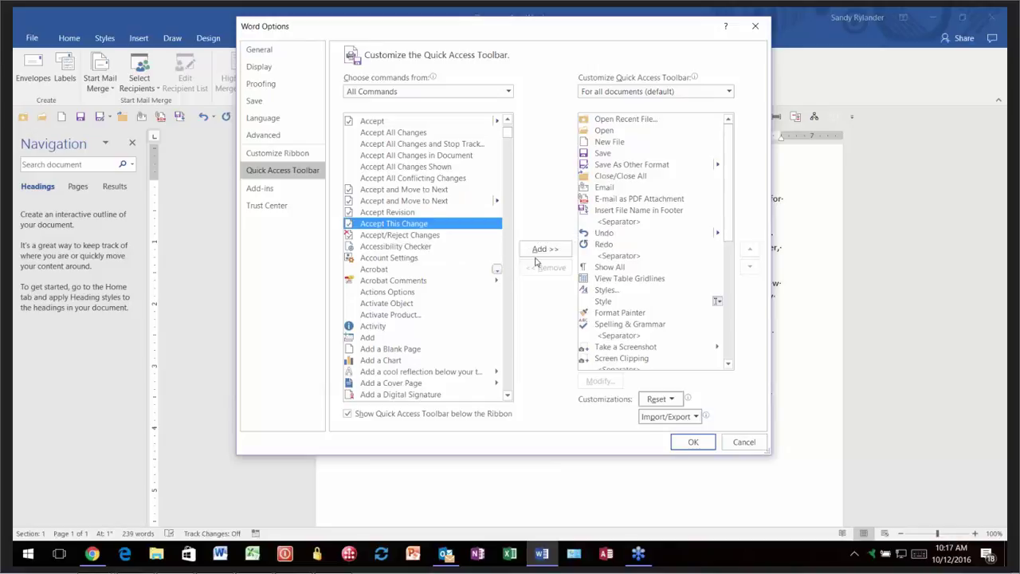
{"action": "double_click", "coordinate": [409, 224]}
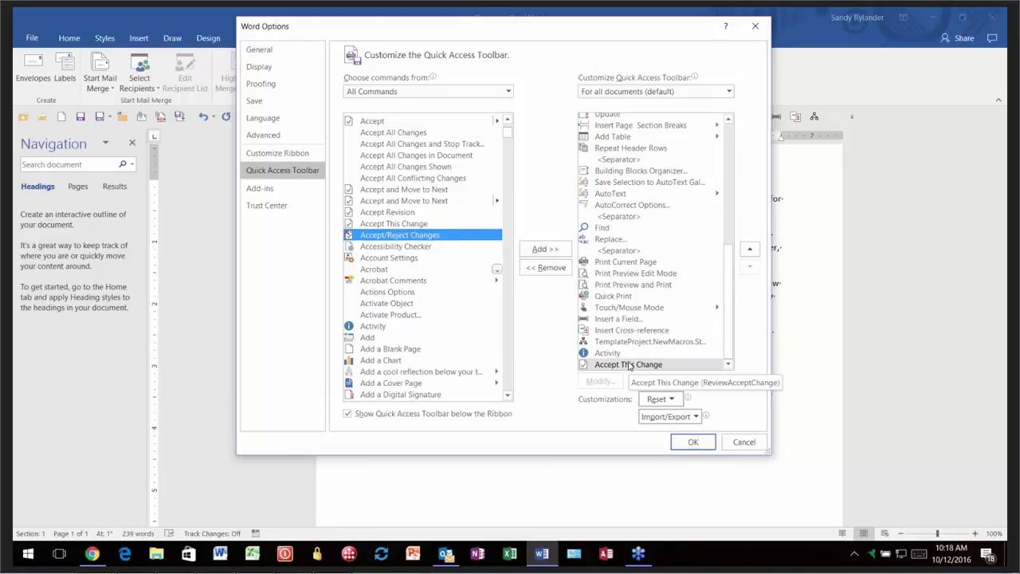
- Reorder the toolbar list so Accept This Change sits right after Save Selection to AutoText Gallery
{"action": "left_click_drag", "start_coordinate": [558, 30], "coordinate": [571, 180]}
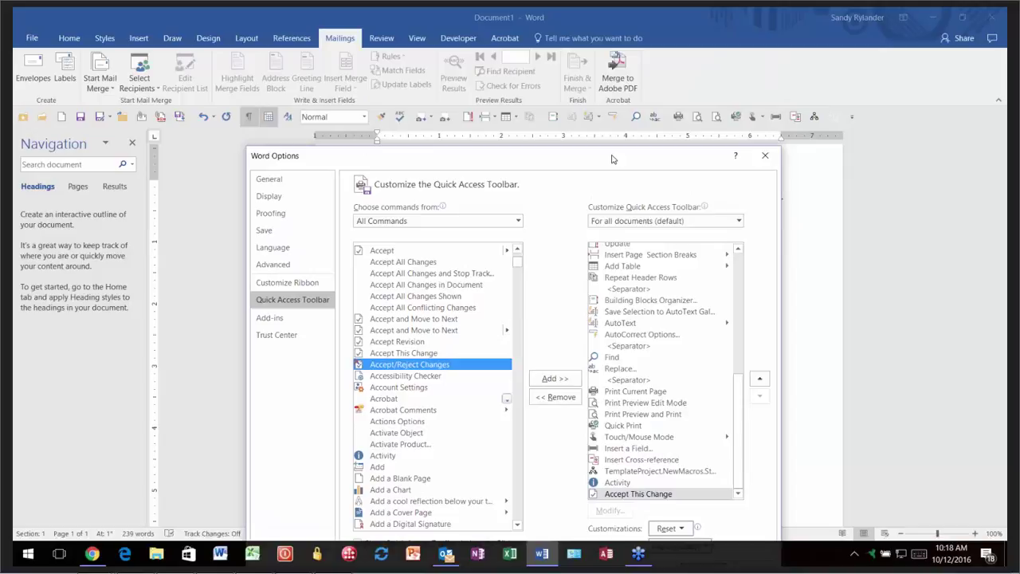
{"action": "left_click_drag", "start_coordinate": [611, 153], "coordinate": [579, 43]}
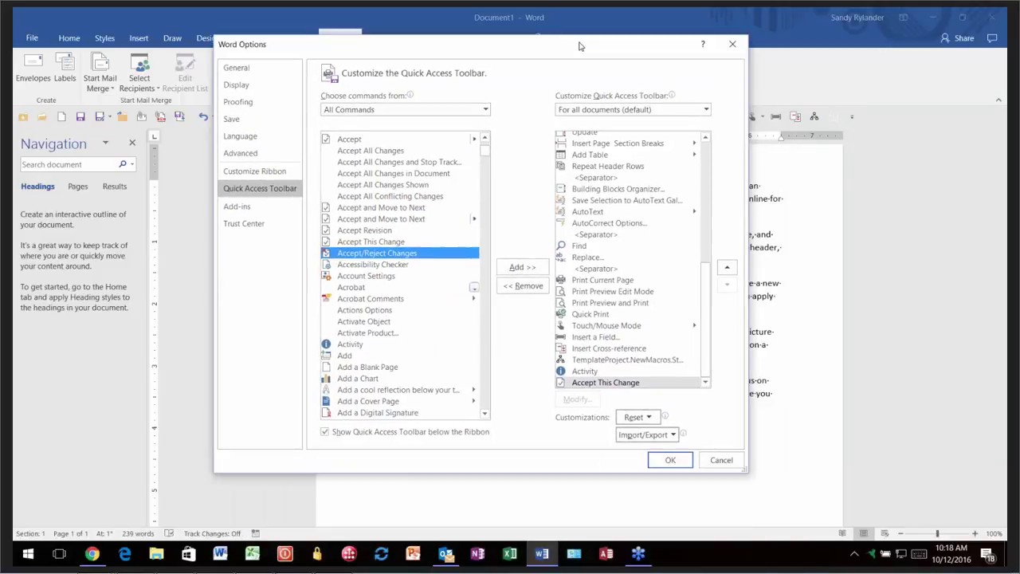
{"action": "left_click", "coordinate": [637, 381]}
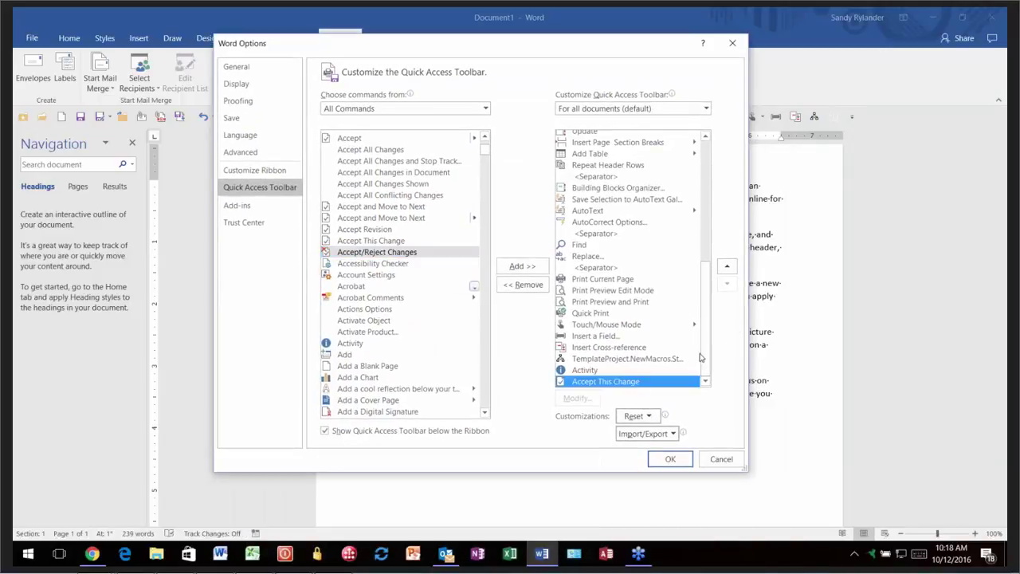
{"action": "left_click", "coordinate": [728, 270]}
{"action": "left_click", "coordinate": [728, 270]}
{"action": "left_click", "coordinate": [728, 269]}
{"action": "left_click", "coordinate": [729, 270]}
{"action": "left_click", "coordinate": [728, 269]}
{"action": "left_click", "coordinate": [728, 270]}
{"action": "left_click", "coordinate": [728, 269]}
{"action": "left_click", "coordinate": [725, 286]}
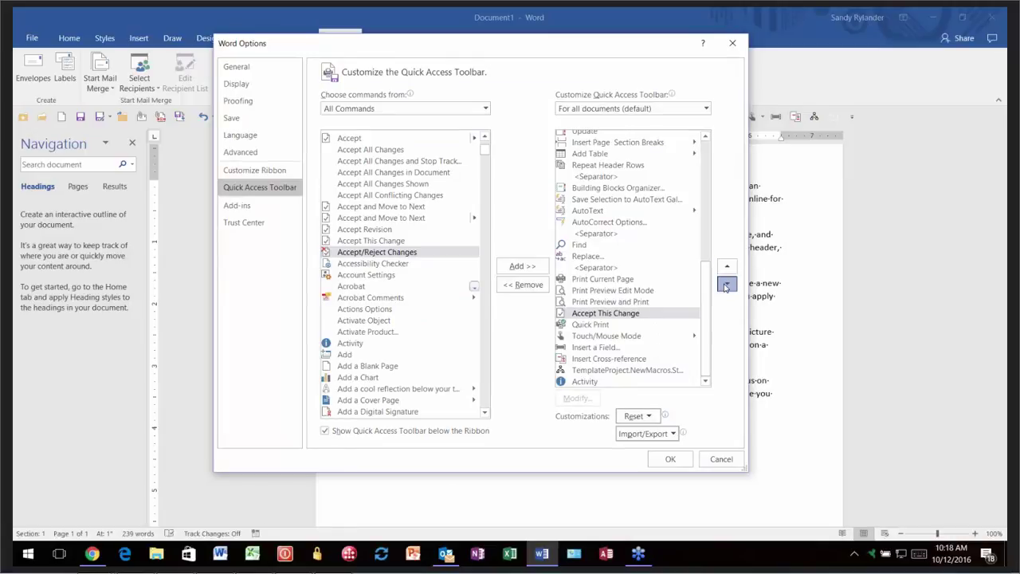
{"action": "left_click", "coordinate": [725, 286]}
{"action": "left_click", "coordinate": [725, 286]}
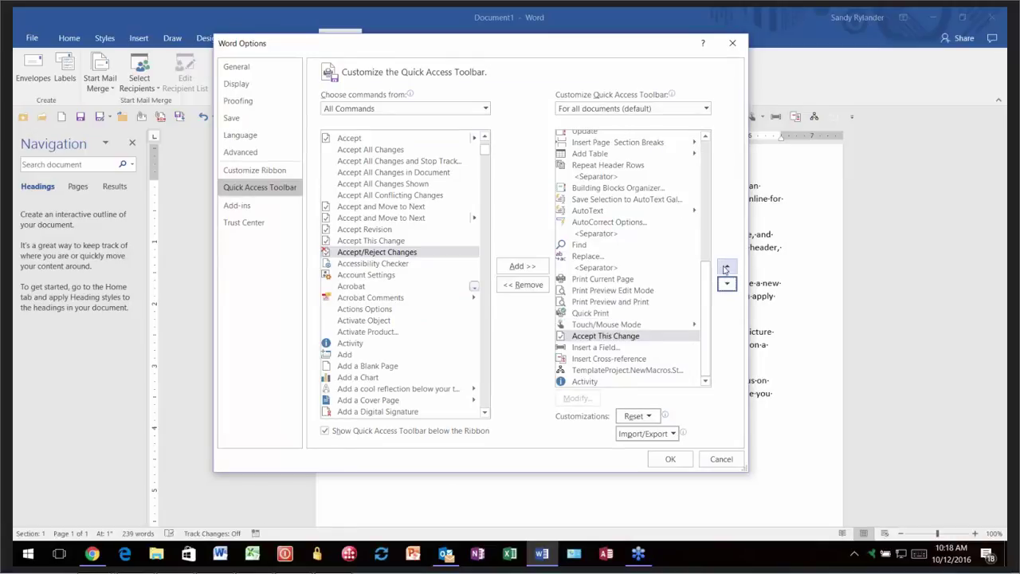
{"action": "left_click", "coordinate": [727, 267]}
{"action": "left_click", "coordinate": [726, 267]}
{"action": "left_click", "coordinate": [727, 267]}
{"action": "left_click", "coordinate": [726, 267]}
{"action": "left_click", "coordinate": [726, 267]}
{"action": "left_click", "coordinate": [726, 267]}
{"action": "left_click", "coordinate": [727, 267]}
{"action": "left_click", "coordinate": [726, 267]}
{"action": "left_click", "coordinate": [726, 267]}
{"action": "left_click", "coordinate": [726, 267]}
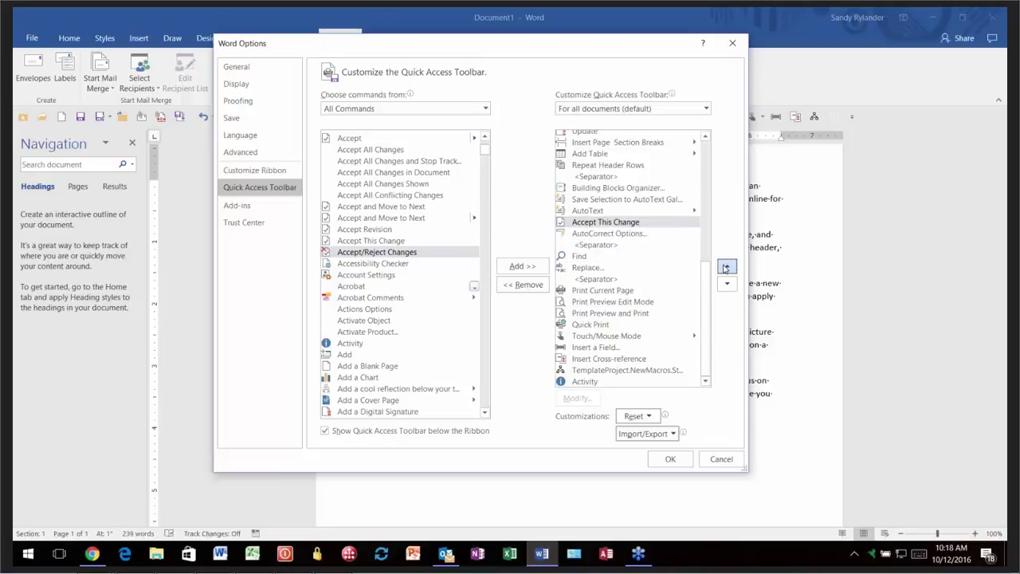
{"action": "left_click", "coordinate": [726, 267]}
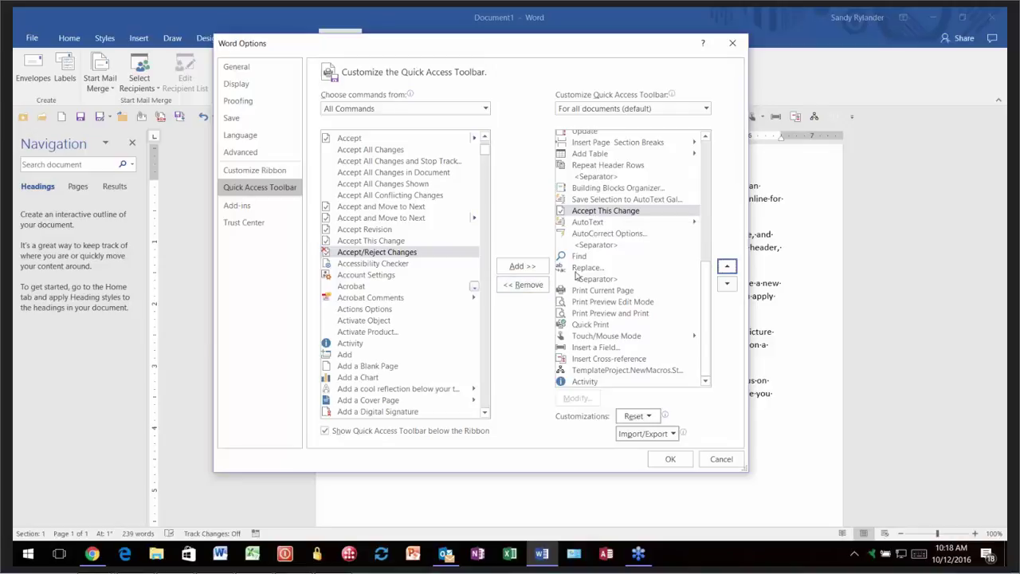
{"action": "left_click", "coordinate": [615, 211]}
- Remove Accept This Change from the toolbar list, then re-add it directly below Save
{"action": "double_click", "coordinate": [615, 211]}
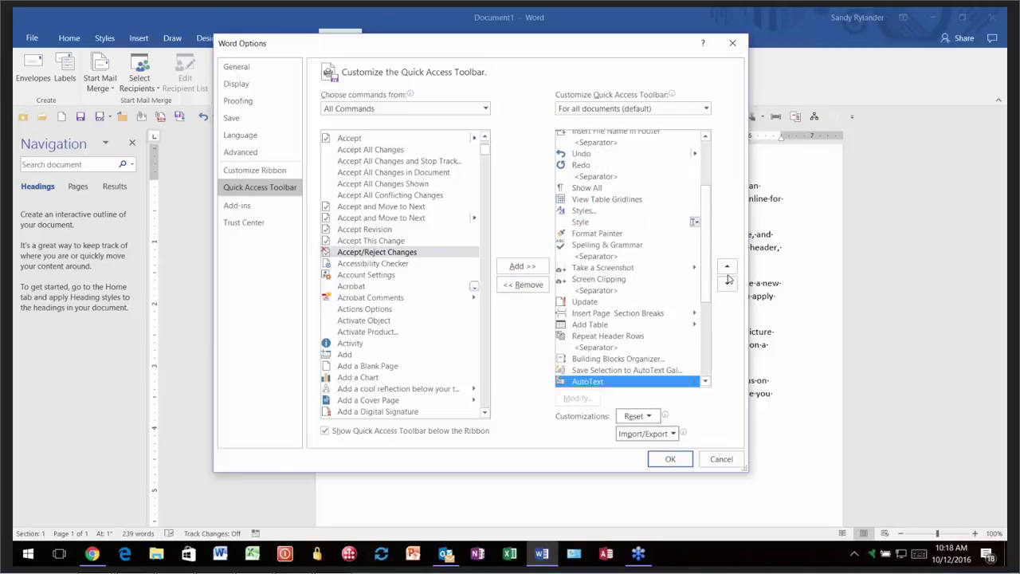
{"action": "left_click_drag", "start_coordinate": [705, 259], "coordinate": [705, 211]}
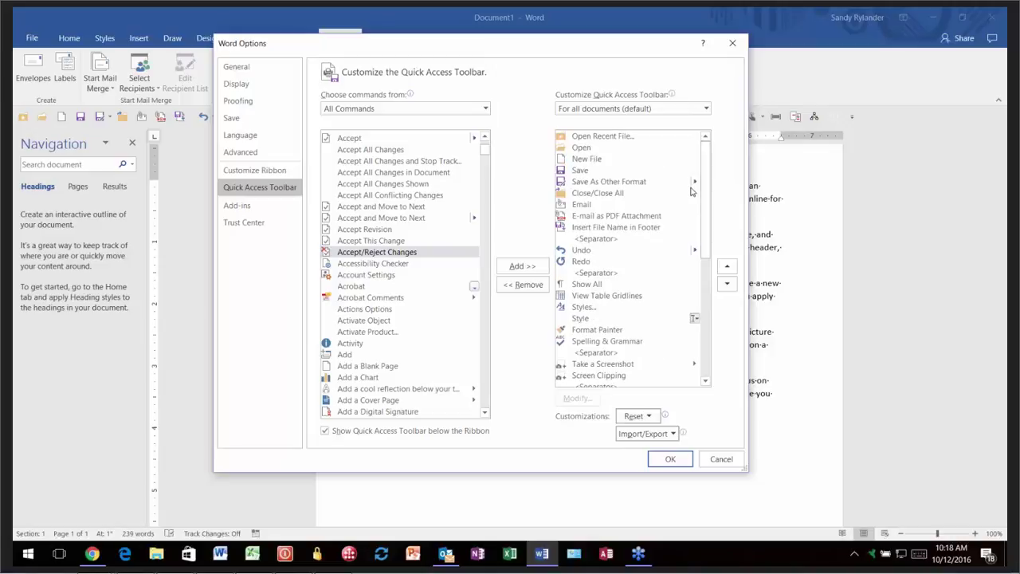
{"action": "left_click", "coordinate": [578, 173]}
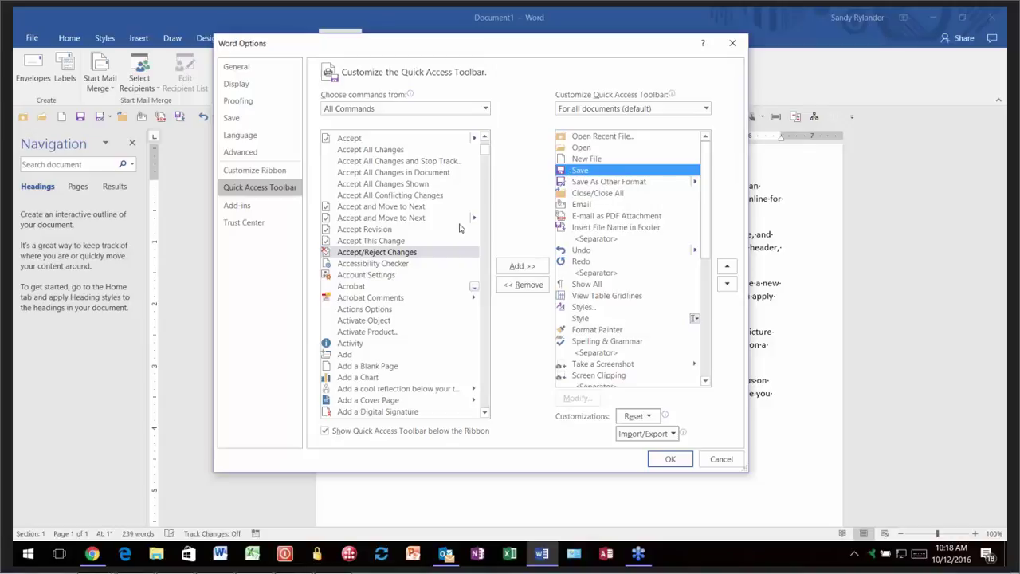
{"action": "double_click", "coordinate": [378, 241]}
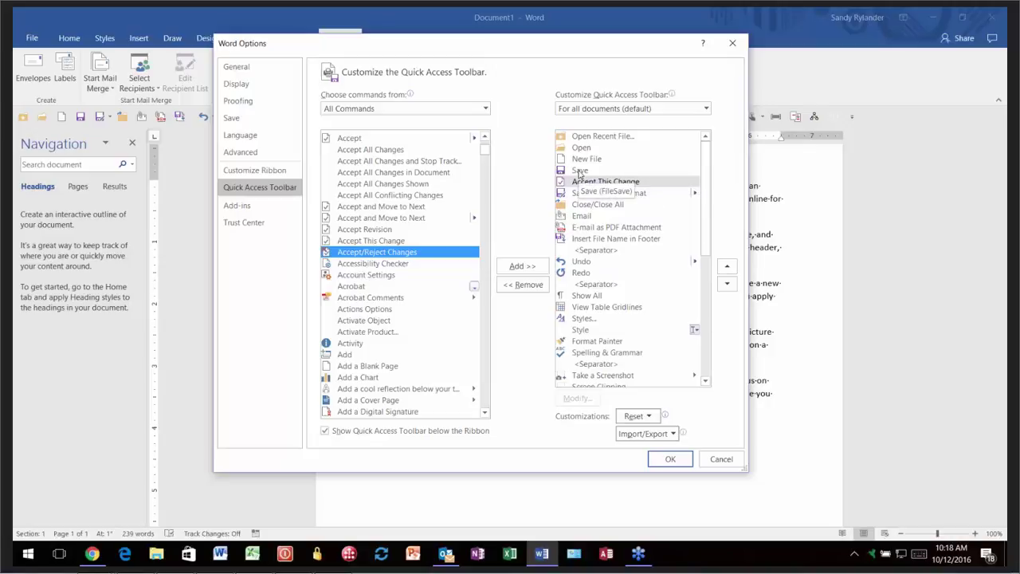
- Take Accept This Change back off the Quick Access Toolbar list
{"action": "left_click", "coordinate": [579, 172]}
{"action": "double_click", "coordinate": [577, 183]}
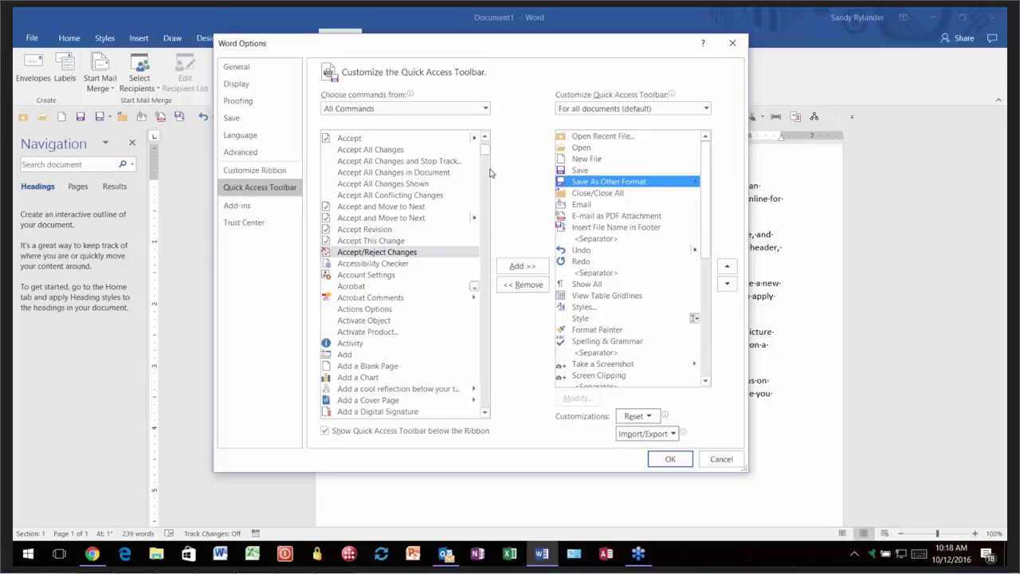
{"action": "scroll", "coordinate": [485, 155], "scroll_direction": "up", "scroll_amount": 7}
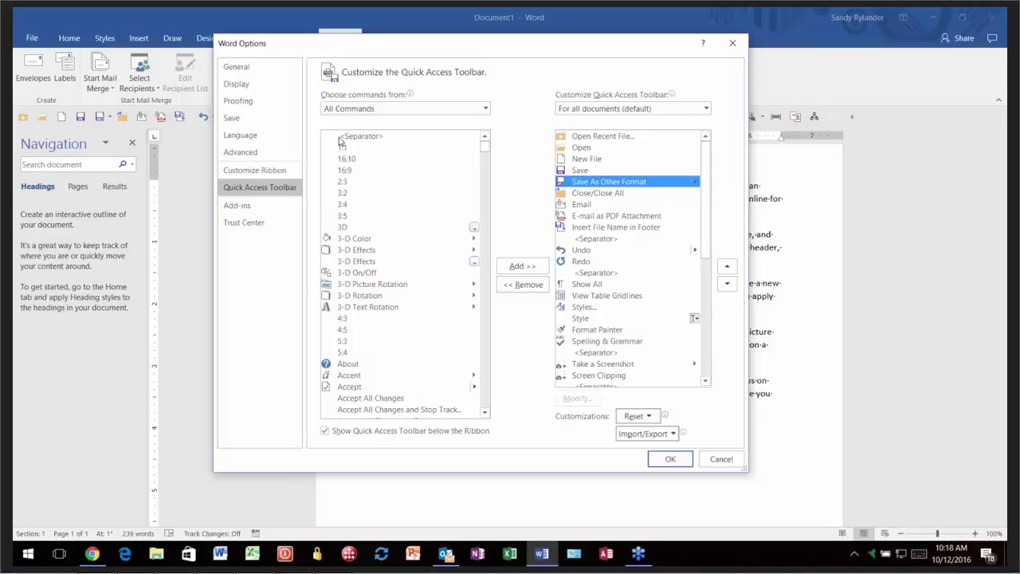
{"action": "left_click_drag", "start_coordinate": [339, 47], "coordinate": [404, 100]}
{"action": "left_click_drag", "start_coordinate": [426, 110], "coordinate": [410, 147]}
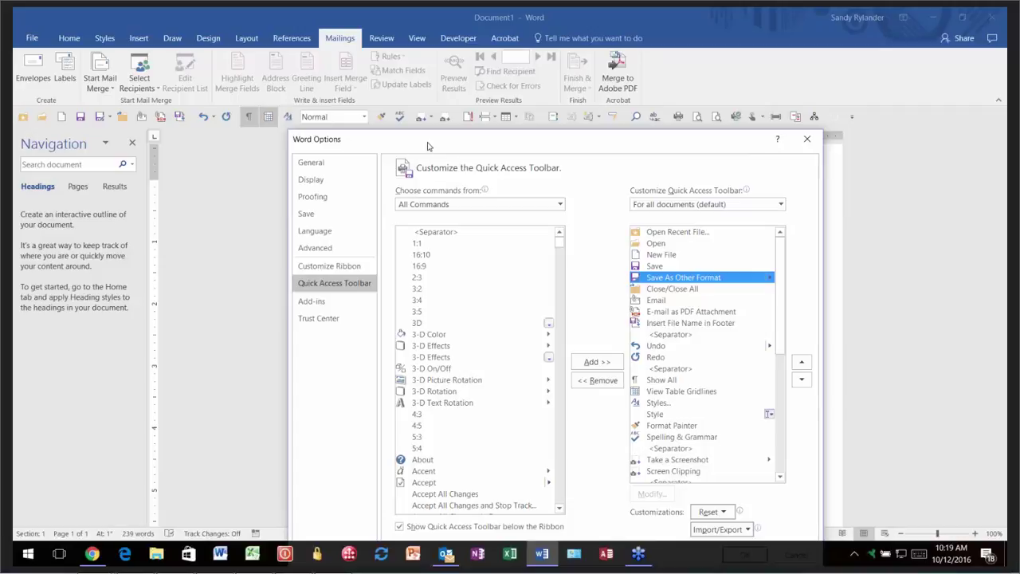
- In the All Commands list, jump to the E entries and select E-mail as PDF Attachment, then Email
{"action": "left_click_drag", "start_coordinate": [428, 141], "coordinate": [400, 62]}
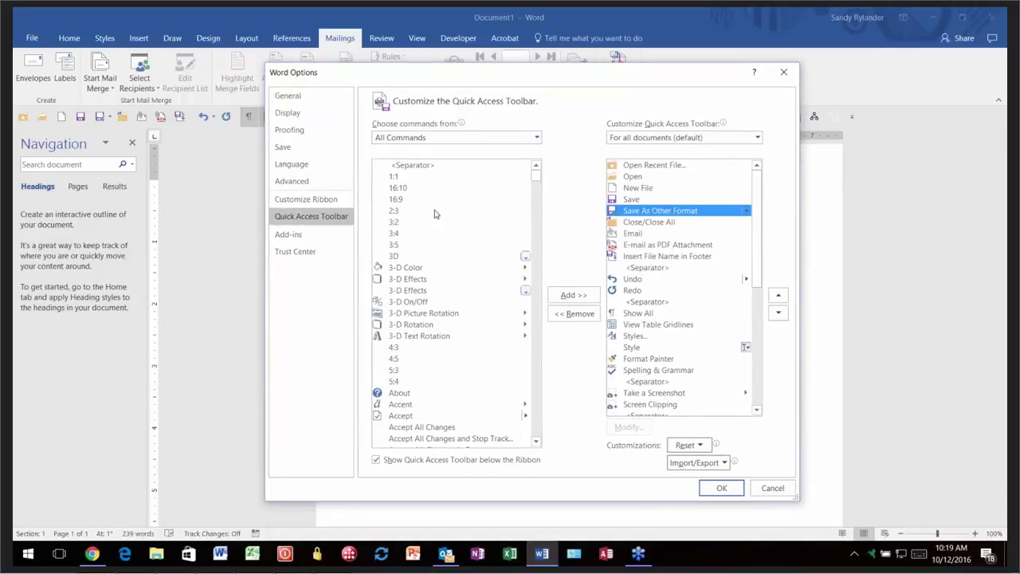
{"action": "left_click", "coordinate": [398, 211]}
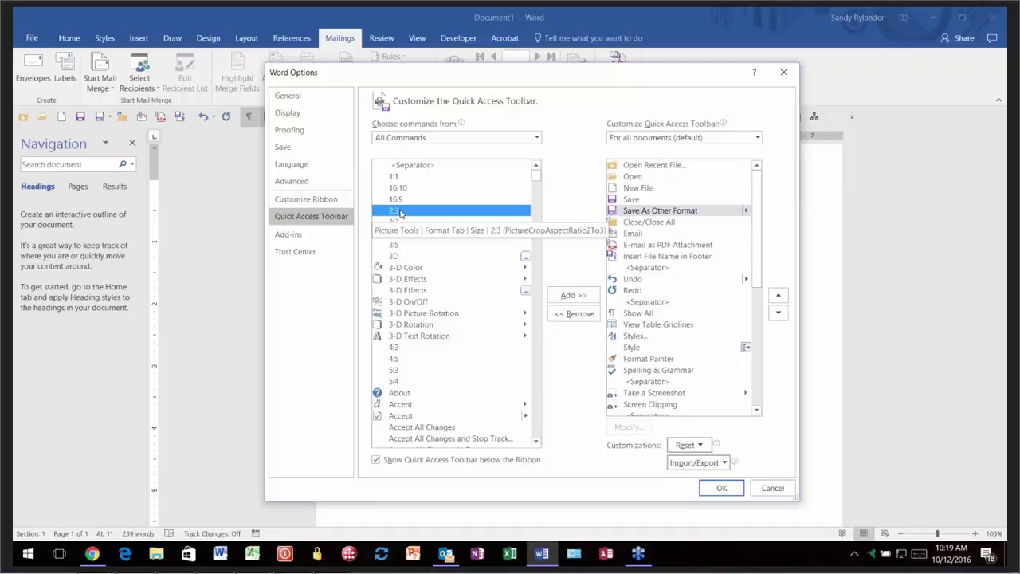
{"action": "key", "text": "e"}
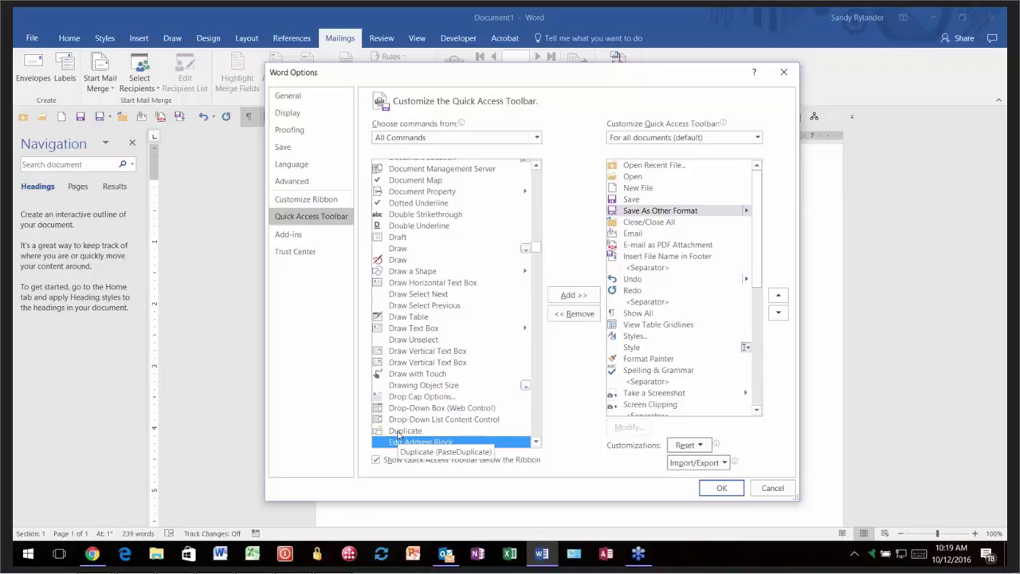
{"action": "key", "text": "m"}
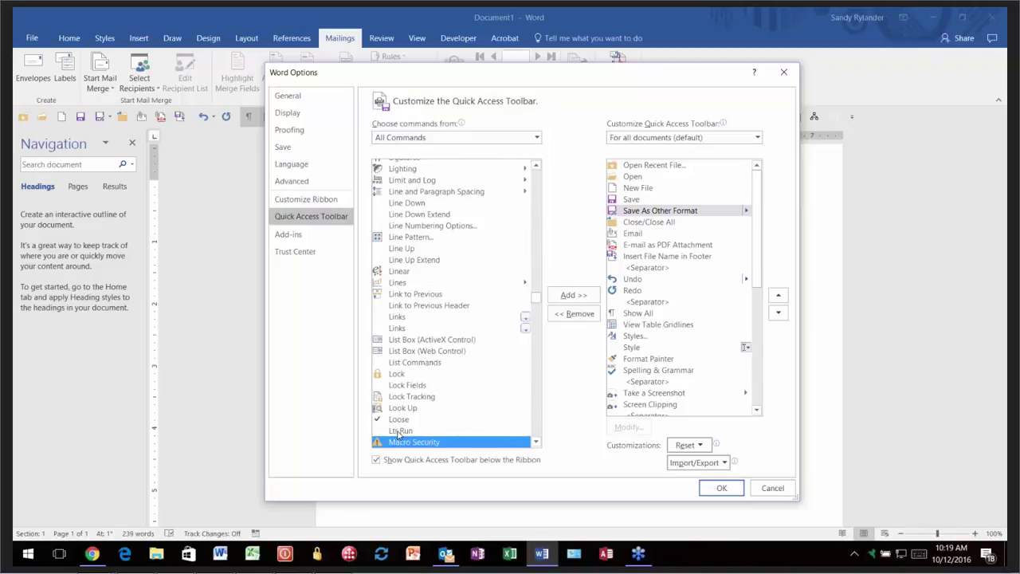
{"action": "key", "text": "e"}
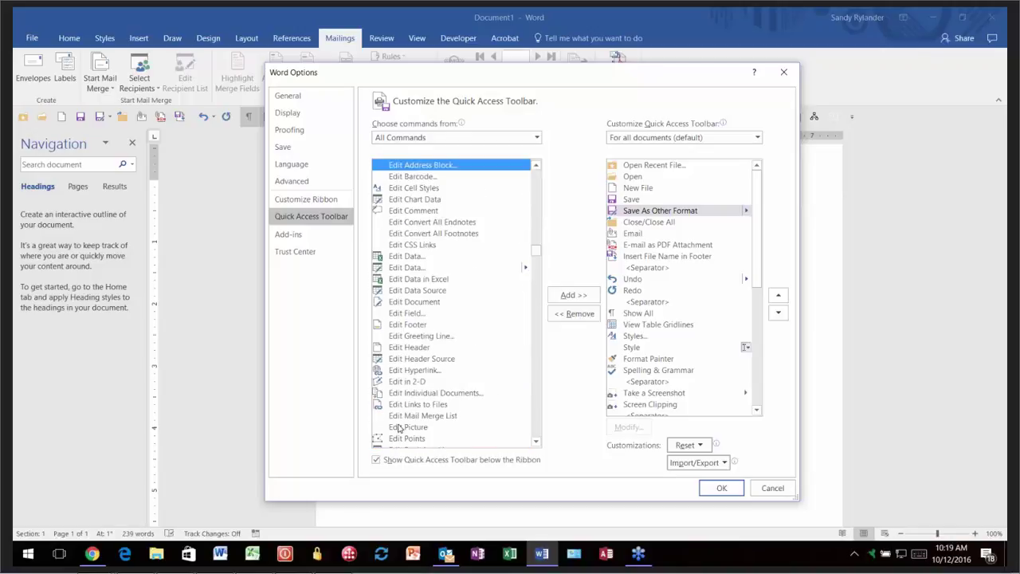
{"action": "scroll", "coordinate": [531, 425], "scroll_direction": "down", "scroll_amount": 10}
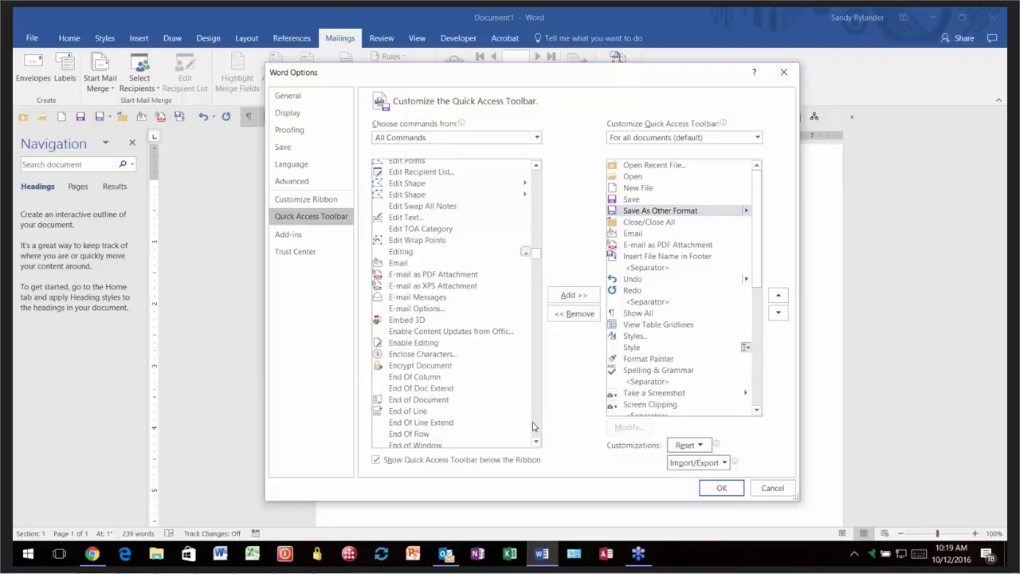
{"action": "left_click", "coordinate": [535, 226]}
{"action": "left_click", "coordinate": [402, 274]}
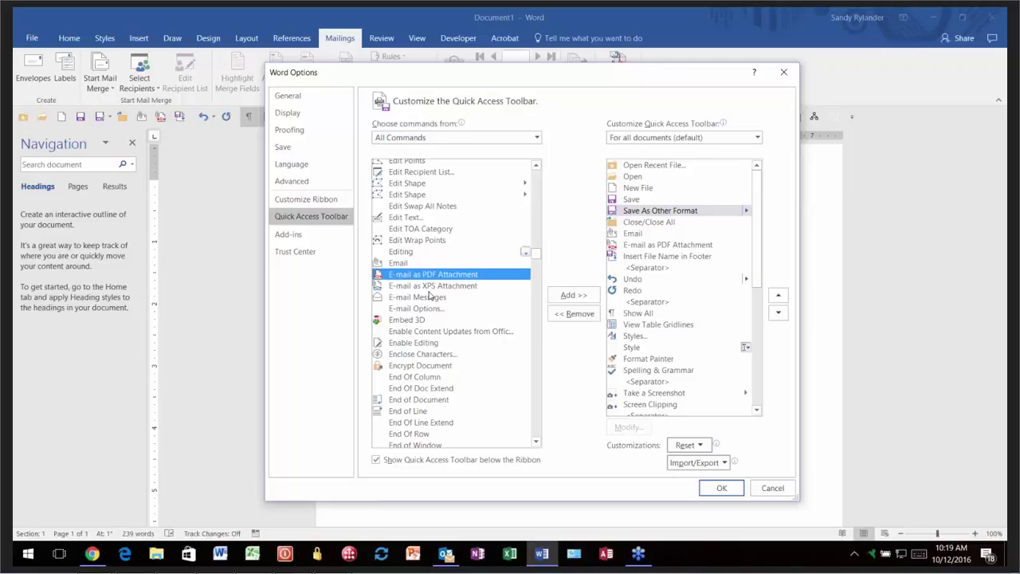
{"action": "left_click", "coordinate": [402, 268]}
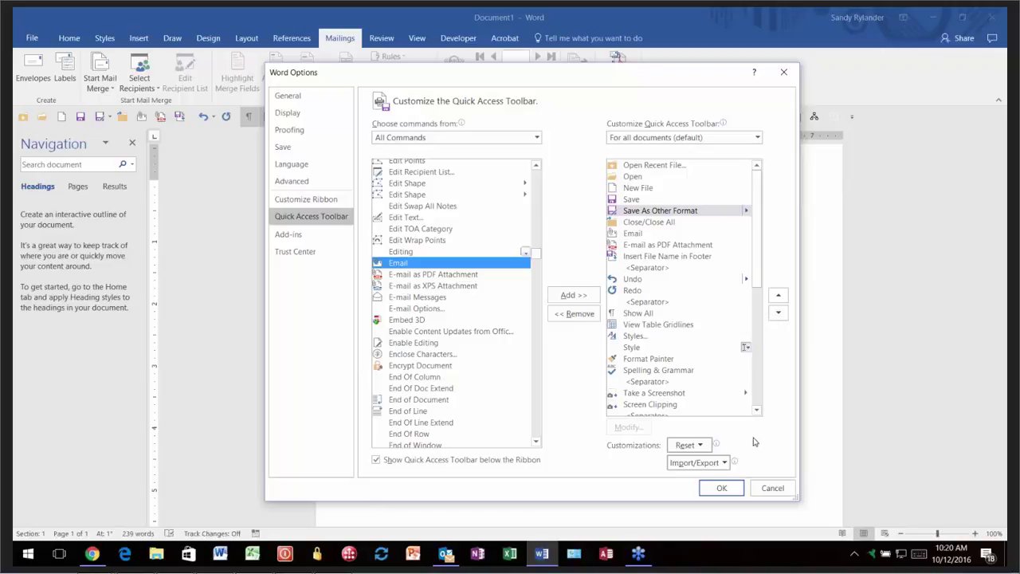
- Start Import/Export's Export all customizations, then cancel the file save
{"action": "left_click", "coordinate": [705, 463]}
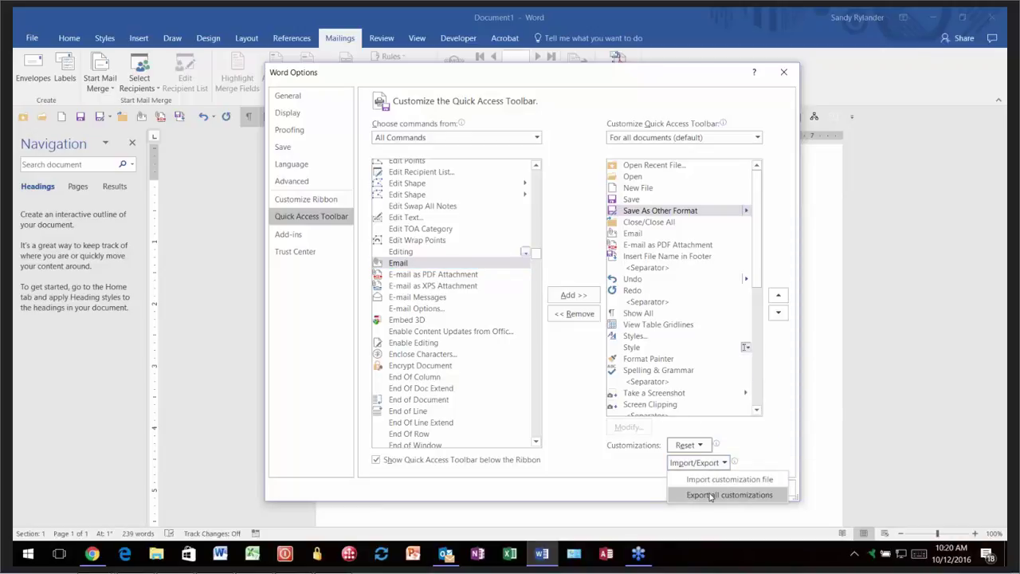
{"action": "left_click", "coordinate": [709, 495]}
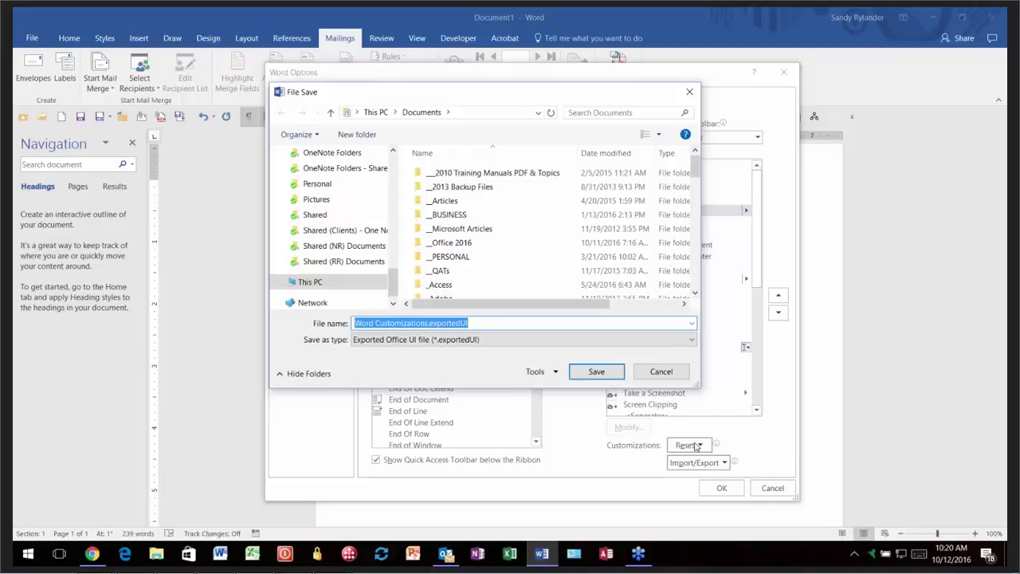
{"action": "left_click", "coordinate": [661, 372]}
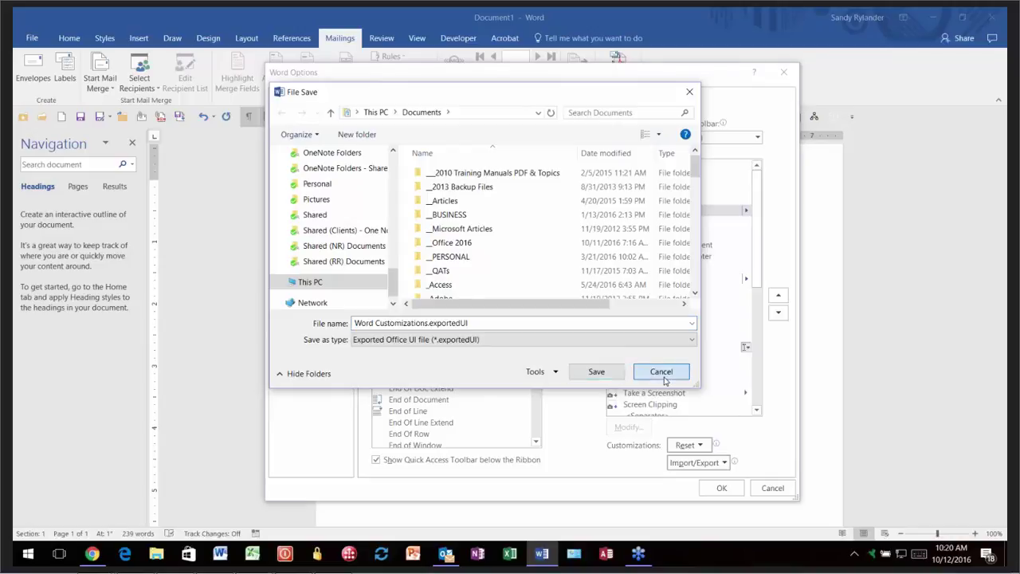
- Confirm Word Options with OK to keep the toolbar changes
{"action": "left_click_drag", "start_coordinate": [555, 79], "coordinate": [573, 194]}
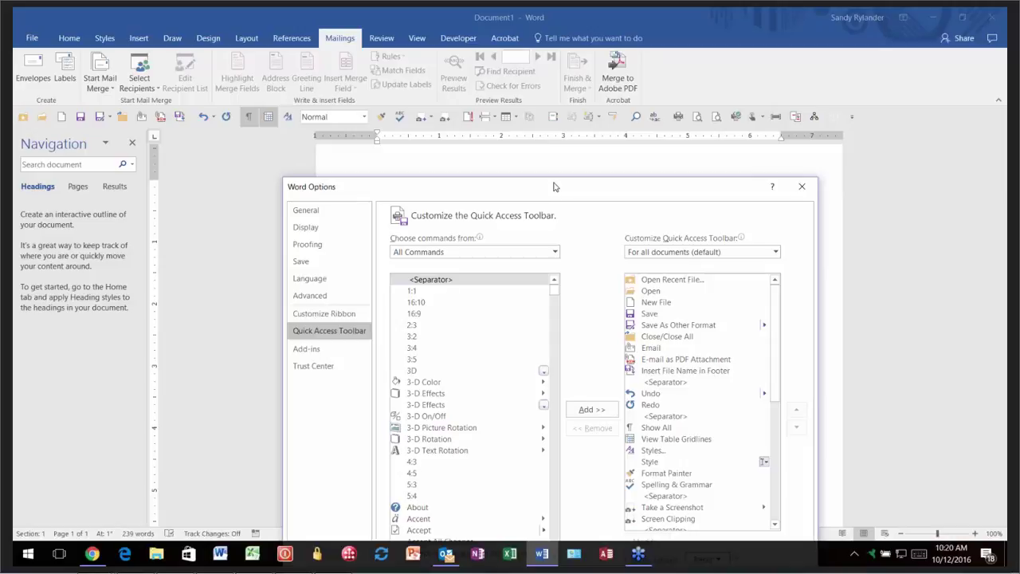
{"action": "left_click_drag", "start_coordinate": [555, 187], "coordinate": [531, 90]}
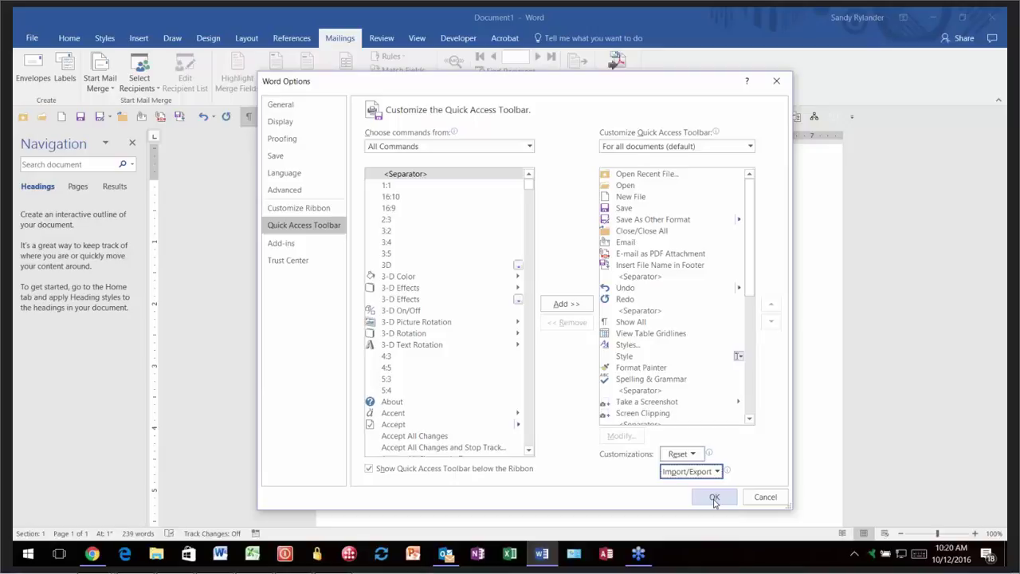
{"action": "left_click", "coordinate": [714, 497]}
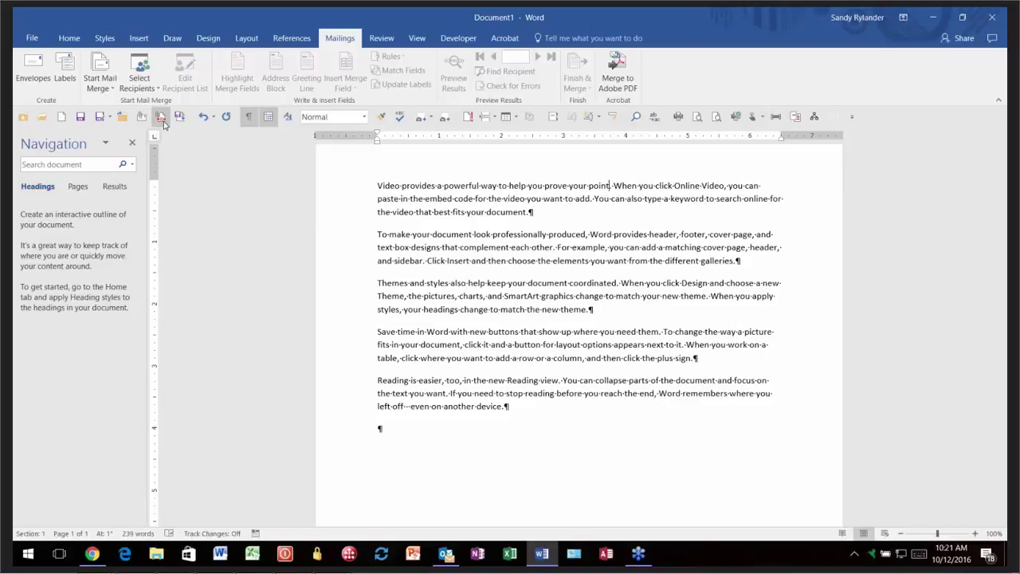
{"action": "left_click", "coordinate": [141, 118]}
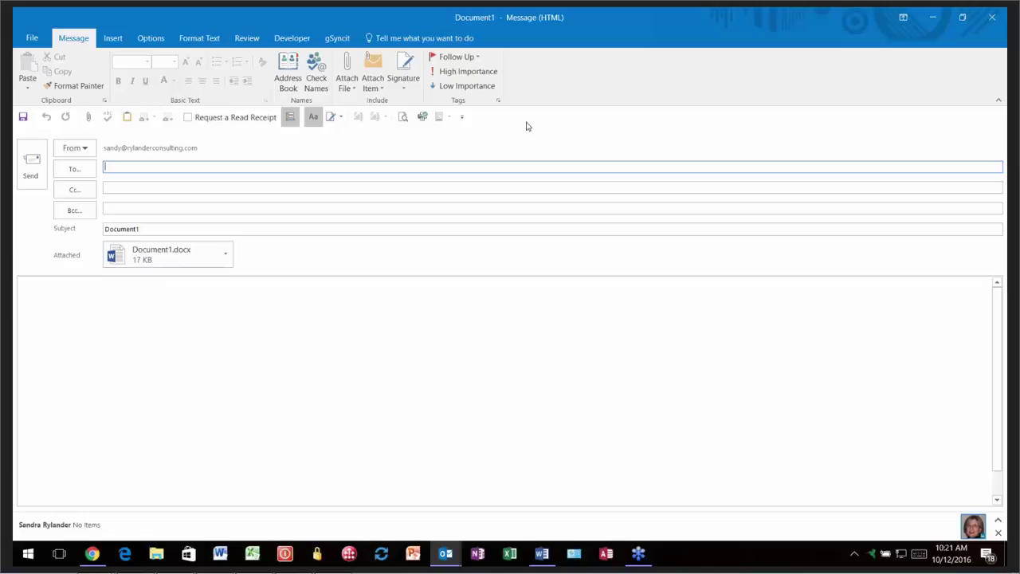
{"action": "left_click", "coordinate": [990, 16]}
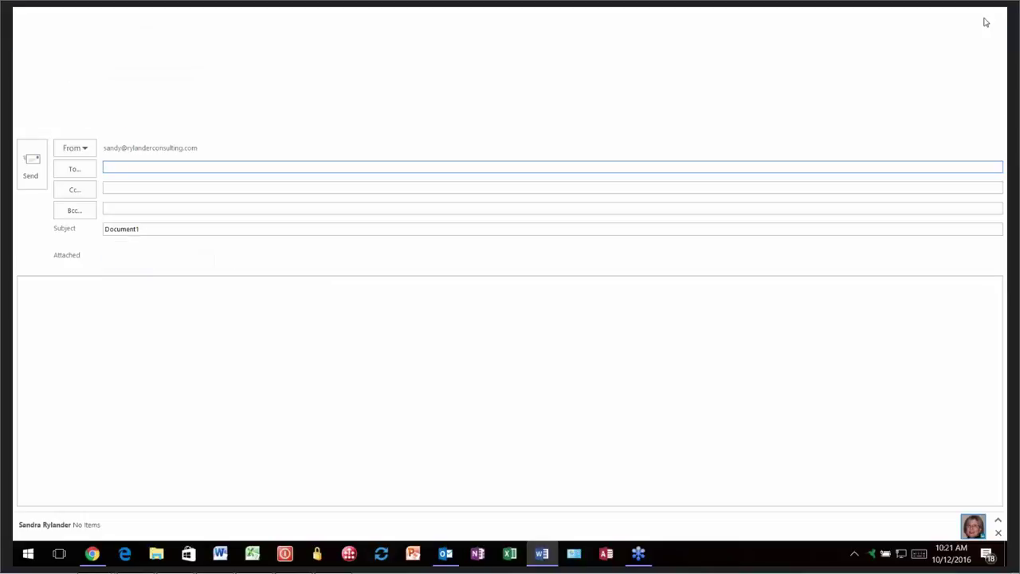
{"action": "left_click", "coordinate": [384, 284]}
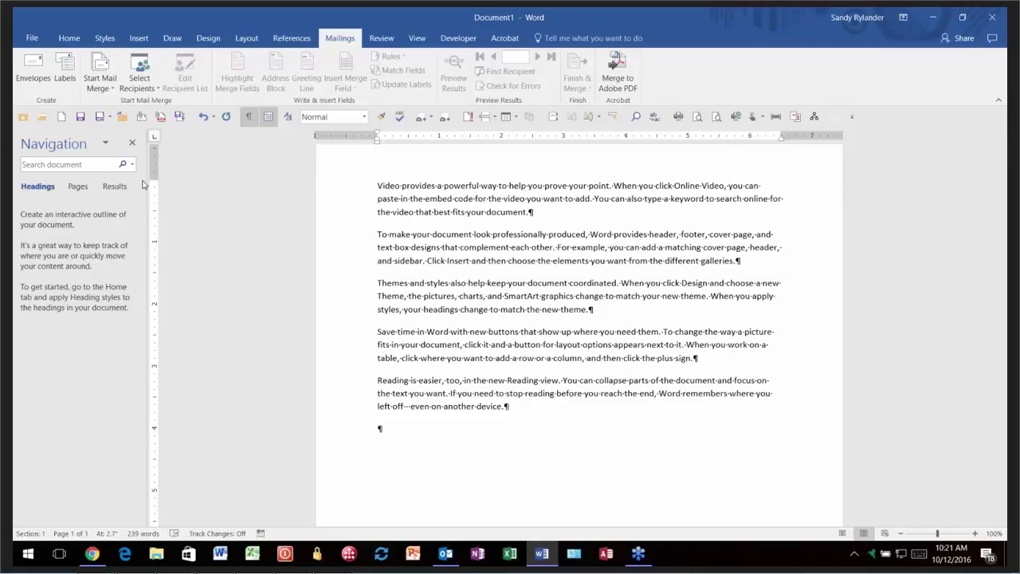
{"action": "left_click", "coordinate": [160, 117]}
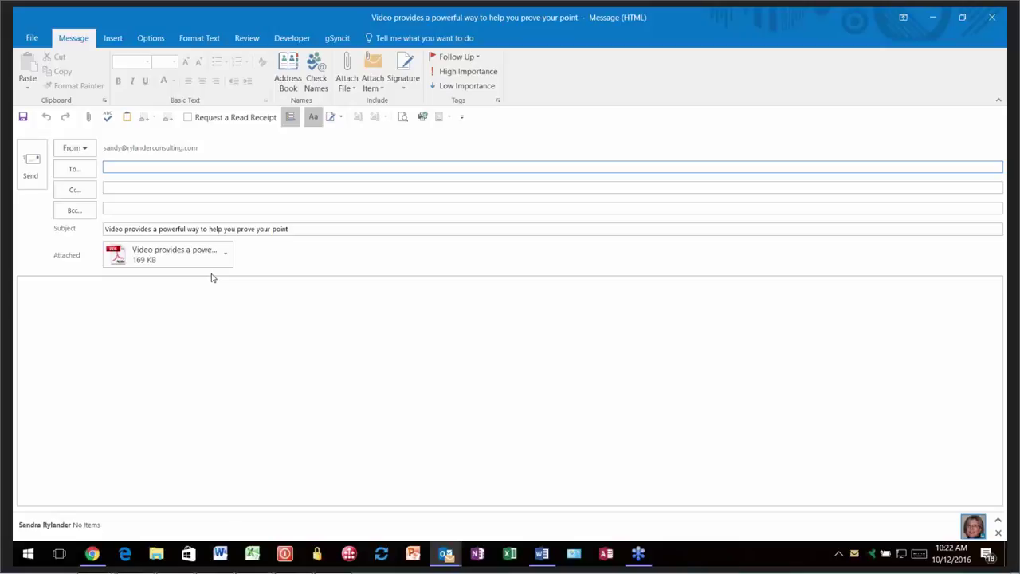
{"action": "double_click", "coordinate": [510, 17]}
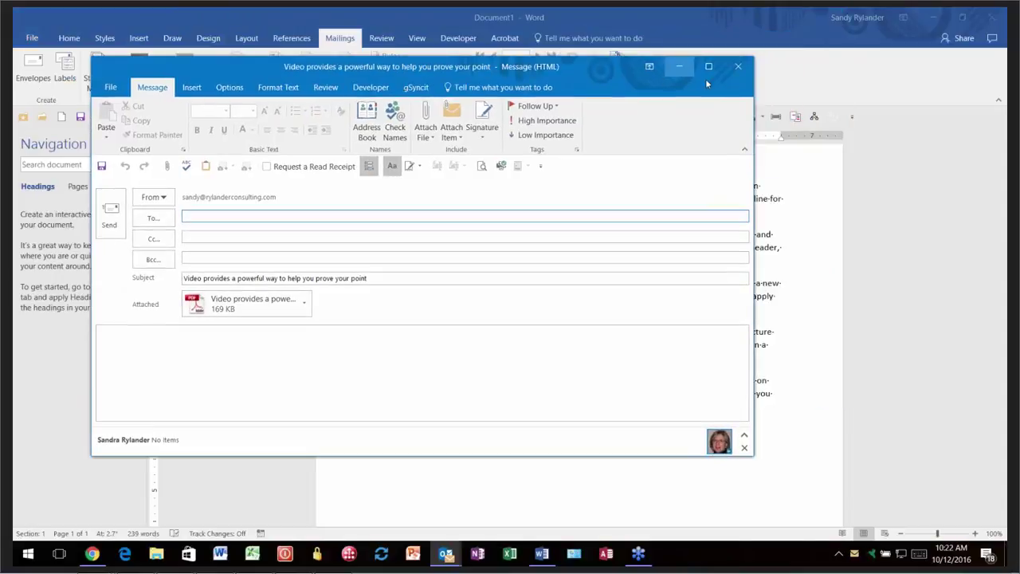
{"action": "left_click", "coordinate": [738, 69]}
{"action": "left_click", "coordinate": [463, 309]}
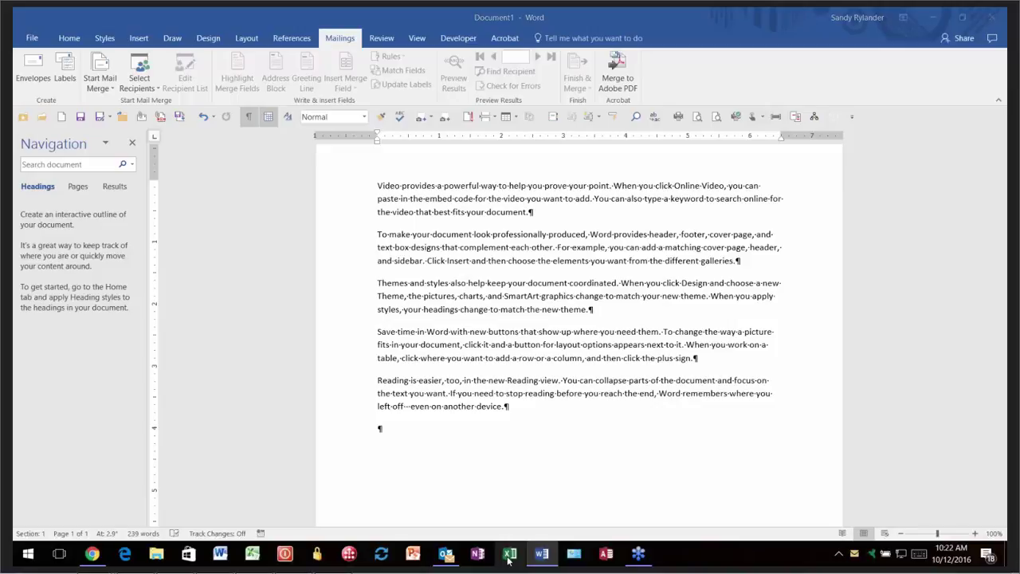
{"action": "left_click", "coordinate": [508, 556]}
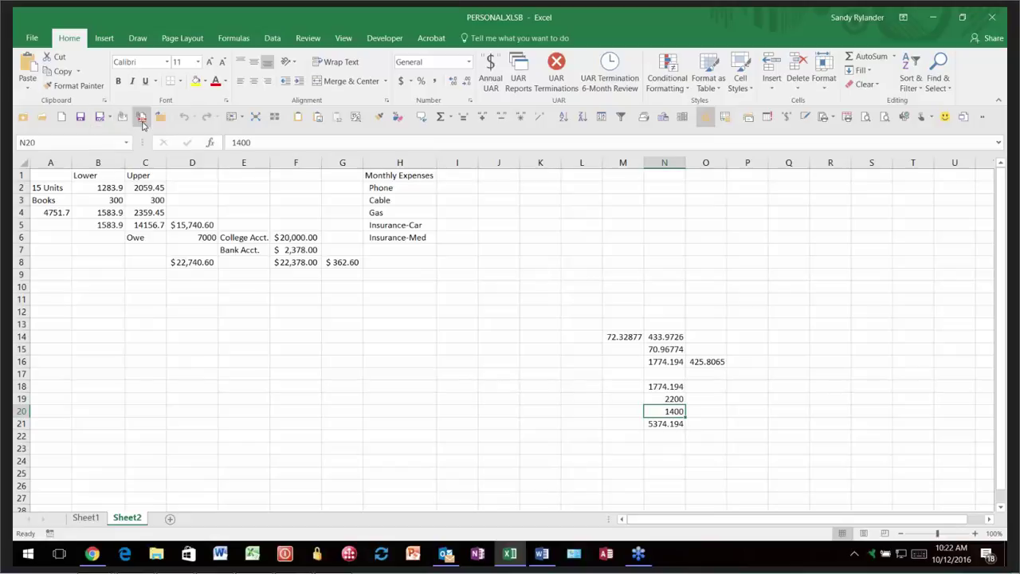
{"action": "key", "text": "alt+Tab"}
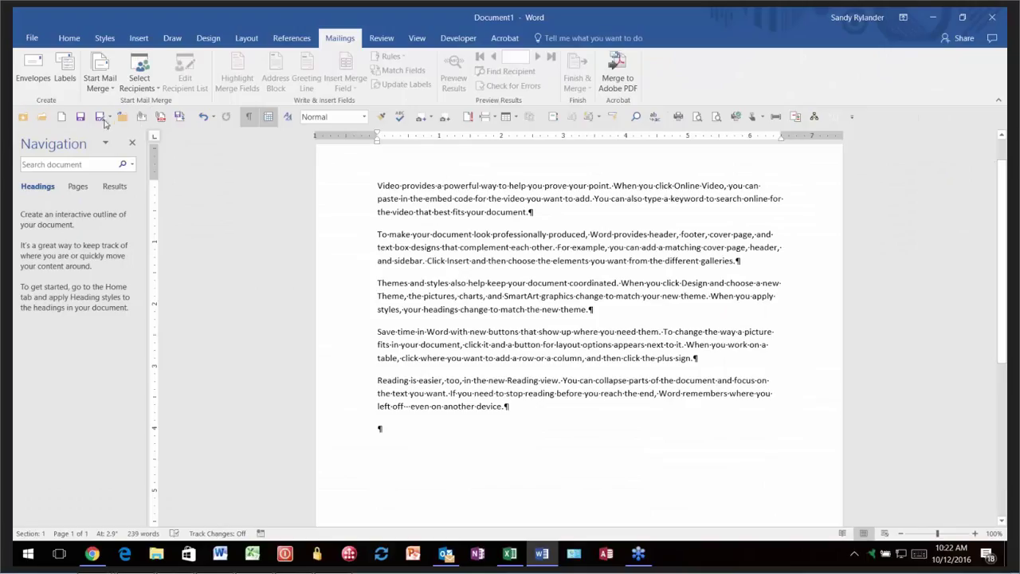
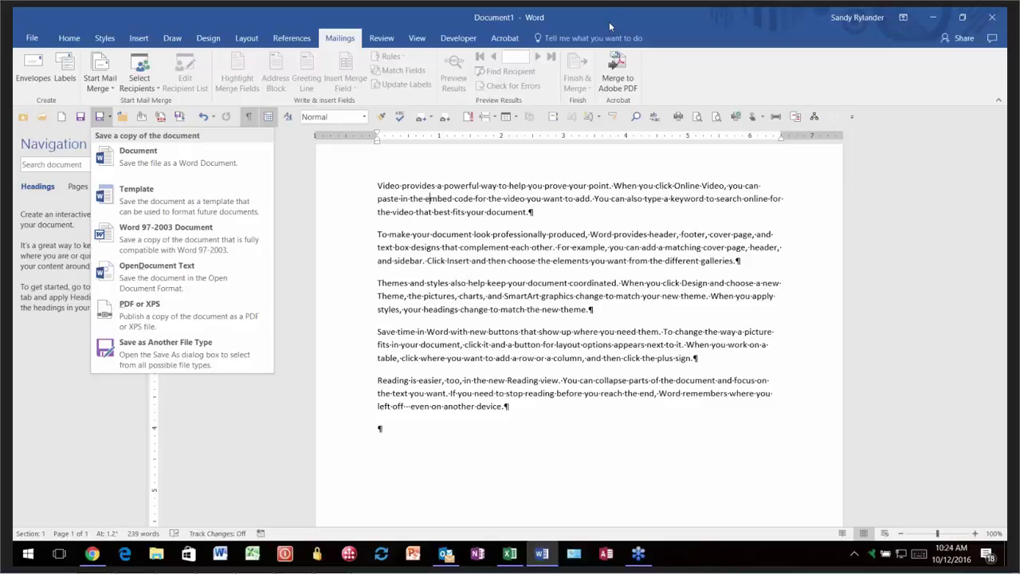
- Close the Save As choices, restore and re-maximize Word, and show the Insert commands
{"action": "left_click", "coordinate": [608, 22]}
{"action": "double_click", "coordinate": [608, 22]}
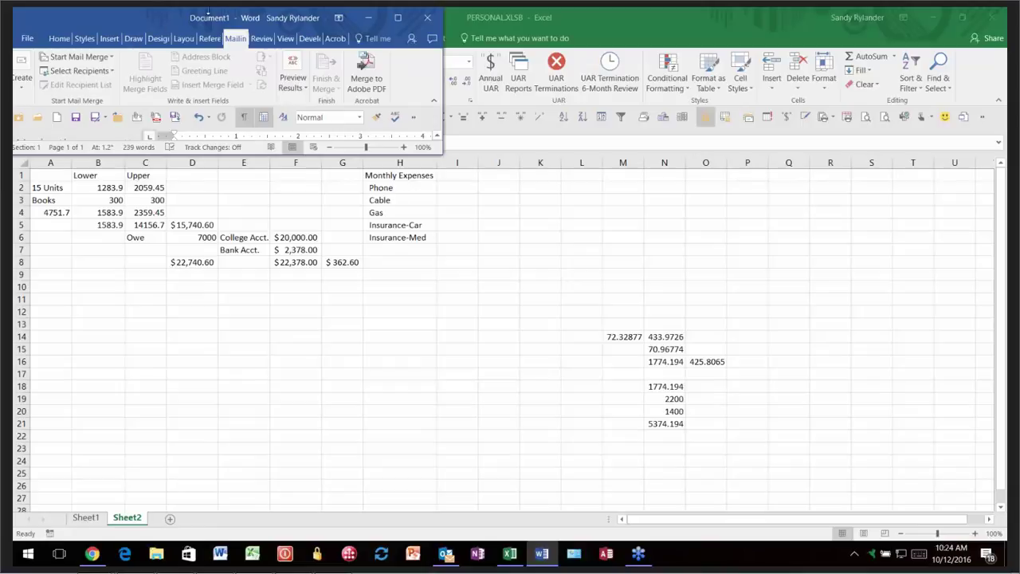
{"action": "double_click", "coordinate": [183, 18]}
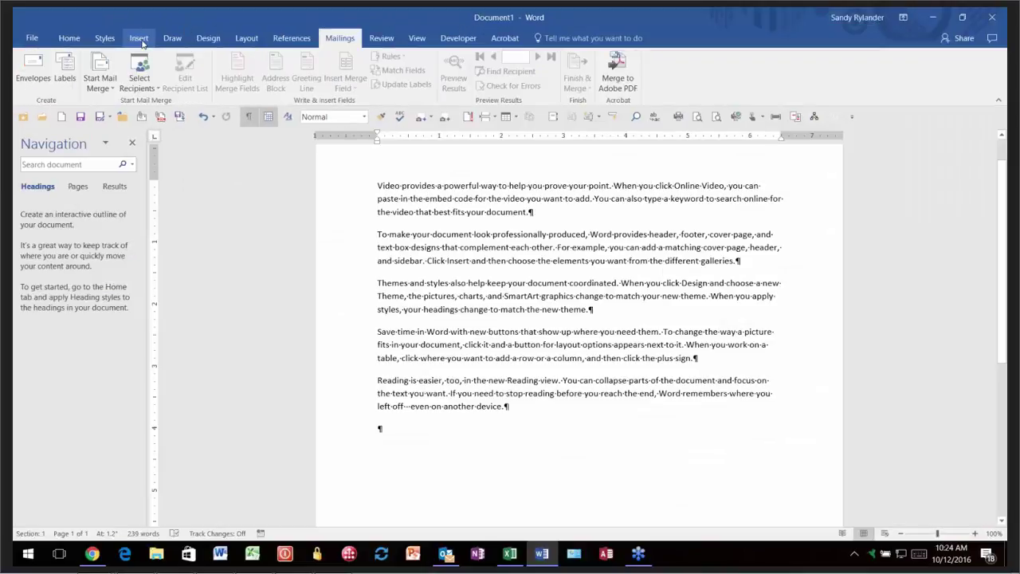
{"action": "left_click", "coordinate": [140, 40]}
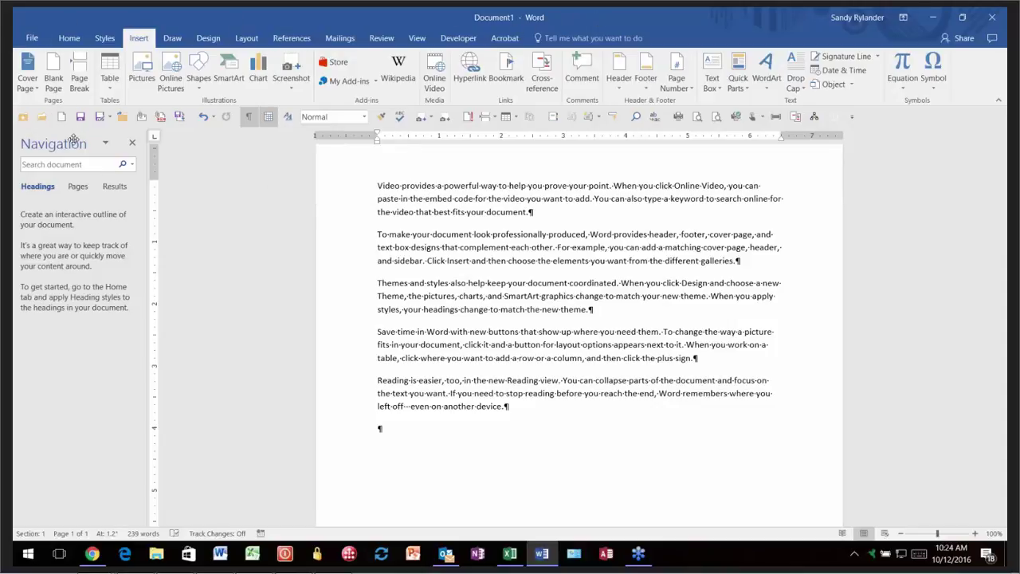
{"action": "left_click", "coordinate": [110, 117]}
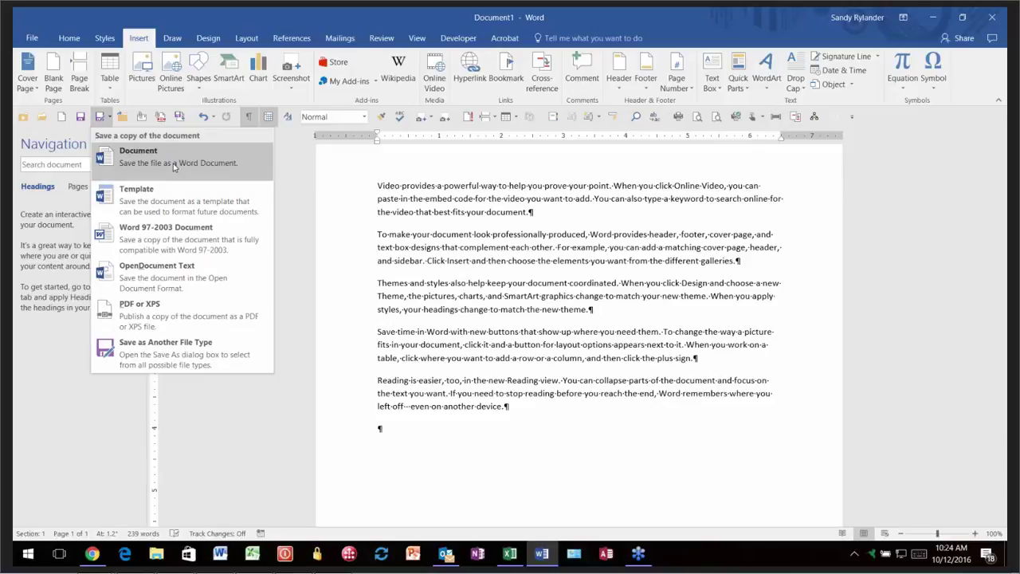
- Dismiss the Save As choices and put the cursor on the empty line after the fifth paragraph
{"action": "left_click", "coordinate": [468, 275]}
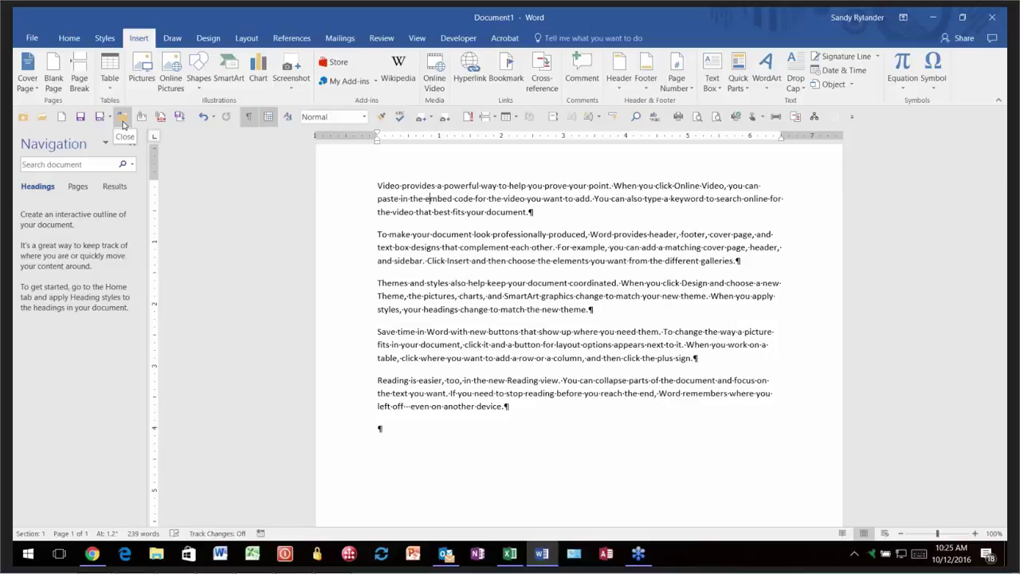
{"action": "left_click", "coordinate": [599, 296]}
{"action": "left_click", "coordinate": [397, 432]}
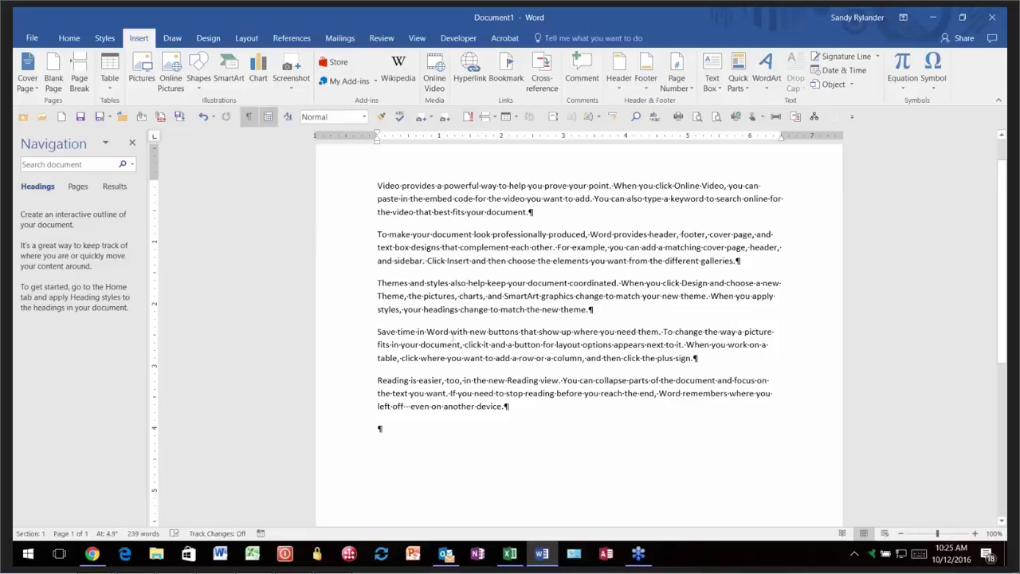
- In Excel, open the _Complete Excel Training Workbook New.xlsm workbook
{"action": "left_click", "coordinate": [503, 558]}
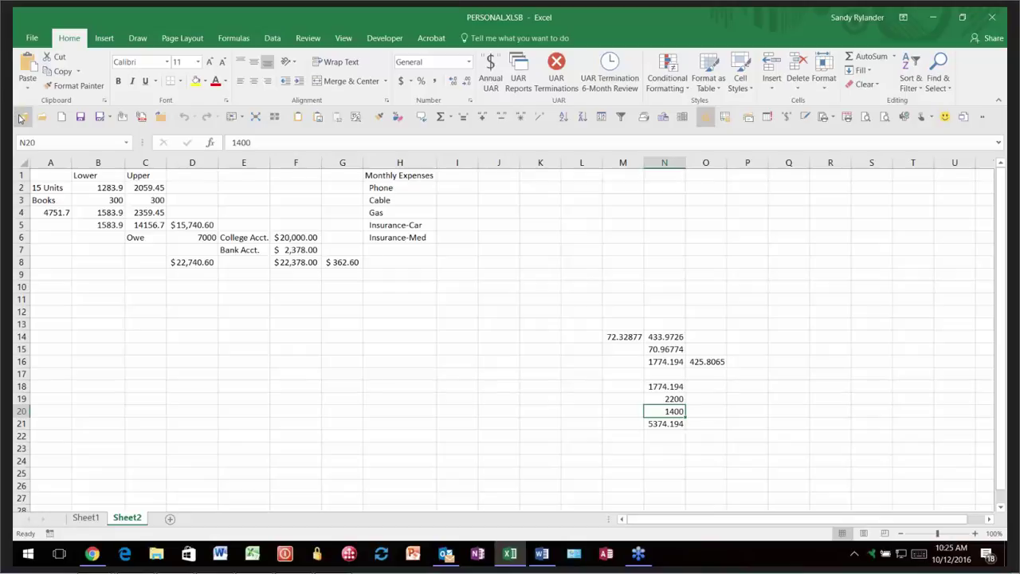
{"action": "left_click", "coordinate": [21, 118]}
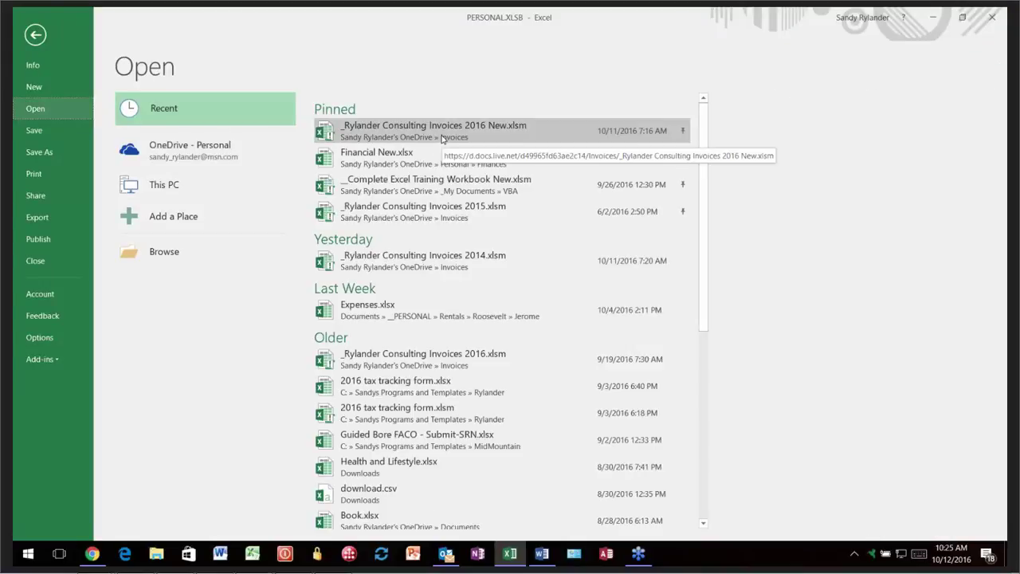
{"action": "left_click", "coordinate": [467, 193]}
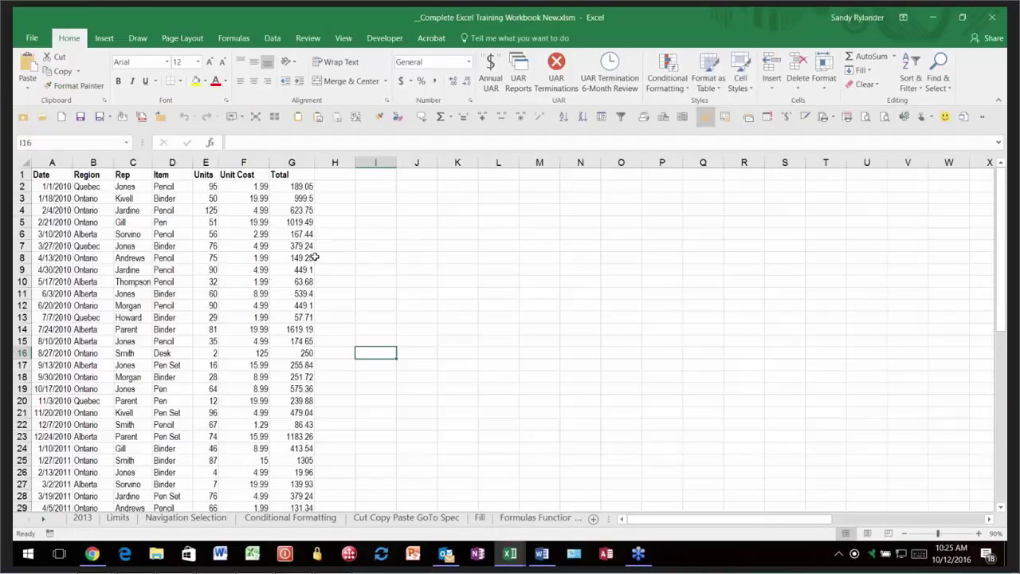
- Show the Navigation Selection sheet with the Baskin Robbins sales tables, leaving R17 active
{"action": "left_click", "coordinate": [227, 518]}
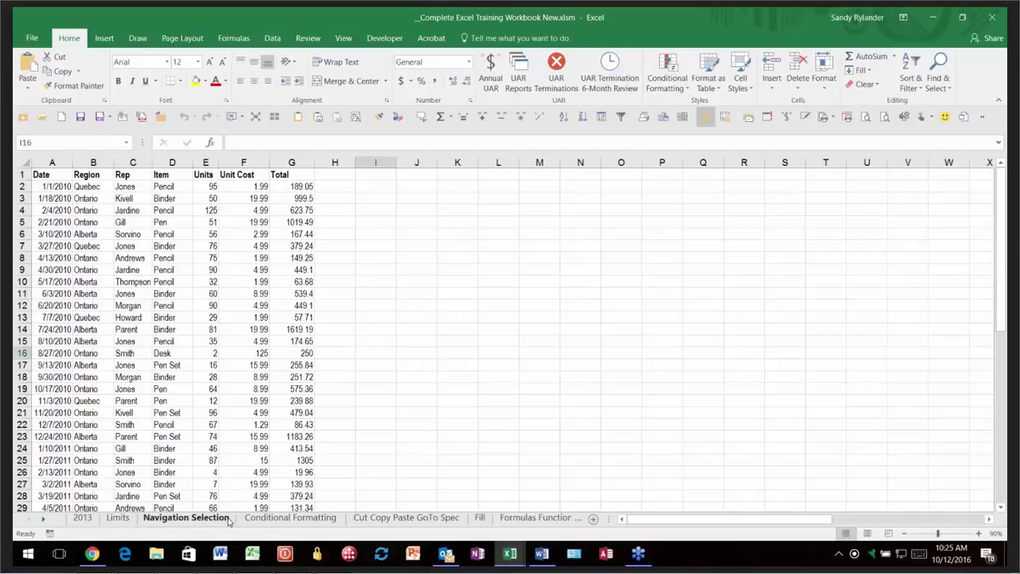
{"action": "left_click", "coordinate": [301, 249]}
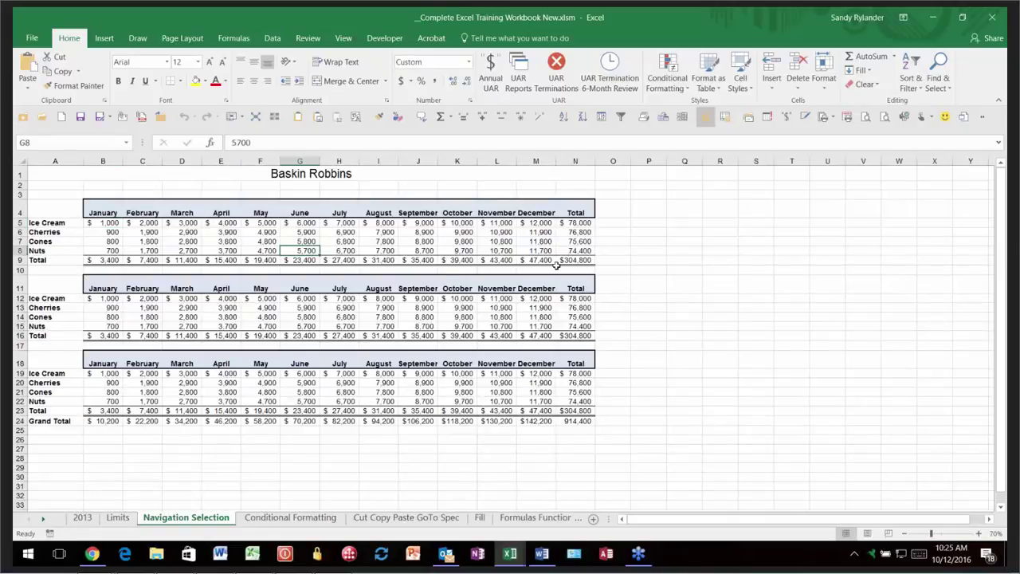
{"action": "left_click", "coordinate": [749, 282]}
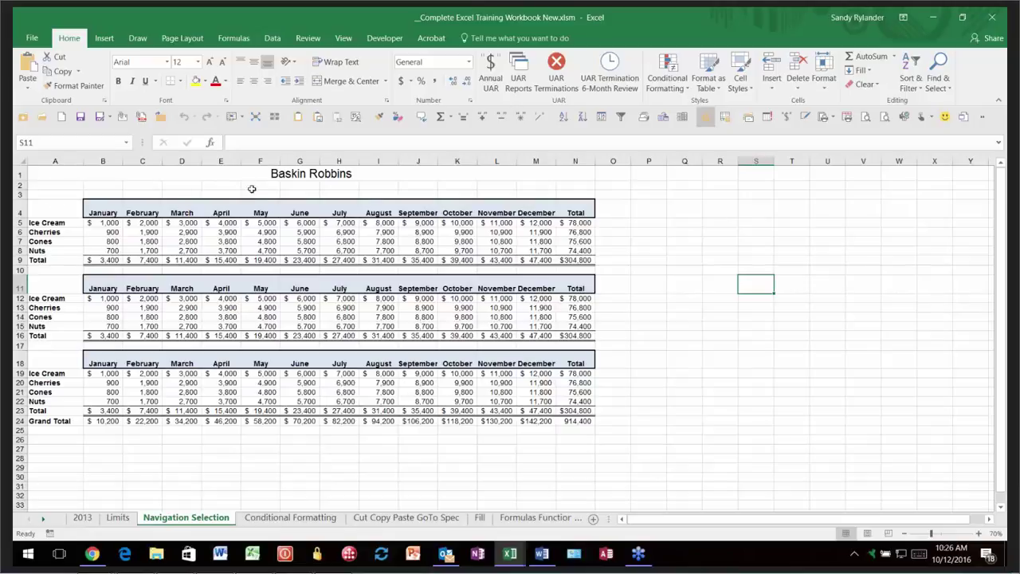
{"action": "left_click_drag", "start_coordinate": [658, 204], "coordinate": [797, 396]}
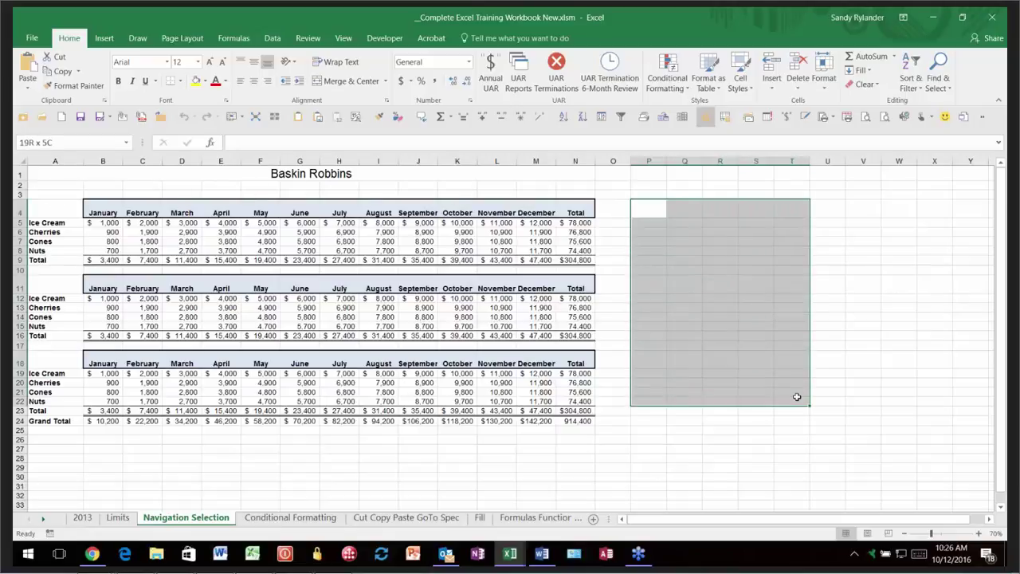
{"action": "left_click", "coordinate": [726, 344]}
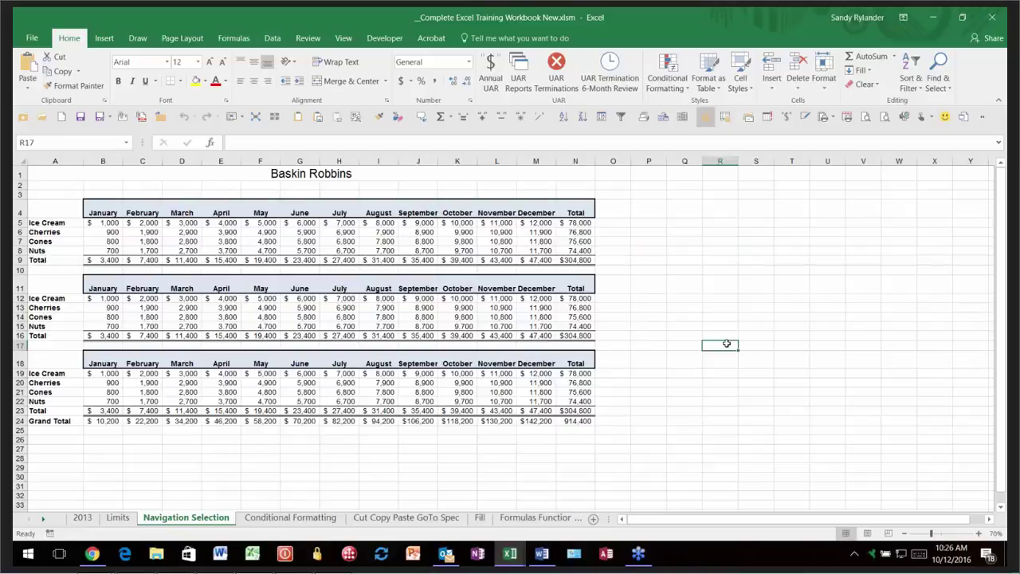
- Preview the Navigation Selection sheet's printed page zoomed to full size, then return to Word
{"action": "left_click", "coordinate": [865, 117]}
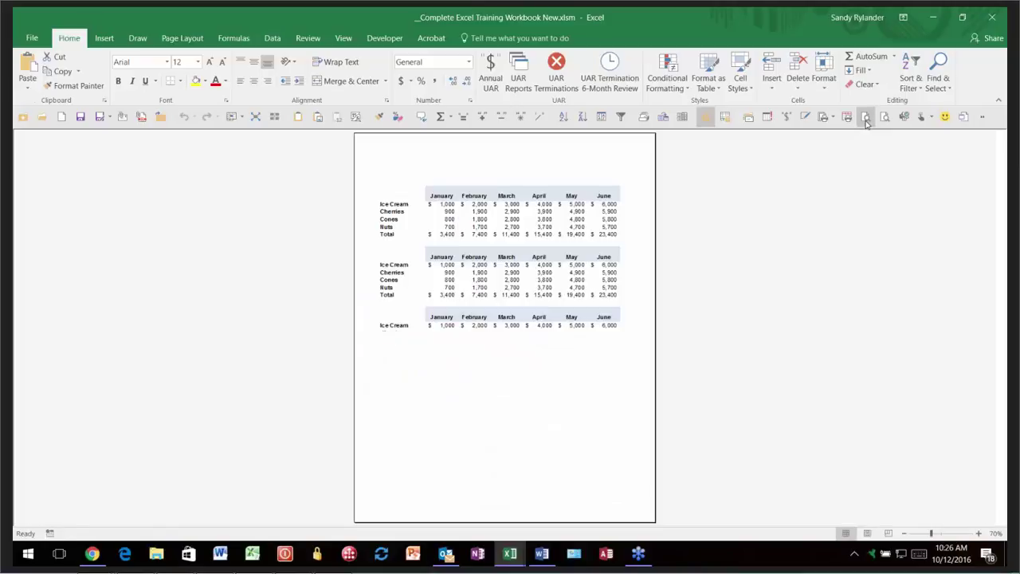
{"action": "left_click", "coordinate": [444, 204]}
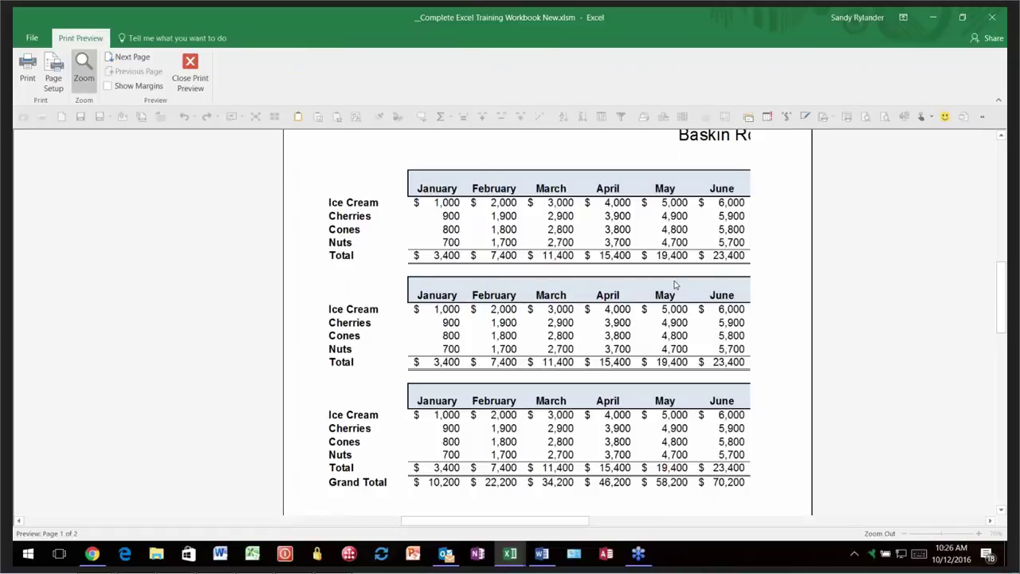
{"action": "scroll", "coordinate": [719, 269], "scroll_direction": "up", "scroll_amount": 3}
{"action": "scroll", "coordinate": [560, 314], "scroll_direction": "down", "scroll_amount": 1}
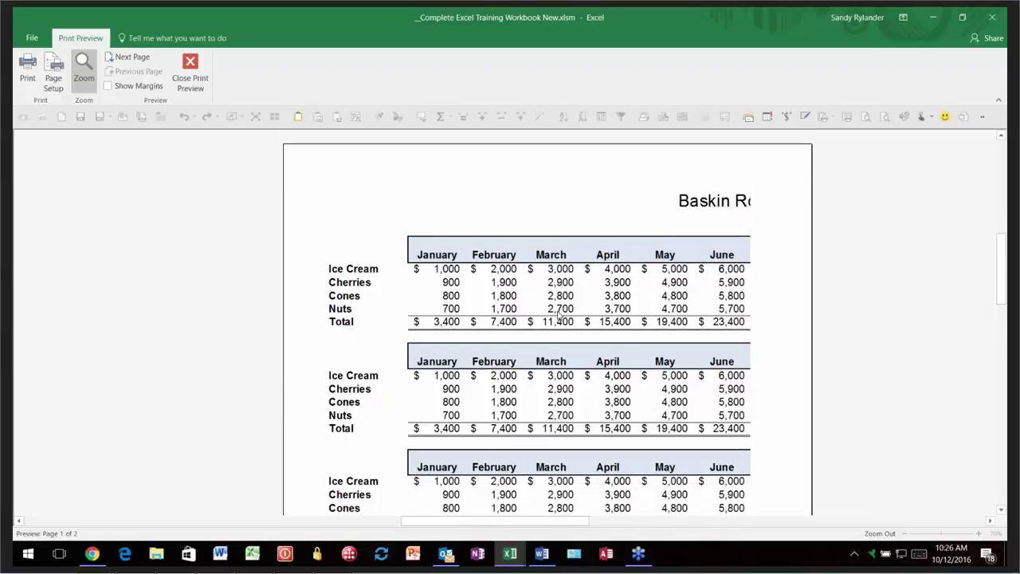
{"action": "left_click", "coordinate": [541, 554]}
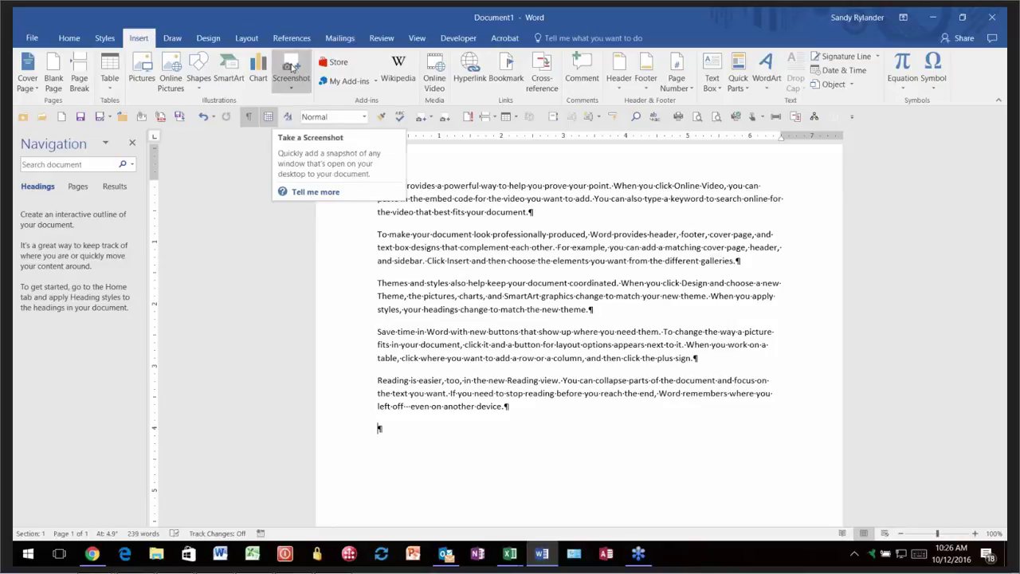
- Insert a screen clipping of the first January–June Ice Cream, Cherries, Cones and Nuts table
{"action": "left_click", "coordinate": [291, 89]}
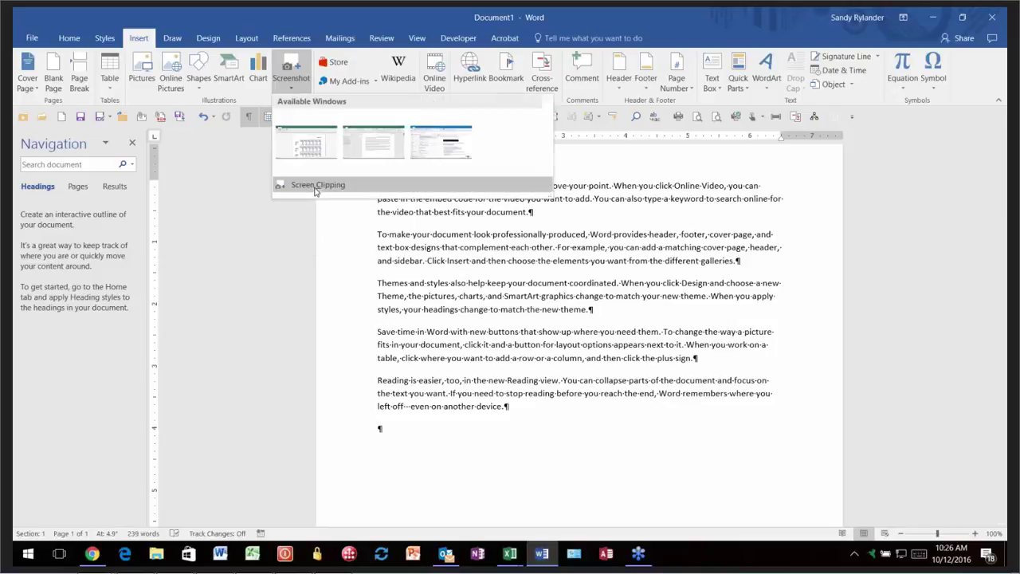
{"action": "left_click", "coordinate": [315, 192]}
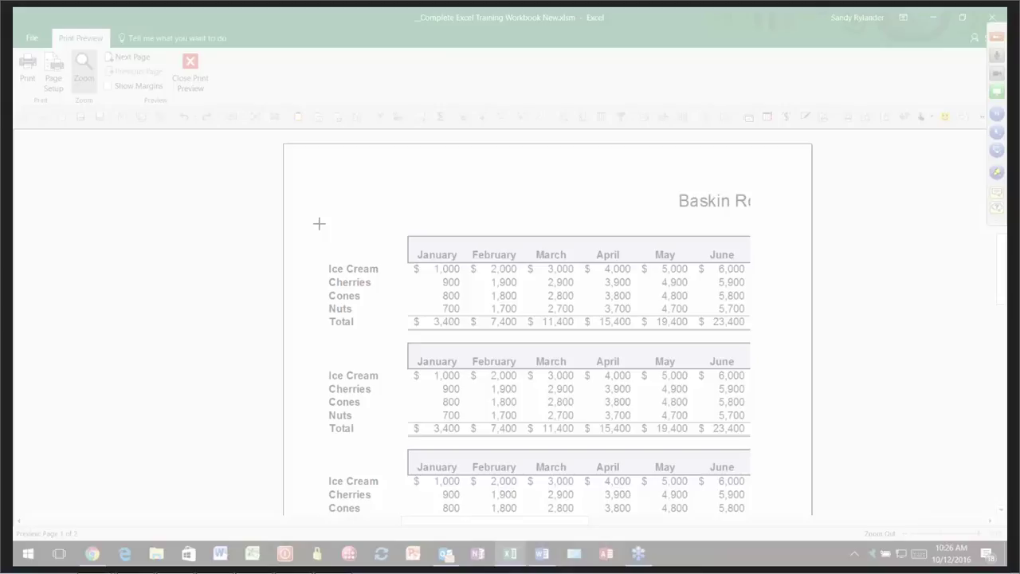
{"action": "left_click_drag", "start_coordinate": [319, 223], "coordinate": [757, 338]}
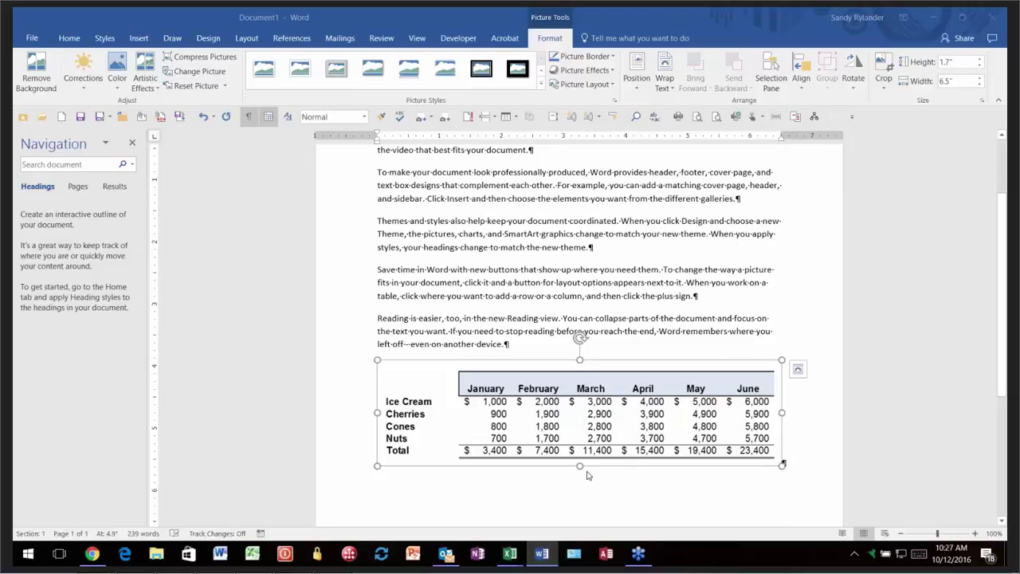
- Switch to Outlook and start a new email with the cursor in its body
{"action": "mouse_move", "coordinate": [439, 553]}
{"action": "left_click", "coordinate": [442, 502]}
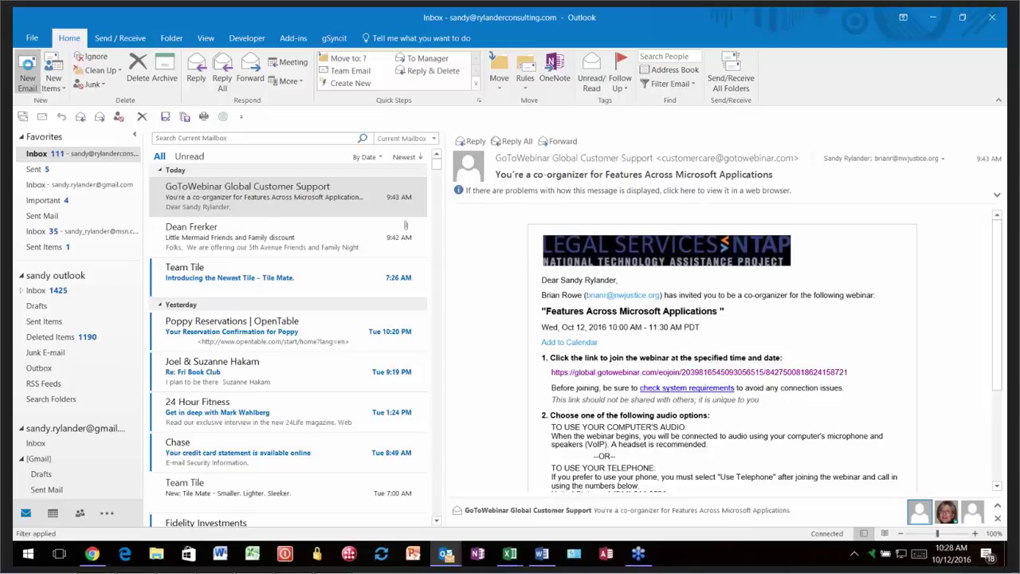
{"action": "left_click", "coordinate": [27, 76]}
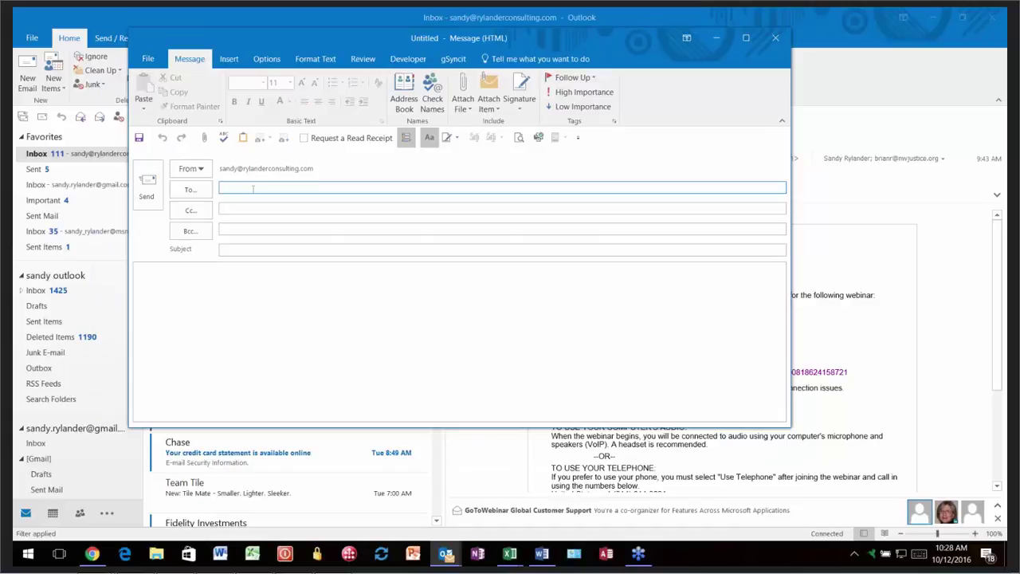
{"action": "left_click", "coordinate": [195, 273]}
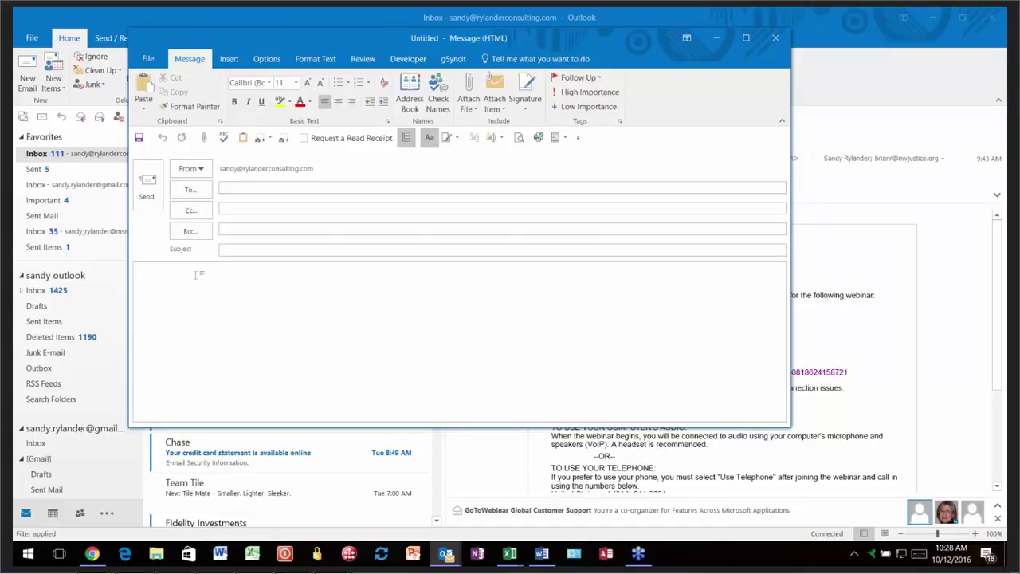
{"action": "left_click", "coordinate": [229, 61]}
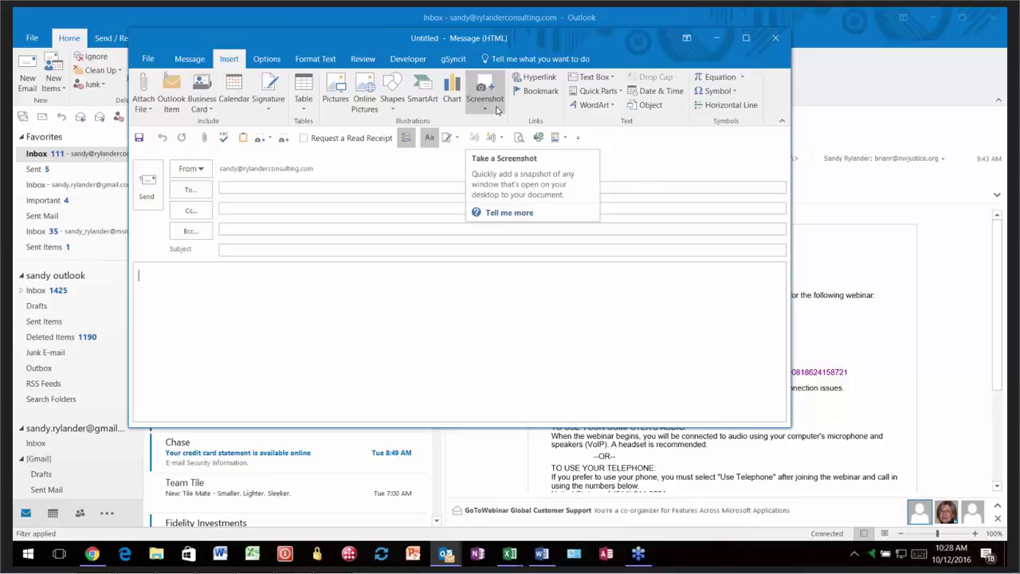
- Bring Excel's print preview of the sales tables behind the new message window
{"action": "left_click", "coordinate": [512, 555]}
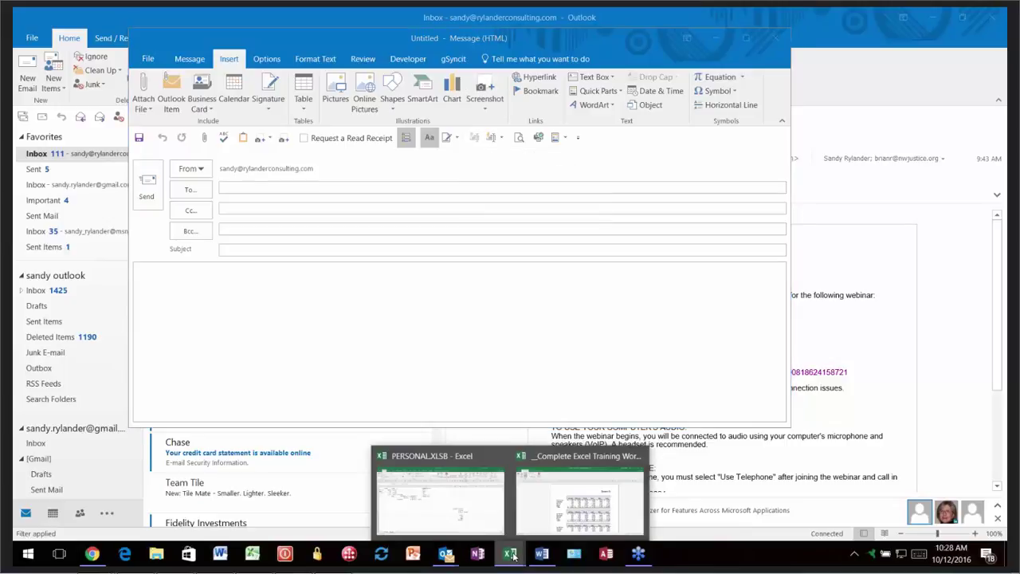
{"action": "left_click", "coordinate": [581, 518]}
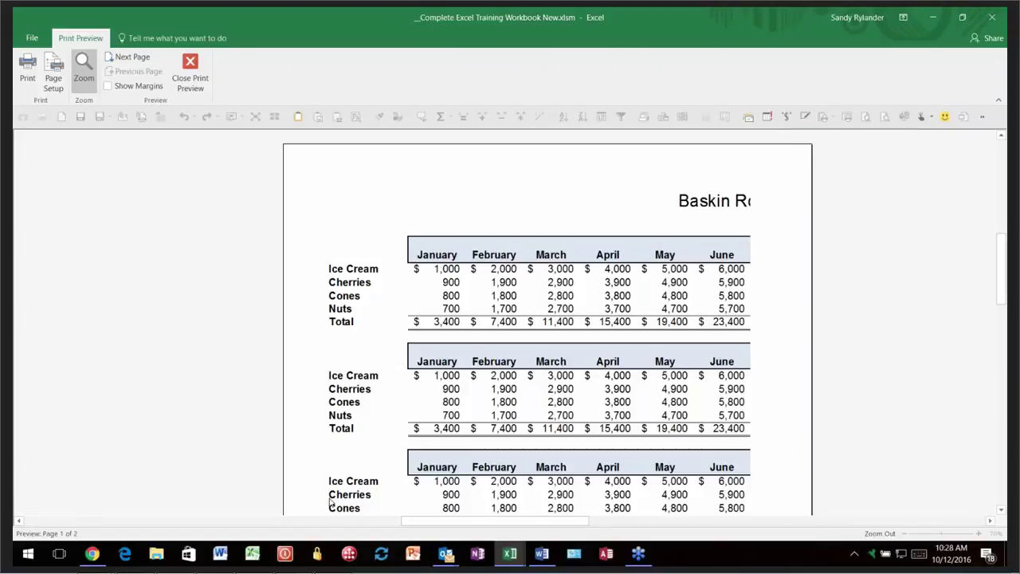
{"action": "key", "text": "alt+Tab"}
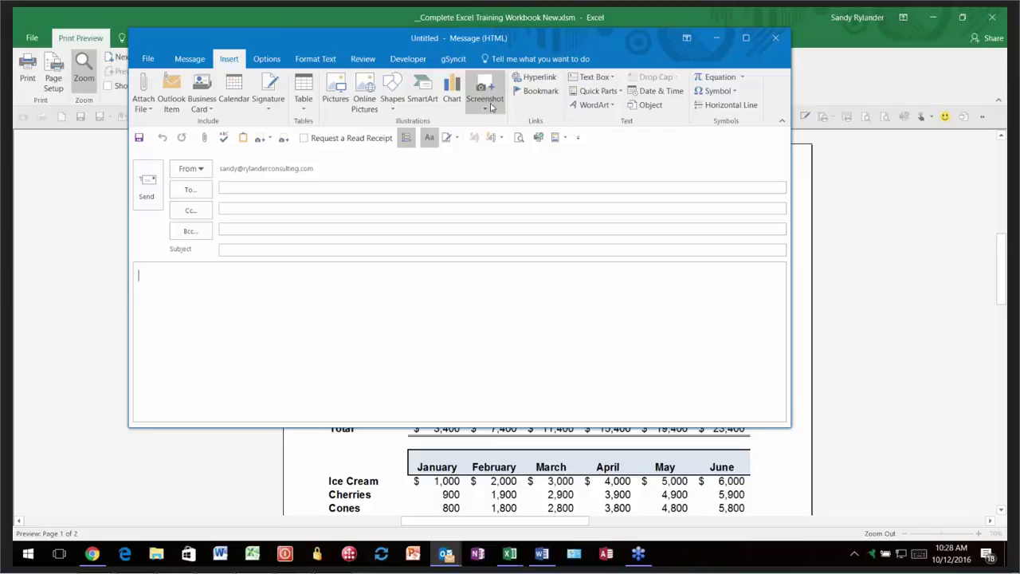
- Clip the Excel sales tables from the print preview into the message body
{"action": "left_click", "coordinate": [485, 109]}
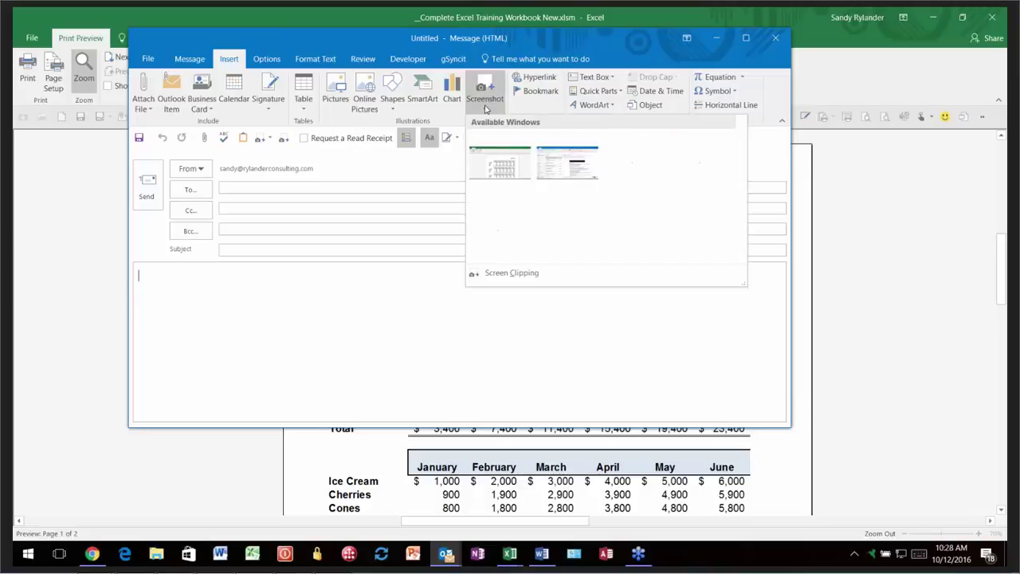
{"action": "left_click", "coordinate": [512, 273]}
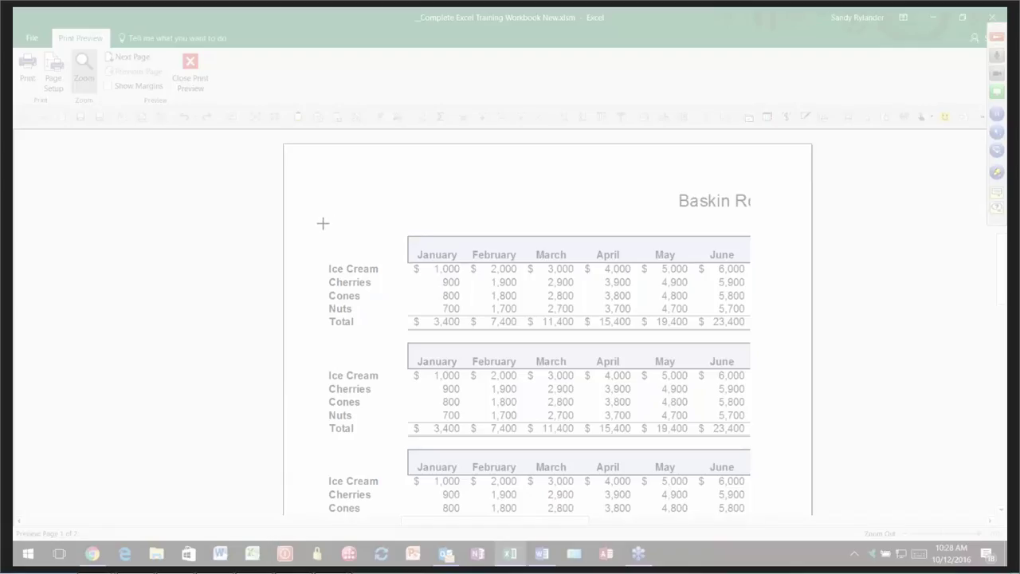
{"action": "left_click_drag", "start_coordinate": [324, 222], "coordinate": [760, 445]}
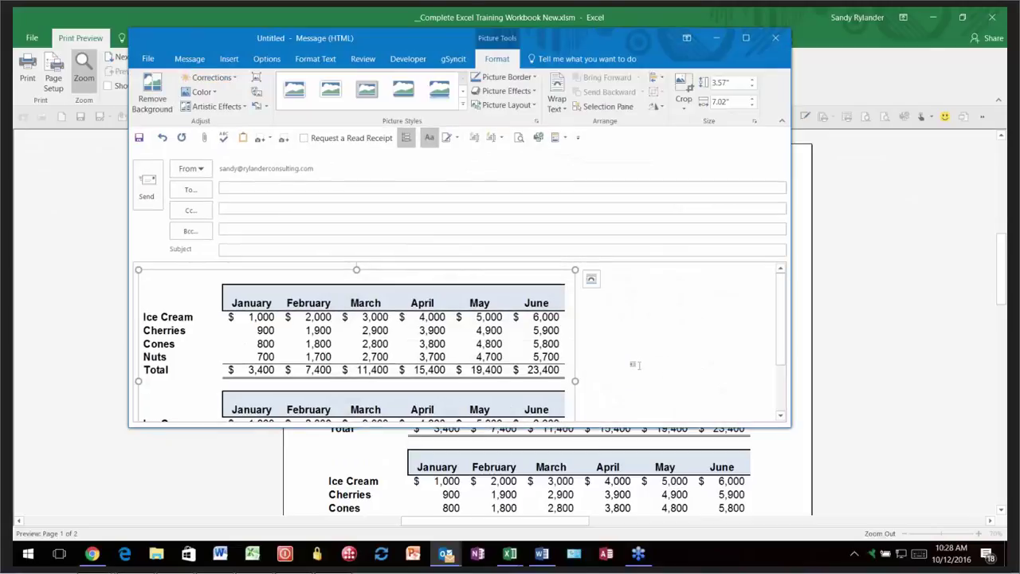
{"action": "left_click", "coordinate": [635, 364]}
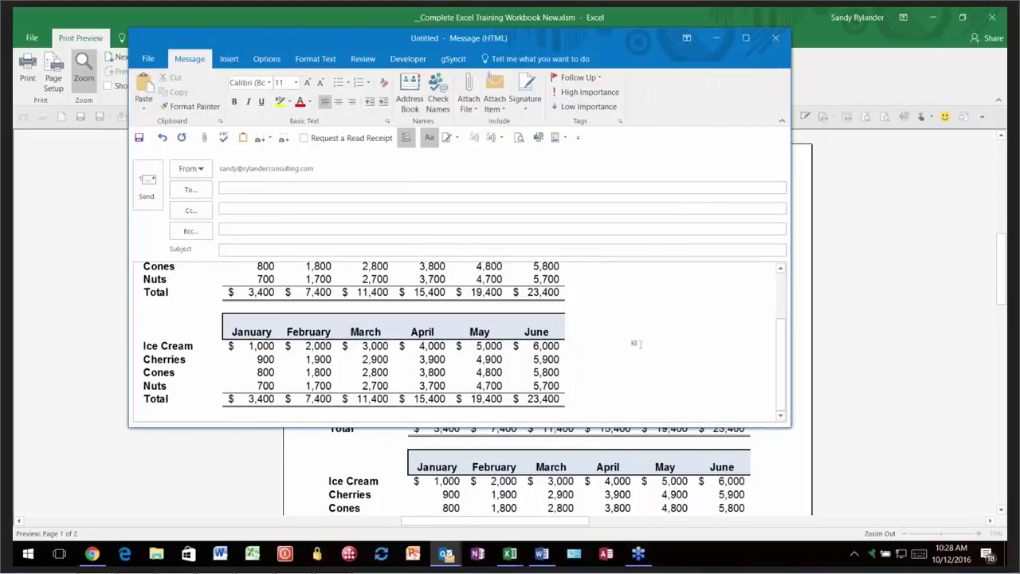
- Check the pasted table picture, then delete it from the message
{"action": "scroll", "coordinate": [634, 338], "scroll_direction": "up", "scroll_amount": 3}
{"action": "scroll", "coordinate": [637, 323], "scroll_direction": "down", "scroll_amount": 3}
{"action": "scroll", "coordinate": [641, 331], "scroll_direction": "up", "scroll_amount": 3}
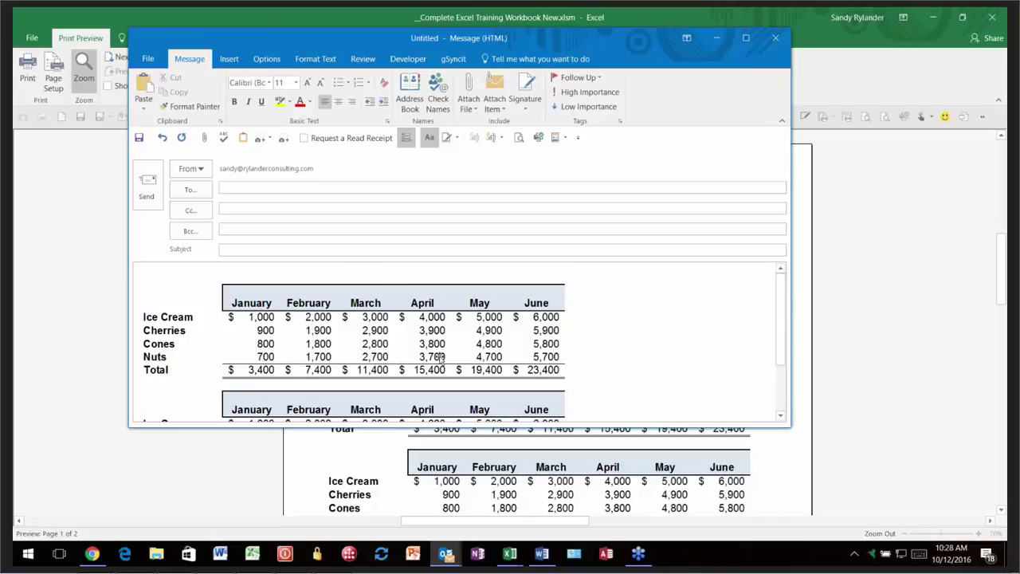
{"action": "left_click", "coordinate": [416, 299]}
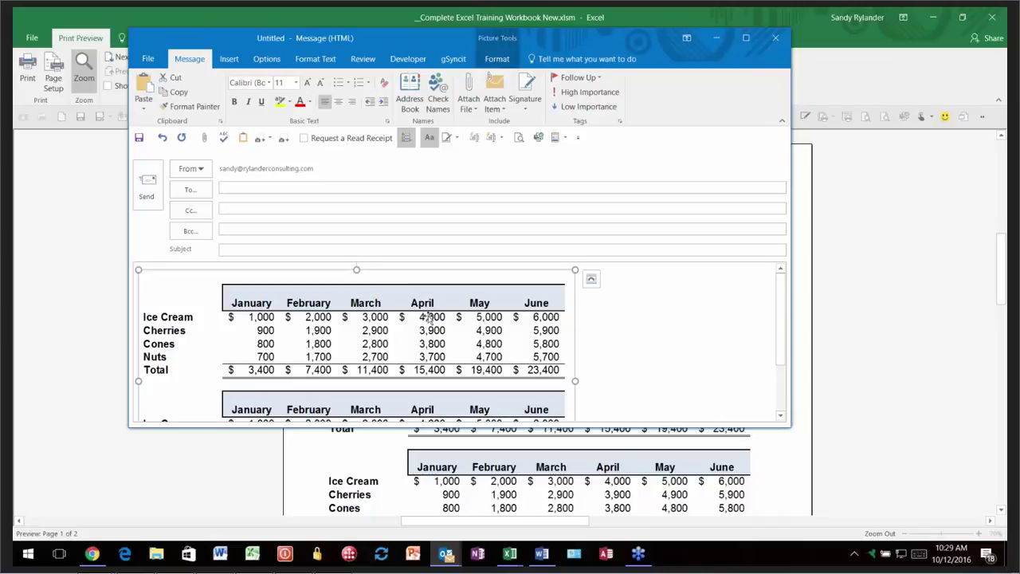
{"action": "key", "text": "Delete"}
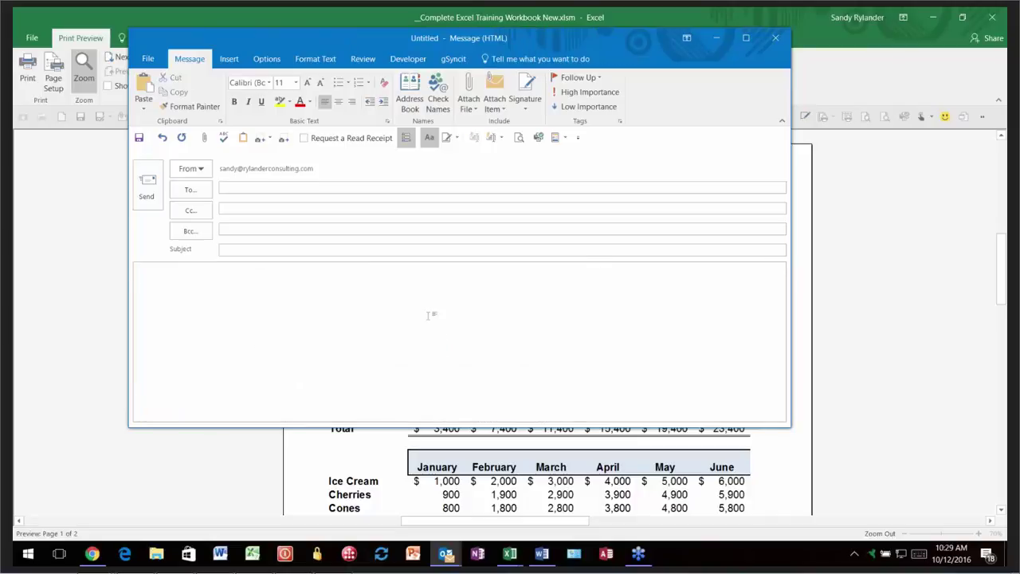
- Insert a screenshot of the Document1 Word window into the message
{"action": "left_click", "coordinate": [230, 59]}
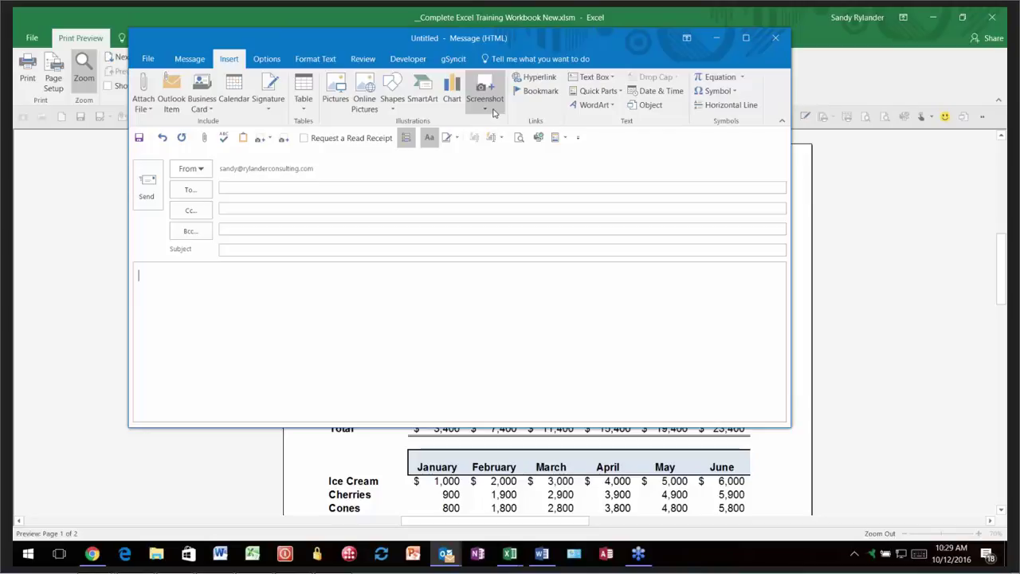
{"action": "left_click", "coordinate": [492, 111]}
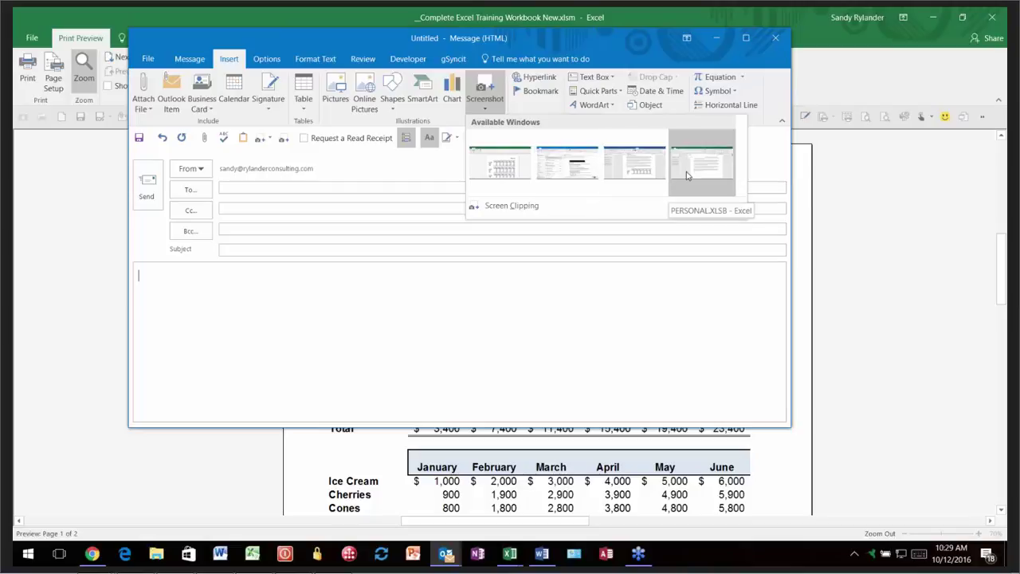
{"action": "left_click", "coordinate": [635, 170]}
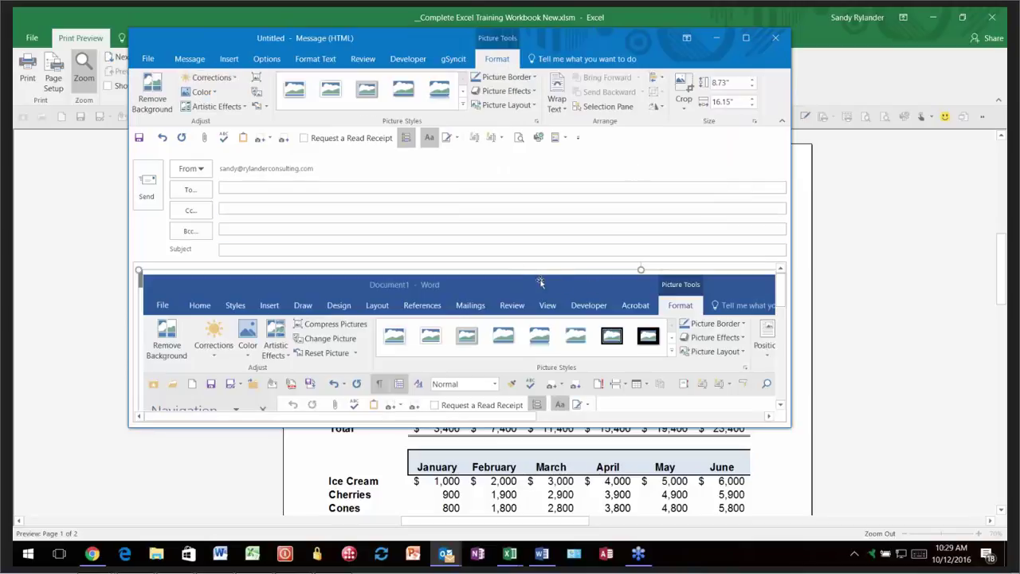
- Maximize the message window and delete the Word screenshot, leaving the body empty
{"action": "scroll", "coordinate": [502, 291], "scroll_direction": "down", "scroll_amount": 5}
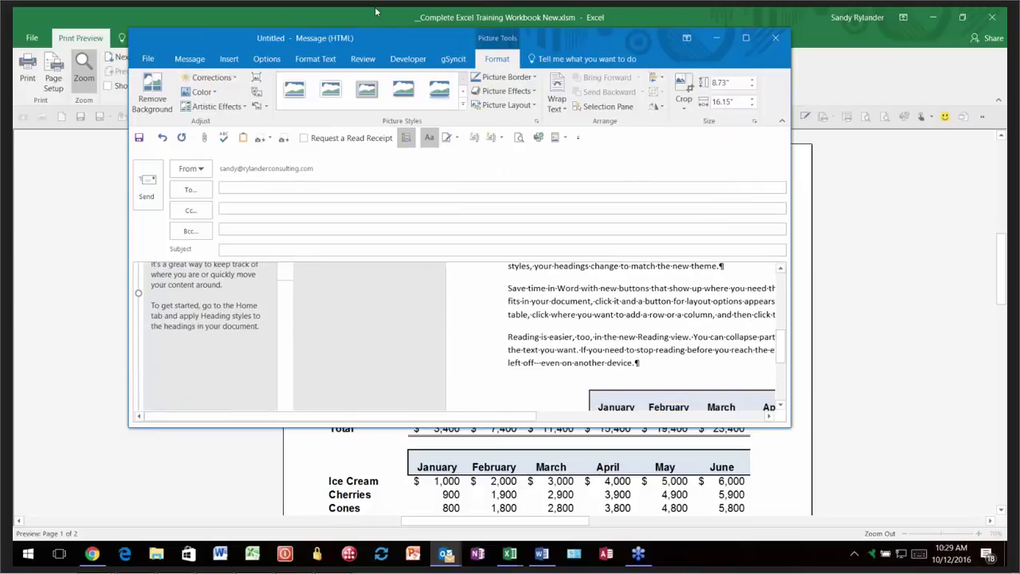
{"action": "double_click", "coordinate": [377, 32]}
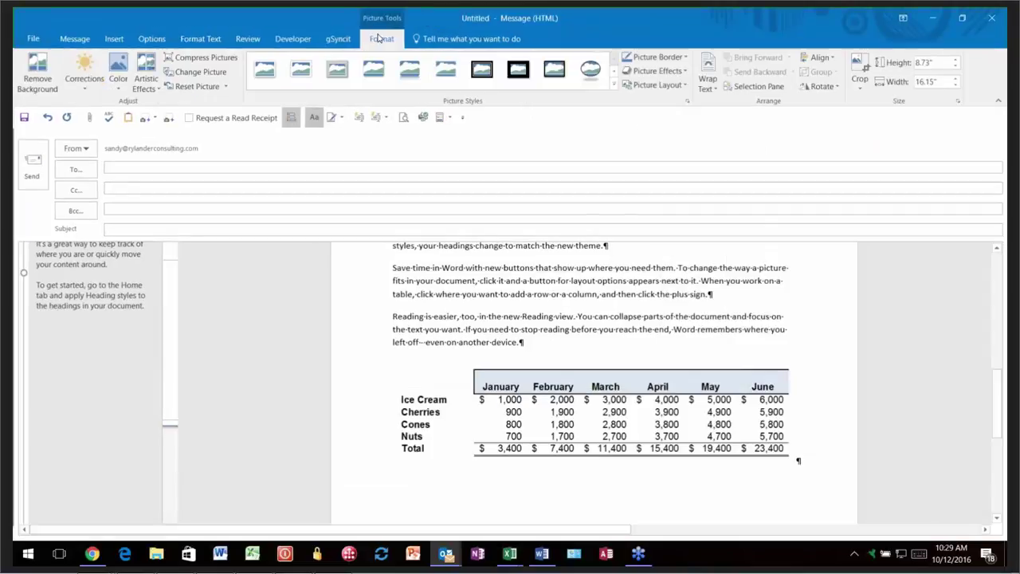
{"action": "scroll", "coordinate": [670, 382], "scroll_direction": "up", "scroll_amount": 4}
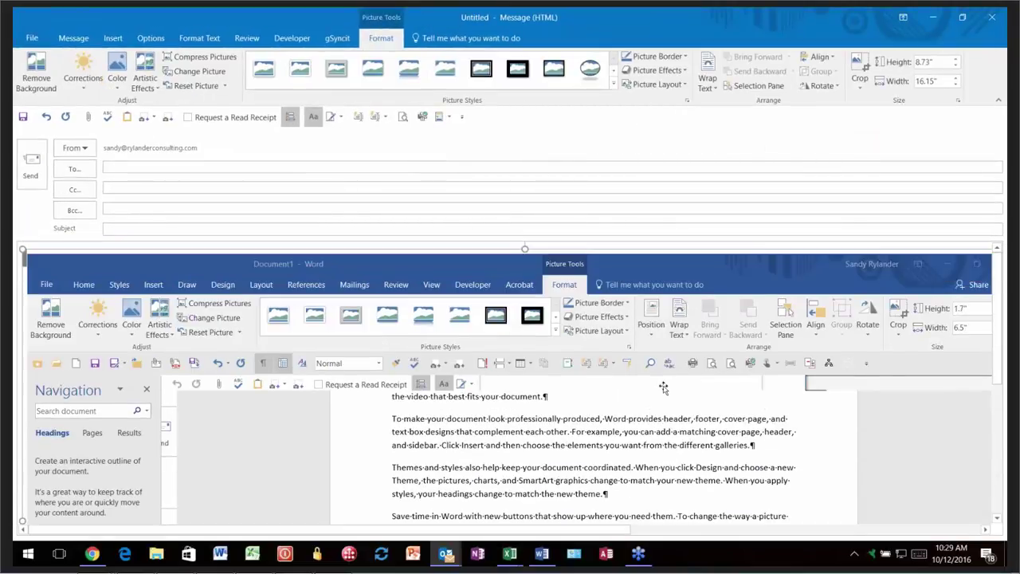
{"action": "scroll", "coordinate": [661, 388], "scroll_direction": "down", "scroll_amount": 2}
{"action": "scroll", "coordinate": [653, 382], "scroll_direction": "up", "scroll_amount": 2}
{"action": "key", "text": "Delete"}
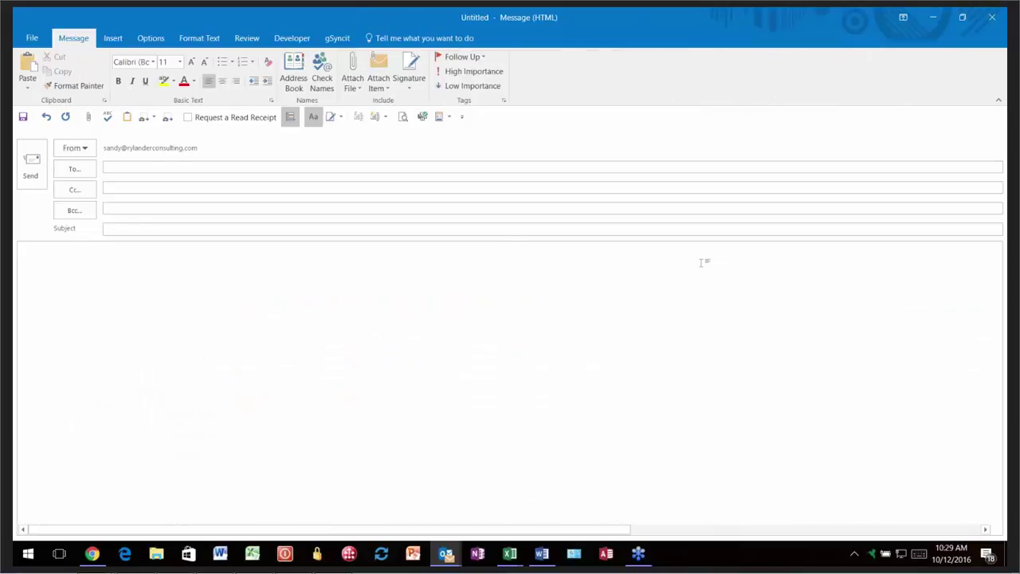
{"action": "left_click", "coordinate": [991, 17]}
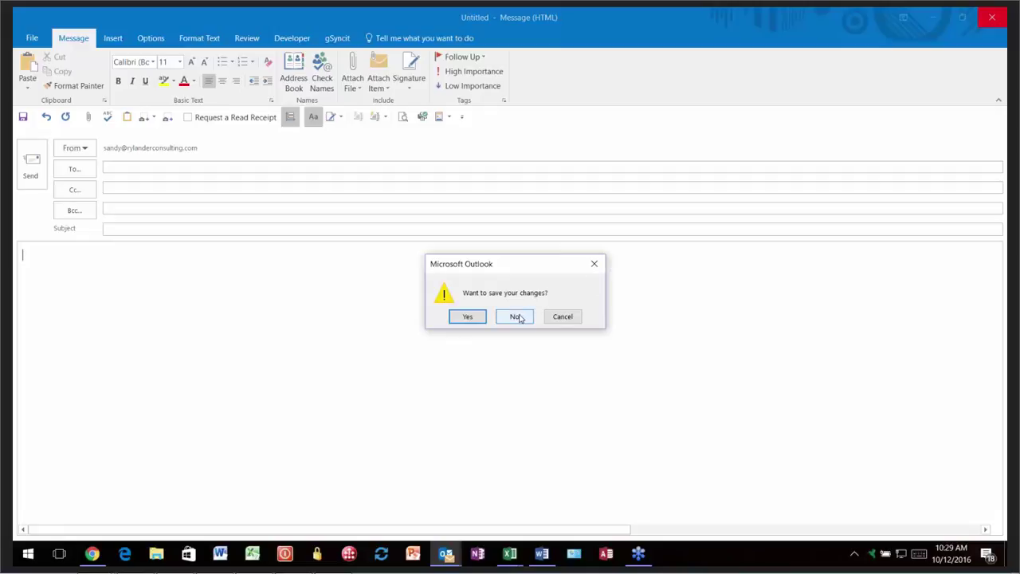
{"action": "left_click", "coordinate": [560, 316]}
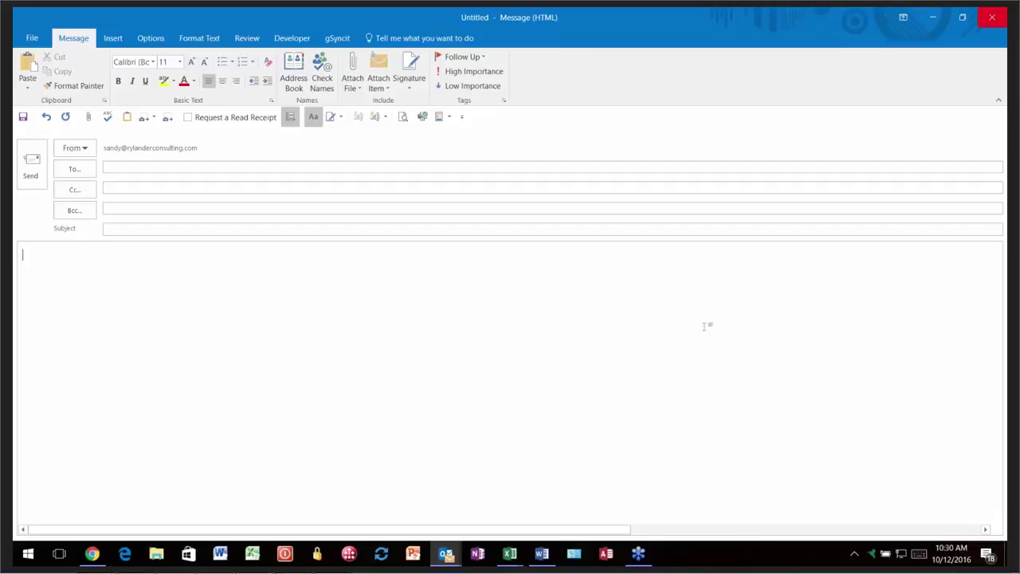
- Leave the blank Outlook message and bring Document1 in Word to the front with Alt+Tab
{"action": "left_click", "coordinate": [127, 167]}
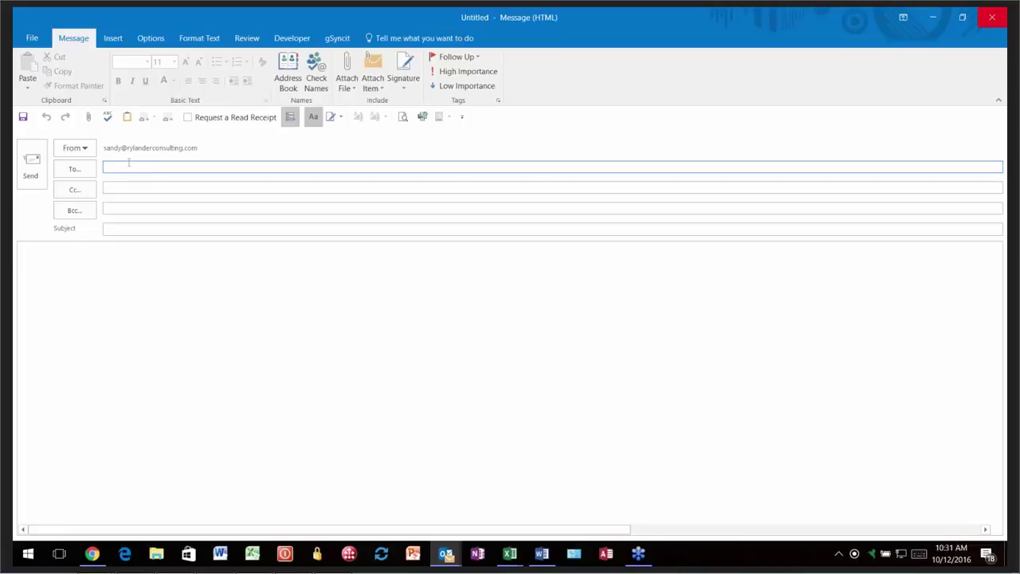
{"action": "left_click", "coordinate": [303, 285]}
{"action": "key", "text": "alt+Tab"}
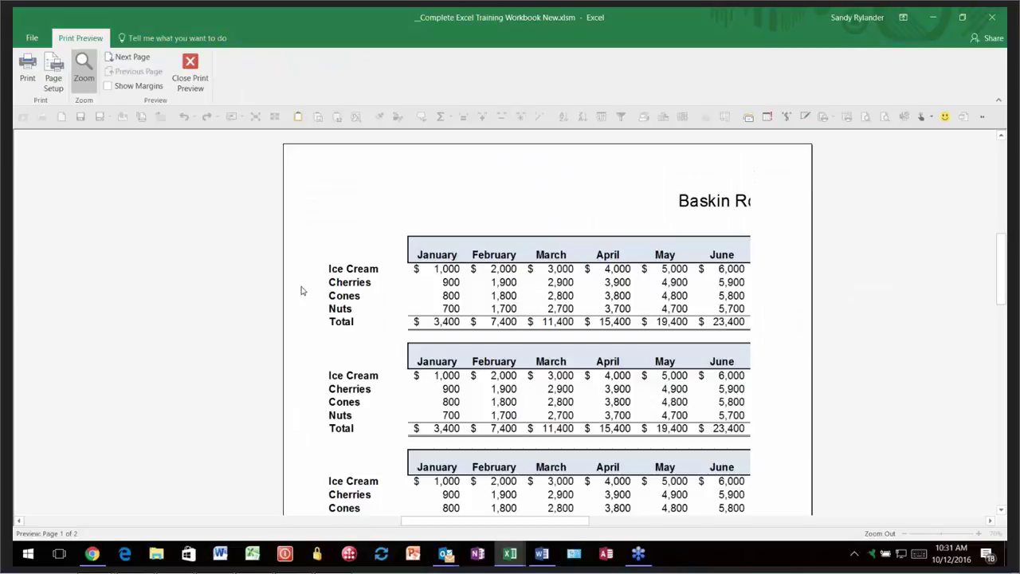
{"action": "key", "text": "alt+Tab"}
{"action": "key", "text": "alt+Tab"}
{"action": "key", "text": "alt+Tab"}
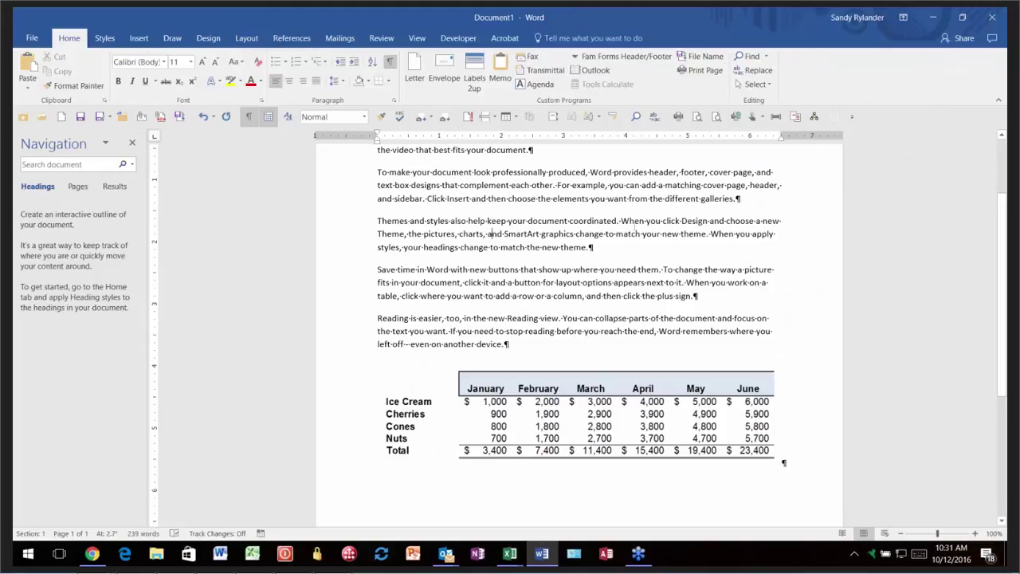
- Scroll to the top of Document1 and open the Ribbon Display Options menu
{"action": "scroll", "coordinate": [631, 227], "scroll_direction": "up", "scroll_amount": 3}
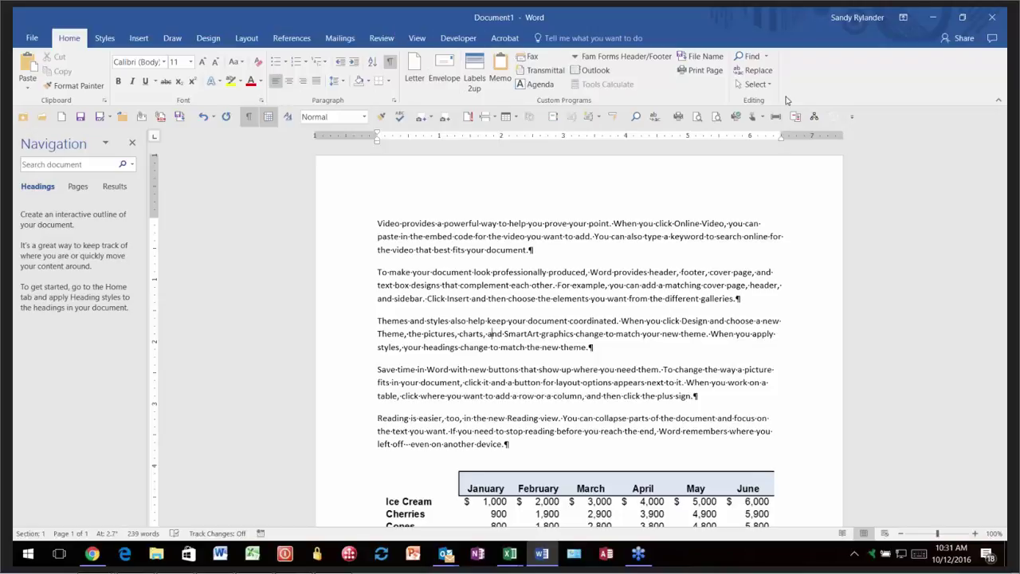
{"action": "left_click", "coordinate": [903, 18]}
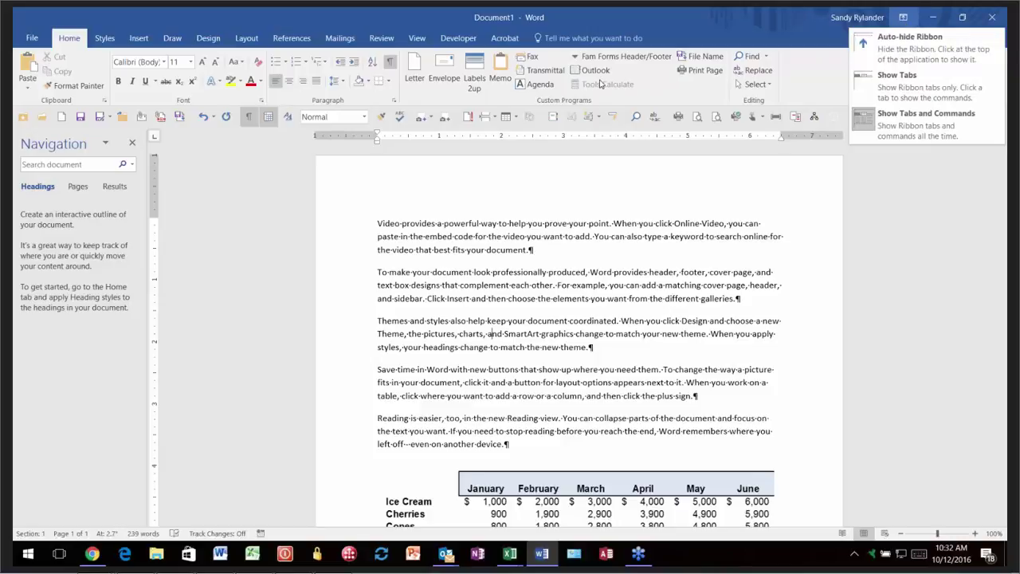
- Collapse the ribbon to tabs only and briefly view the Mailings and Review commands
{"action": "left_click", "coordinate": [937, 87]}
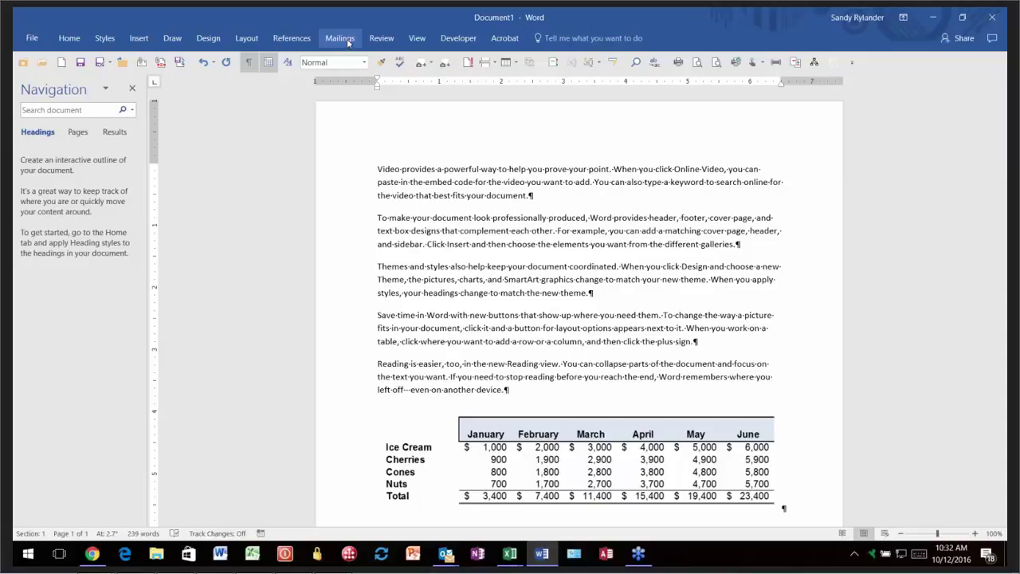
{"action": "left_click", "coordinate": [341, 38]}
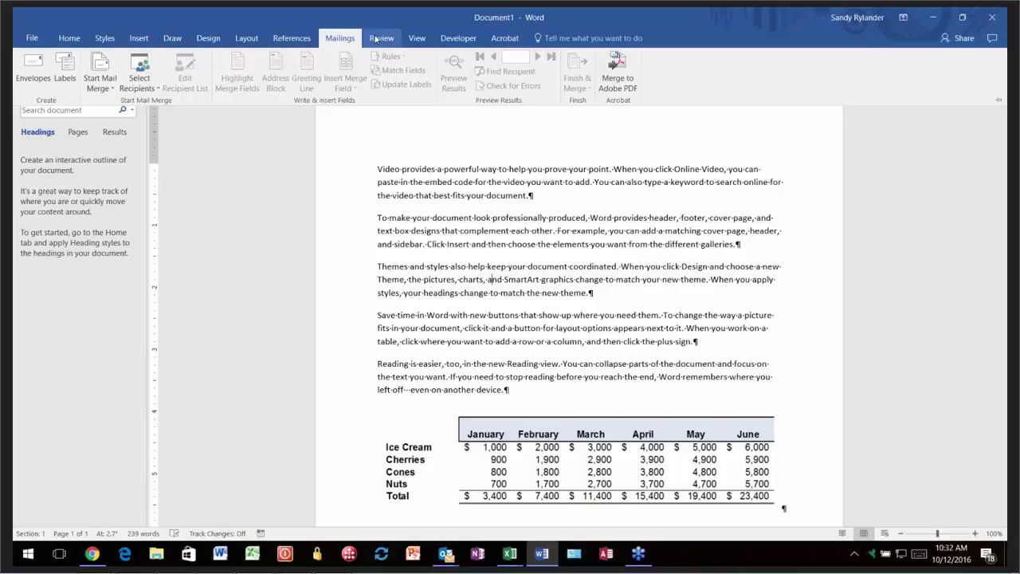
{"action": "left_click", "coordinate": [381, 38]}
{"action": "left_click", "coordinate": [916, 179]}
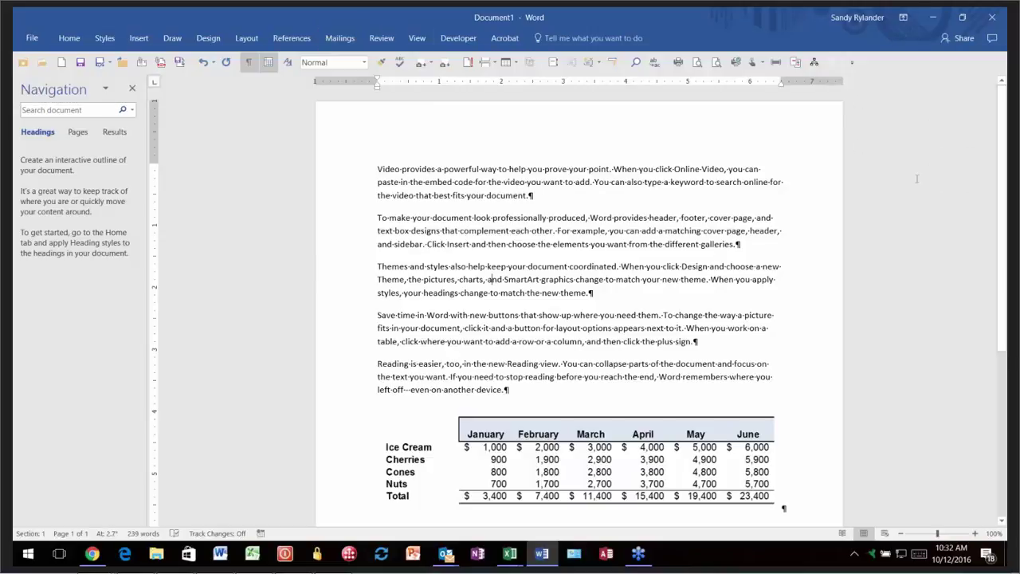
- Switch to Auto-hide Ribbon, reveal it once, then restore Show Tabs and Commands
{"action": "left_click", "coordinate": [904, 17]}
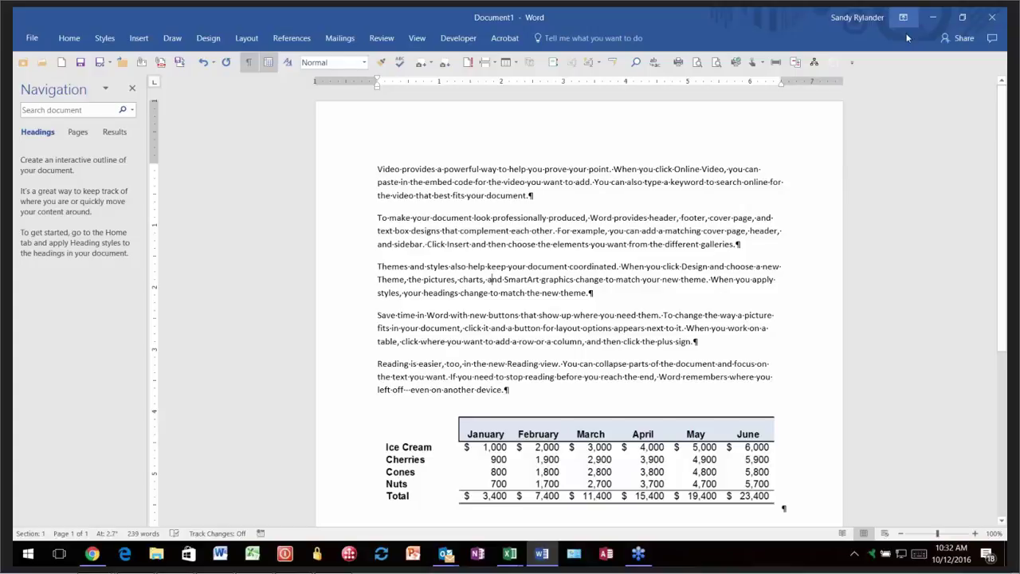
{"action": "left_click", "coordinate": [907, 39]}
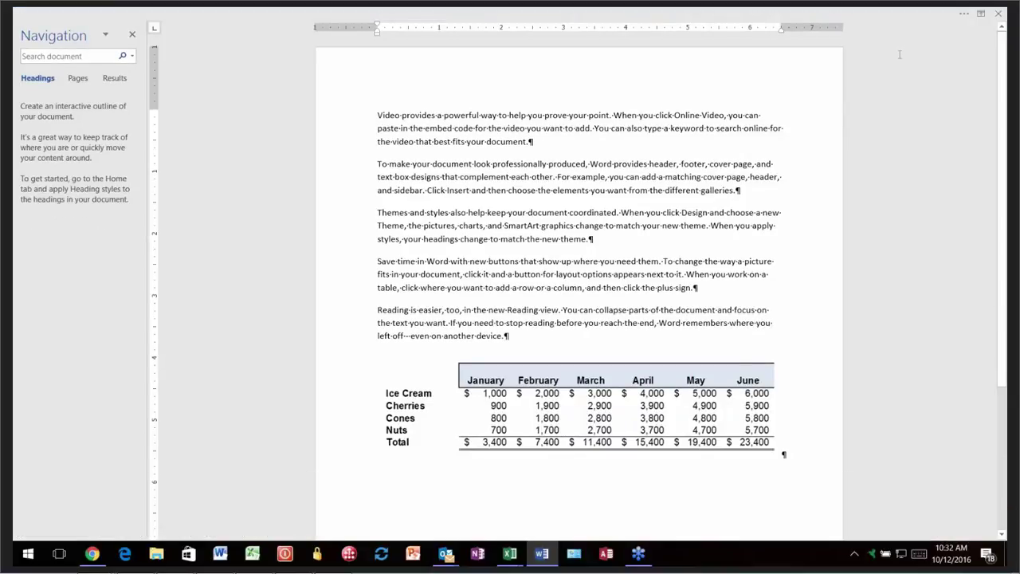
{"action": "mouse_move", "coordinate": [533, 11]}
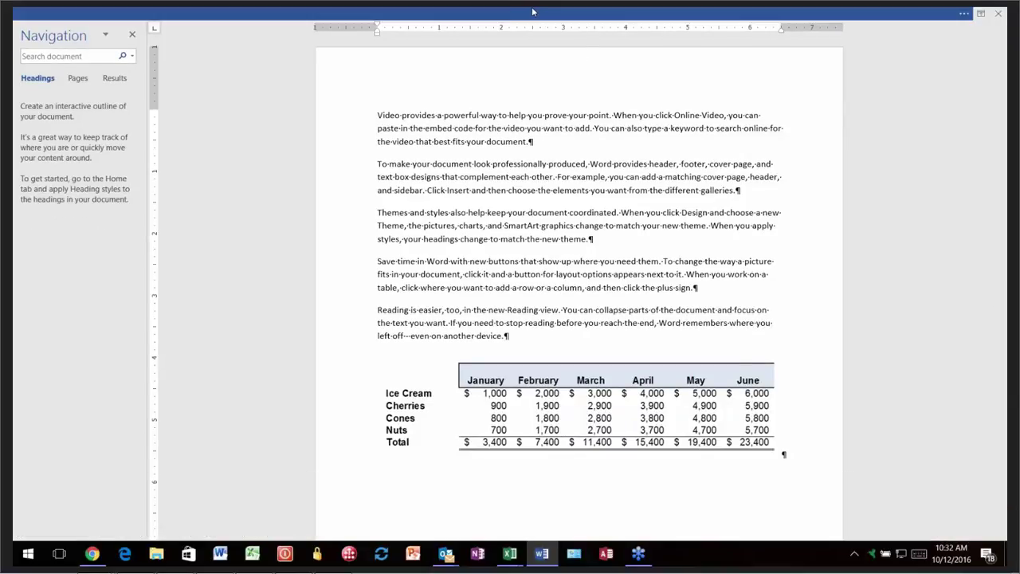
{"action": "left_click", "coordinate": [533, 11]}
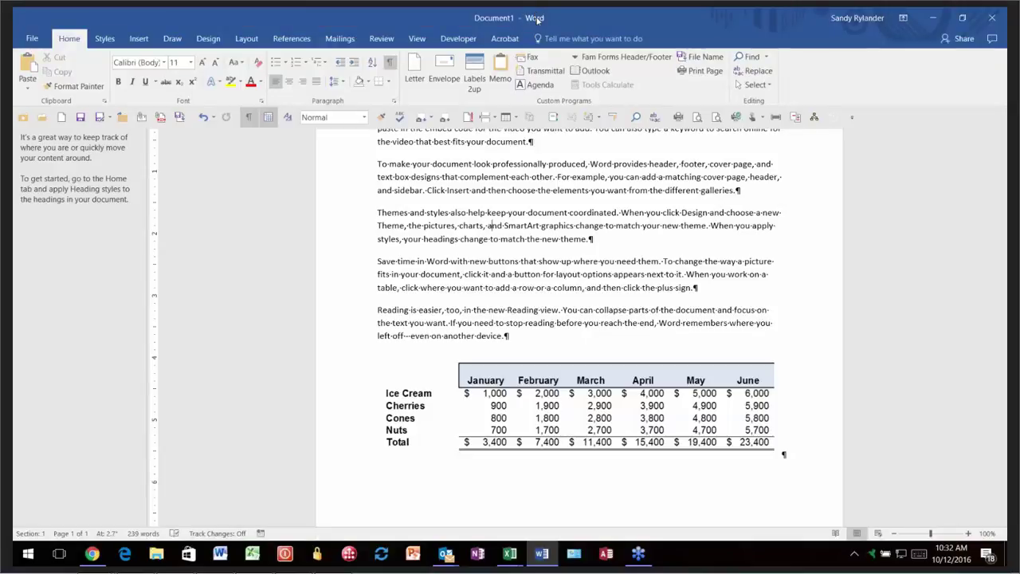
{"action": "left_click", "coordinate": [904, 17]}
{"action": "left_click", "coordinate": [920, 132]}
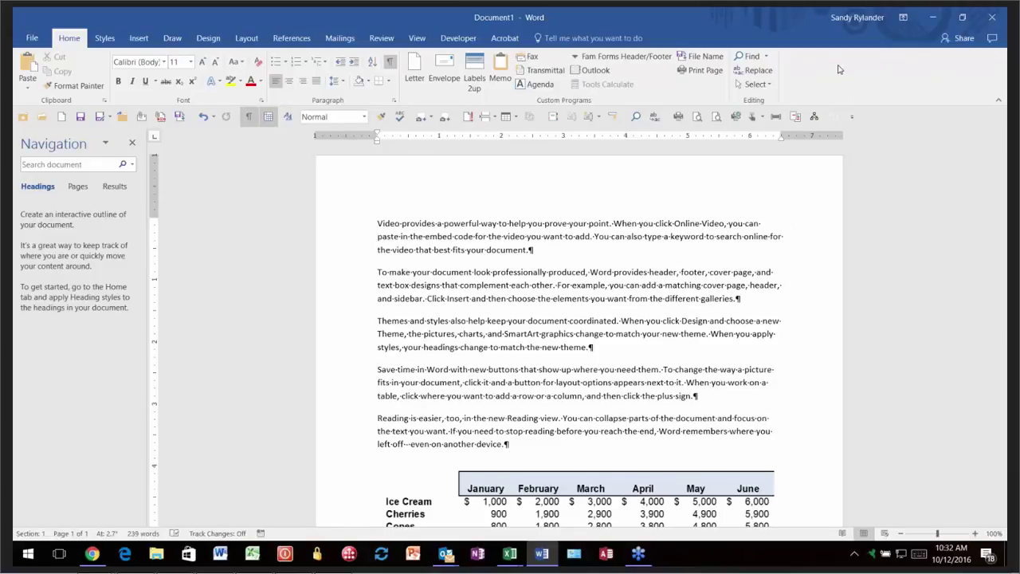
{"action": "left_click", "coordinate": [478, 562]}
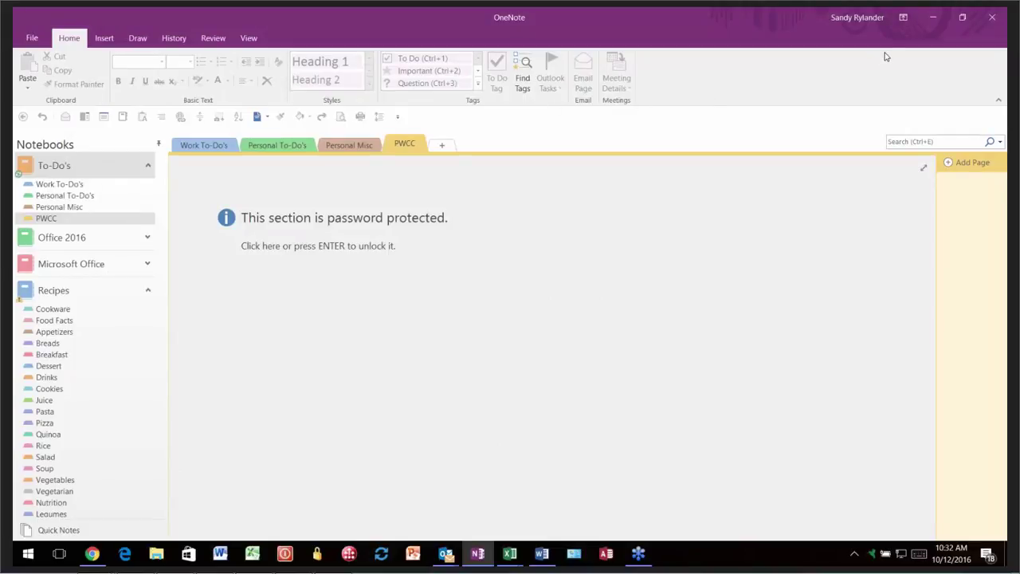
{"action": "left_click", "coordinate": [902, 17]}
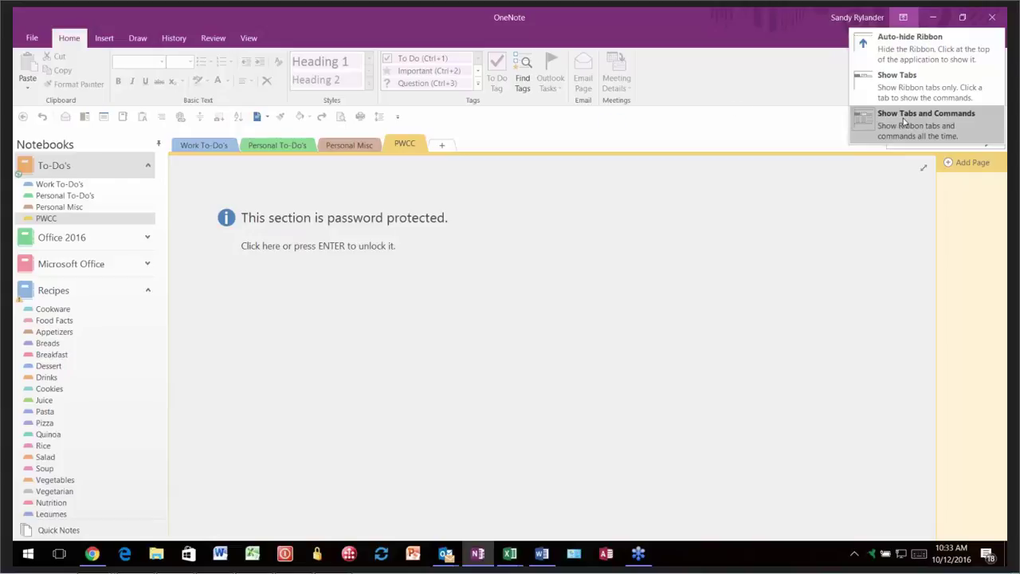
{"action": "left_click", "coordinate": [343, 28]}
{"action": "key", "text": "alt+Tab"}
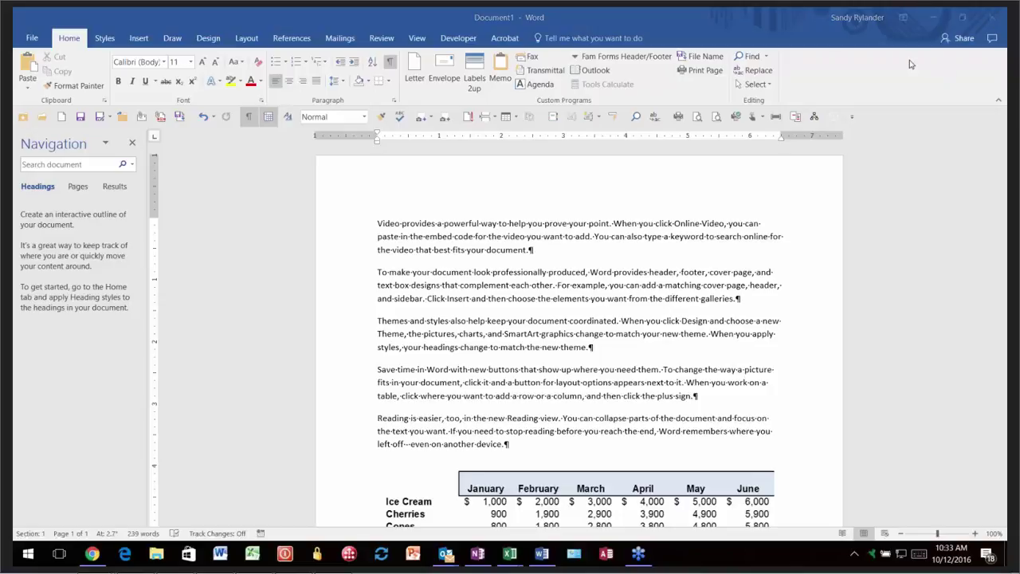
- Activate Word and open the Share pane for the unsaved Document1
{"action": "left_click", "coordinate": [962, 41]}
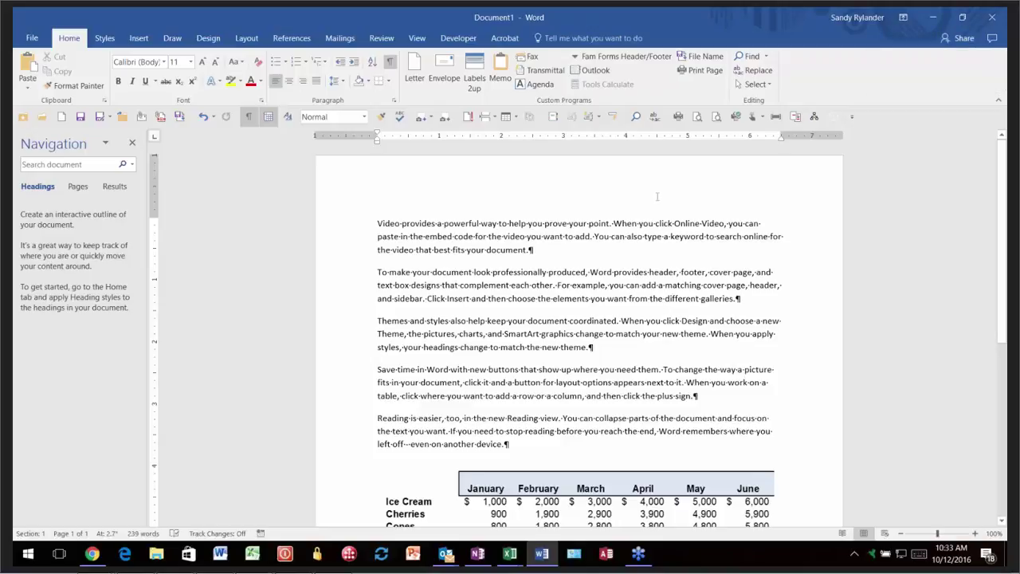
{"action": "left_click", "coordinate": [963, 40]}
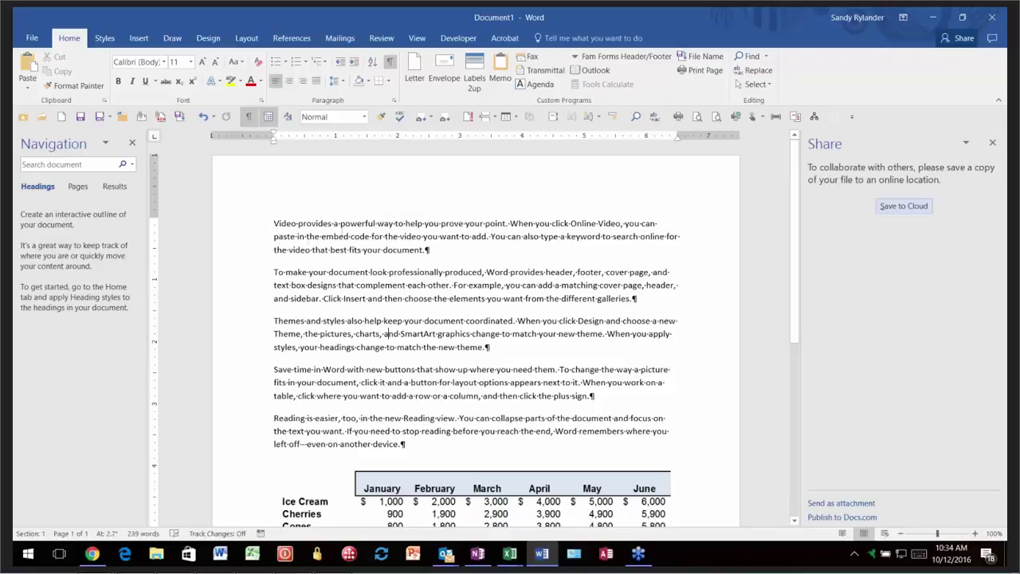
- Open Co-Authoring.docx from OneDrive's _My Documents > _Office 2013 > Practice Documents folder
{"action": "left_click", "coordinate": [24, 119]}
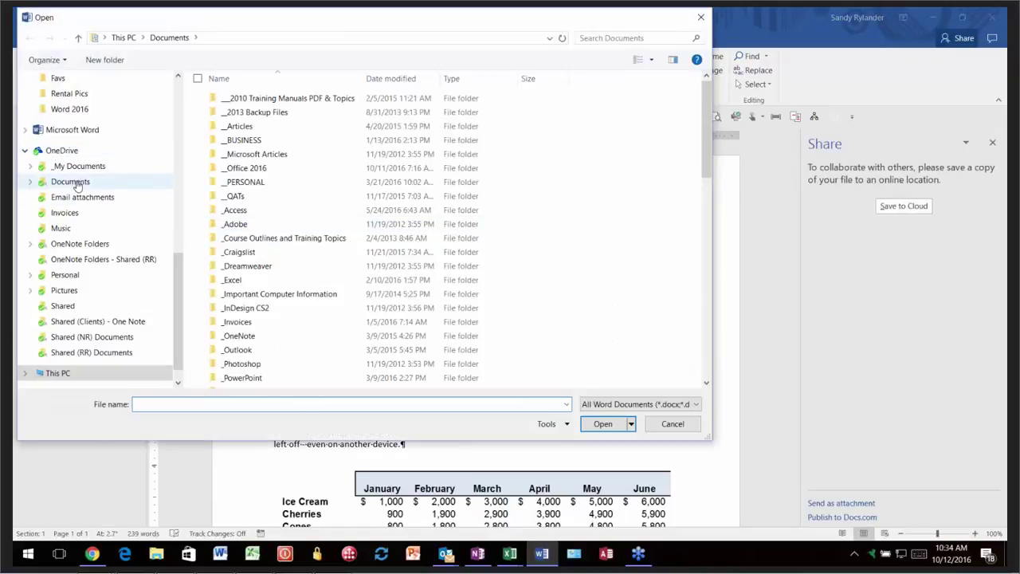
{"action": "left_click", "coordinate": [80, 167]}
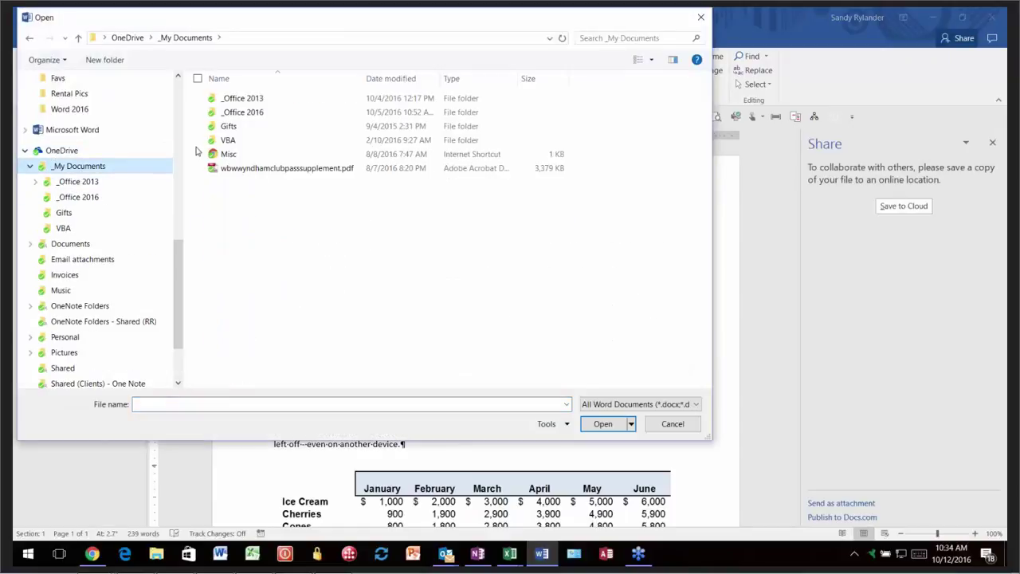
{"action": "double_click", "coordinate": [235, 101]}
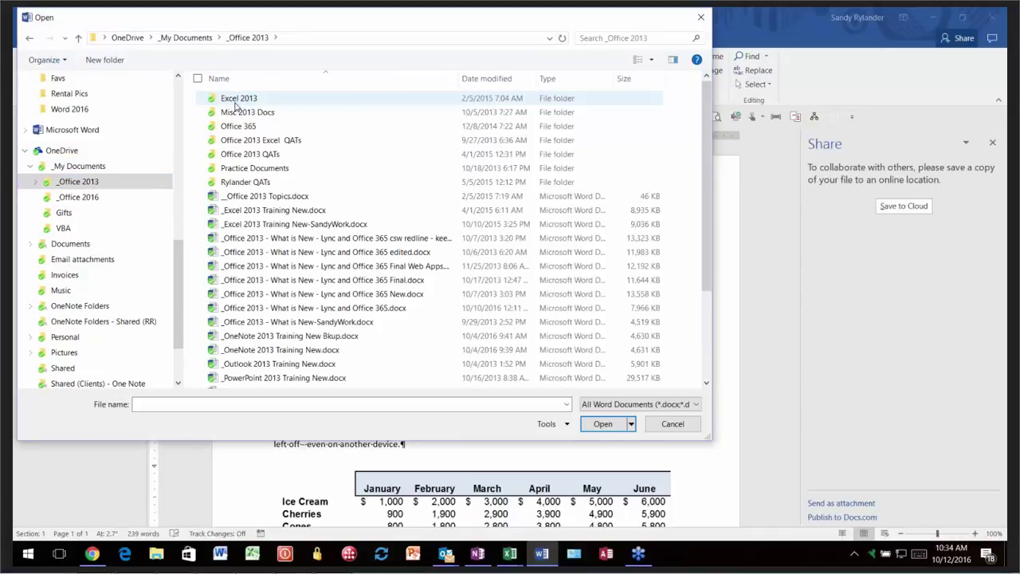
{"action": "left_click", "coordinate": [269, 170]}
{"action": "double_click", "coordinate": [269, 171]}
{"action": "left_click", "coordinate": [227, 103]}
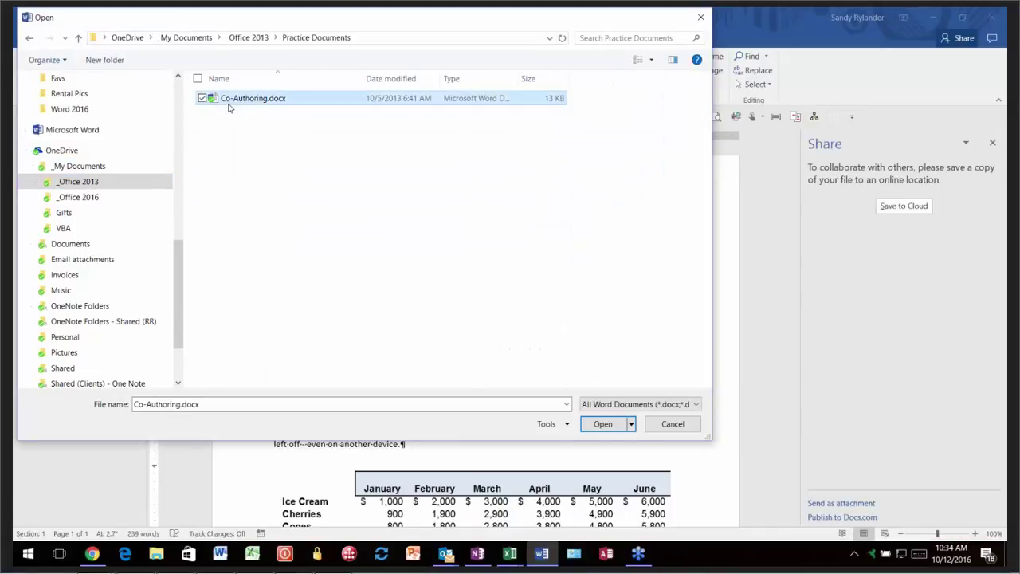
{"action": "double_click", "coordinate": [227, 102]}
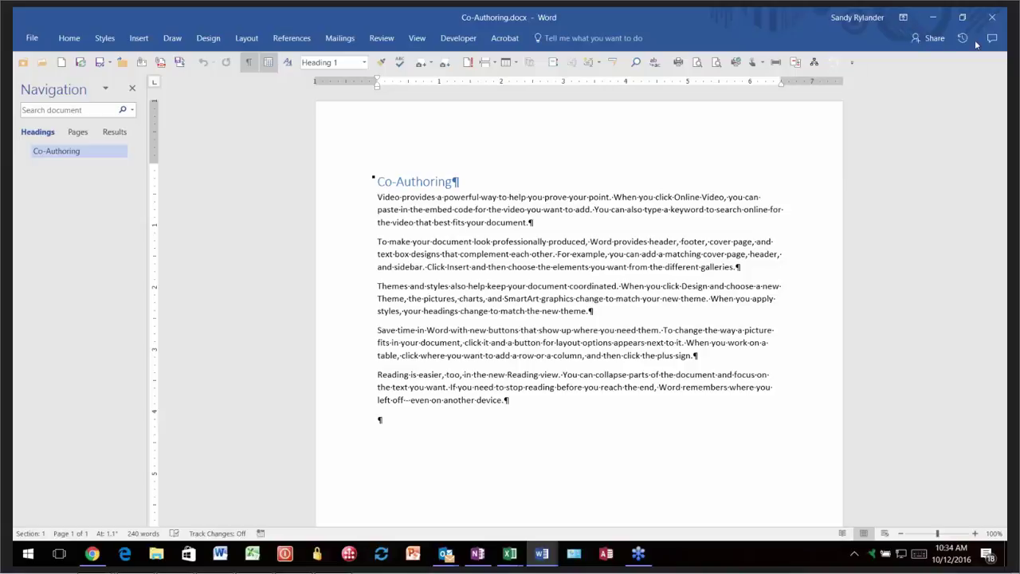
- In the Share pane, pick a contact from the Address Book as the invitee
{"action": "left_click", "coordinate": [929, 38]}
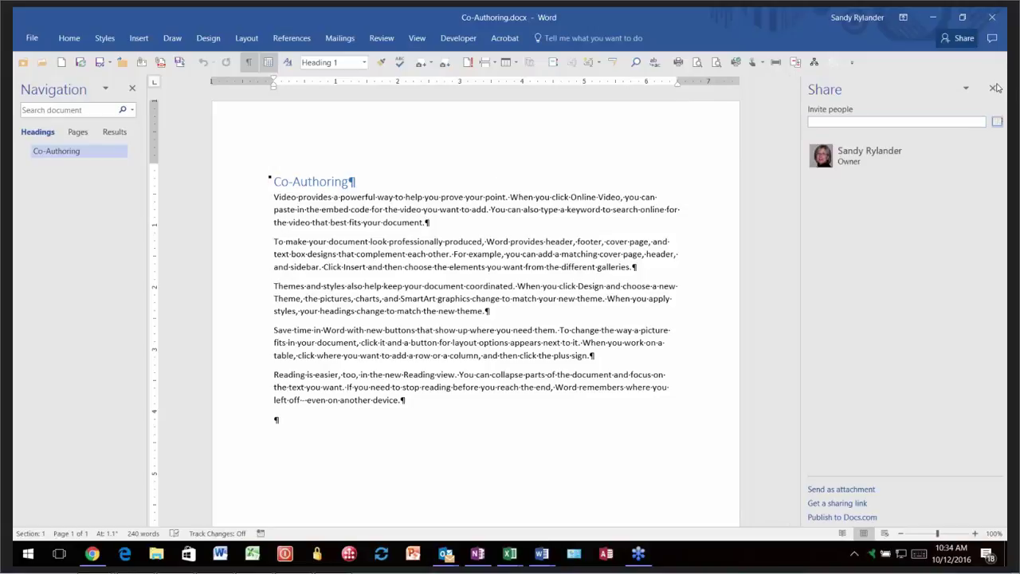
{"action": "left_click", "coordinate": [866, 121]}
{"action": "left_click", "coordinate": [857, 122]}
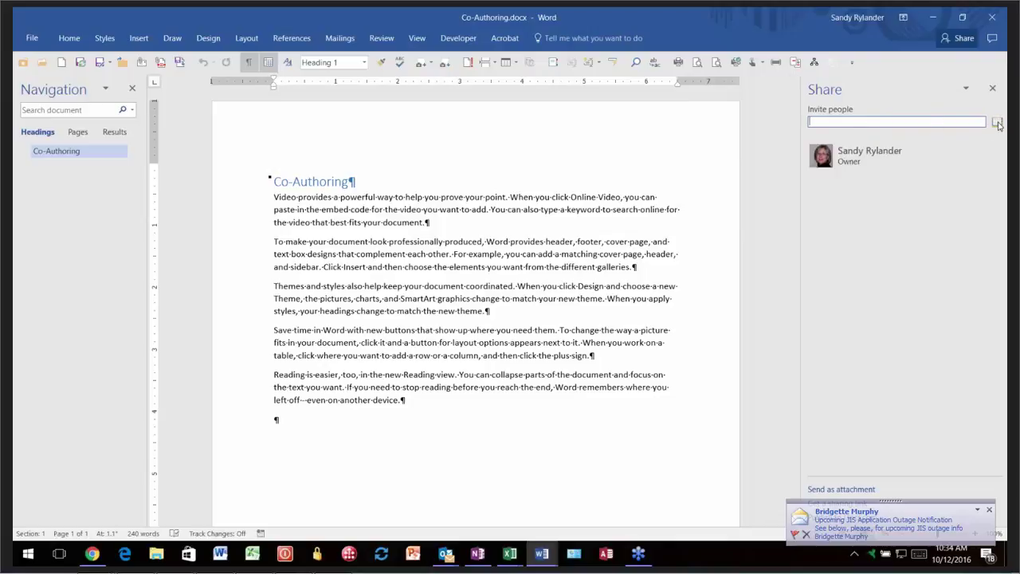
{"action": "left_click", "coordinate": [996, 123]}
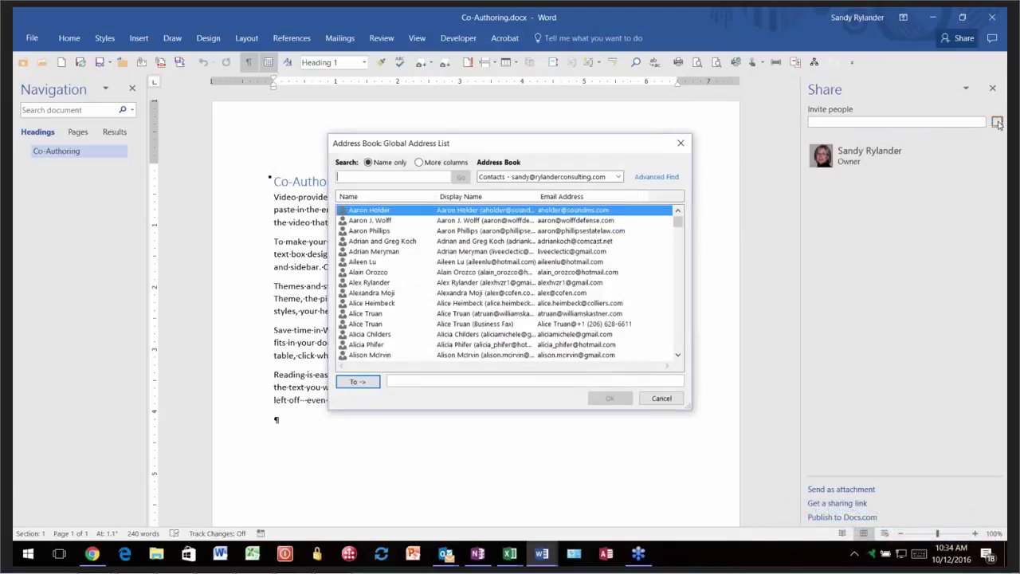
{"action": "left_click", "coordinate": [359, 263]}
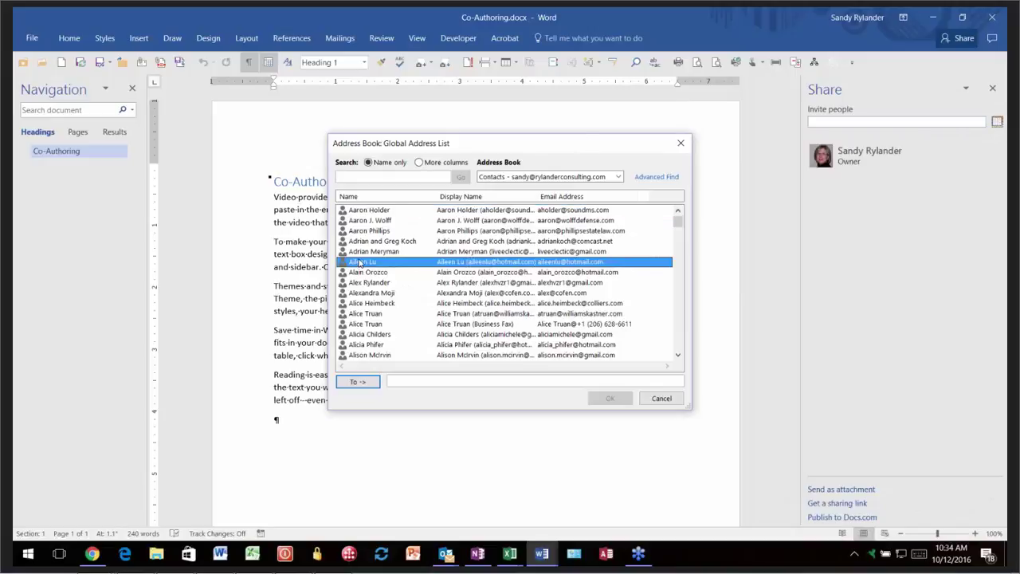
{"action": "type", "text": "sue"}
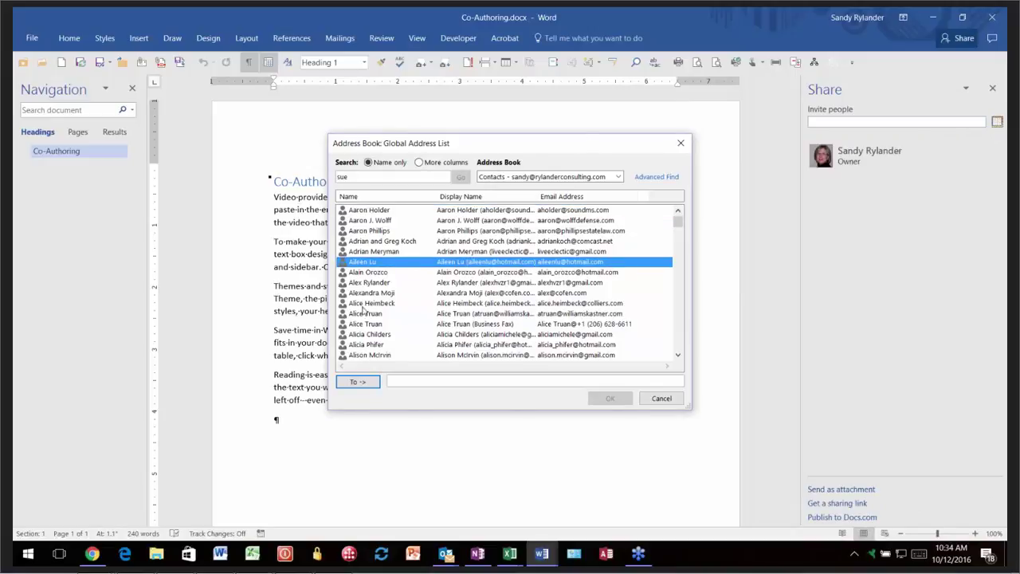
{"action": "double_click", "coordinate": [378, 211]}
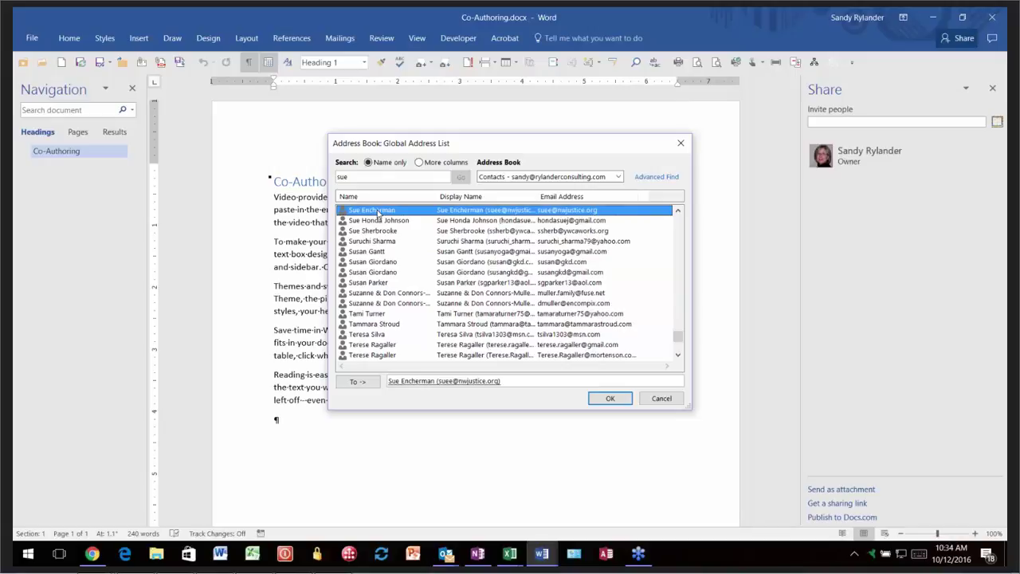
{"action": "left_click", "coordinate": [607, 399]}
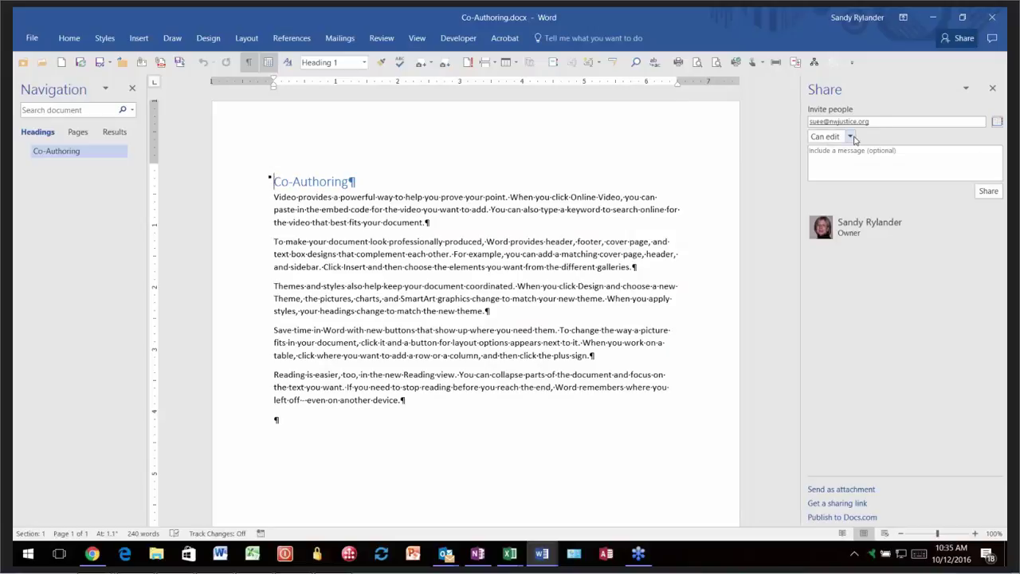
- Keep Can edit permission, add the message 'Could you please review', and send the invitation
{"action": "left_click", "coordinate": [850, 137]}
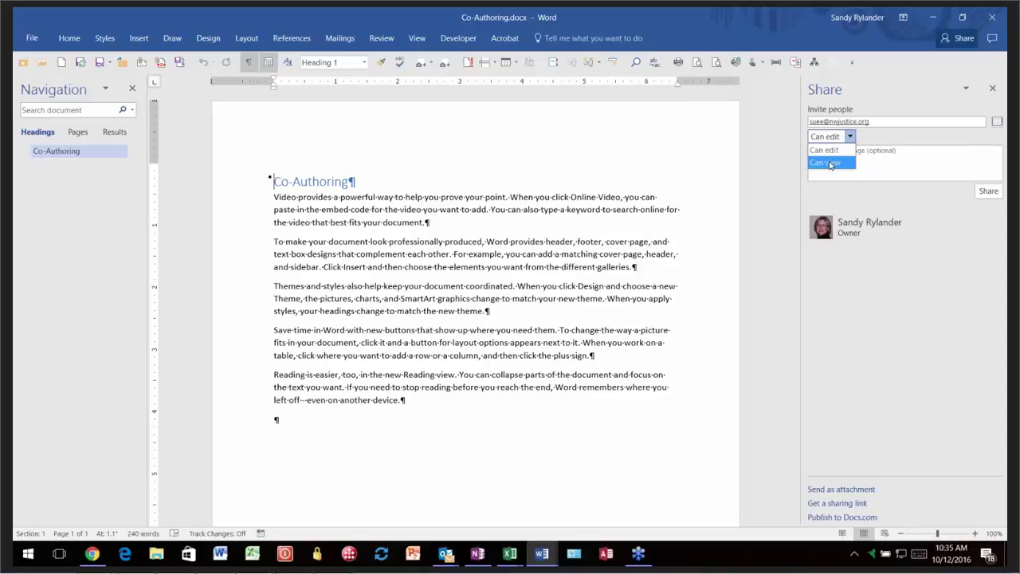
{"action": "left_click", "coordinate": [898, 147]}
{"action": "left_click", "coordinate": [840, 157]}
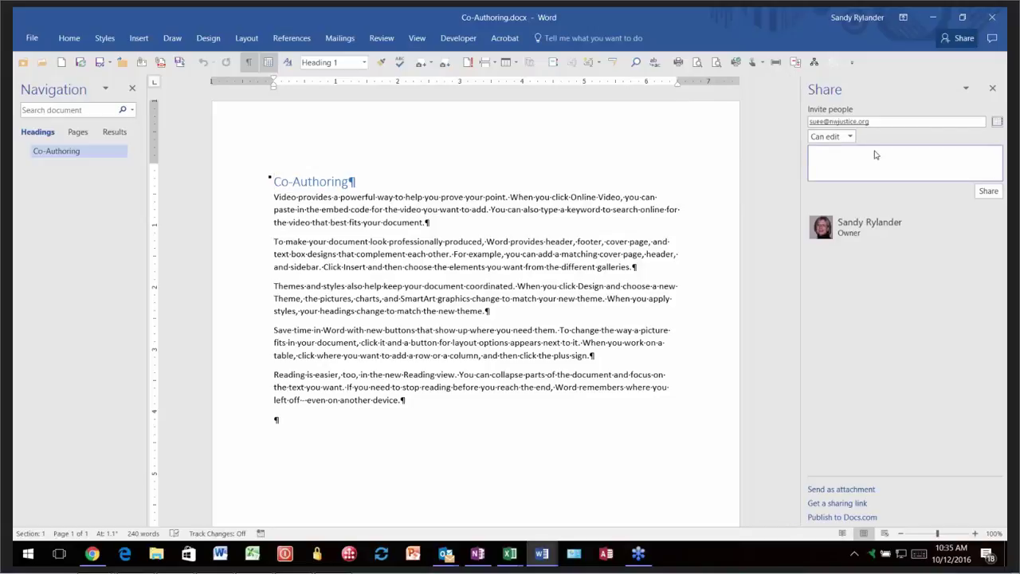
{"action": "type", "text": "This"}
{"action": "key", "text": "BackSpace"}
{"action": "key", "text": "BackSpace"}
{"action": "key", "text": "BackSpace"}
{"action": "key", "text": "BackSpace"}
{"action": "type", "text": "Could you please review"}
{"action": "left_click", "coordinate": [991, 193]}
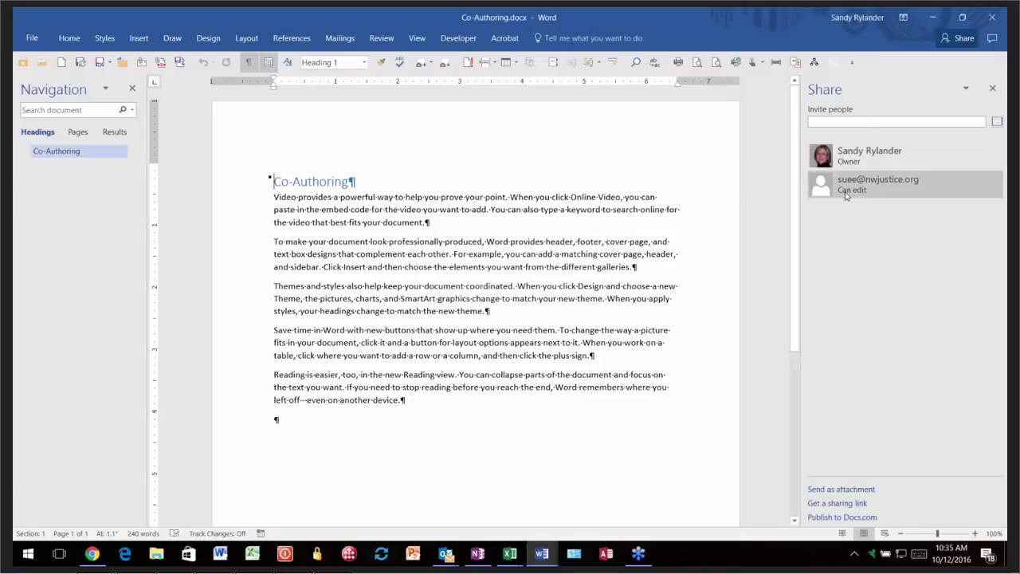
- Check the invitee's Can edit access, then place the cursor after 'document' for a comment
{"action": "mouse_move", "coordinate": [847, 196]}
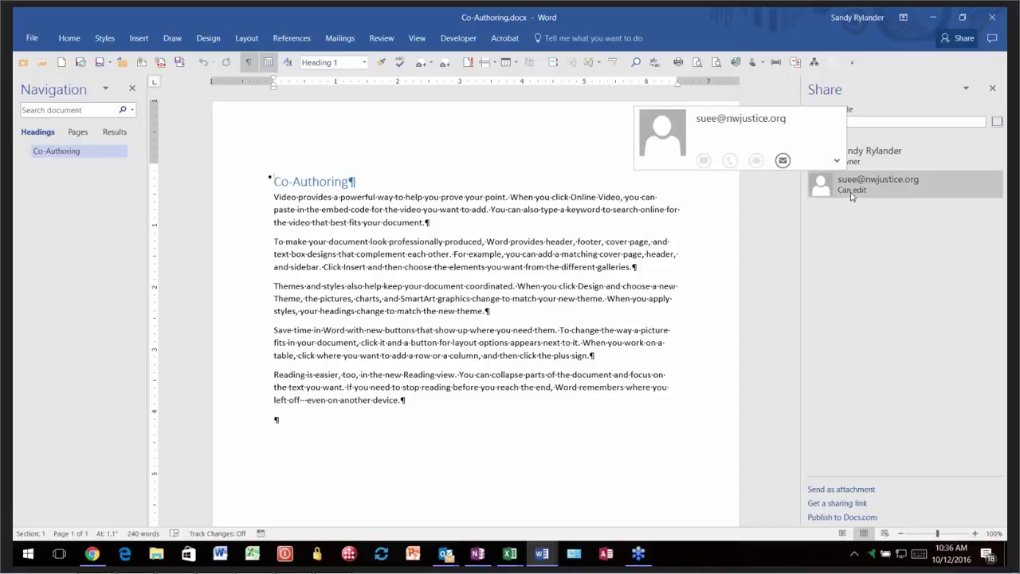
{"action": "mouse_move", "coordinate": [849, 152]}
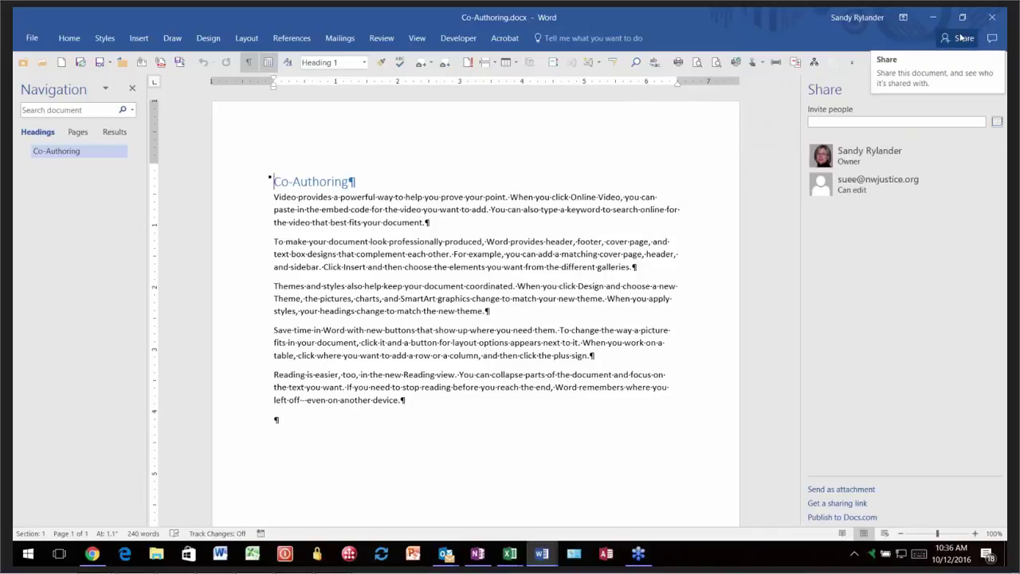
{"action": "left_click", "coordinate": [961, 38]}
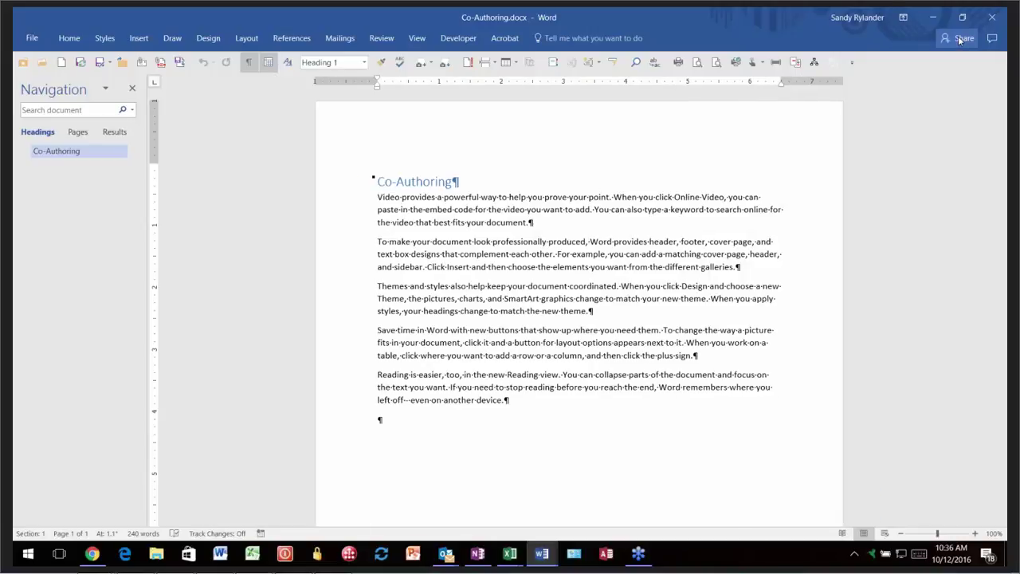
{"action": "left_click", "coordinate": [960, 38]}
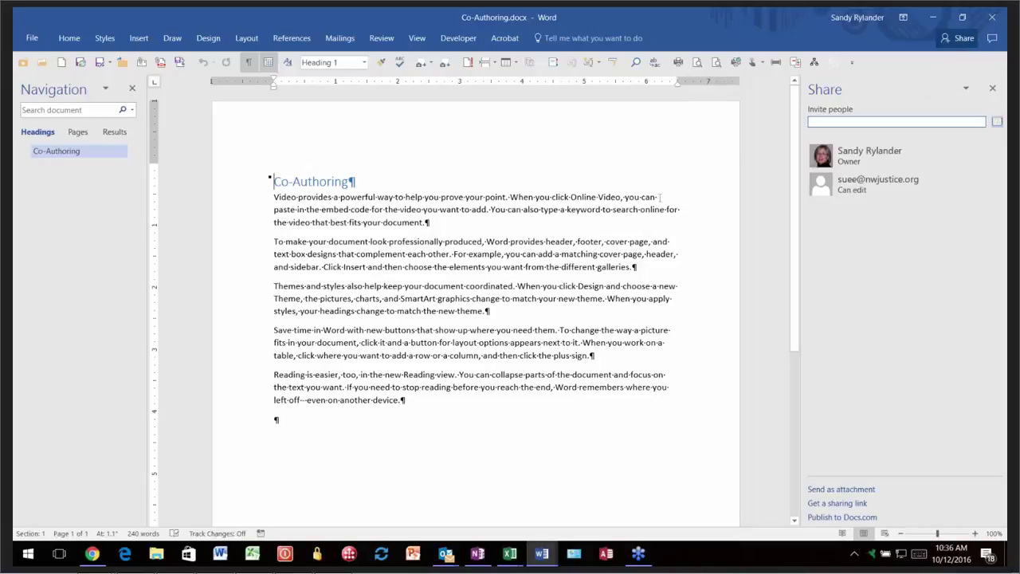
{"action": "left_click", "coordinate": [508, 236]}
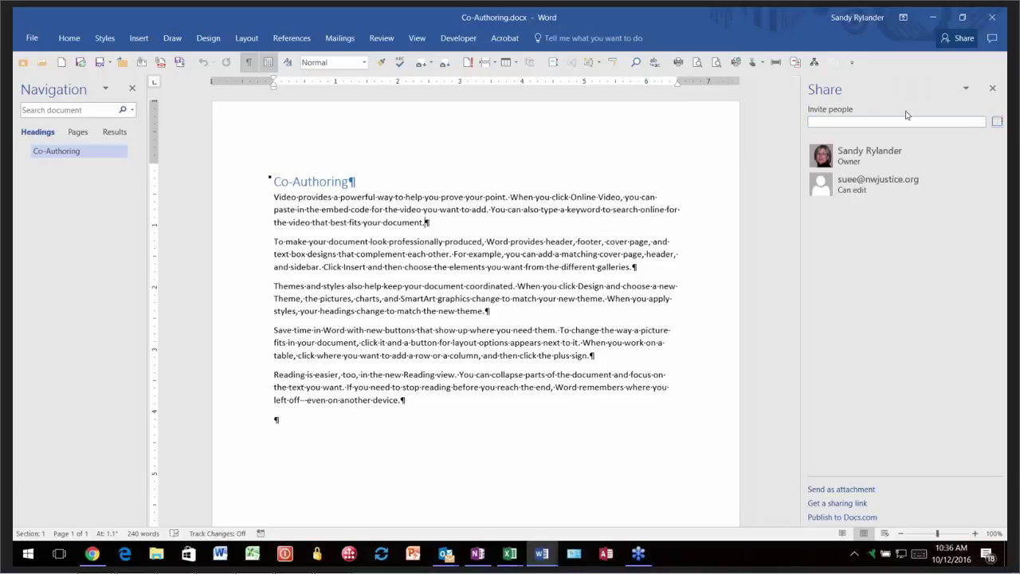
{"action": "left_click", "coordinate": [991, 40]}
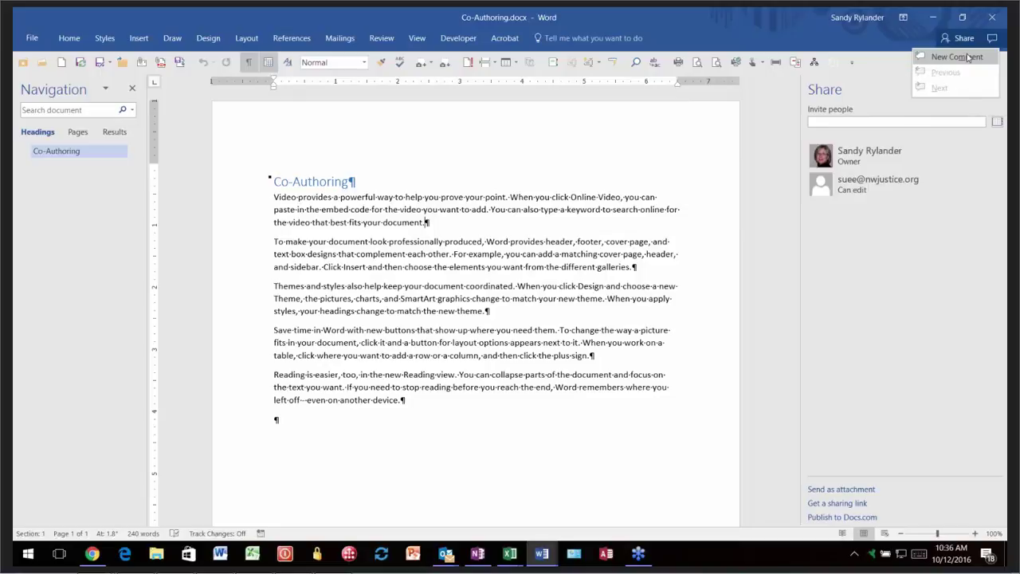
- Comment 'This needs review' on 'document' and type a placeholder reply beneath it
{"action": "left_click", "coordinate": [966, 59]}
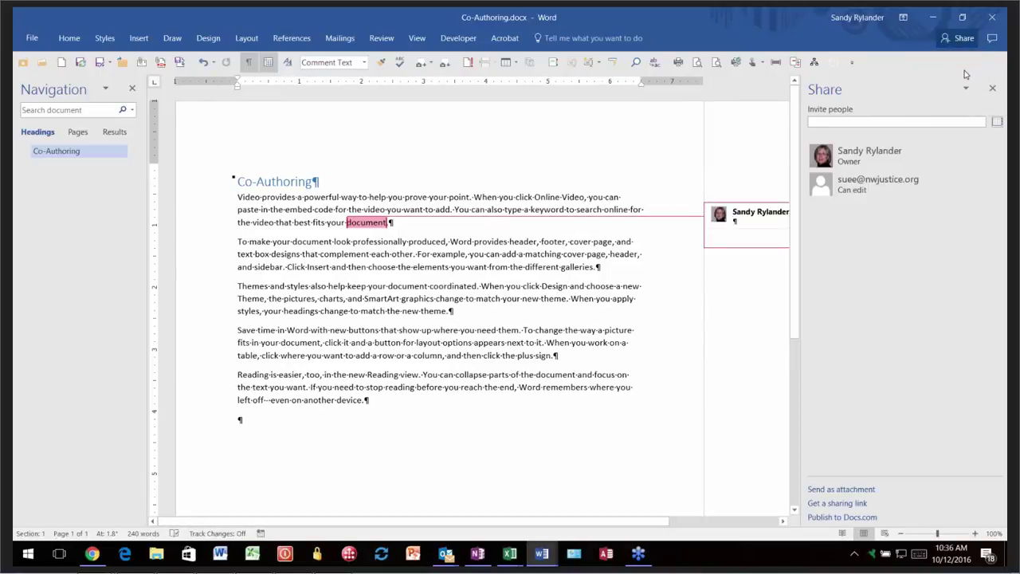
{"action": "type", "text": "This needs re"}
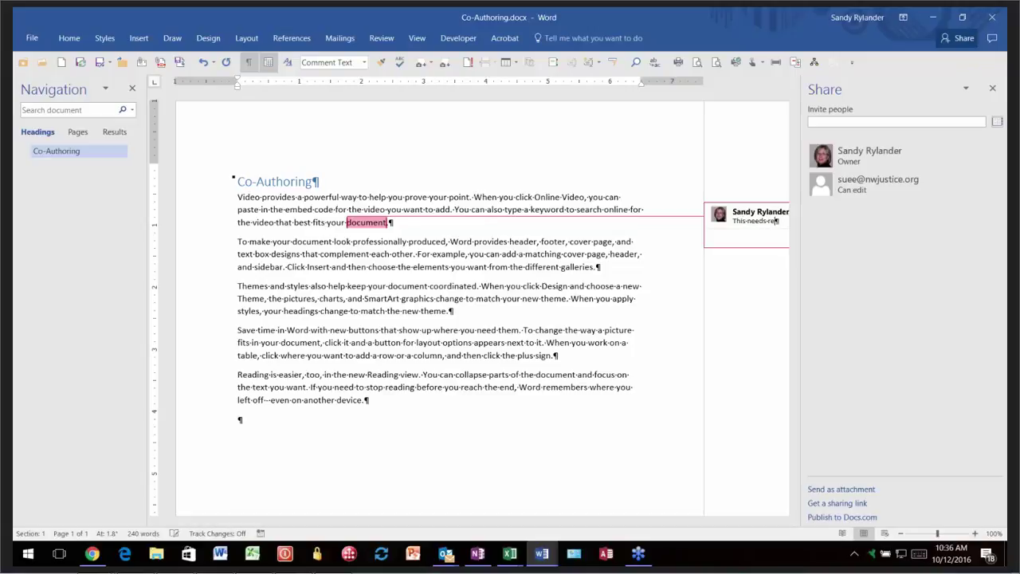
{"action": "type", "text": "view"}
{"action": "left_click", "coordinate": [956, 38]}
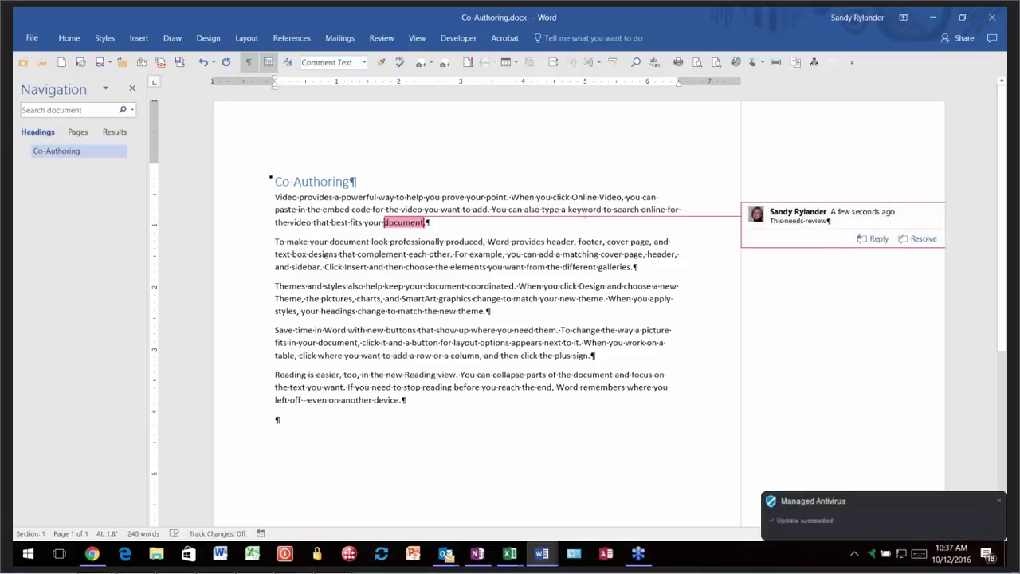
{"action": "left_click", "coordinate": [873, 239]}
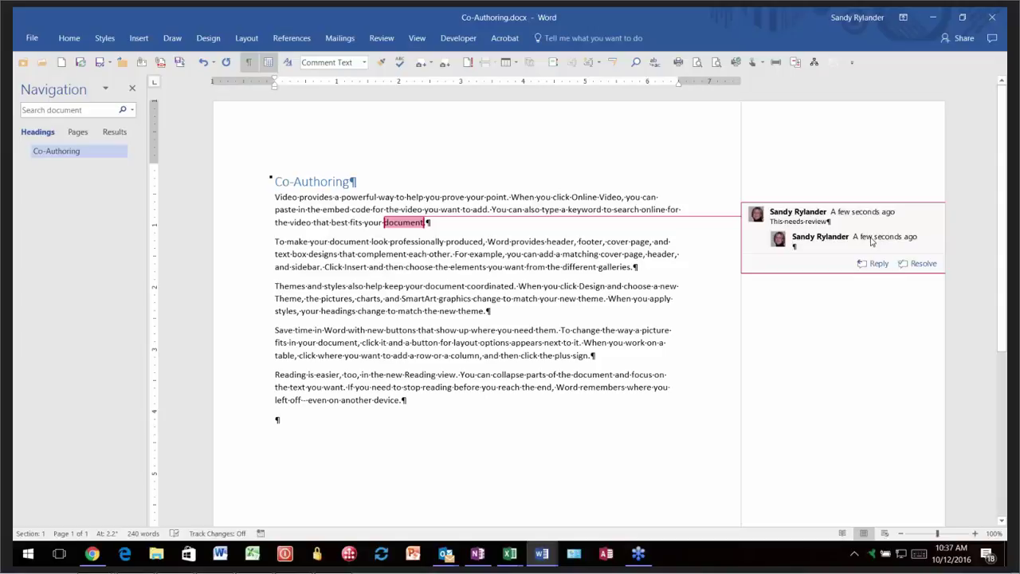
{"action": "type", "text": "ksljflkdsj"}
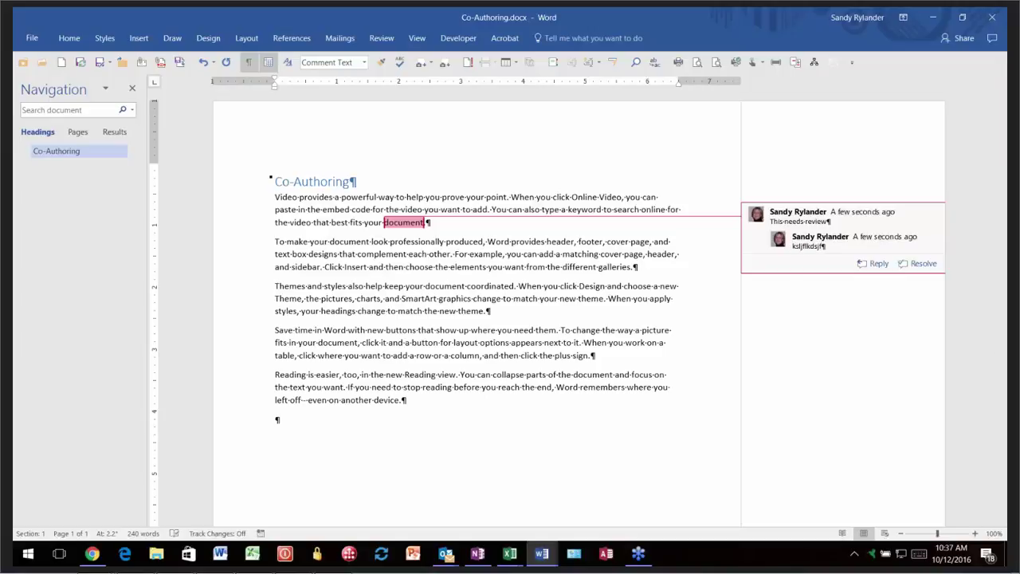
{"action": "mouse_move", "coordinate": [755, 215]}
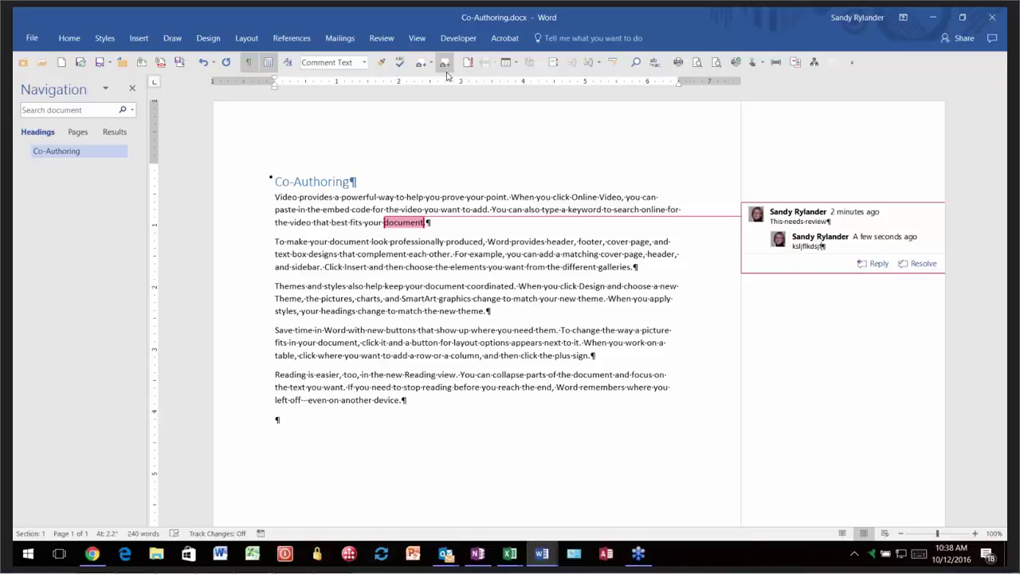
- Set Ribbon Display Options to Show Tabs and Commands
{"action": "left_click", "coordinate": [902, 17]}
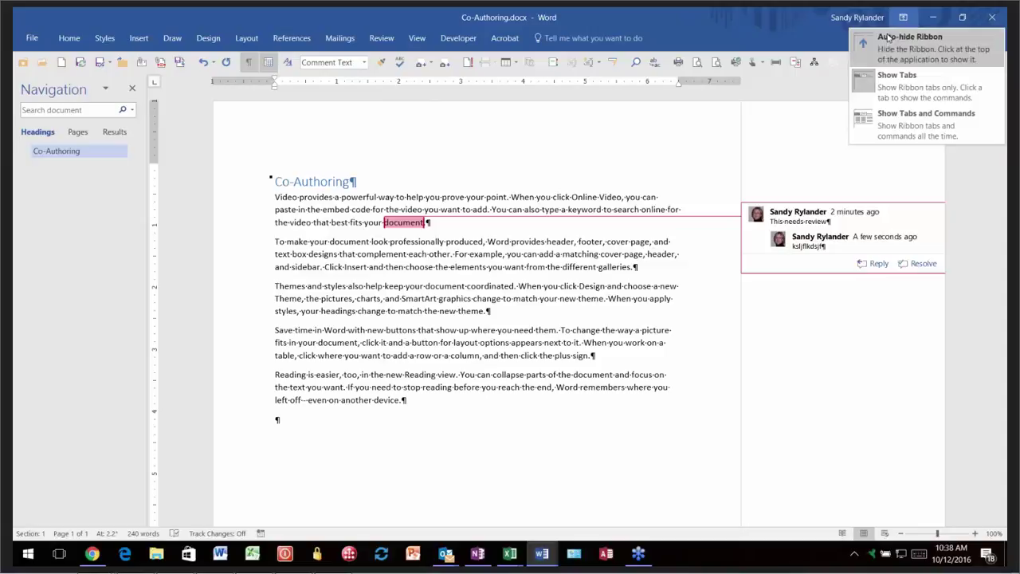
{"action": "left_click", "coordinate": [903, 115]}
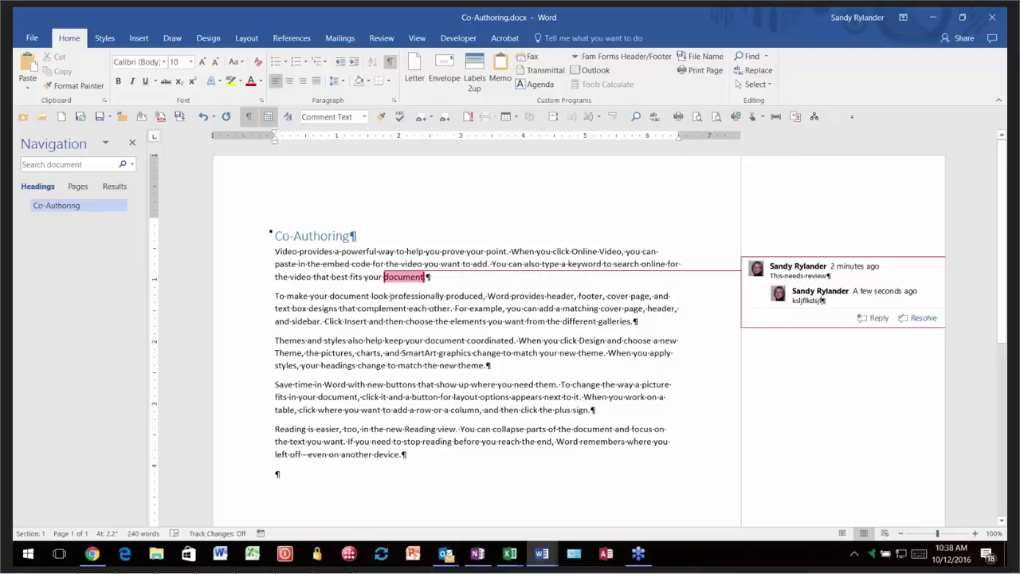
- Bold, italicize and underline 'professionally produced' in the second paragraph
{"action": "left_click_drag", "start_coordinate": [391, 296], "coordinate": [483, 296]}
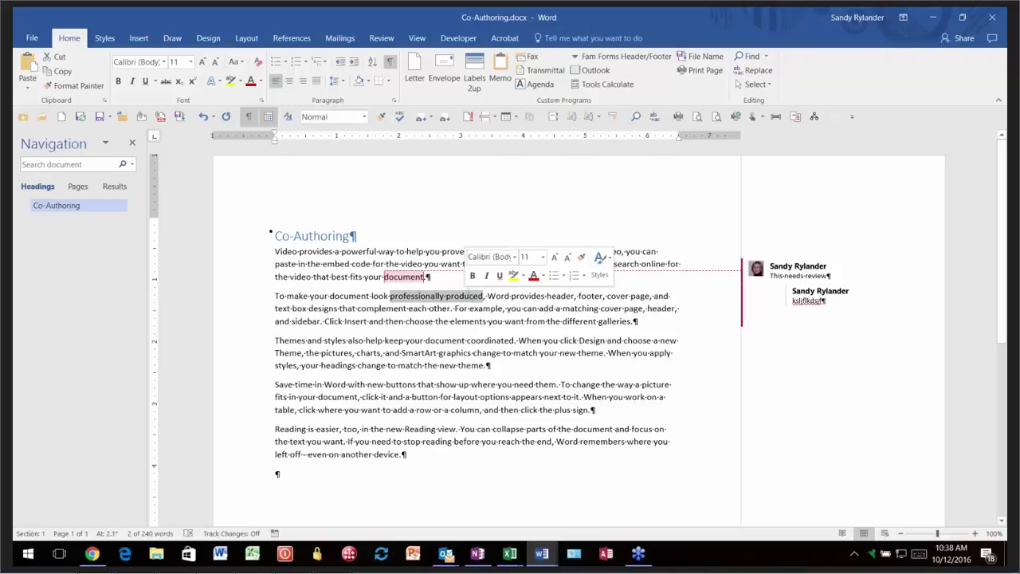
{"action": "left_click", "coordinate": [471, 274]}
{"action": "left_click", "coordinate": [486, 275]}
{"action": "left_click", "coordinate": [500, 276]}
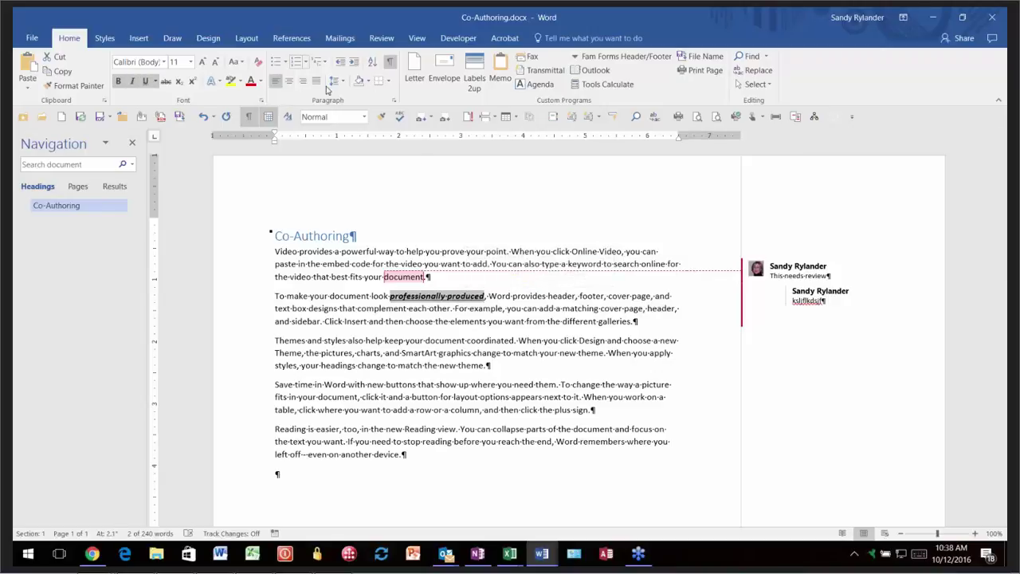
{"action": "left_click_drag", "start_coordinate": [406, 322], "coordinate": [485, 327]}
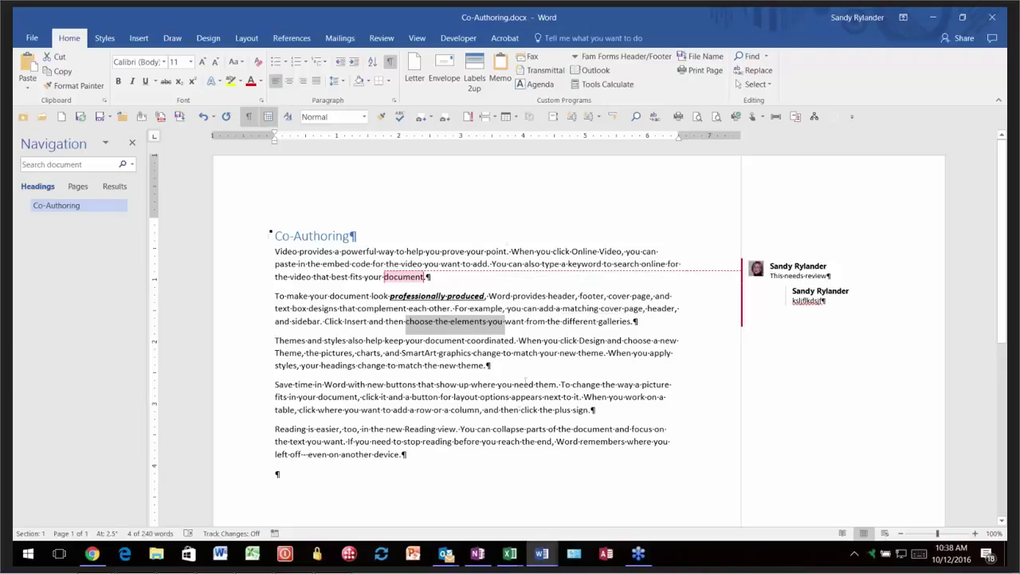
{"action": "left_click", "coordinate": [518, 407]}
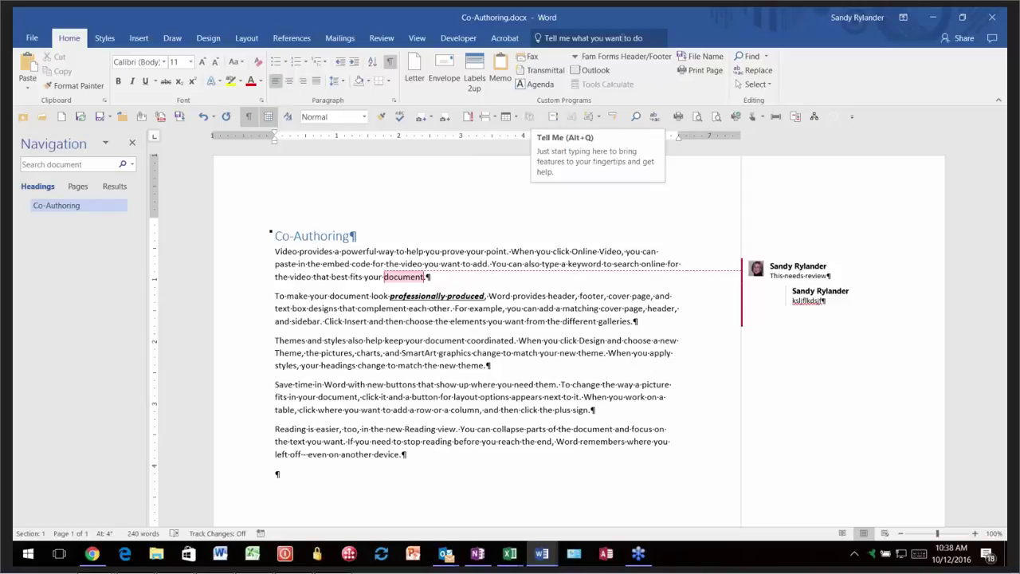
- Search 'foo' in the Tell me box and choose Footnote
{"action": "left_click", "coordinate": [622, 38]}
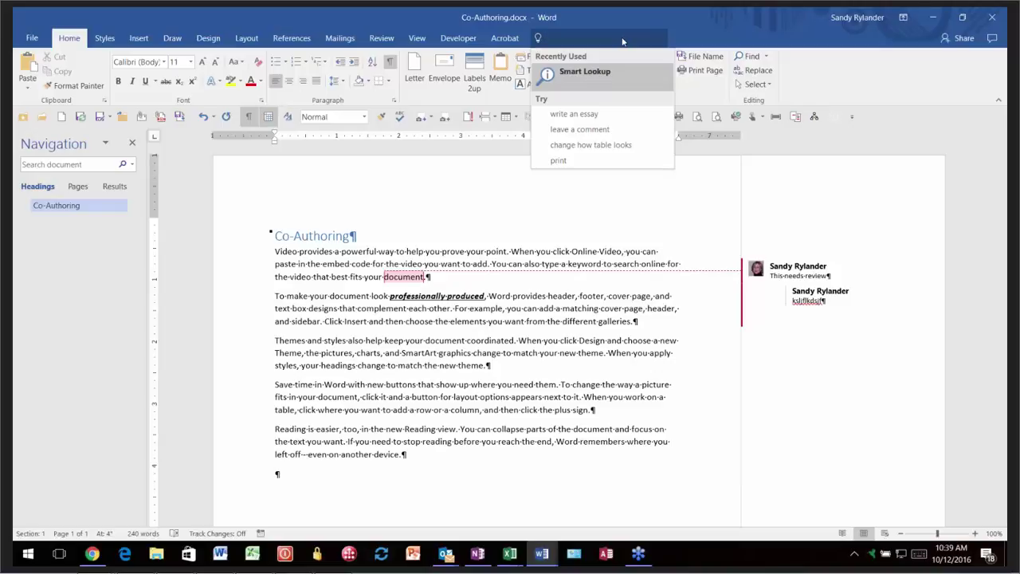
{"action": "type", "text": "foo"}
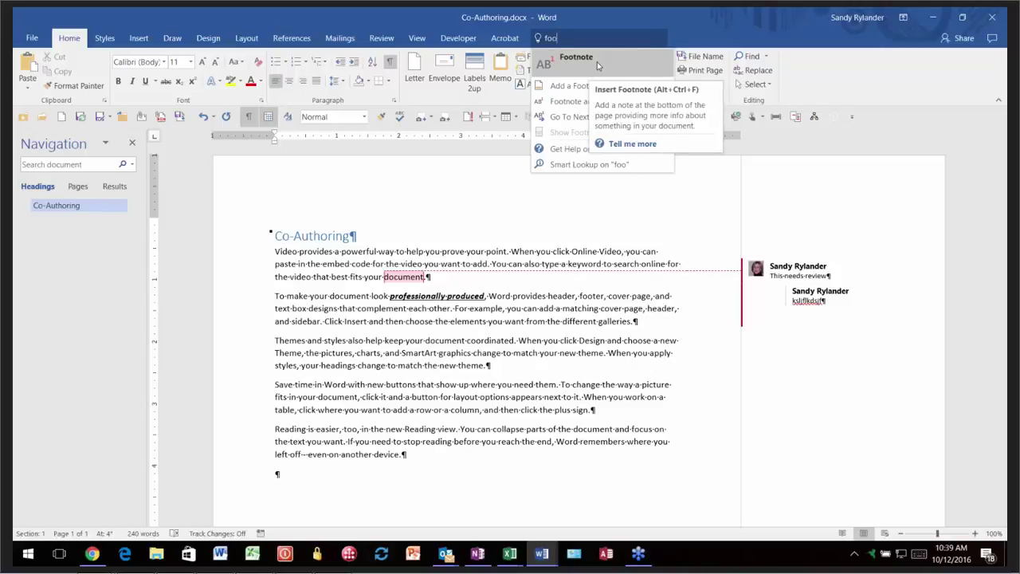
{"action": "mouse_move", "coordinate": [564, 86]}
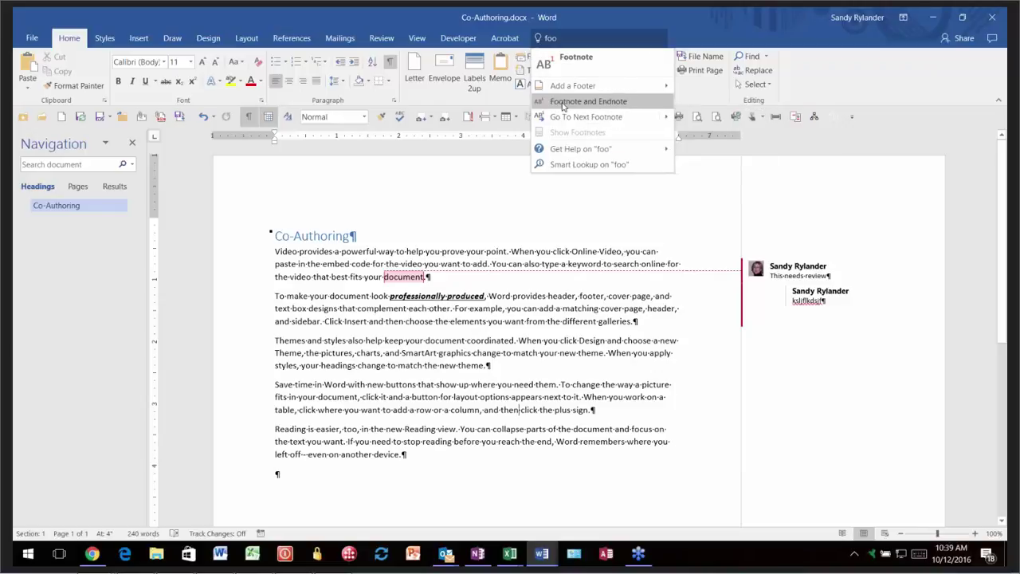
{"action": "left_click", "coordinate": [561, 63]}
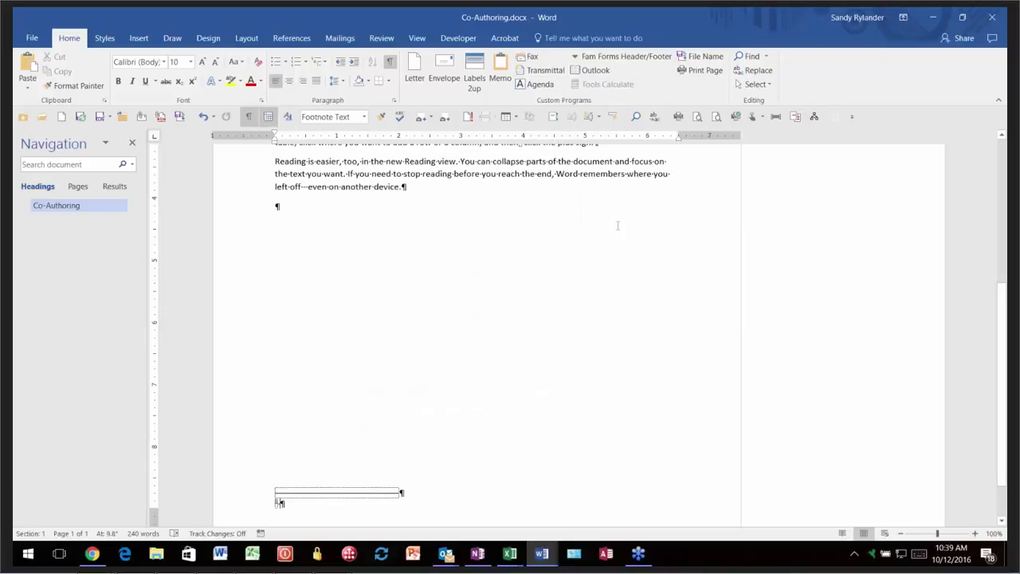
- Enter 'dsafkjdsa' as the footnote text, then start a Tell me feature search
{"action": "scroll", "coordinate": [616, 226], "scroll_direction": "up", "scroll_amount": 3}
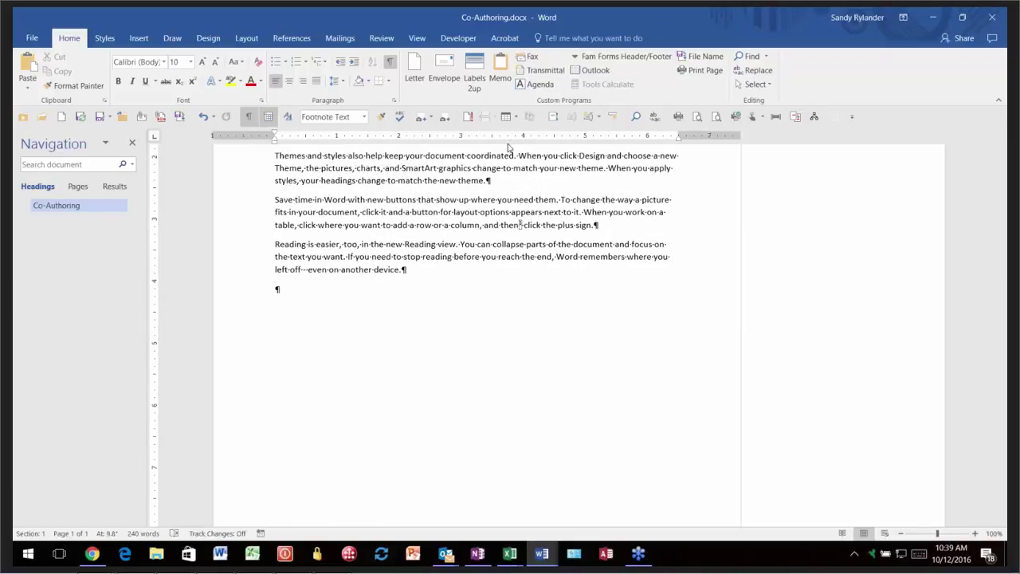
{"action": "scroll", "coordinate": [519, 245], "scroll_direction": "up", "scroll_amount": 1}
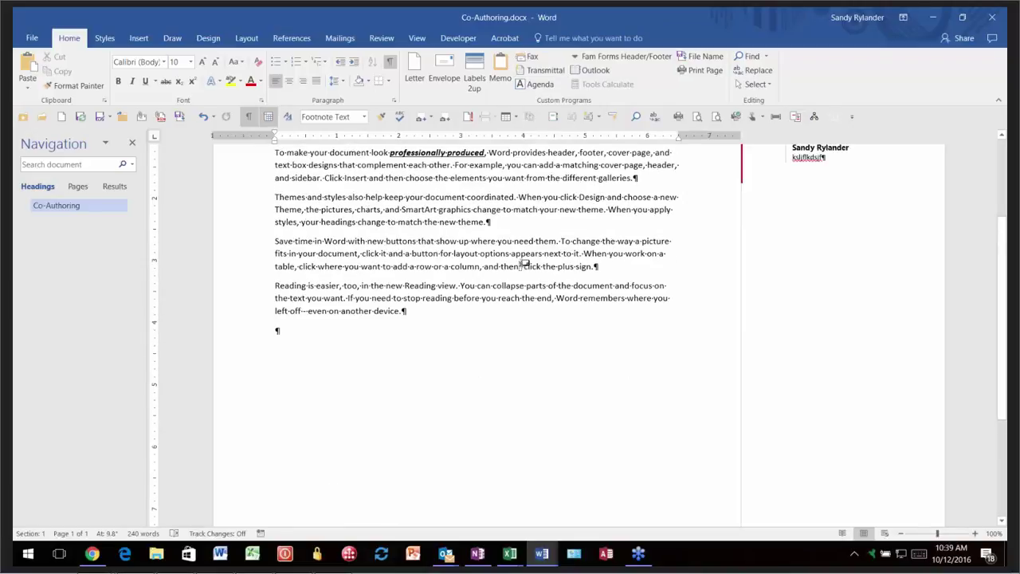
{"action": "scroll", "coordinate": [519, 263], "scroll_direction": "down", "scroll_amount": 5}
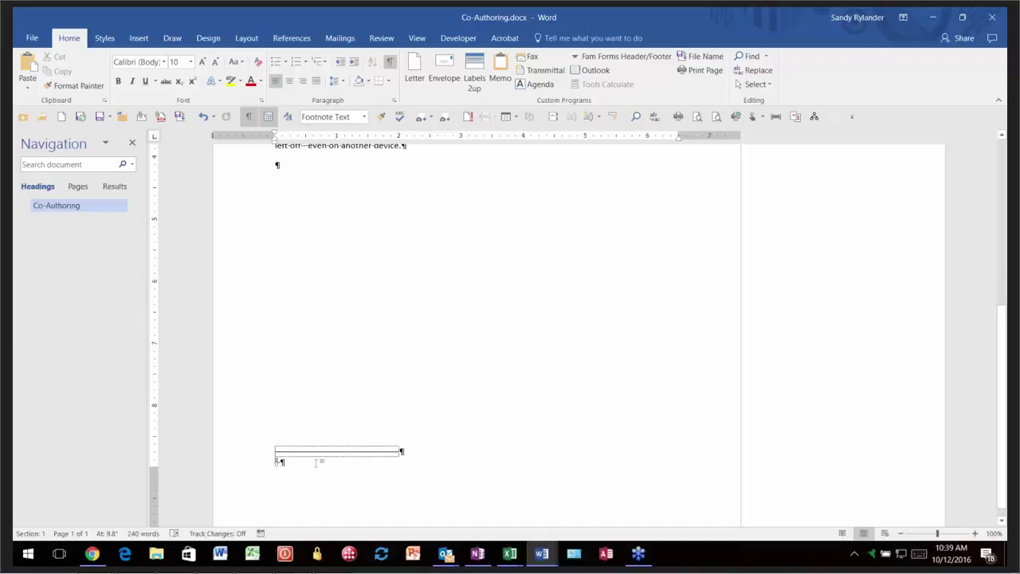
{"action": "type", "text": "dsafkjdsa"}
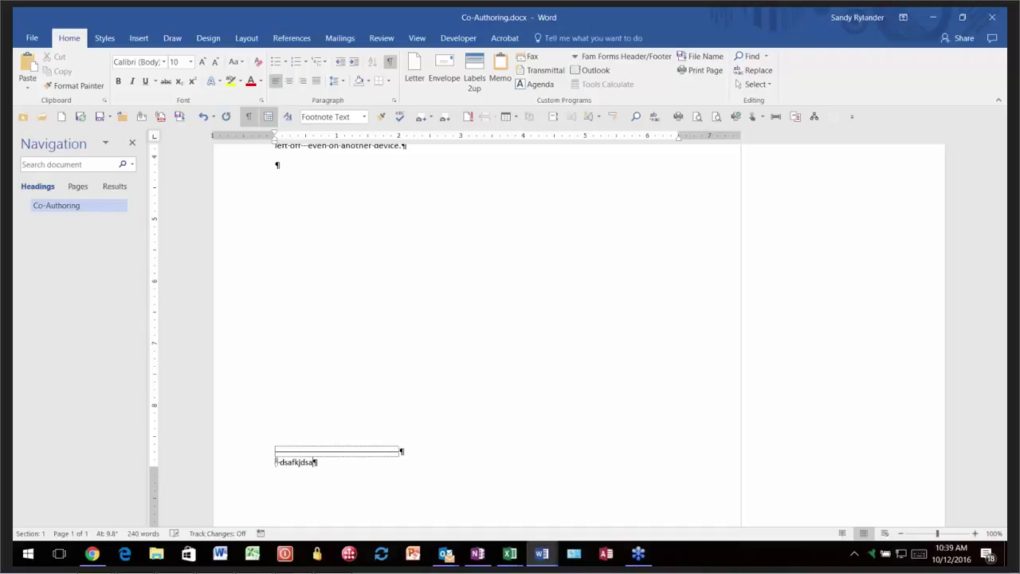
{"action": "left_click", "coordinate": [564, 38]}
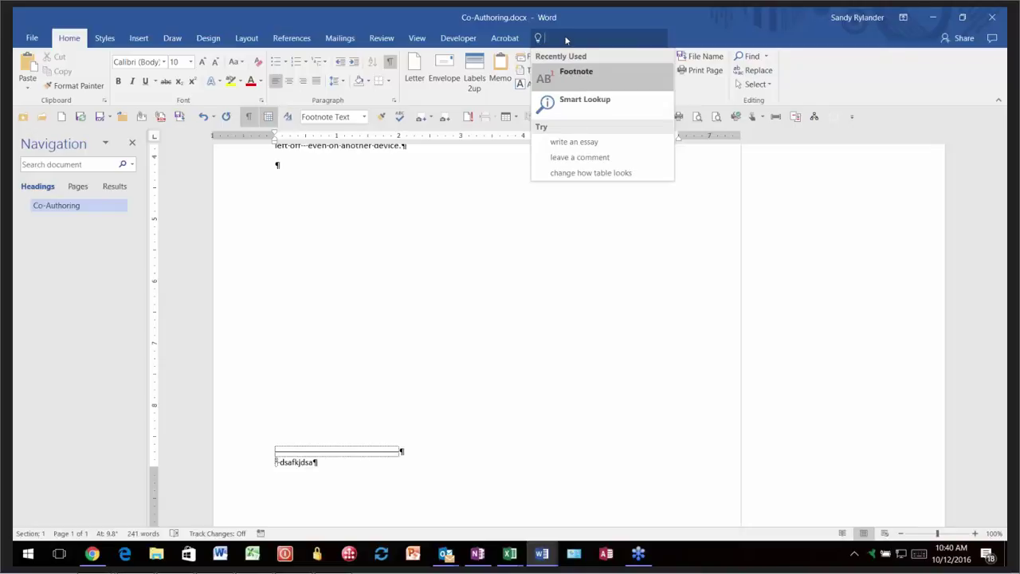
{"action": "type", "text": "footer"}
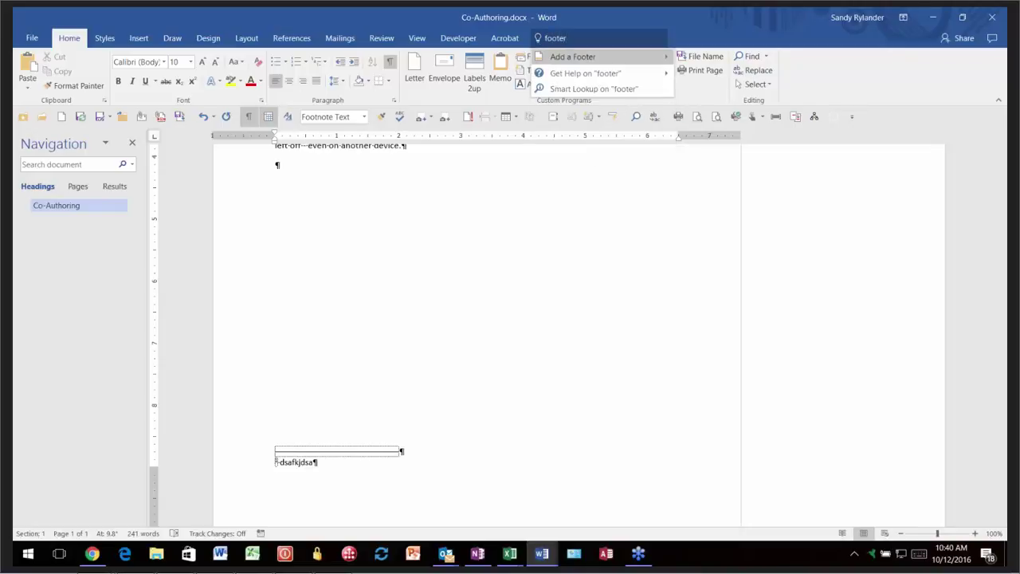
{"action": "mouse_move", "coordinate": [571, 75]}
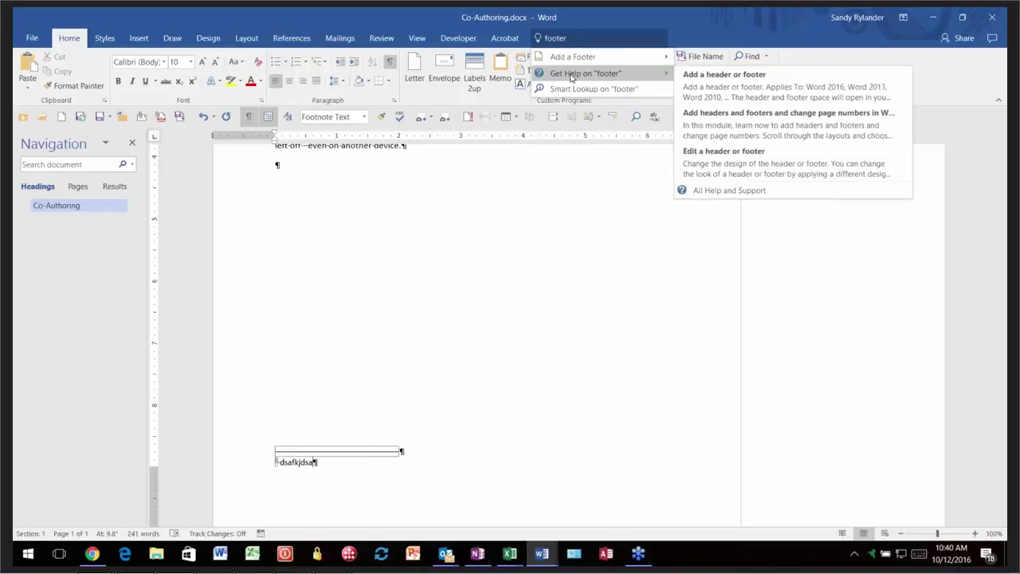
{"action": "mouse_move", "coordinate": [572, 57]}
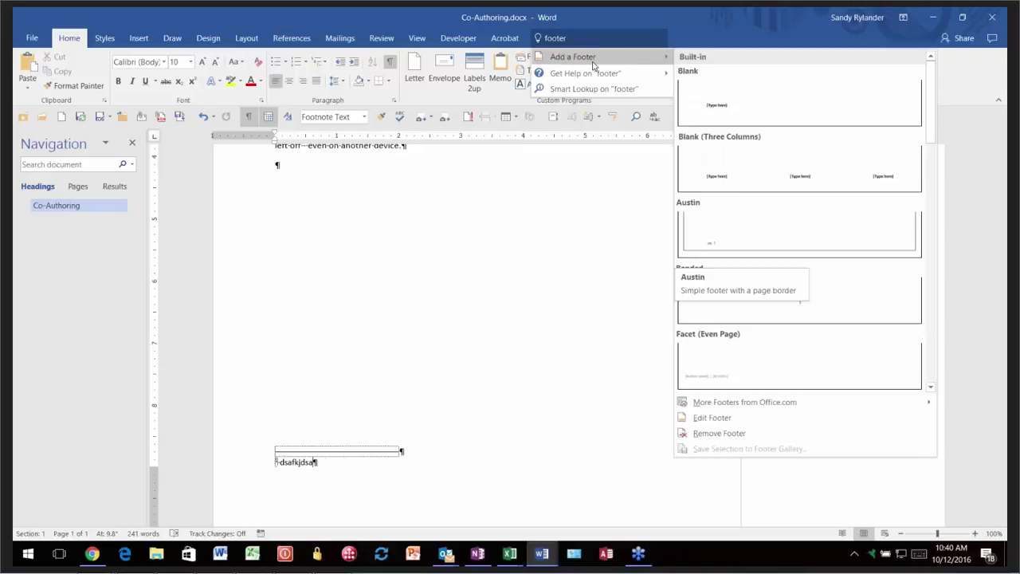
{"action": "key", "text": "Escape"}
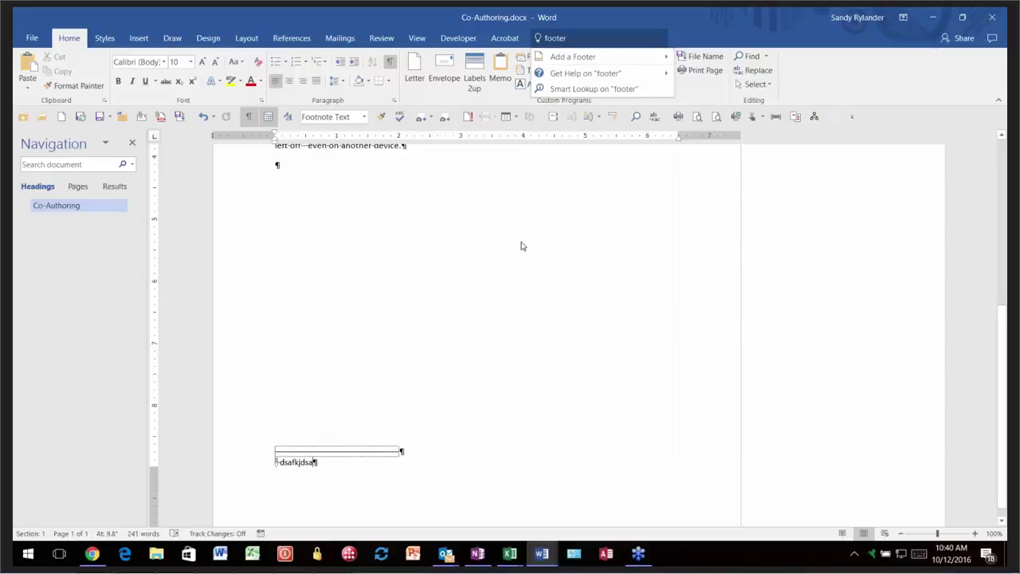
{"action": "key", "text": "Escape"}
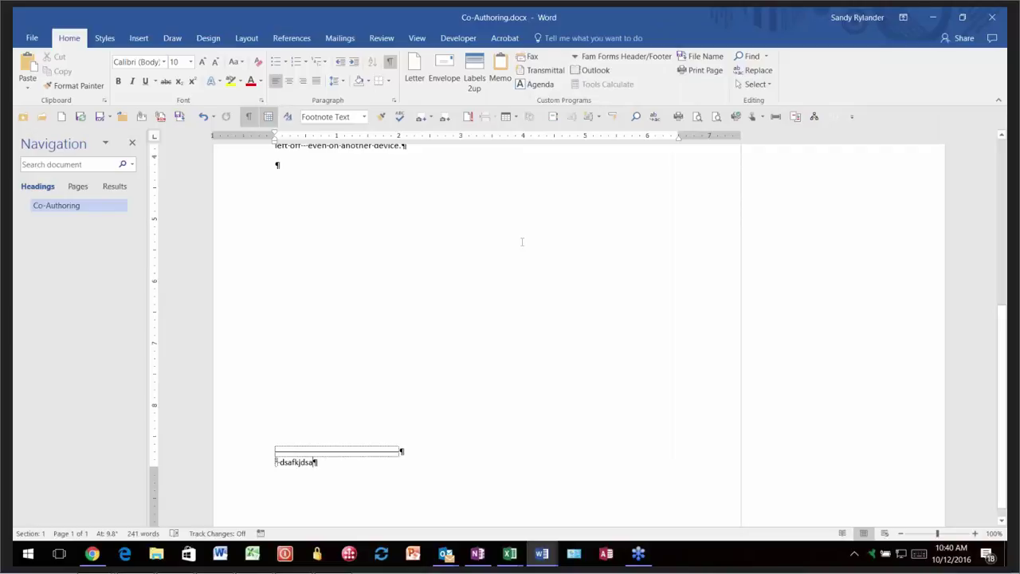
- Look up the Co-Authoring heading with Smart Lookup
{"action": "scroll", "coordinate": [522, 241], "scroll_direction": "up", "scroll_amount": 6}
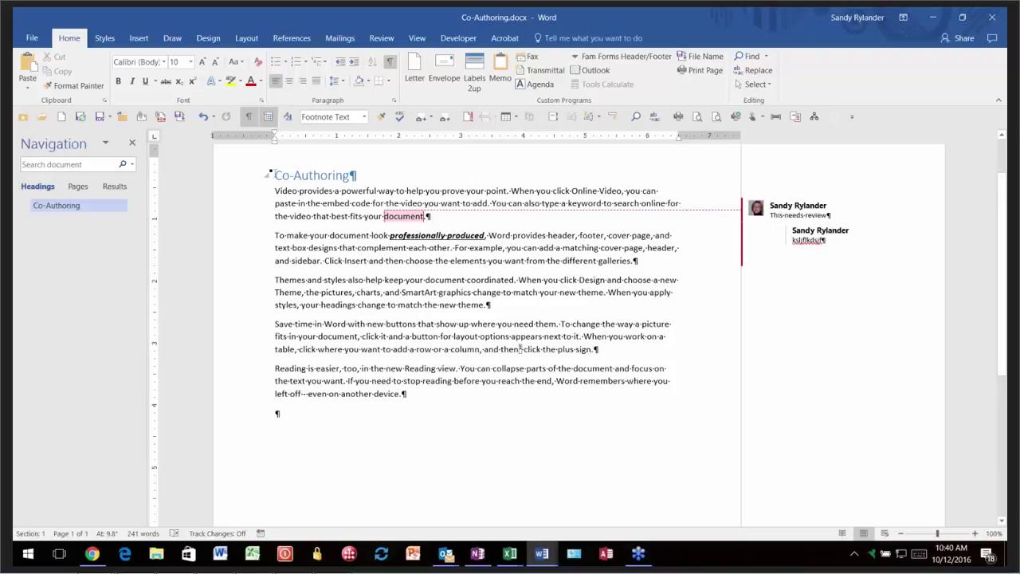
{"action": "left_click", "coordinate": [269, 173]}
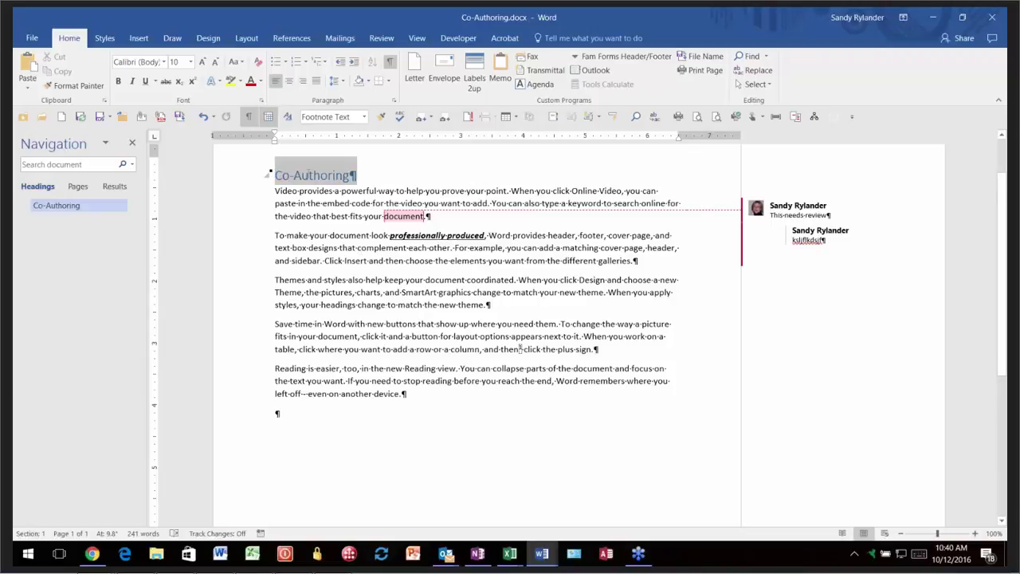
{"action": "left_click", "coordinate": [470, 279]}
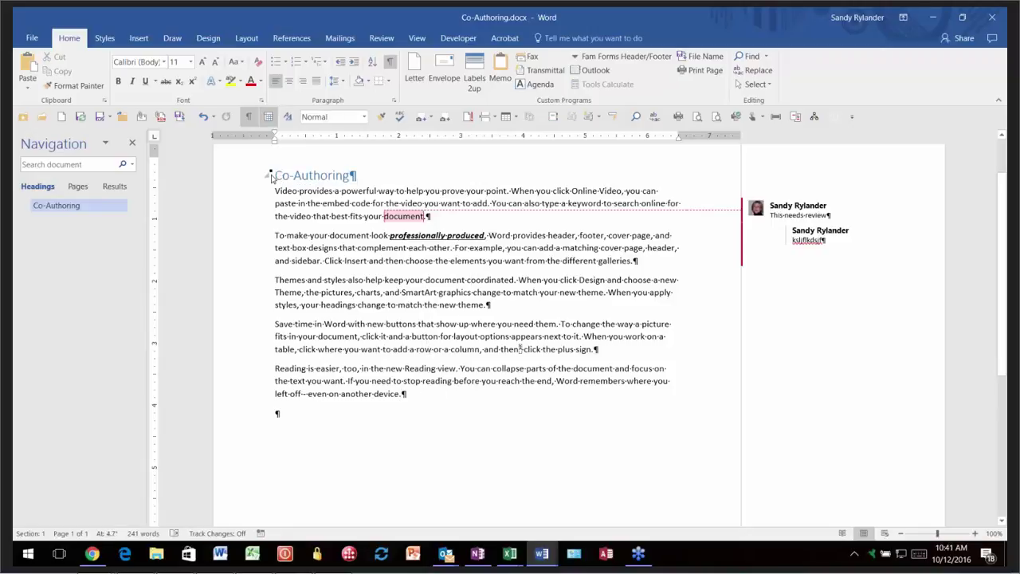
{"action": "left_click", "coordinate": [270, 173]}
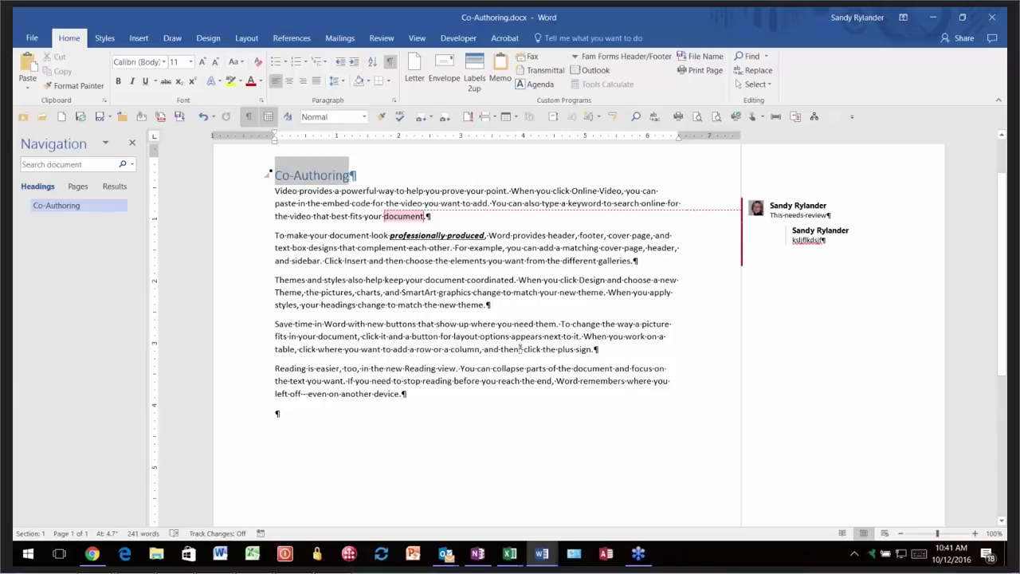
{"action": "right_click", "coordinate": [310, 178]}
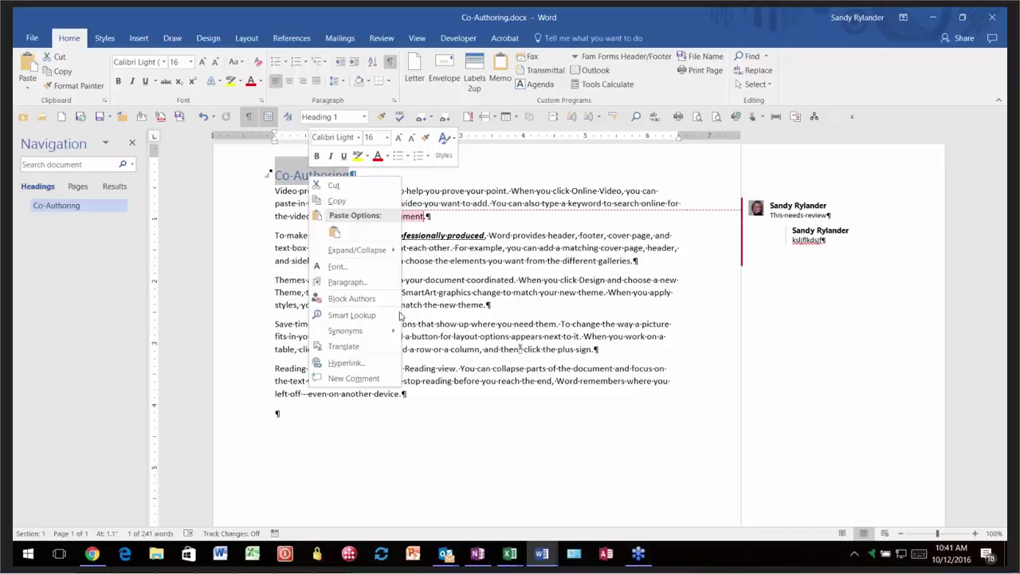
{"action": "left_click", "coordinate": [356, 316]}
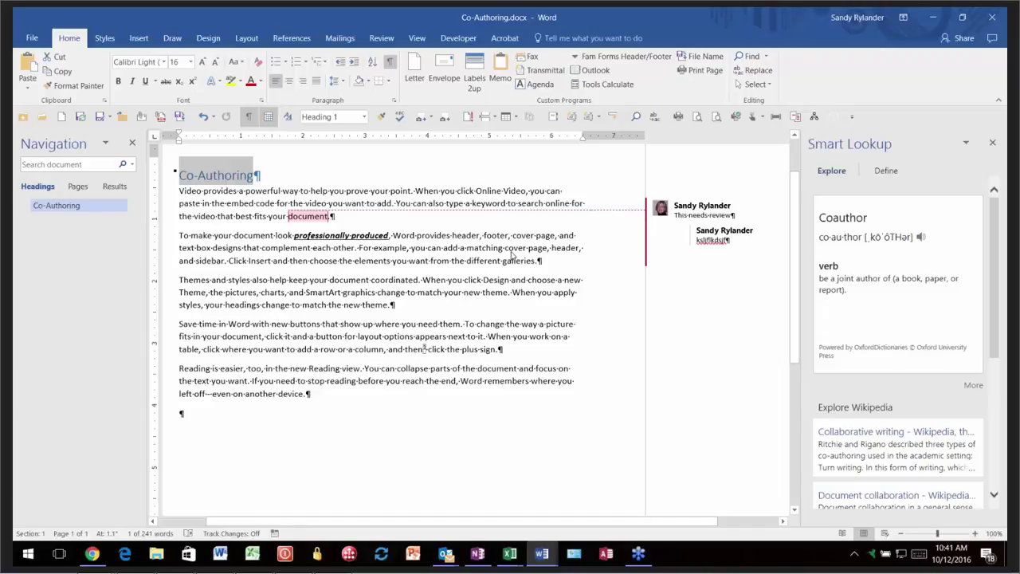
- View the Wikipedia article on collaborative writing, then return to the Word document
{"action": "scroll", "coordinate": [851, 351], "scroll_direction": "down", "scroll_amount": 2}
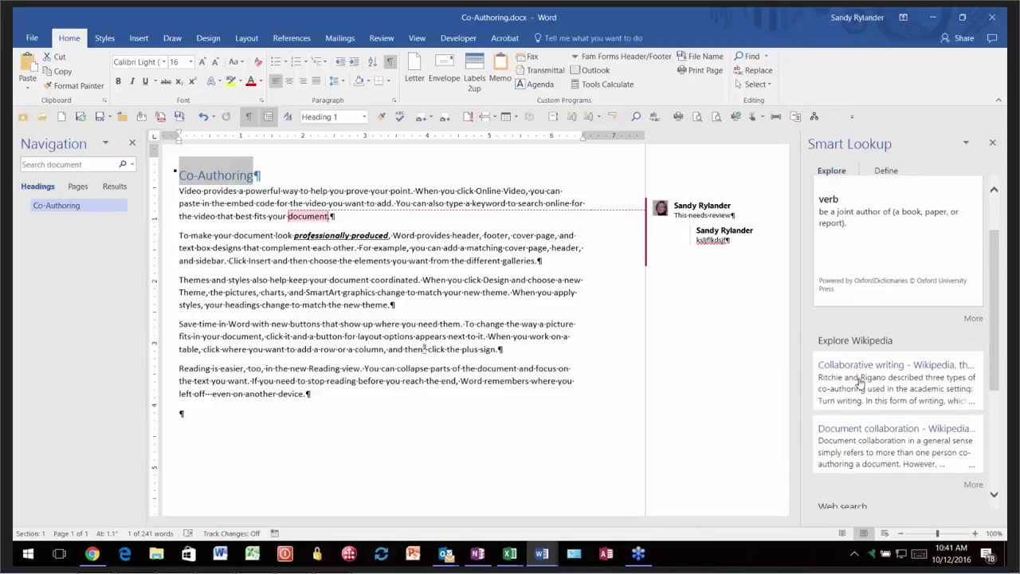
{"action": "left_click", "coordinate": [860, 382]}
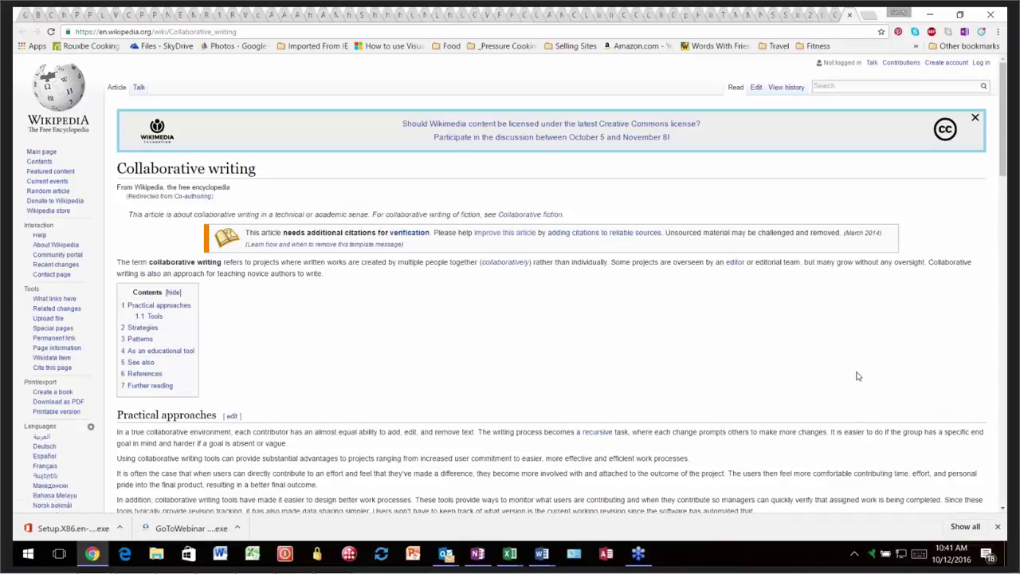
{"action": "key", "text": "alt+Tab"}
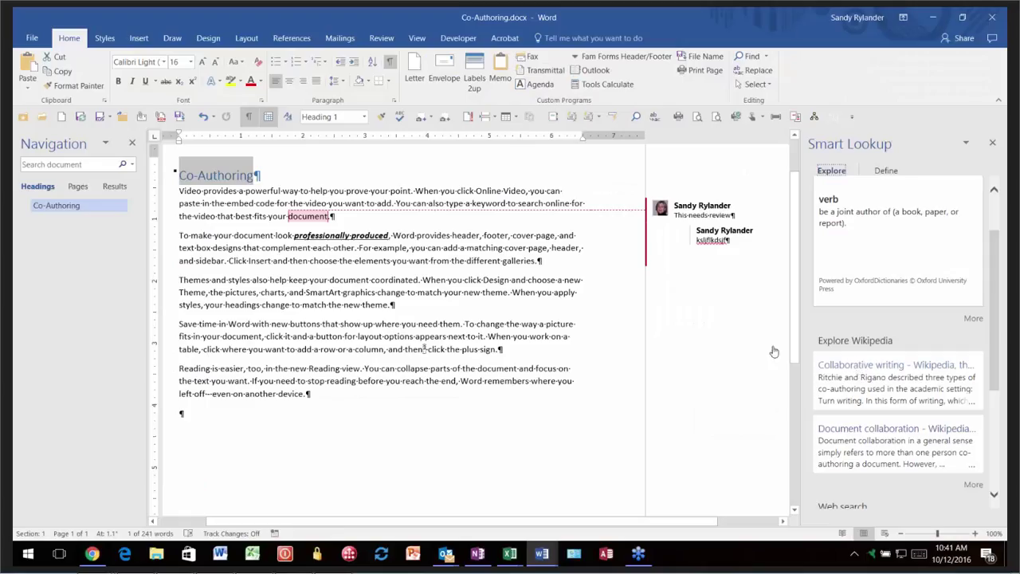
{"action": "left_click", "coordinate": [994, 494]}
{"action": "left_click_drag", "start_coordinate": [993, 494], "coordinate": [994, 494]}
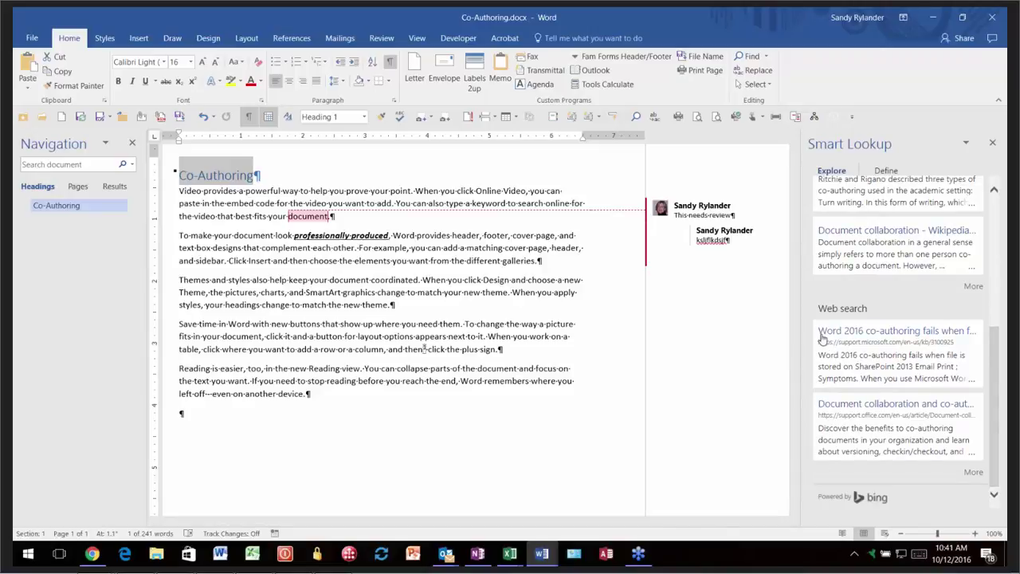
{"action": "left_click_drag", "start_coordinate": [818, 356], "coordinate": [949, 379]}
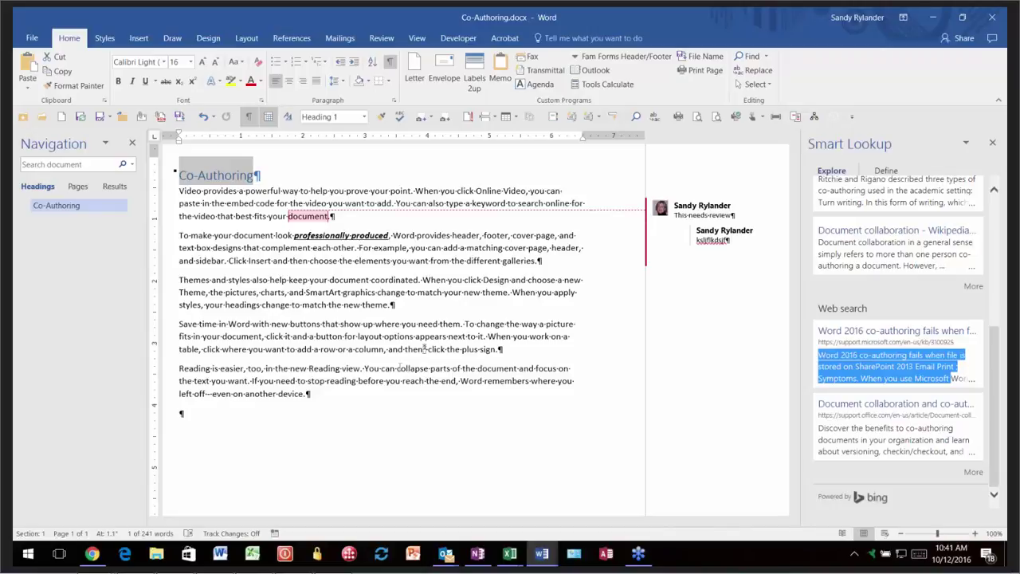
{"action": "left_click", "coordinate": [279, 337]}
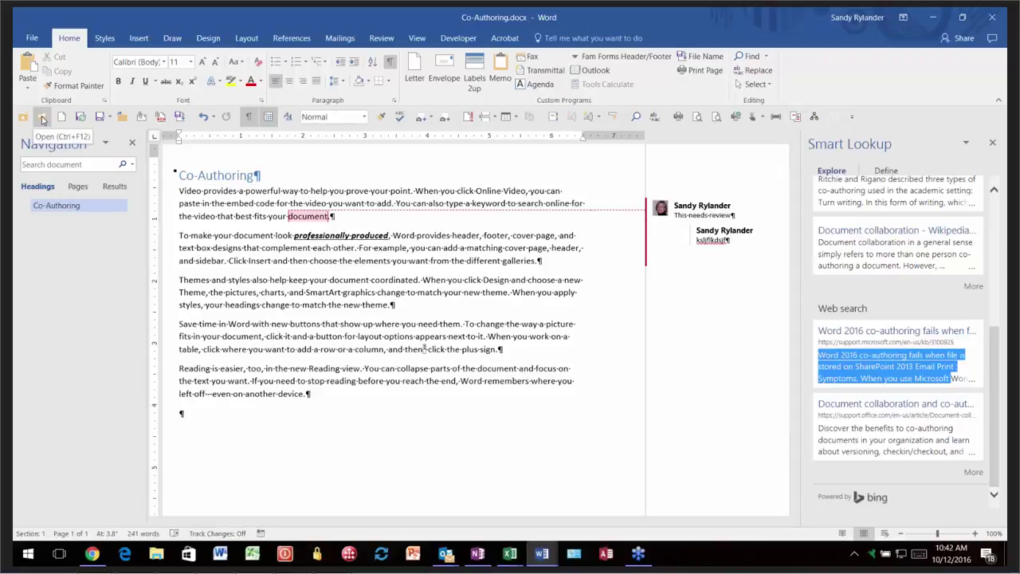
{"action": "left_click", "coordinate": [42, 118]}
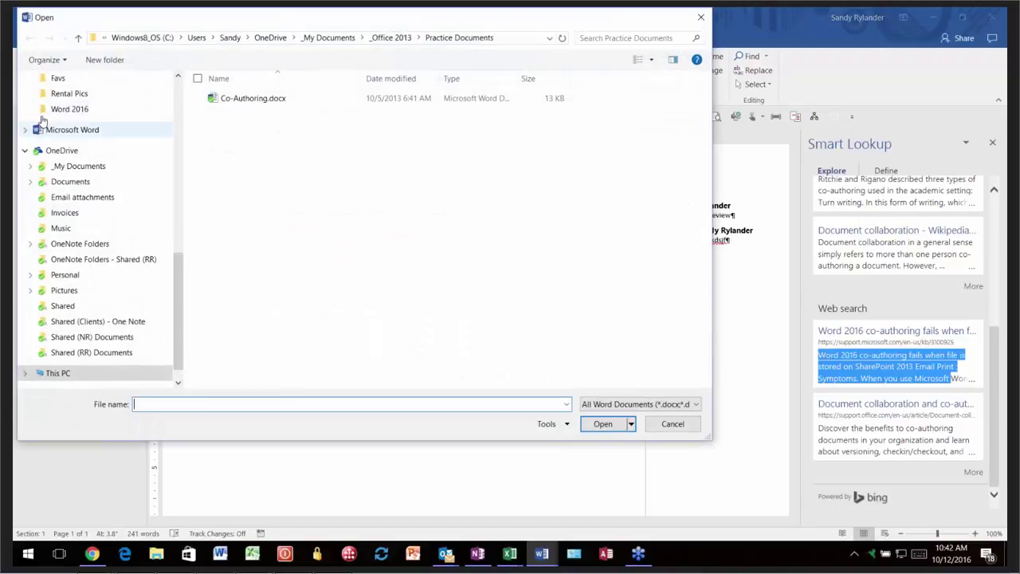
{"action": "left_click_drag", "start_coordinate": [188, 285], "coordinate": [244, 152]}
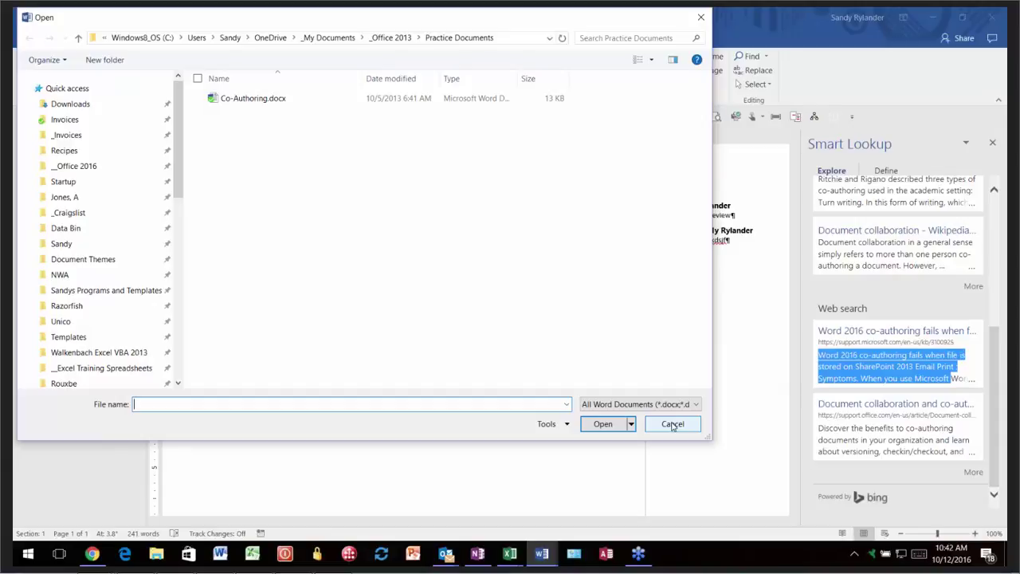
{"action": "left_click", "coordinate": [672, 424]}
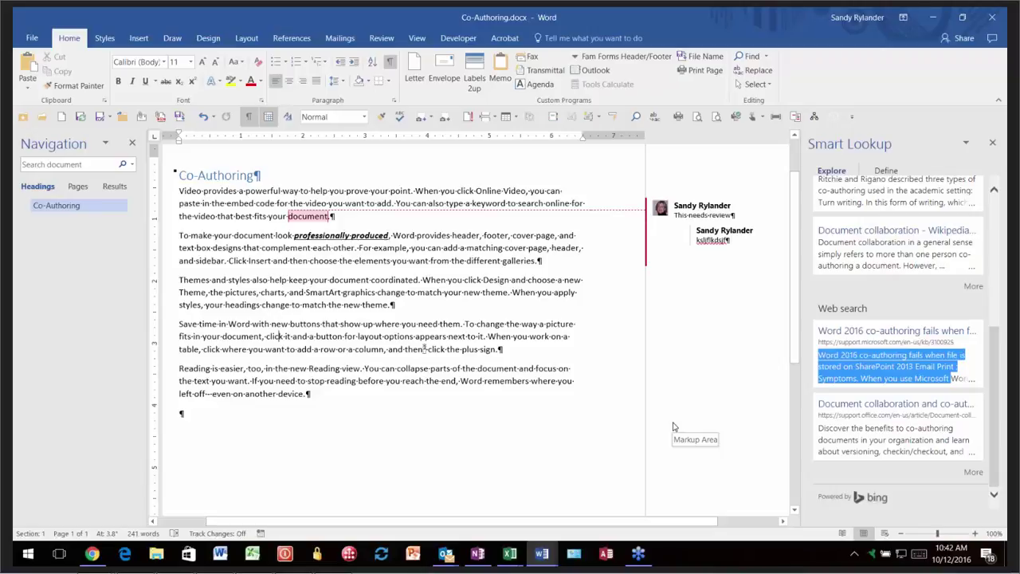
- Open Word 2016 - What is New.docx from the pinned recent documents
{"action": "left_click", "coordinate": [341, 260]}
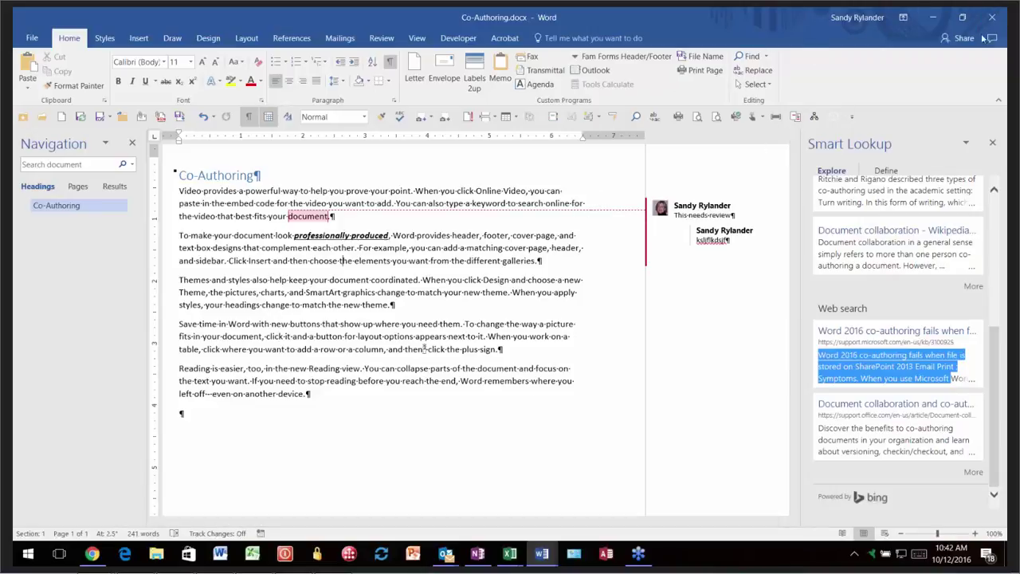
{"action": "left_click", "coordinate": [403, 260]}
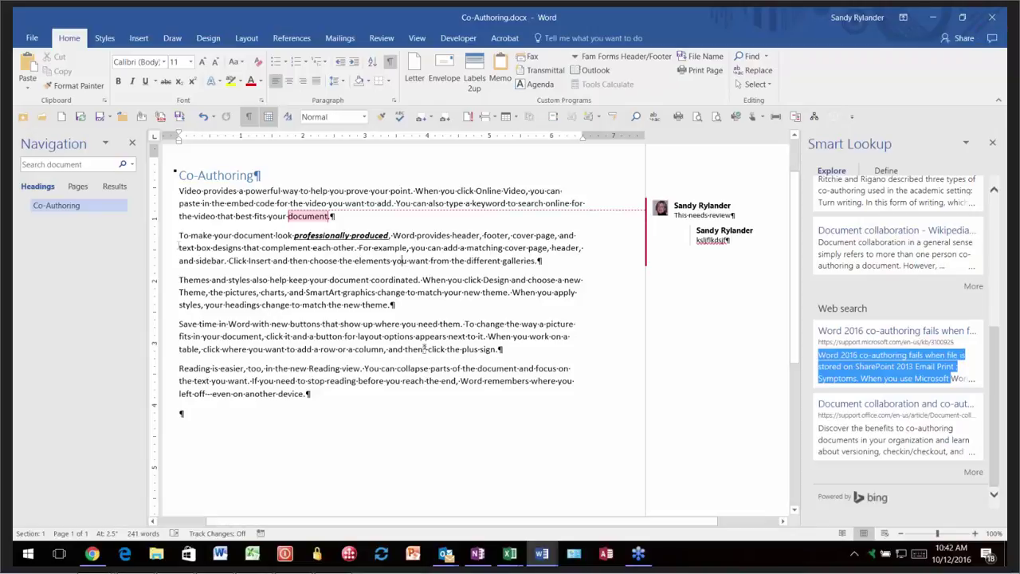
{"action": "key", "text": "ctrl+o"}
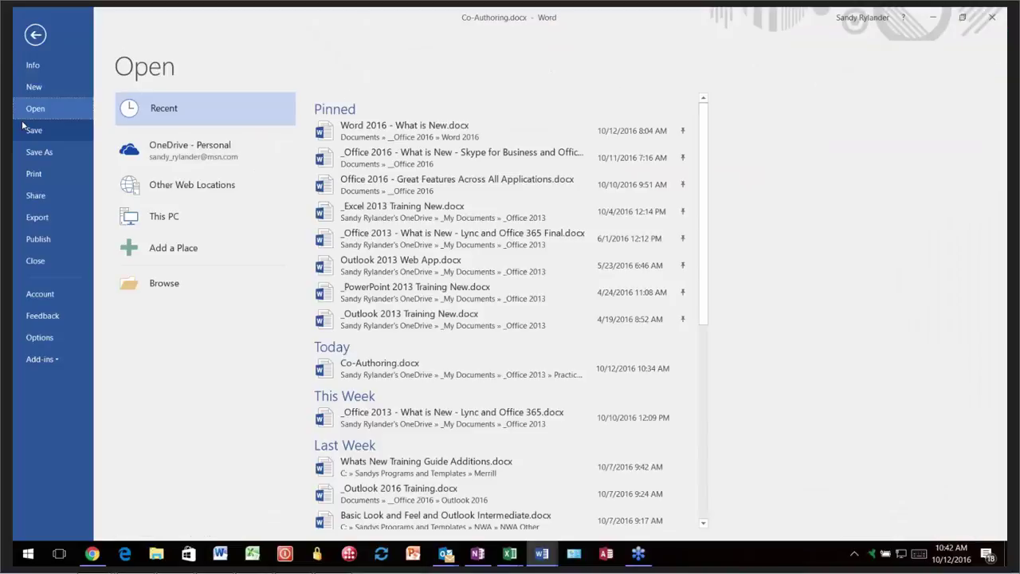
{"action": "left_click", "coordinate": [415, 136]}
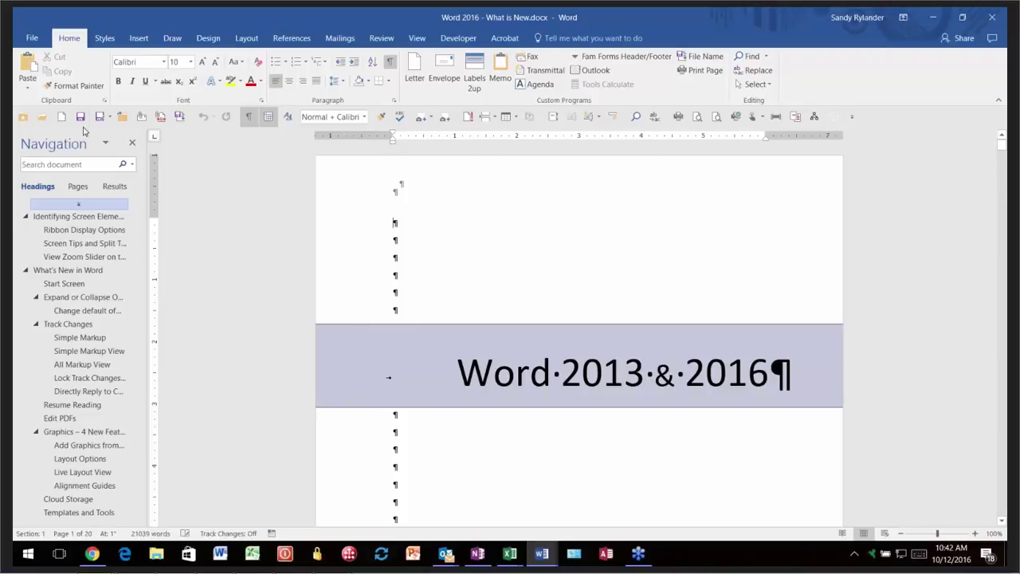
- Open _Outlook 2013 Training New.docx from Recent and scroll through its title page contact block
{"action": "left_click", "coordinate": [26, 118]}
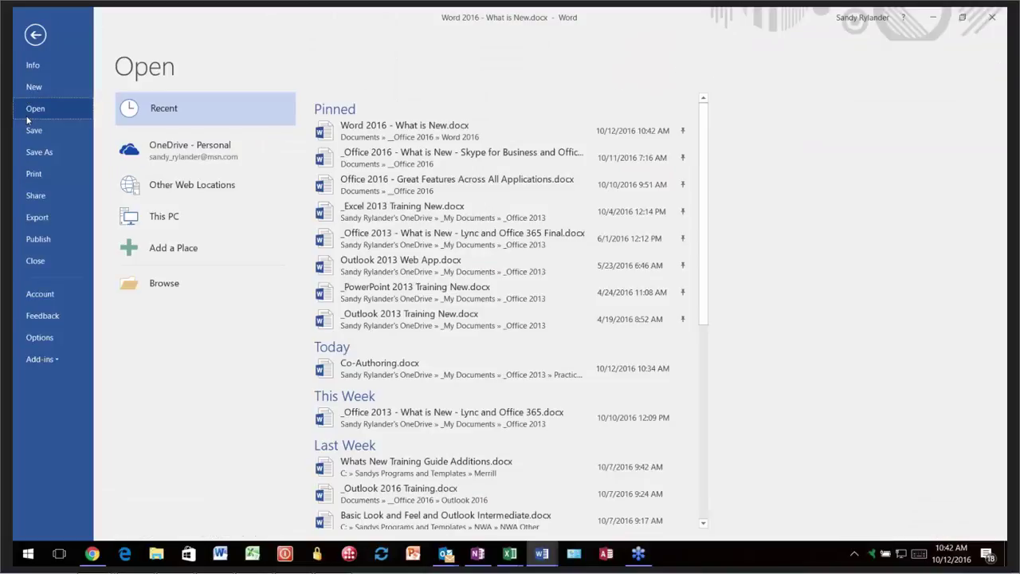
{"action": "left_click", "coordinate": [454, 320]}
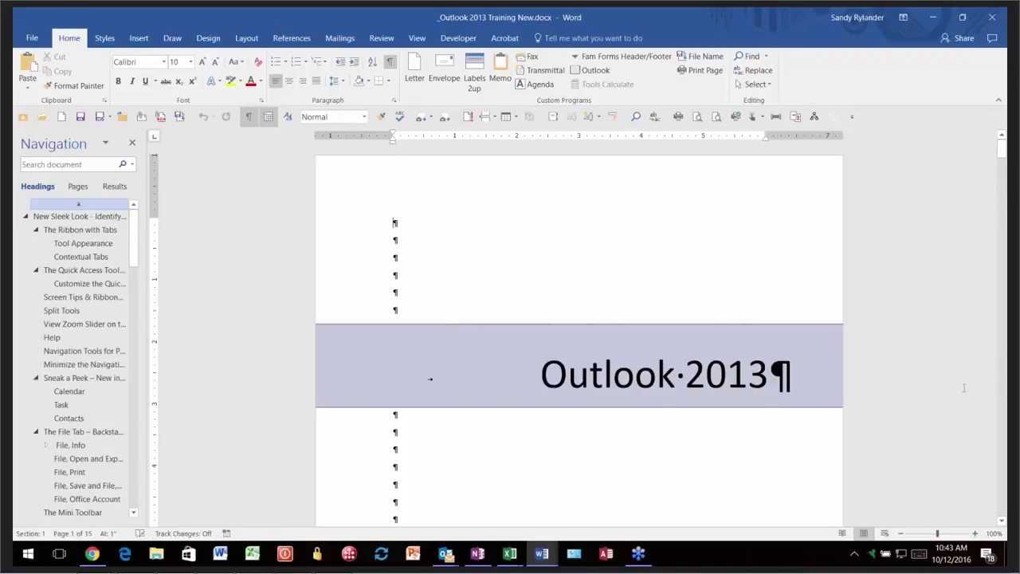
{"action": "scroll", "coordinate": [963, 388], "scroll_direction": "down", "scroll_amount": 4}
{"action": "scroll", "coordinate": [963, 388], "scroll_direction": "down", "scroll_amount": 1}
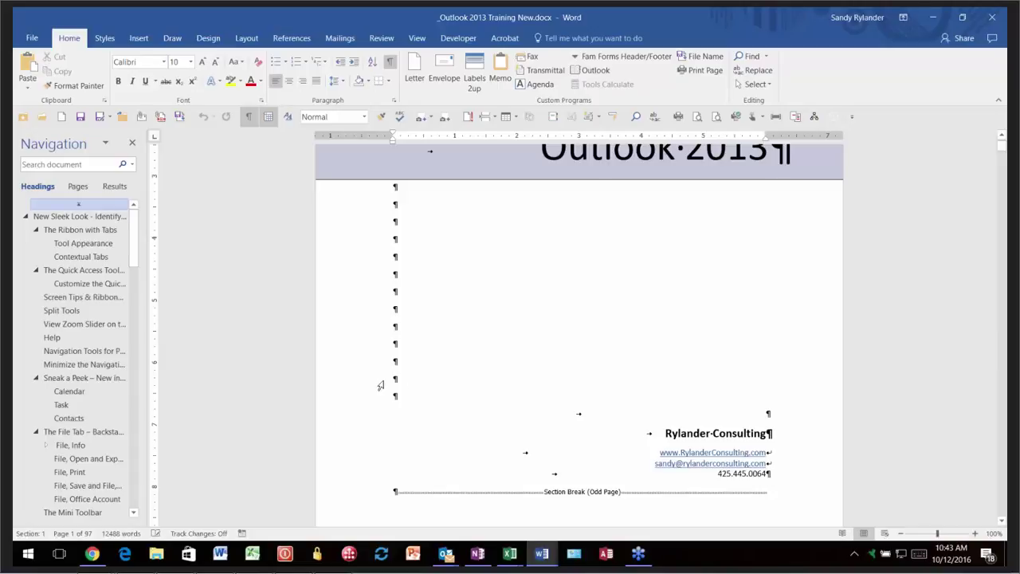
{"action": "scroll", "coordinate": [377, 394], "scroll_direction": "up", "scroll_amount": 3}
{"action": "scroll", "coordinate": [377, 394], "scroll_direction": "up", "scroll_amount": 1}
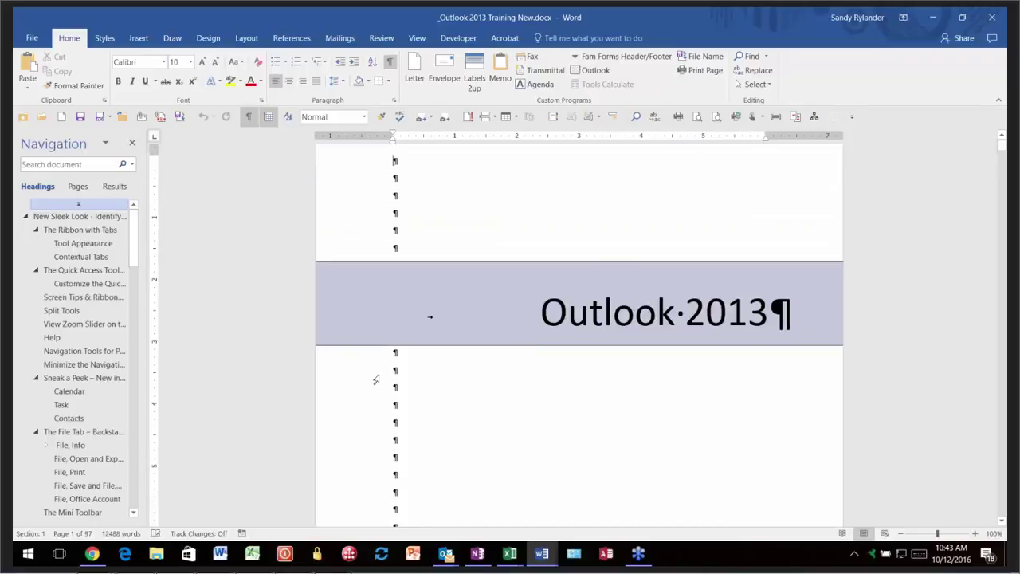
{"action": "scroll", "coordinate": [370, 376], "scroll_direction": "down", "scroll_amount": 2}
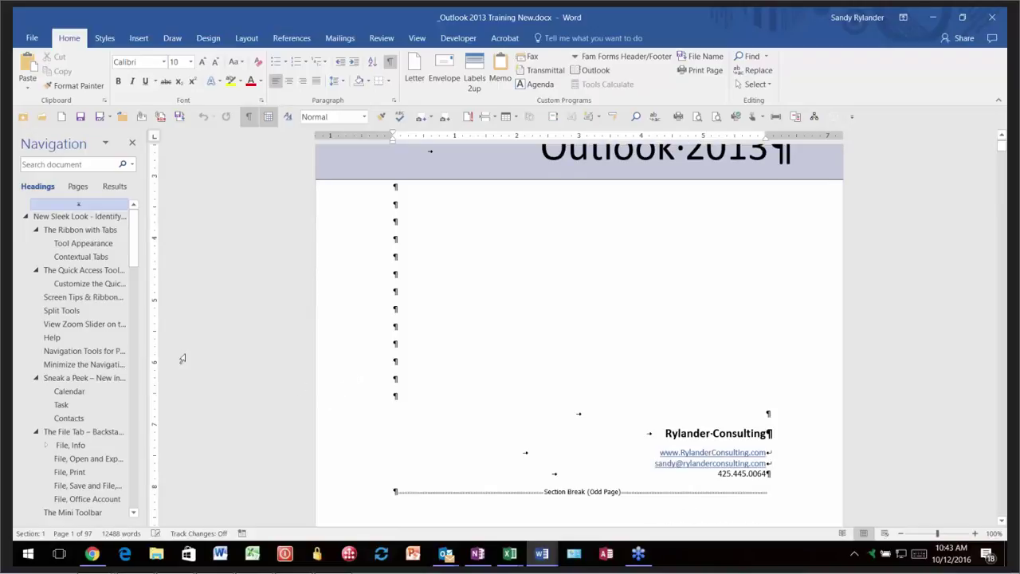
{"action": "scroll", "coordinate": [318, 358], "scroll_direction": "up", "scroll_amount": 2}
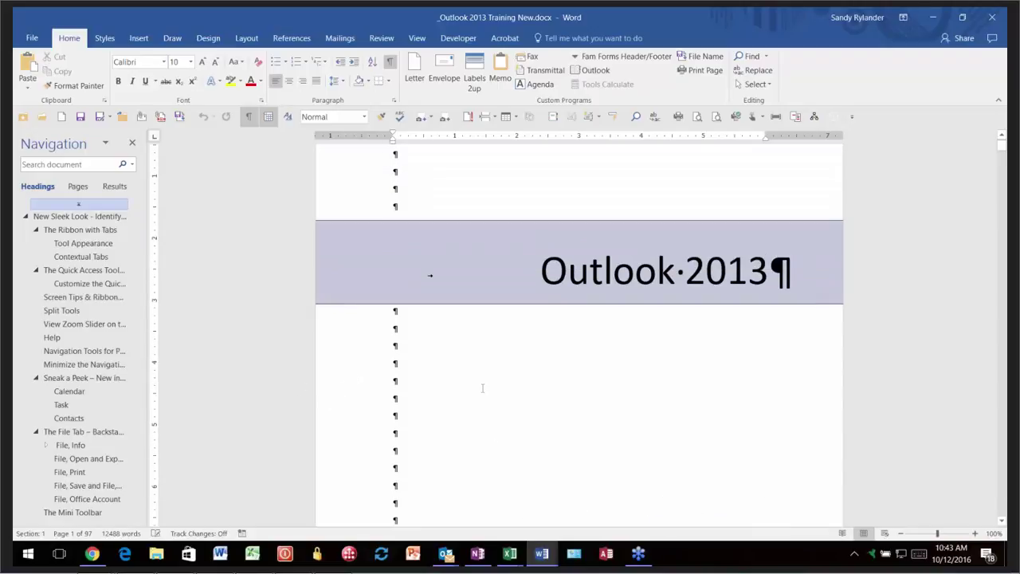
{"action": "scroll", "coordinate": [482, 388], "scroll_direction": "up", "scroll_amount": 1}
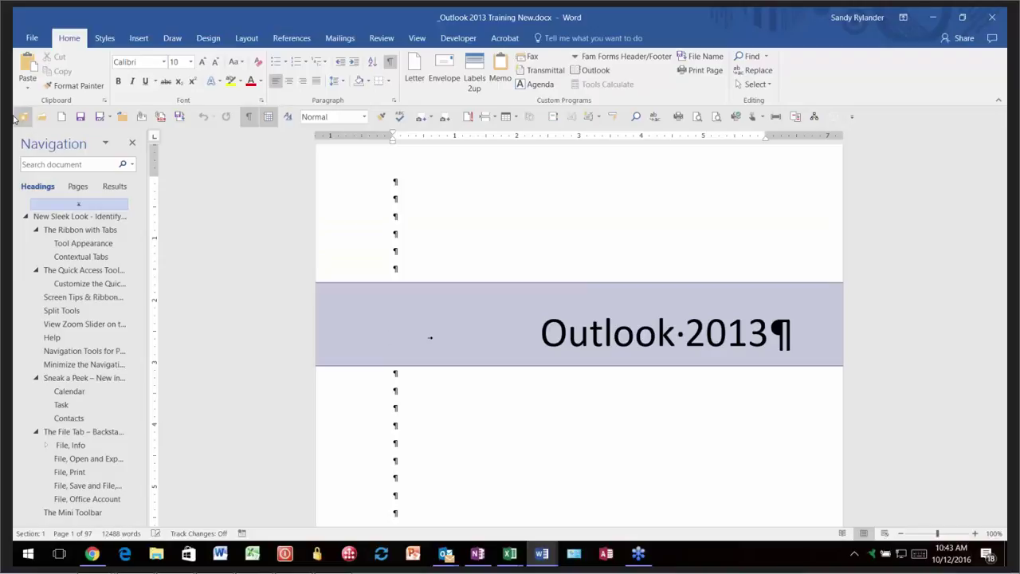
- In a new blank document, insert the attachment handling and _Arrow AutoText entries side by side
{"action": "left_click", "coordinate": [61, 118]}
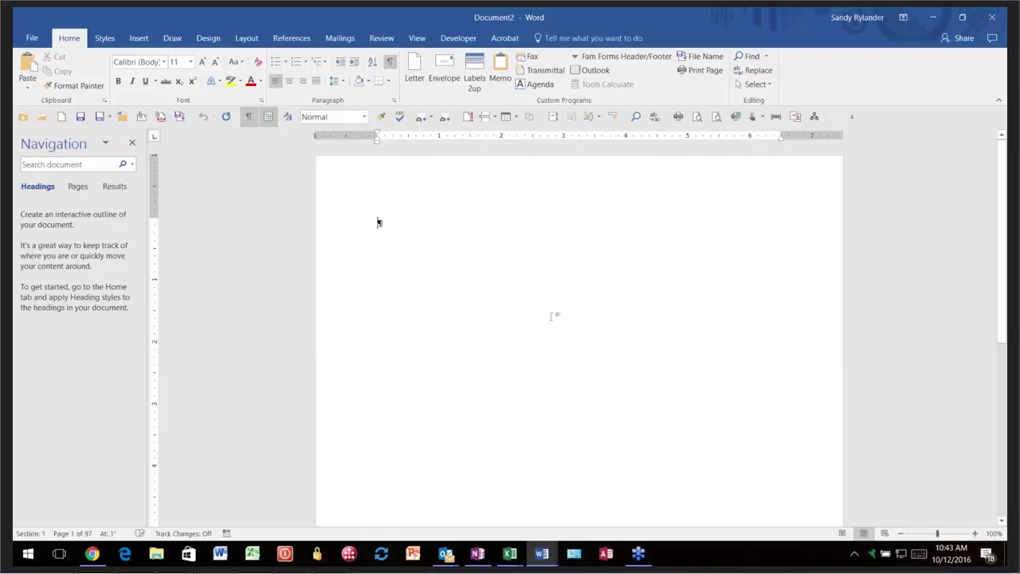
{"action": "left_click", "coordinate": [599, 117]}
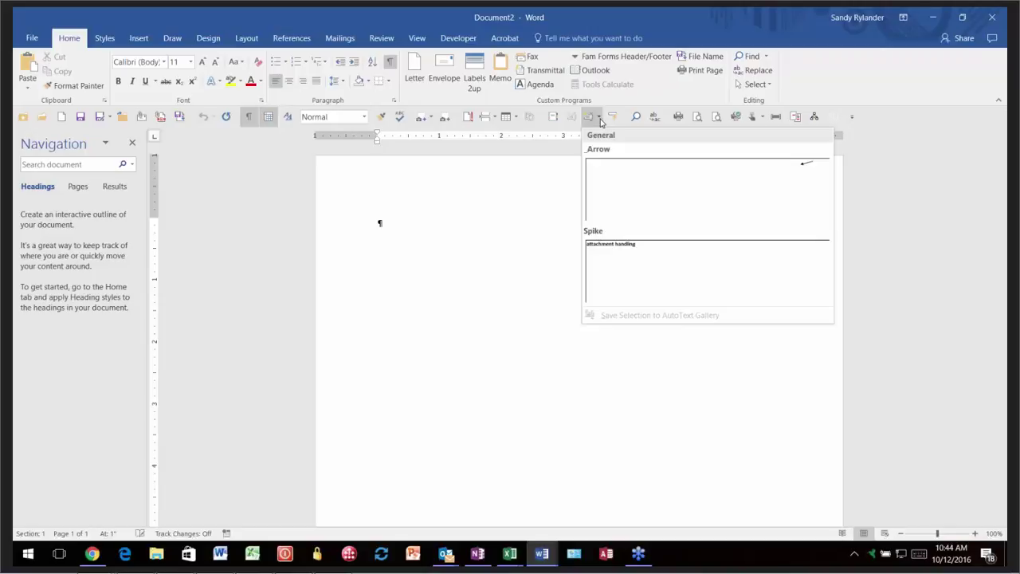
{"action": "left_click", "coordinate": [622, 254]}
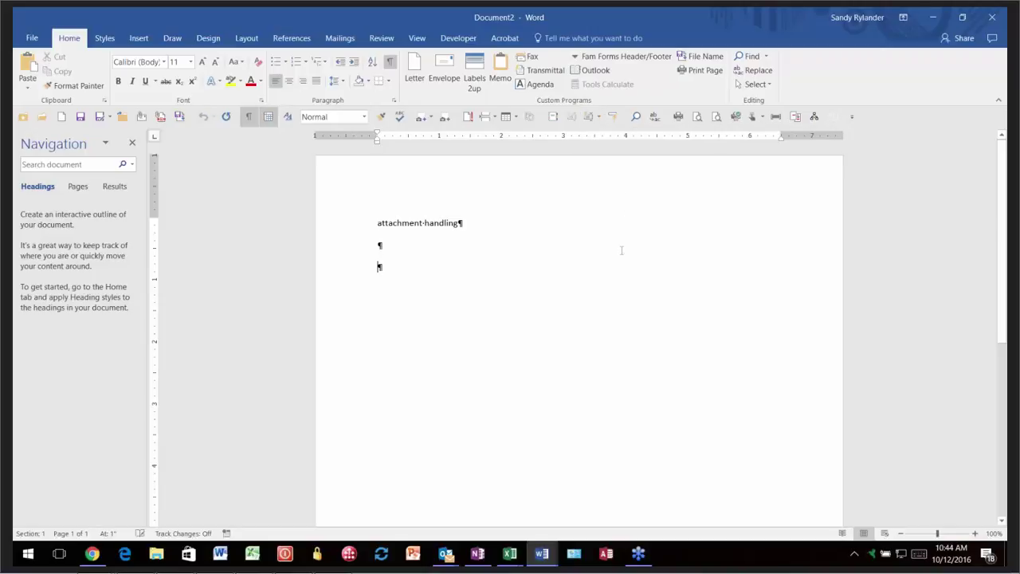
{"action": "left_click", "coordinate": [599, 117]}
{"action": "left_click", "coordinate": [613, 176]}
{"action": "mouse_move", "coordinate": [732, 268]}
{"action": "left_mouse_down"}
{"action": "mouse_move", "coordinate": [545, 211]}
{"action": "mouse_move", "coordinate": [481, 215]}
{"action": "left_mouse_up"}
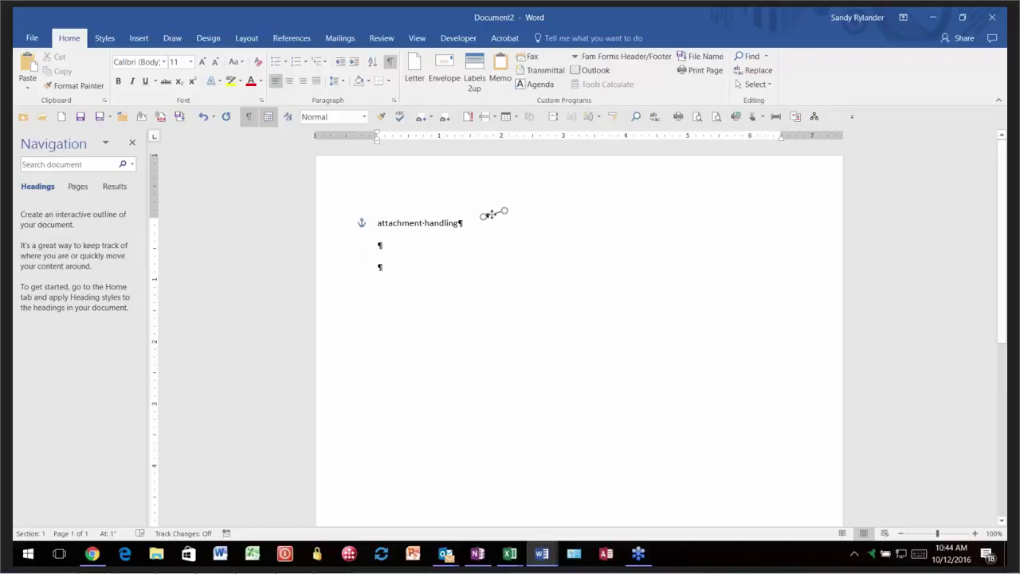
{"action": "left_click", "coordinate": [401, 266]}
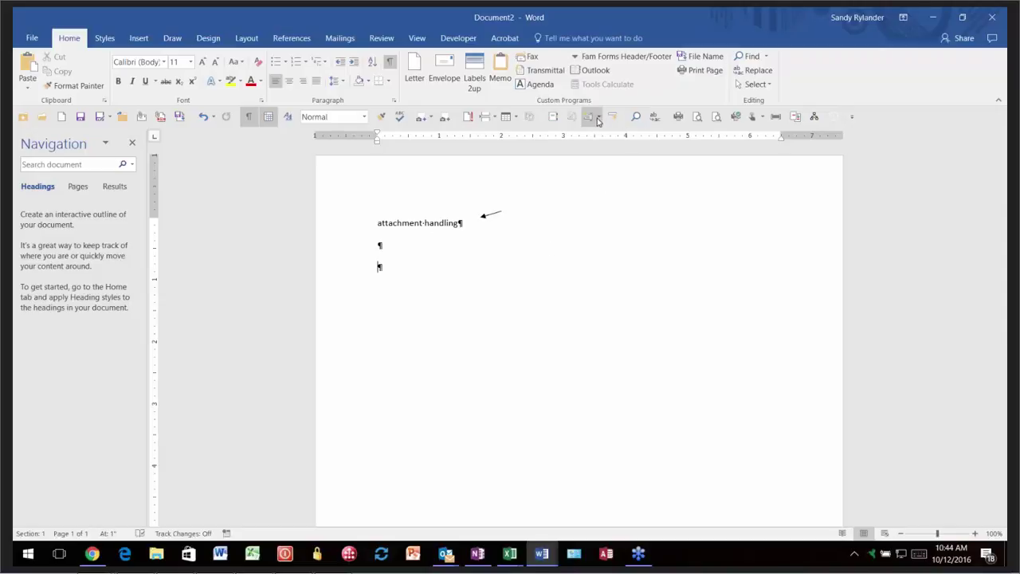
- Insert a second _Arrow entry, then delete all the inserted test content
{"action": "left_click", "coordinate": [597, 119]}
{"action": "left_click", "coordinate": [642, 192]}
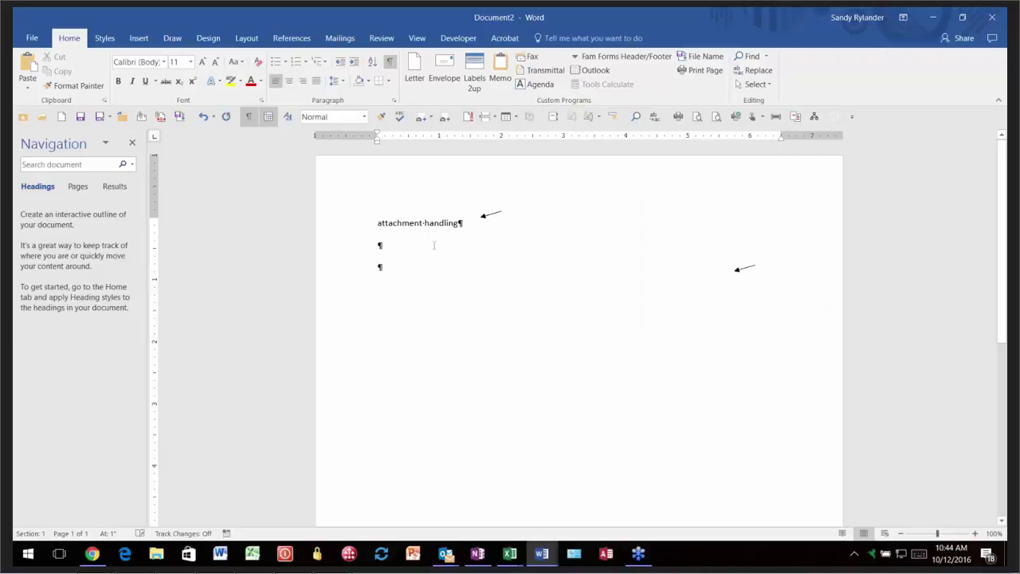
{"action": "left_click_drag", "start_coordinate": [341, 194], "coordinate": [391, 348]}
{"action": "key", "text": "Delete"}
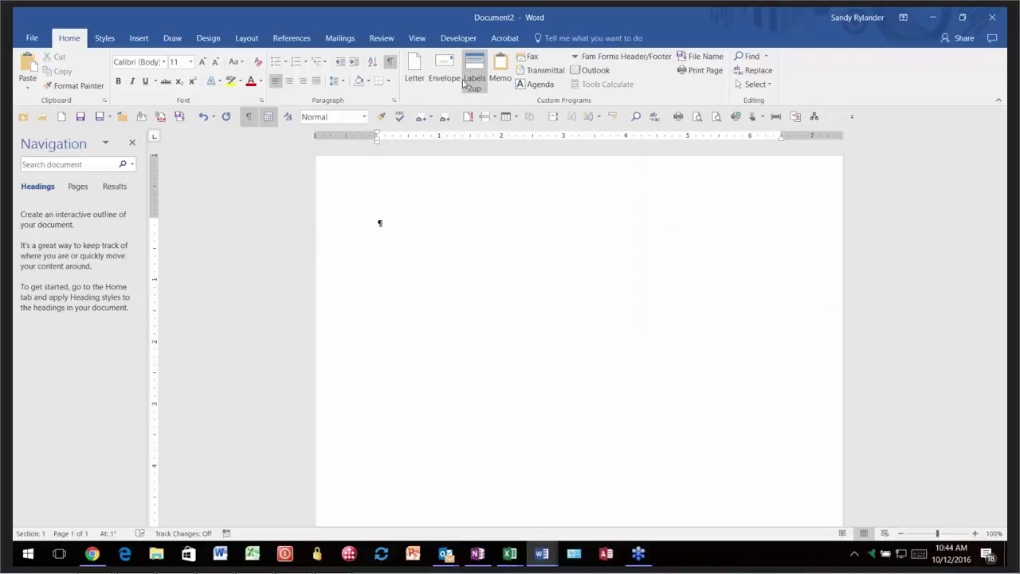
{"action": "key", "text": "alt+Tab"}
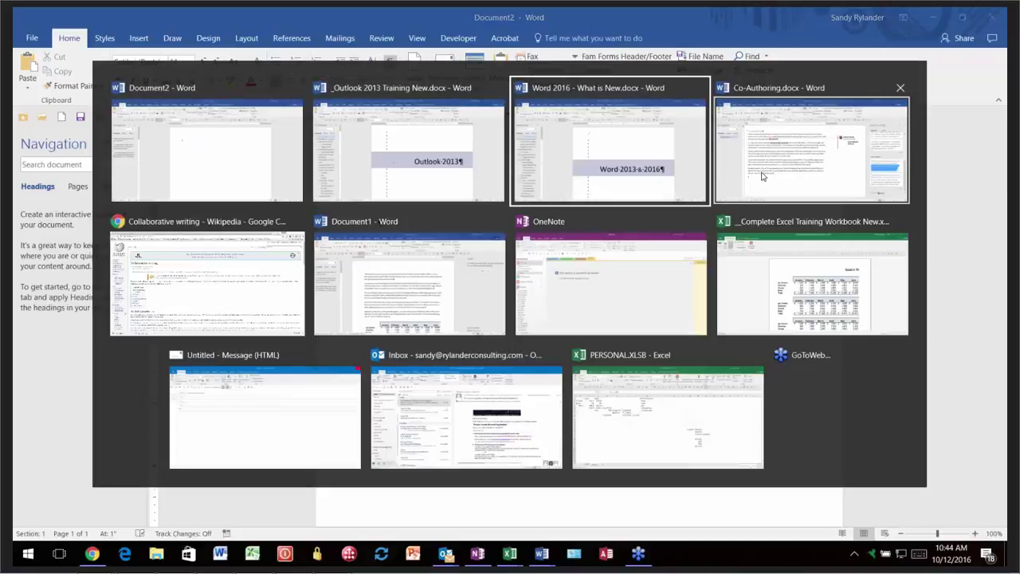
- In Co-Authoring, start saving the Themes and styles paragraph as AutoText, then cancel
{"action": "left_click", "coordinate": [761, 175]}
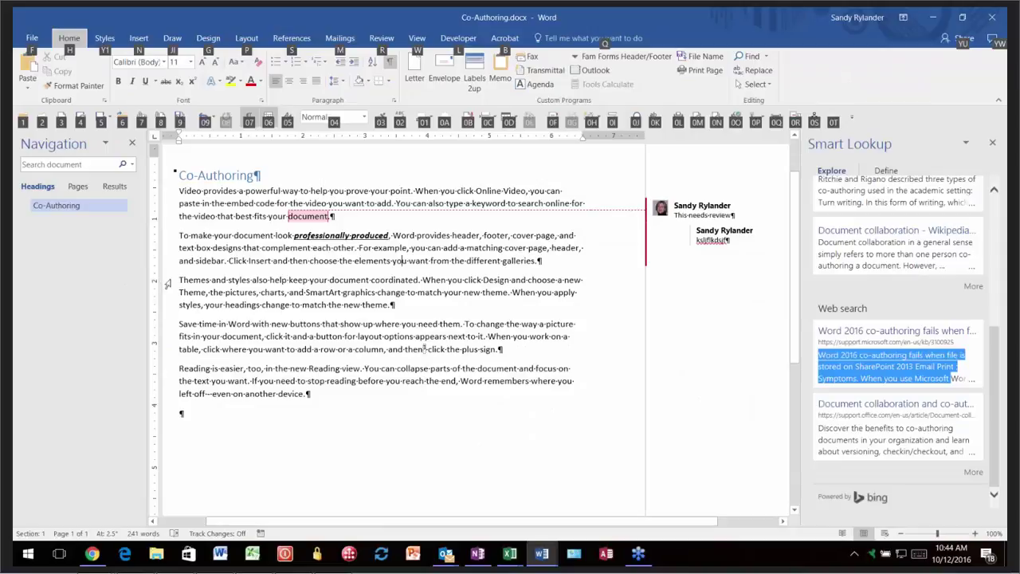
{"action": "left_click_drag", "start_coordinate": [178, 280], "coordinate": [428, 311]}
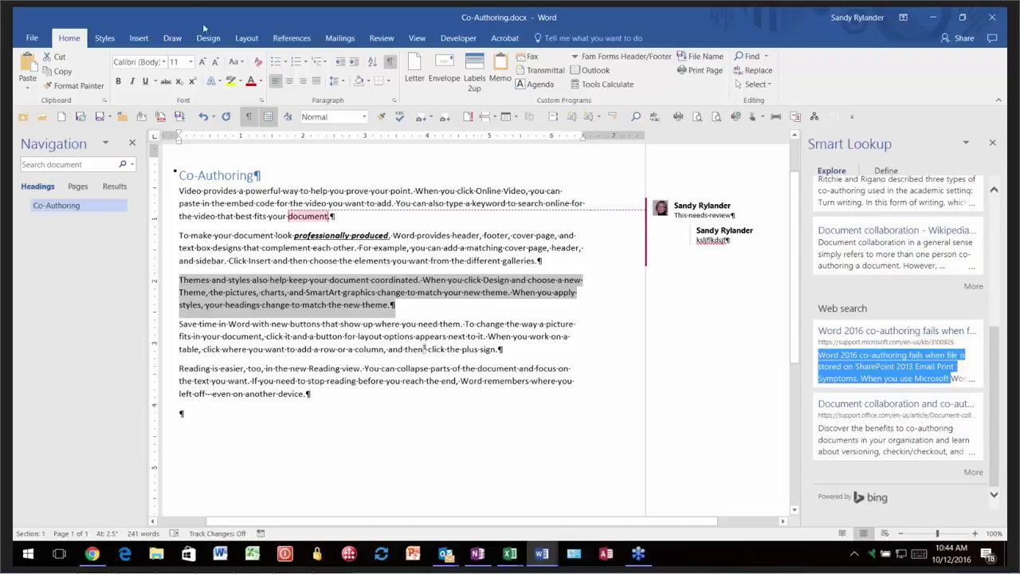
{"action": "left_click", "coordinate": [139, 39]}
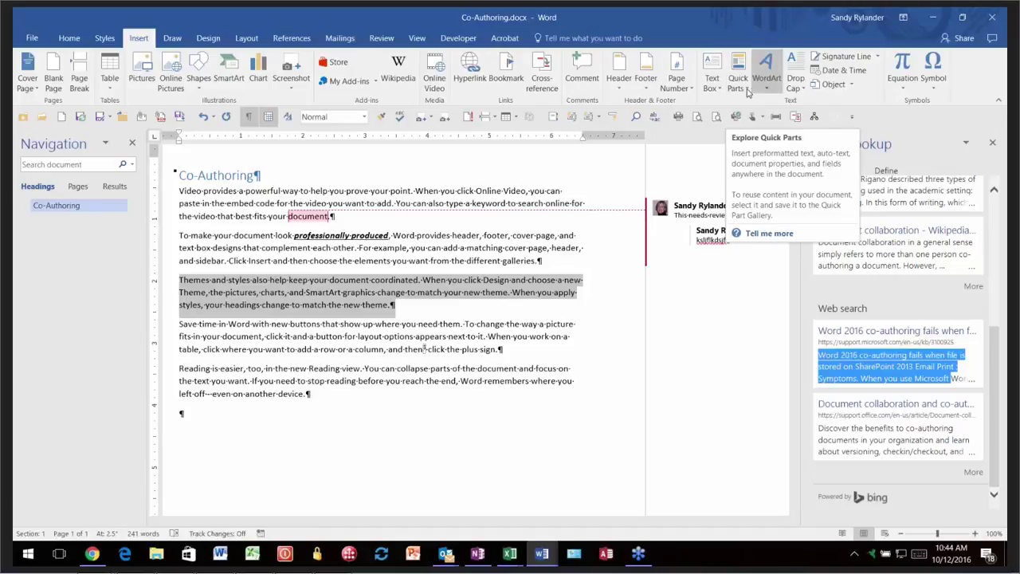
{"action": "left_click", "coordinate": [743, 91]}
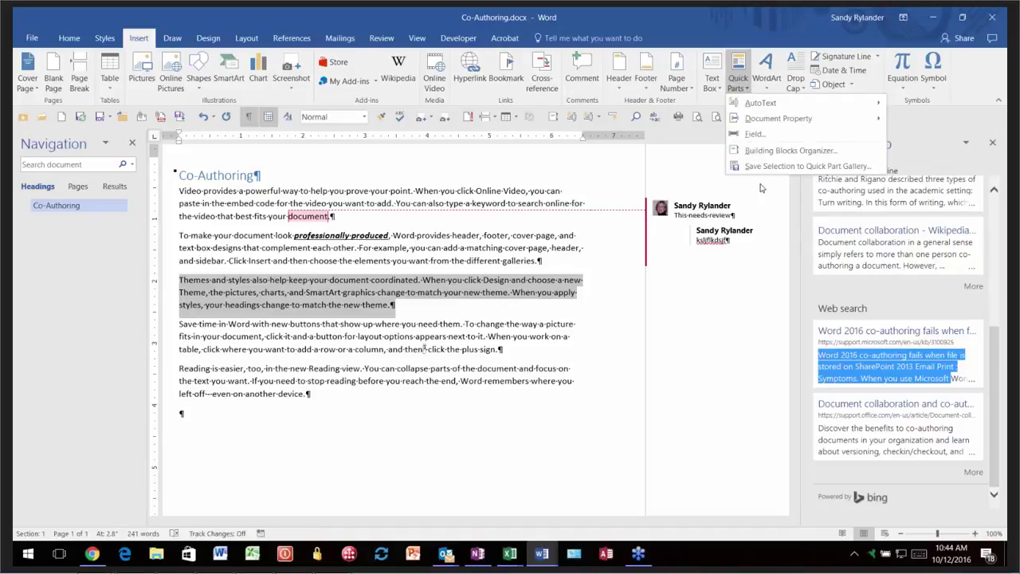
{"action": "mouse_move", "coordinate": [763, 107]}
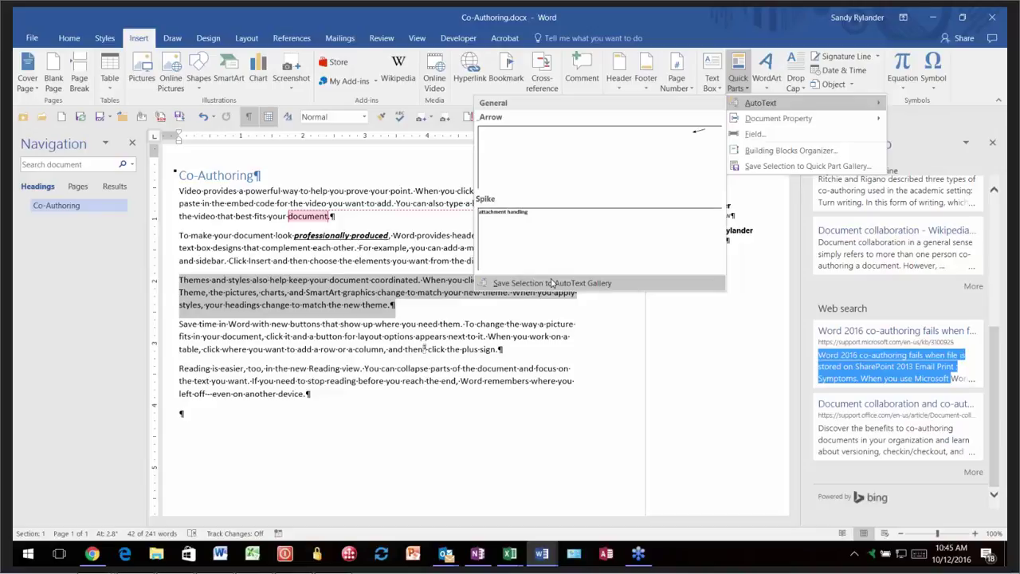
{"action": "left_click", "coordinate": [551, 283]}
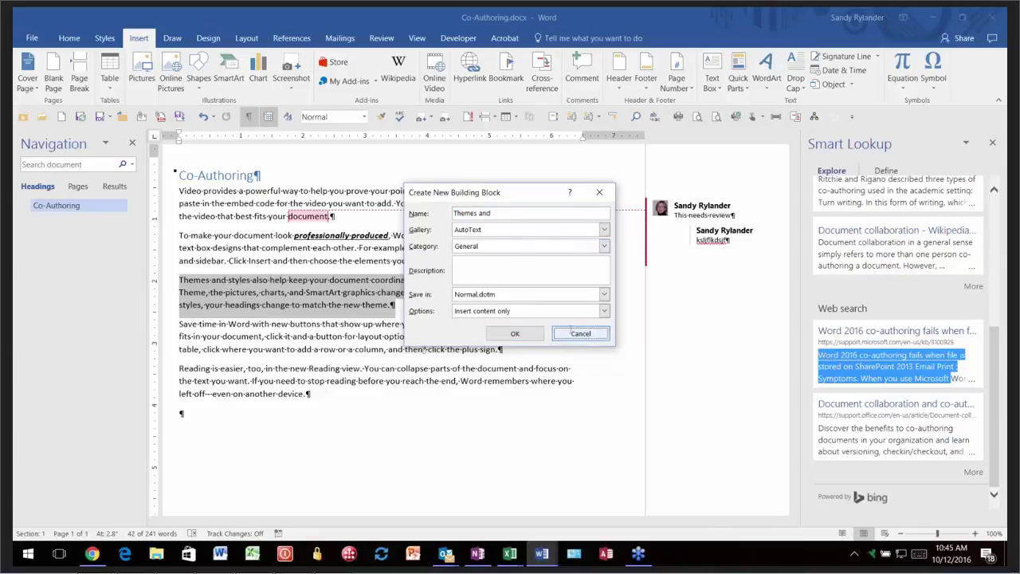
{"action": "left_click", "coordinate": [580, 333]}
{"action": "left_click", "coordinate": [233, 285]}
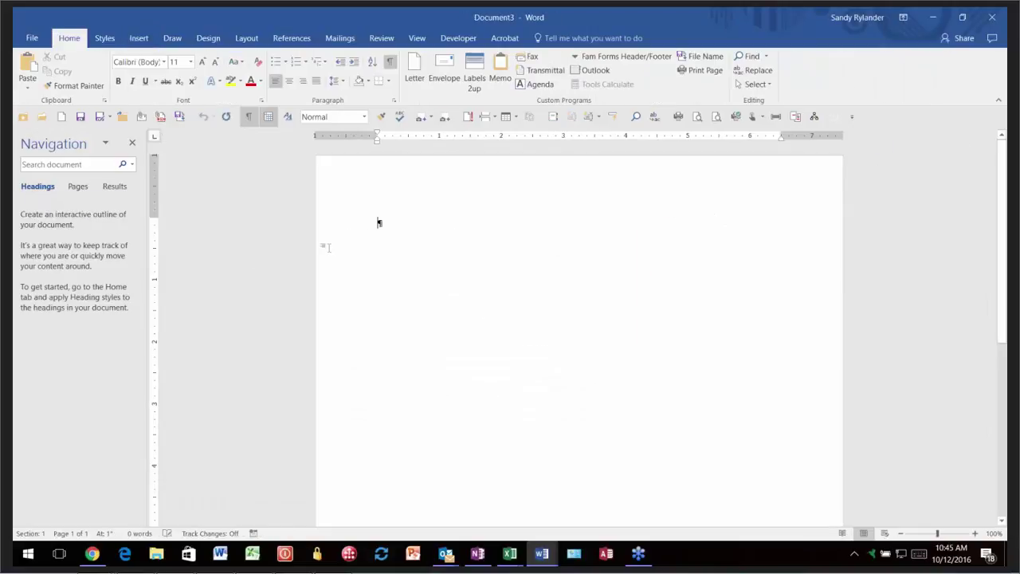
- Type 'Sincerely,', blank lines, the signer's name, and the company name on a line break, then select the block
{"action": "type", "text": "Sincer"}
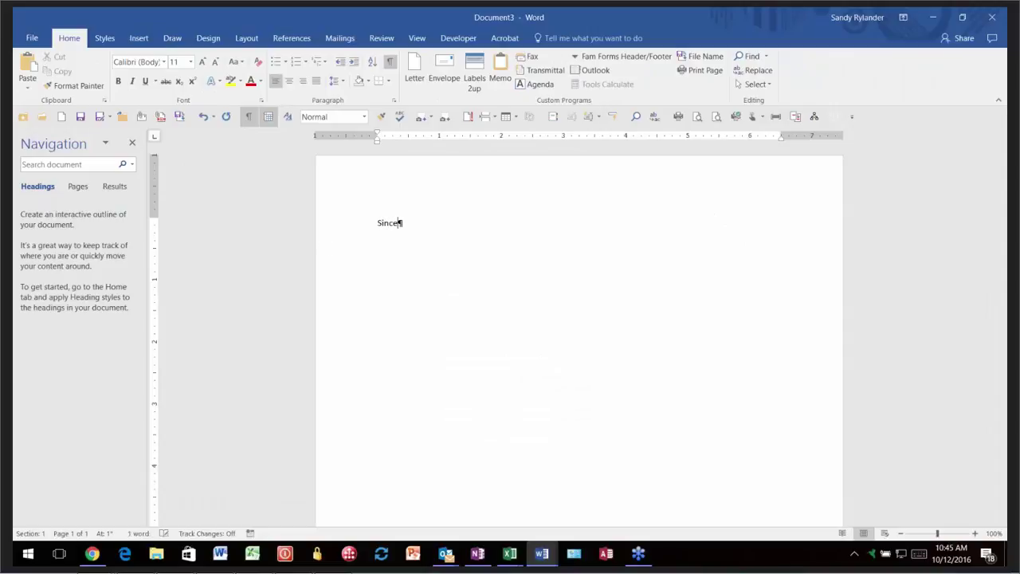
{"action": "type", "text": "ely,"}
{"action": "key", "text": "Return"}
{"action": "key", "text": "Return"}
{"action": "key", "text": "Return"}
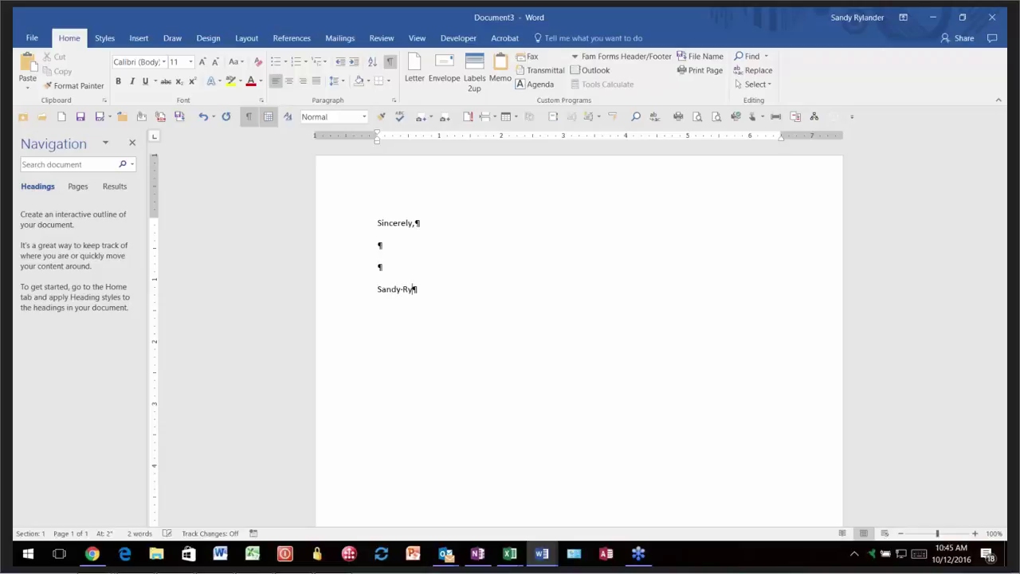
{"action": "key", "text": "Return"}
{"action": "key", "text": "BackSpace"}
{"action": "key", "text": "shift+Return"}
{"action": "type", "text": "Rylander Consulting"}
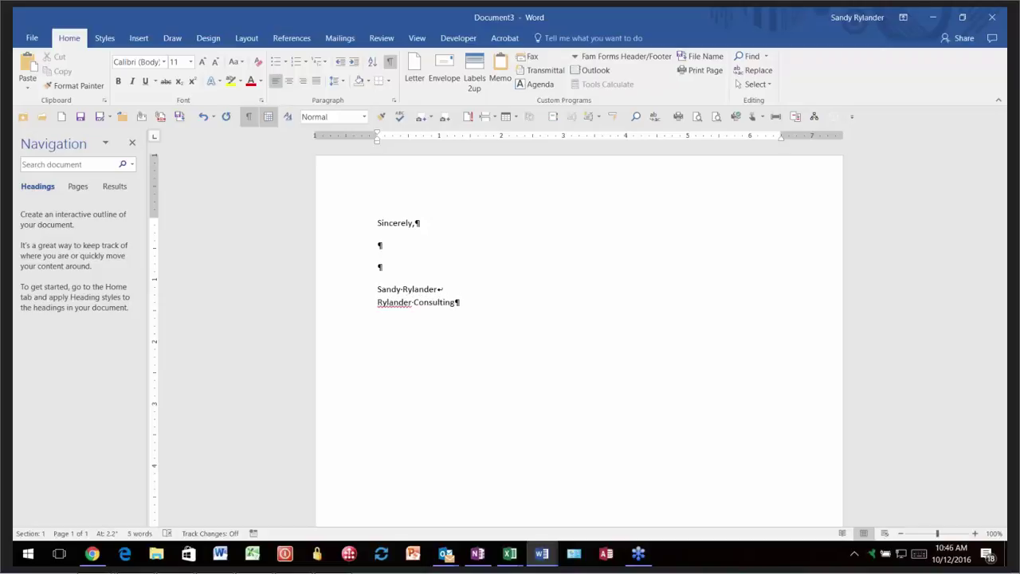
{"action": "left_click_drag", "start_coordinate": [375, 221], "coordinate": [454, 307]}
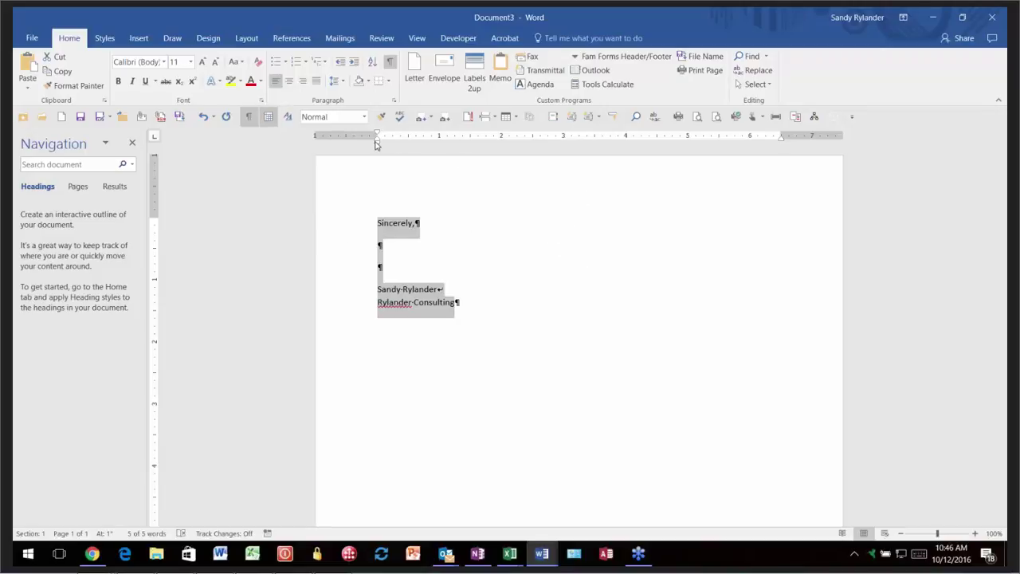
- Try a 3-inch indent on the signature block, undo it, and show the AutoText gallery
{"action": "left_click_drag", "start_coordinate": [376, 144], "coordinate": [563, 161]}
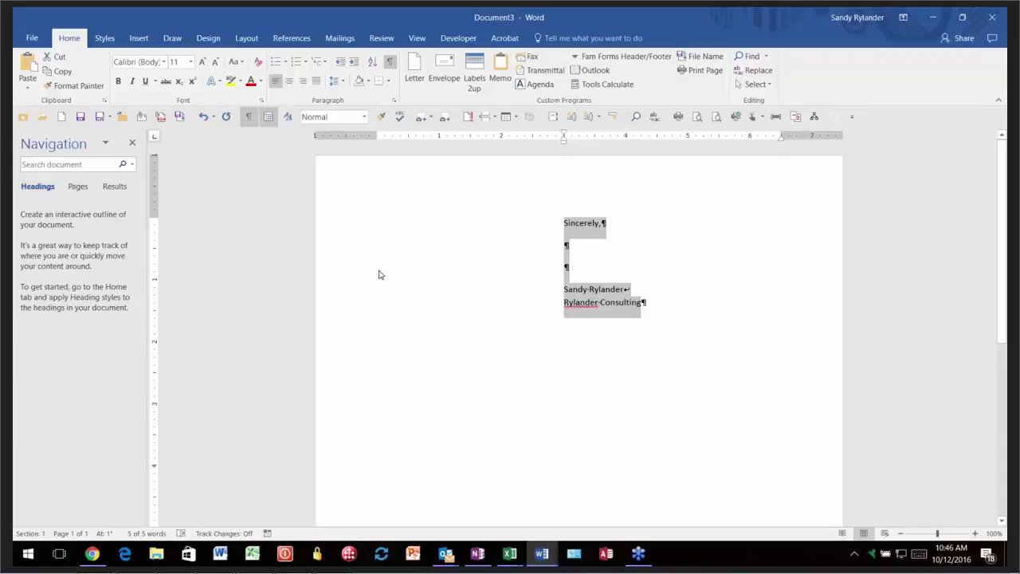
{"action": "key", "text": "ctrl+z"}
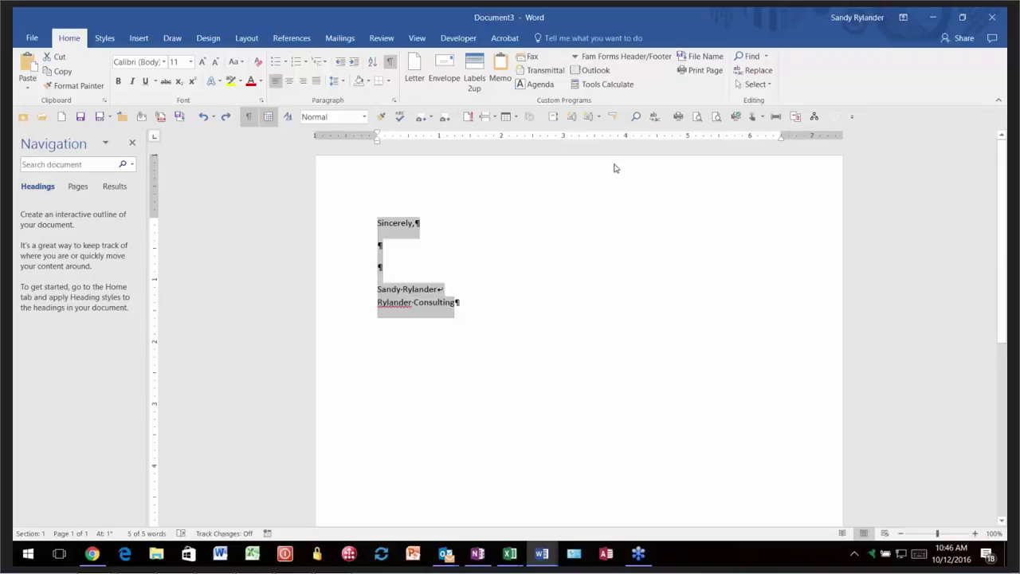
{"action": "left_click", "coordinate": [139, 39]}
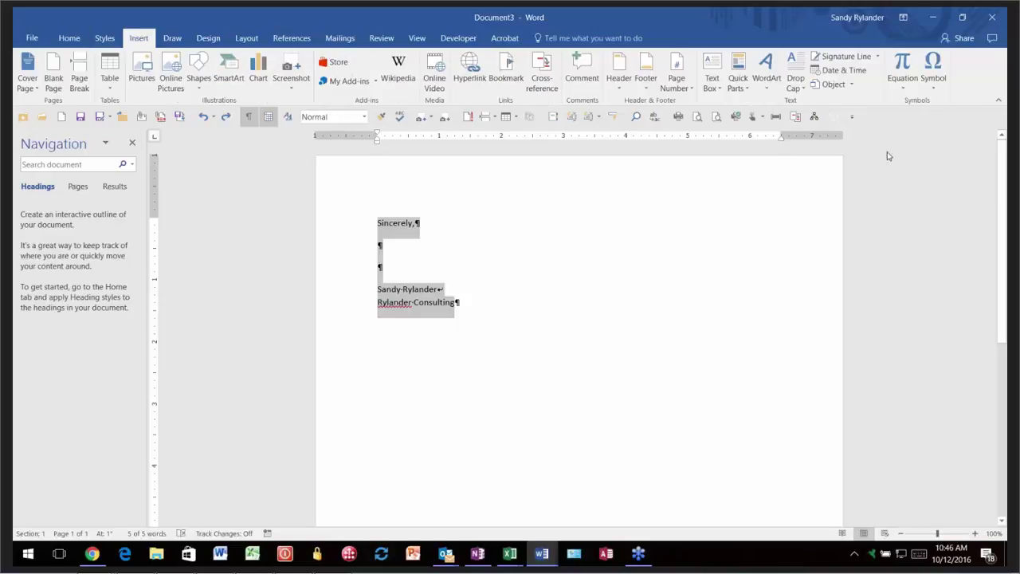
{"action": "left_click", "coordinate": [748, 93]}
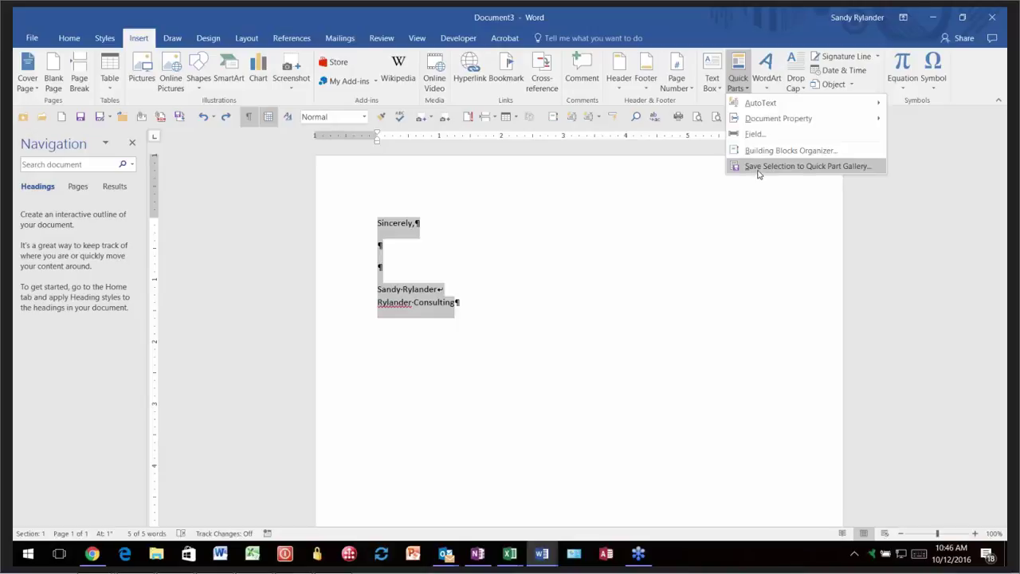
{"action": "left_click", "coordinate": [683, 207]}
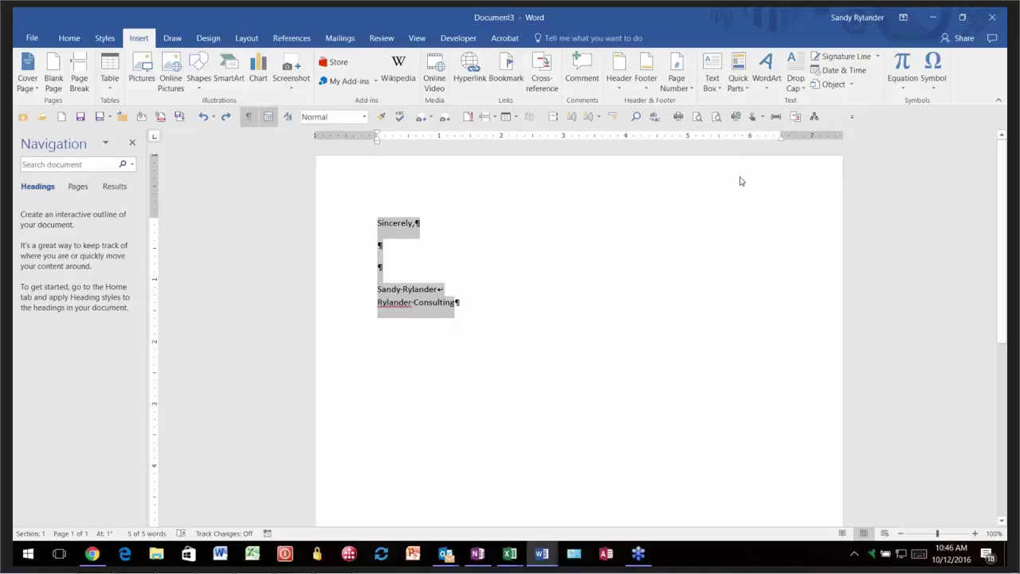
{"action": "left_click", "coordinate": [590, 116]}
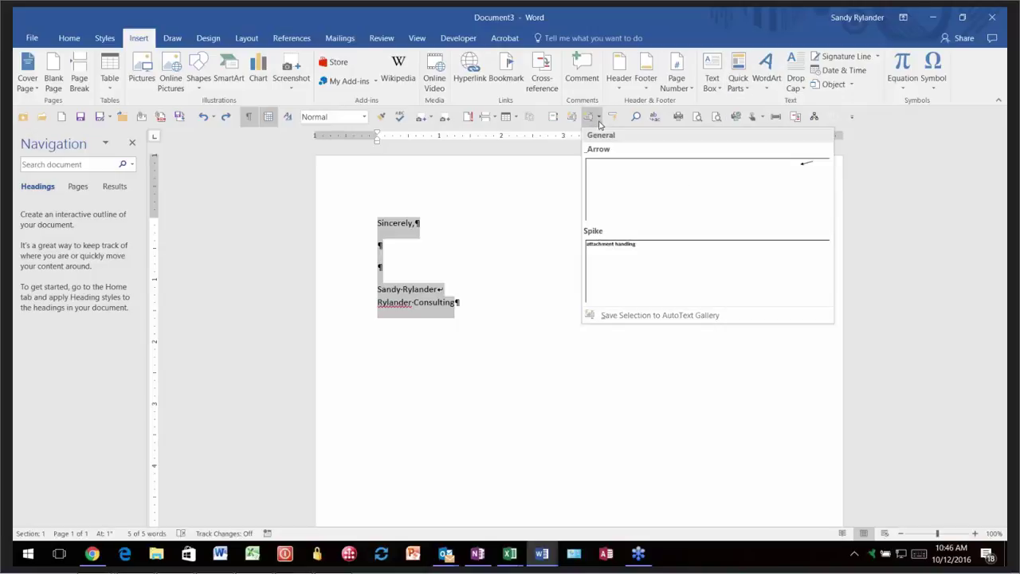
- Name the new AutoText entry 'Closing', keep the AutoText gallery, then cancel the dialog
{"action": "left_click", "coordinate": [629, 315]}
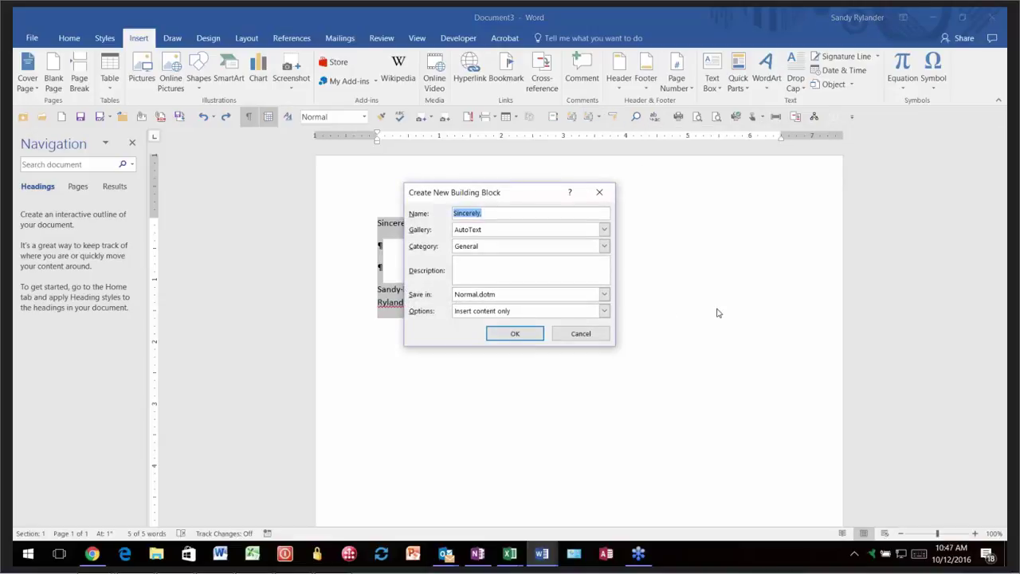
{"action": "type", "text": "Closing"}
{"action": "left_click", "coordinate": [604, 230]}
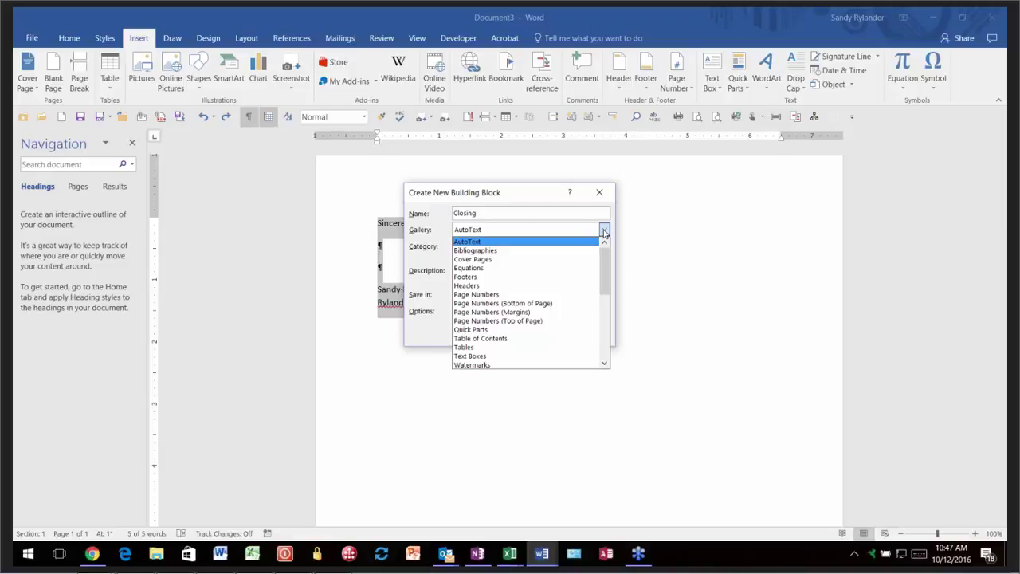
{"action": "left_click", "coordinate": [418, 231]}
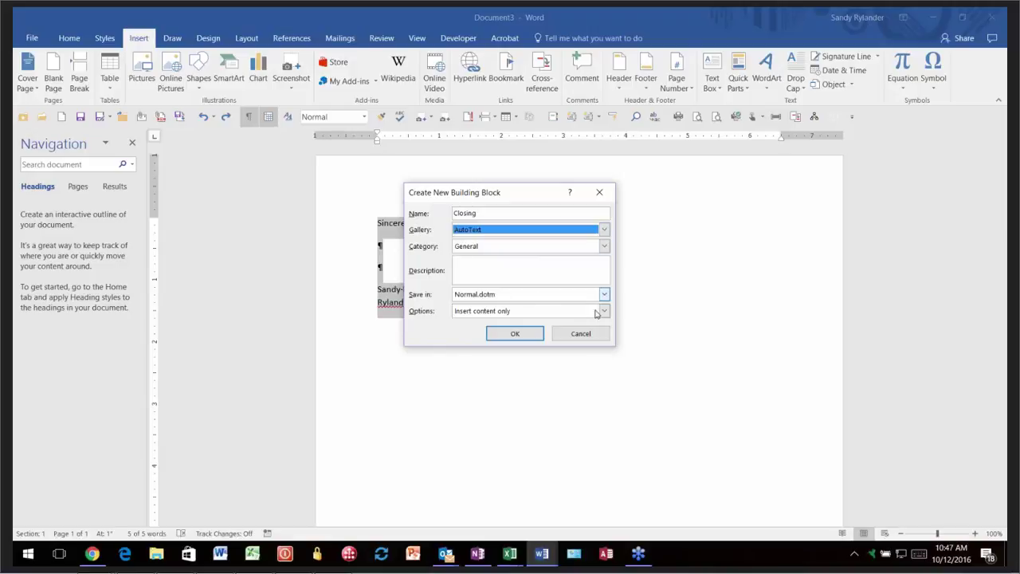
{"action": "left_click", "coordinate": [581, 333]}
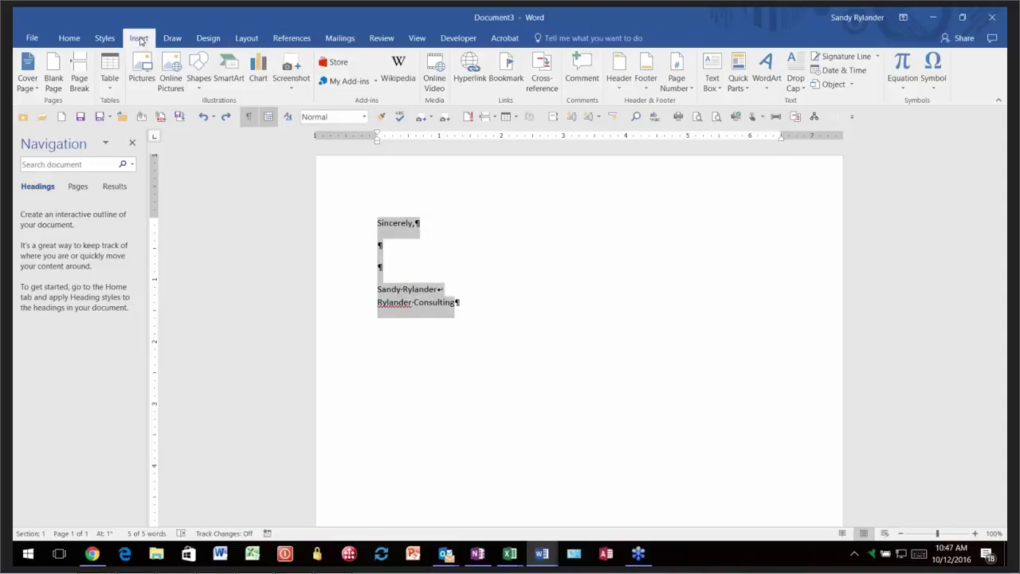
{"action": "left_click", "coordinate": [109, 76]}
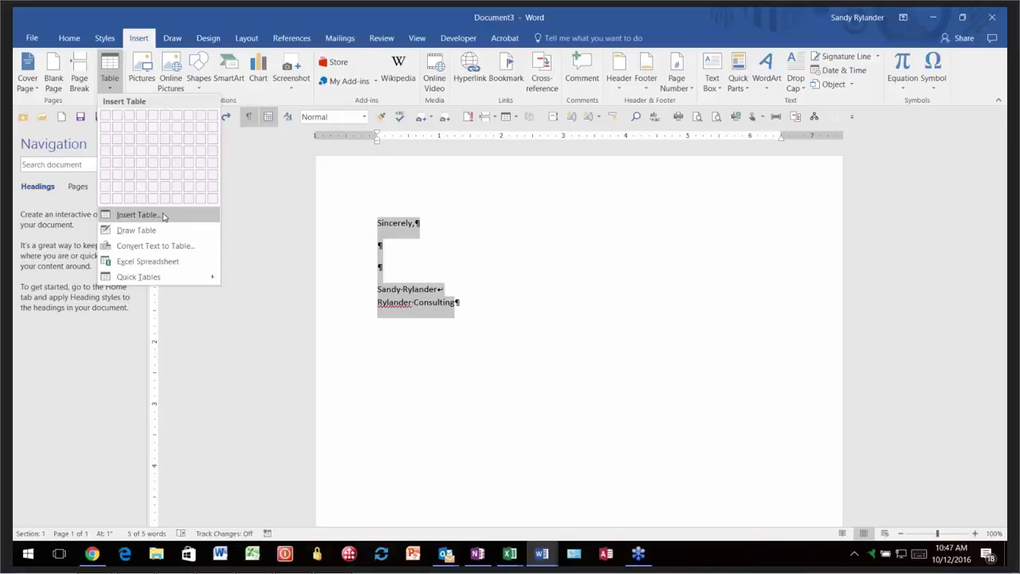
{"action": "mouse_move", "coordinate": [193, 277]}
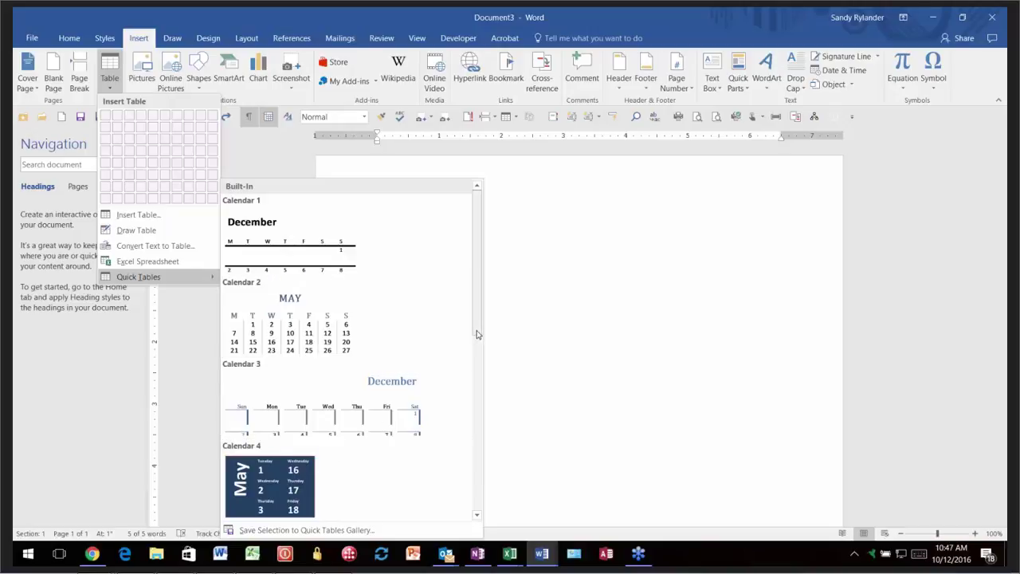
{"action": "left_click_drag", "start_coordinate": [476, 335], "coordinate": [471, 280]}
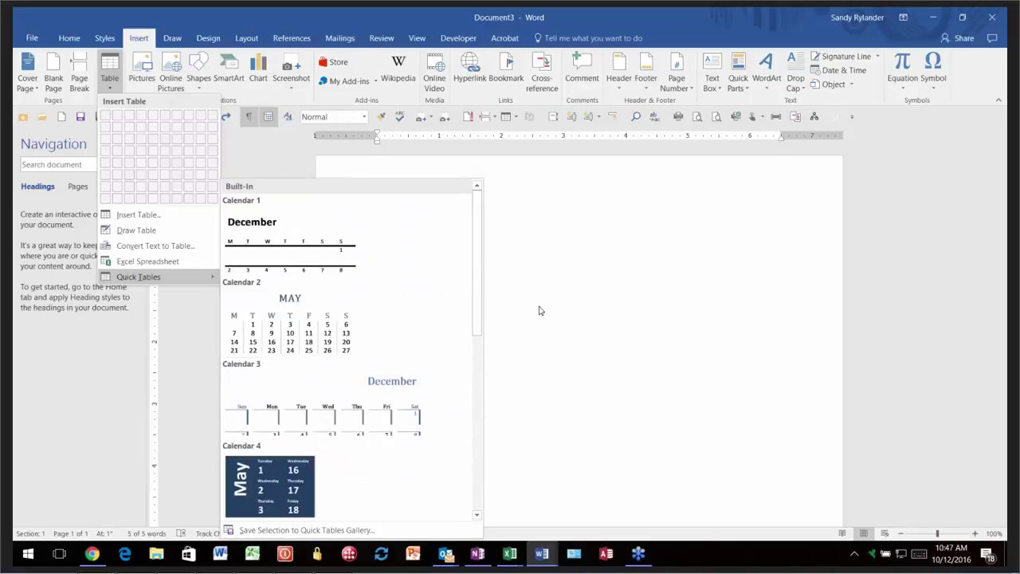
{"action": "left_click", "coordinate": [586, 311]}
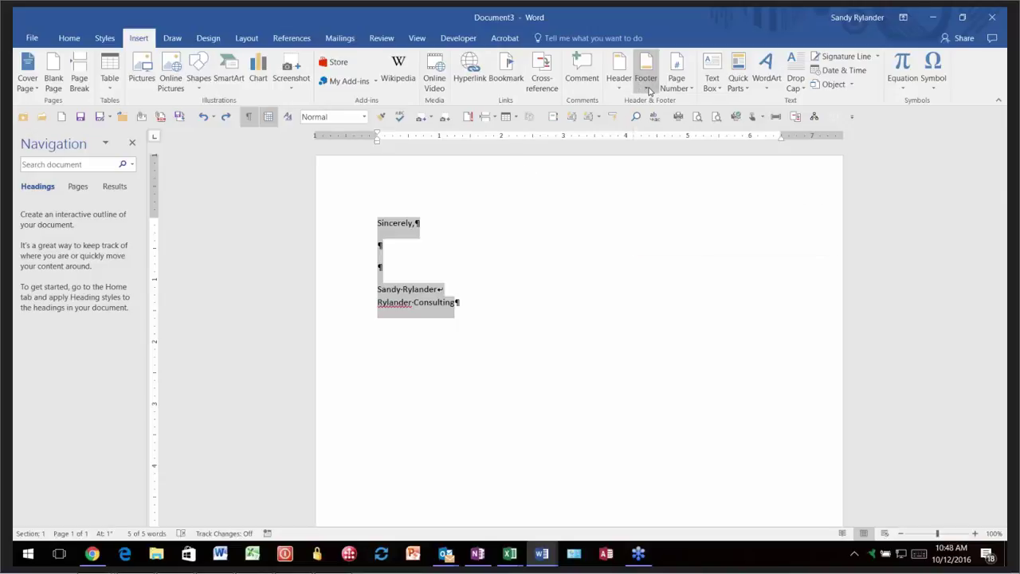
{"action": "left_click", "coordinate": [649, 89]}
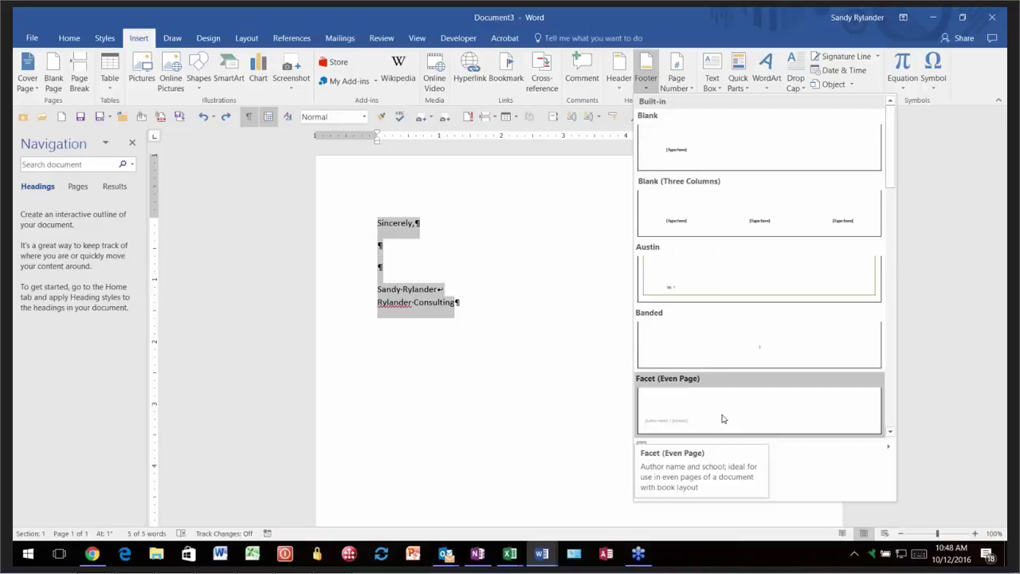
{"action": "left_click", "coordinate": [617, 78]}
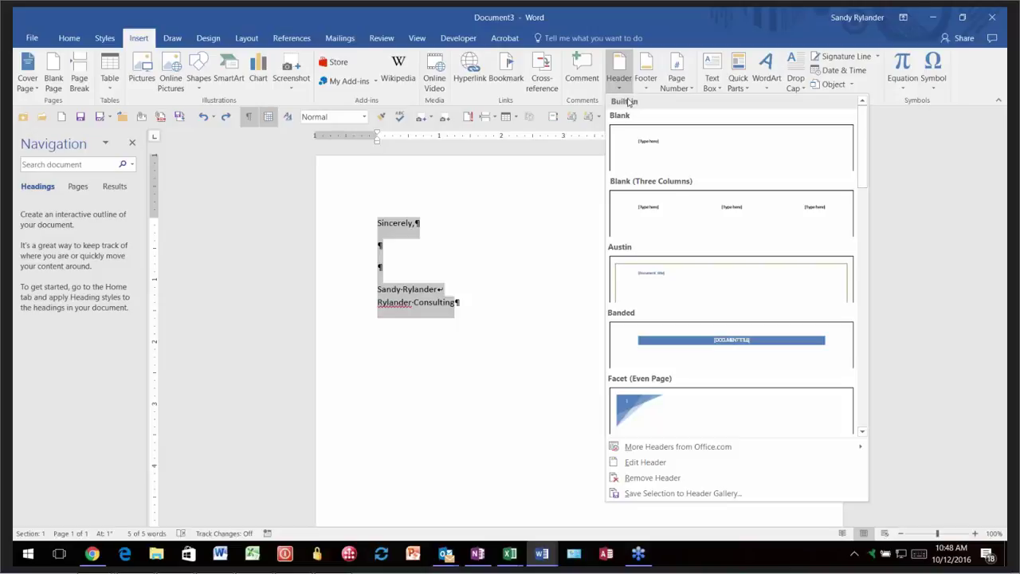
{"action": "left_click", "coordinate": [544, 191]}
{"action": "left_click", "coordinate": [109, 80]}
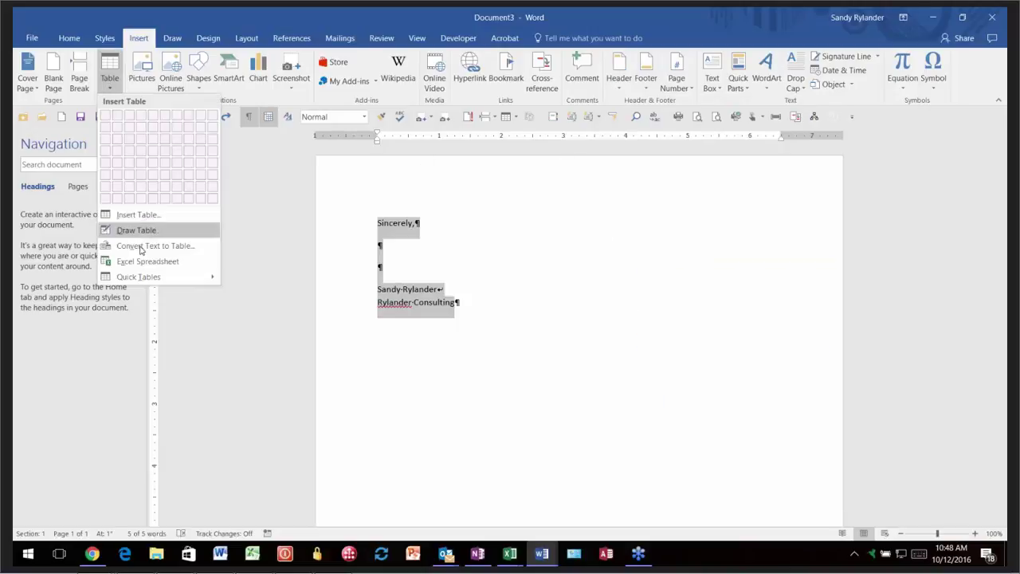
{"action": "mouse_move", "coordinate": [137, 276]}
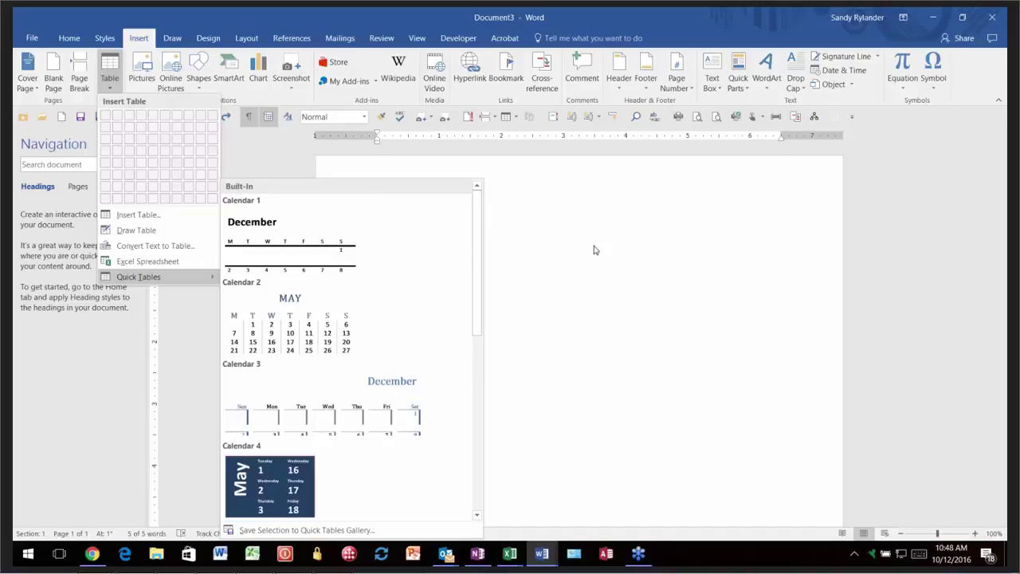
{"action": "key", "text": "Escape"}
{"action": "key", "text": "Escape"}
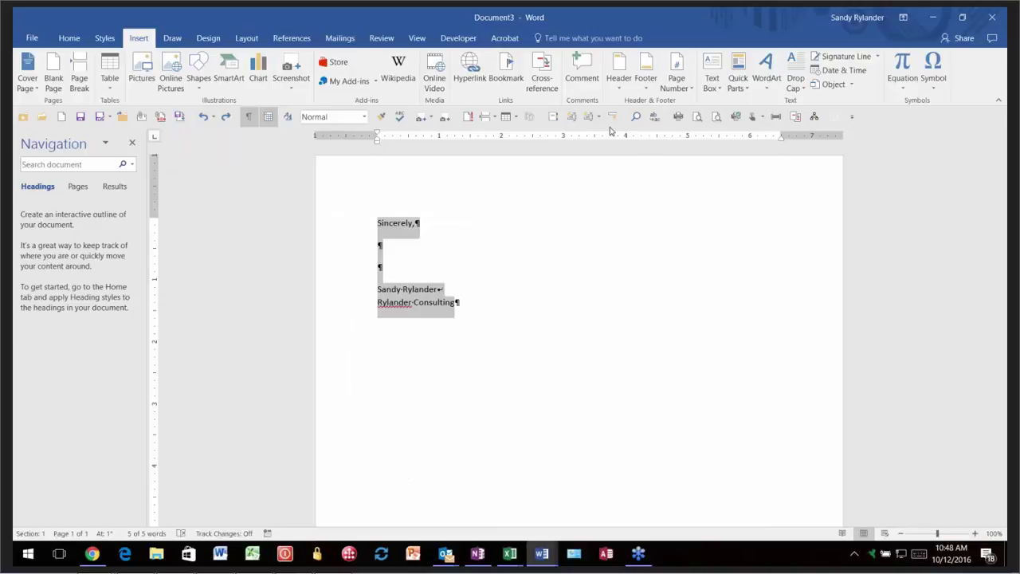
- Choose Save Selection to AutoText Gallery from the AutoText button for the signature block
{"action": "left_click", "coordinate": [598, 120]}
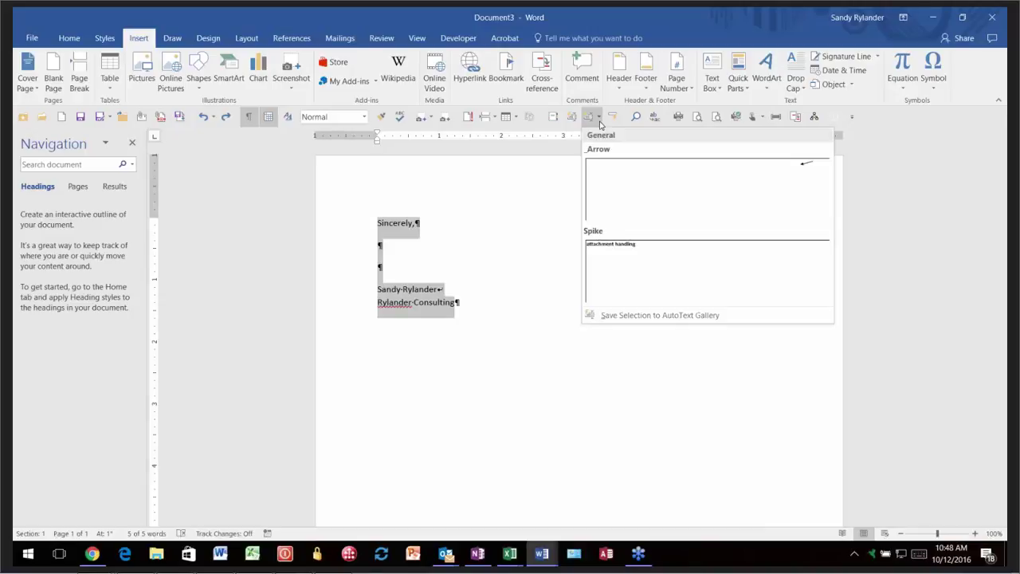
{"action": "left_click", "coordinate": [645, 315]}
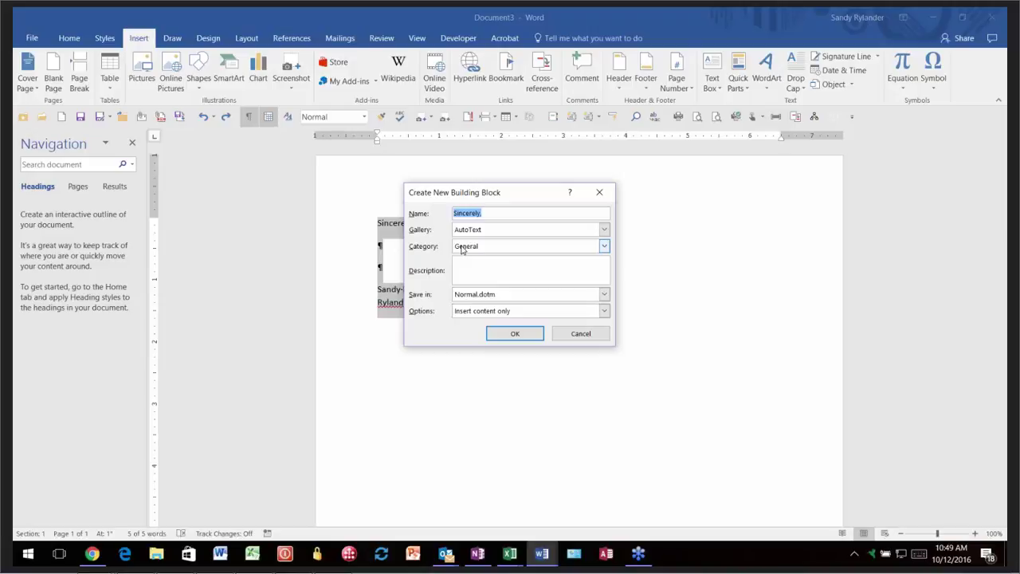
- Create a new building-block category and name it '_Letter Parts' for the Sincerely closing
{"action": "left_click", "coordinate": [604, 246]}
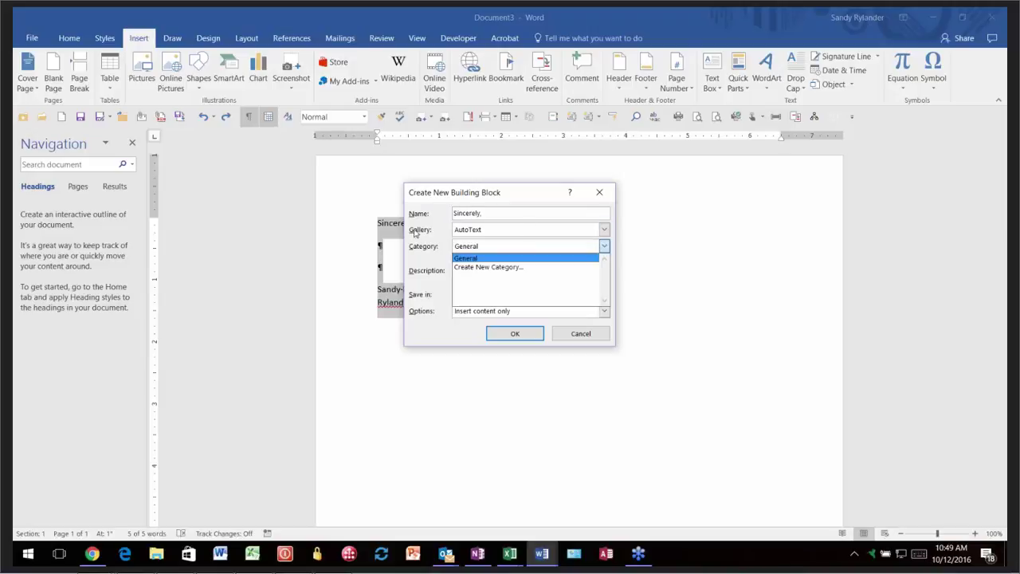
{"action": "left_click", "coordinate": [483, 267]}
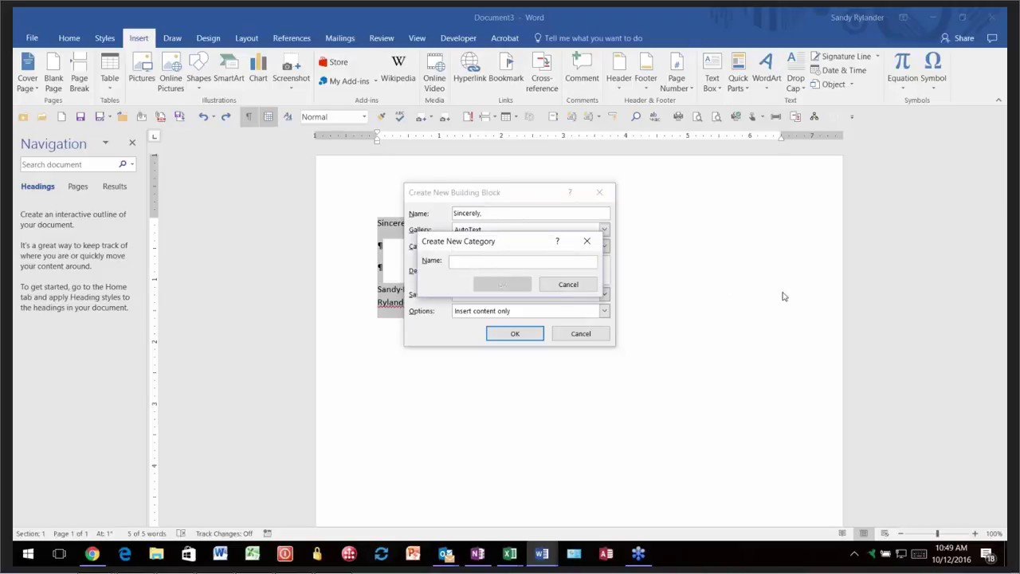
{"action": "type", "text": "J"}
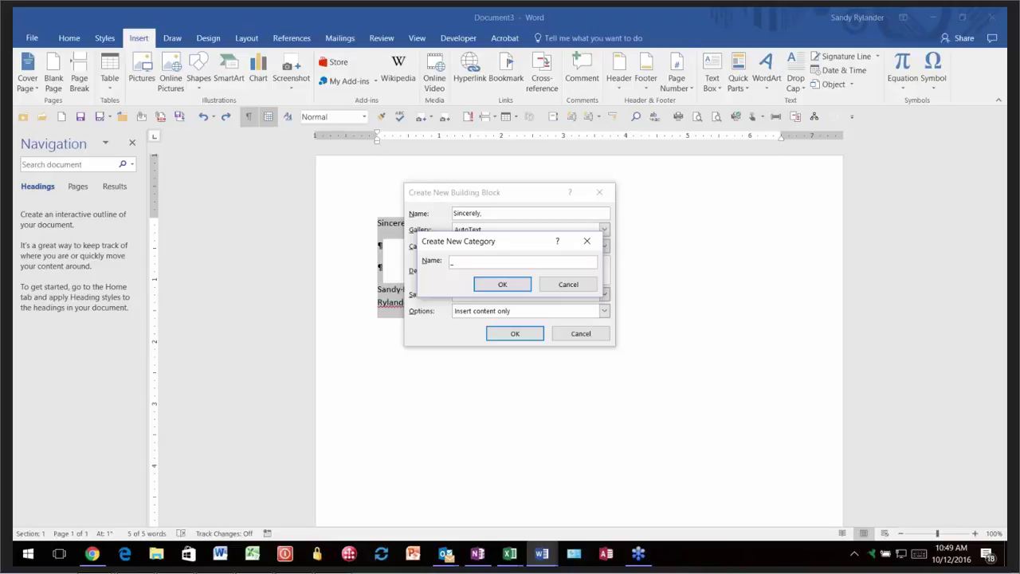
{"action": "type", "text": "R"}
{"action": "key", "text": "BackSpace"}
{"action": "type", "text": "Clo"}
{"action": "key", "text": "BackSpace"}
{"action": "key", "text": "BackSpace"}
{"action": "key", "text": "BackSpace"}
{"action": "type", "text": "Letter Parts"}
- Confirm the _Letter Parts category and save 'Sincerely,' as AutoText with Insert content only
{"action": "left_click", "coordinate": [500, 285]}
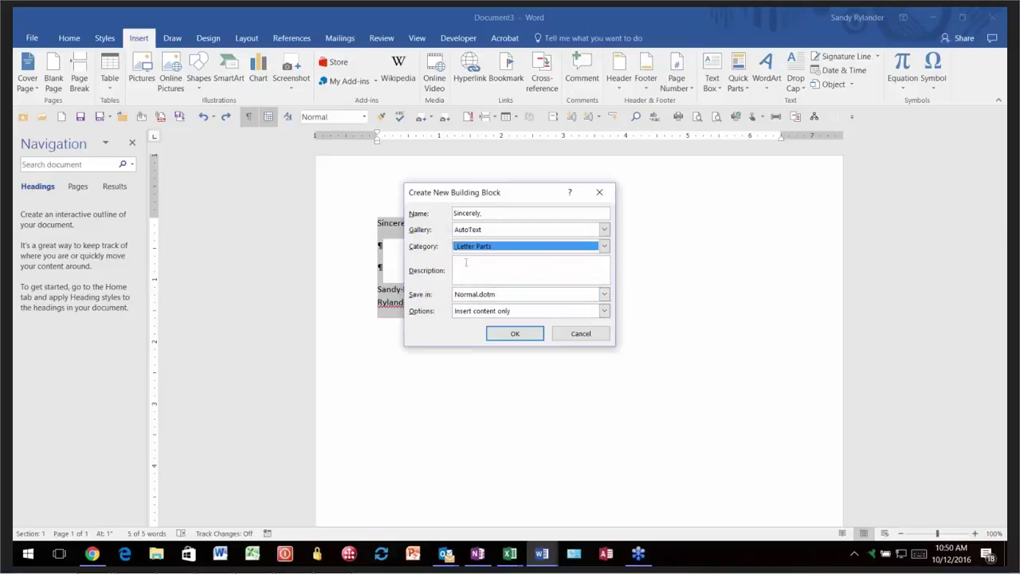
{"action": "left_click", "coordinate": [465, 263]}
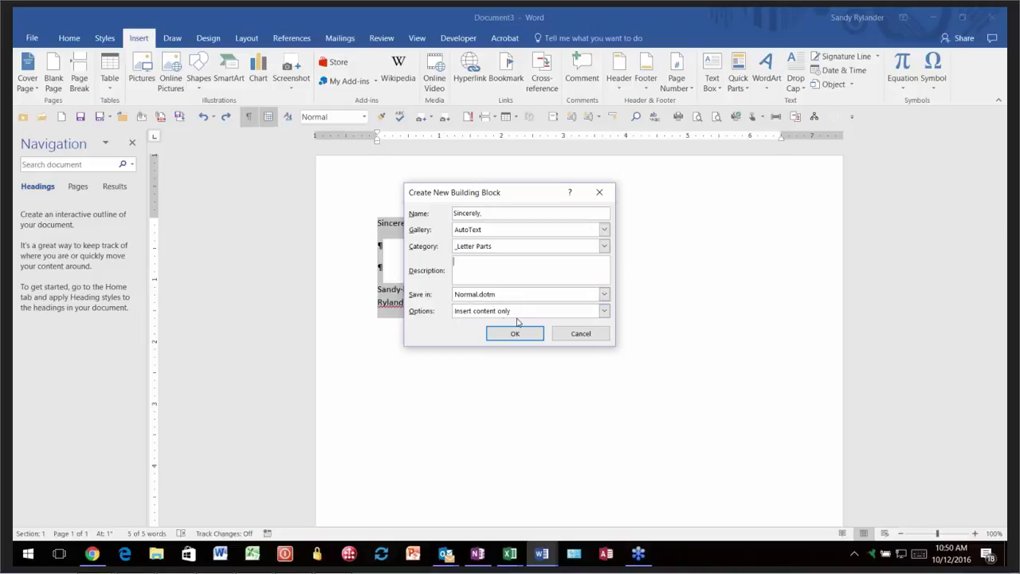
{"action": "left_click", "coordinate": [504, 311]}
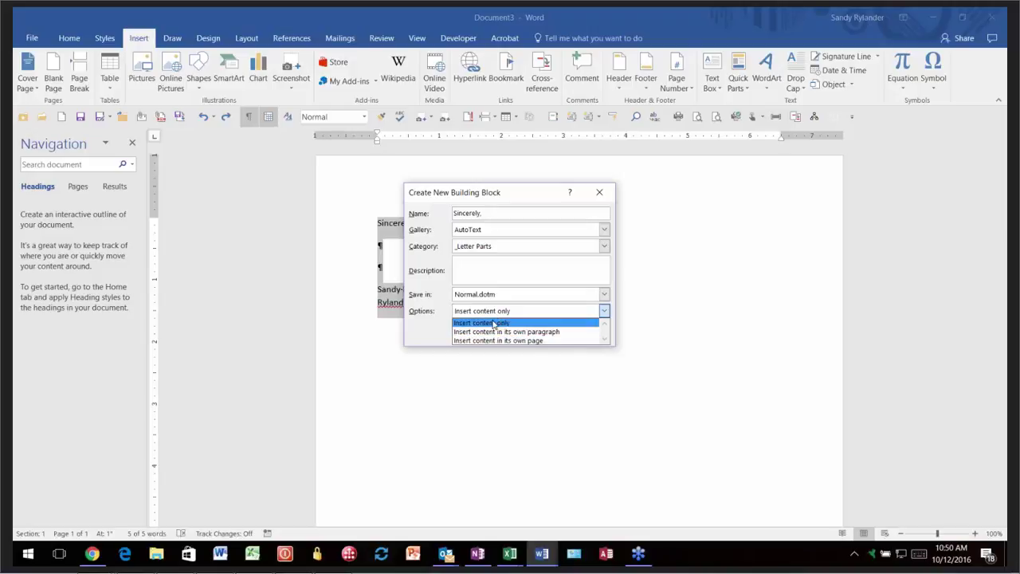
{"action": "left_click", "coordinate": [494, 323]}
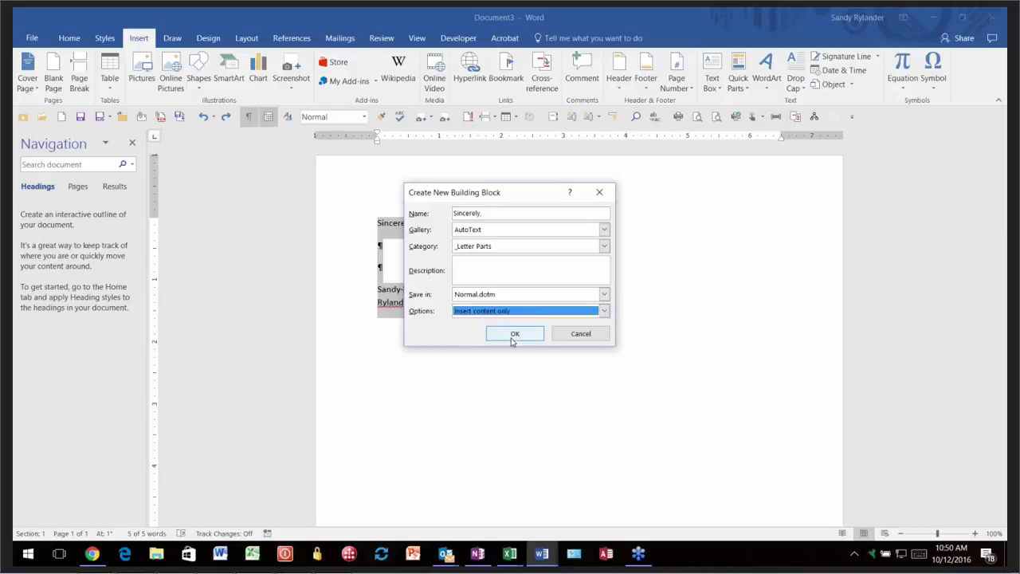
{"action": "left_click", "coordinate": [513, 335]}
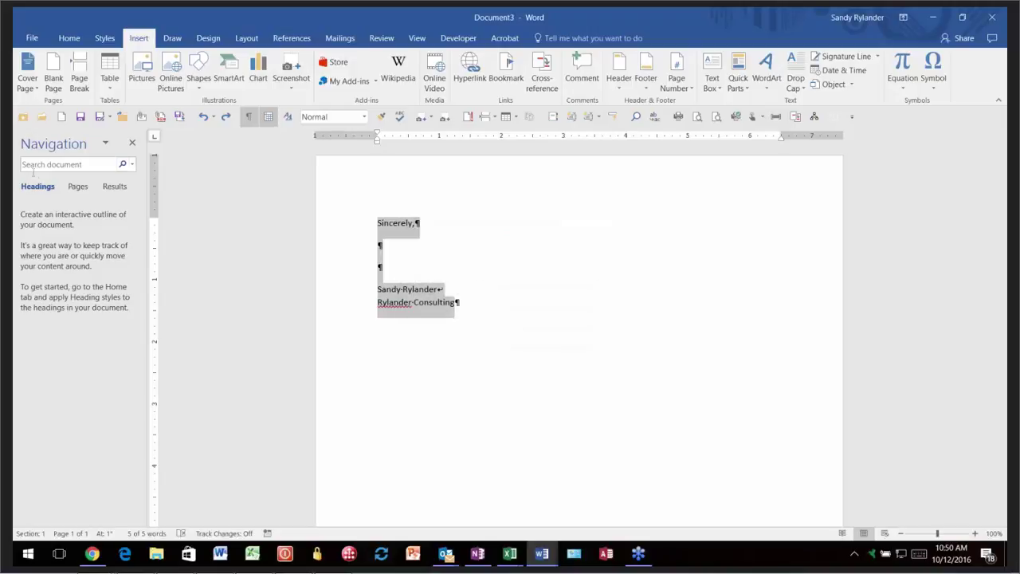
- Open a new blank document and insert the 'Sincerely,' closing from the _Letter Parts AutoText gallery
{"action": "left_click", "coordinate": [61, 116]}
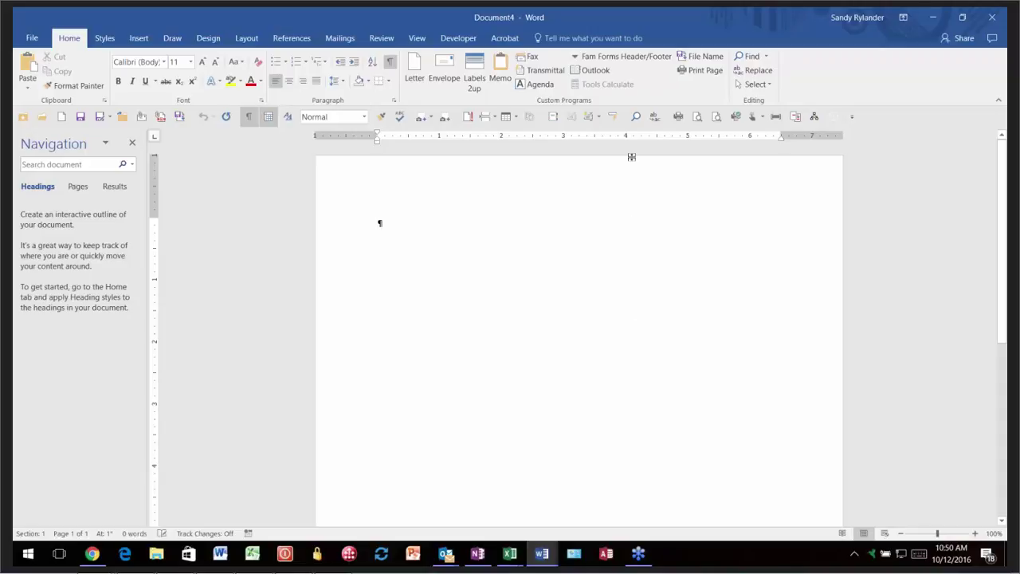
{"action": "left_click", "coordinate": [598, 118]}
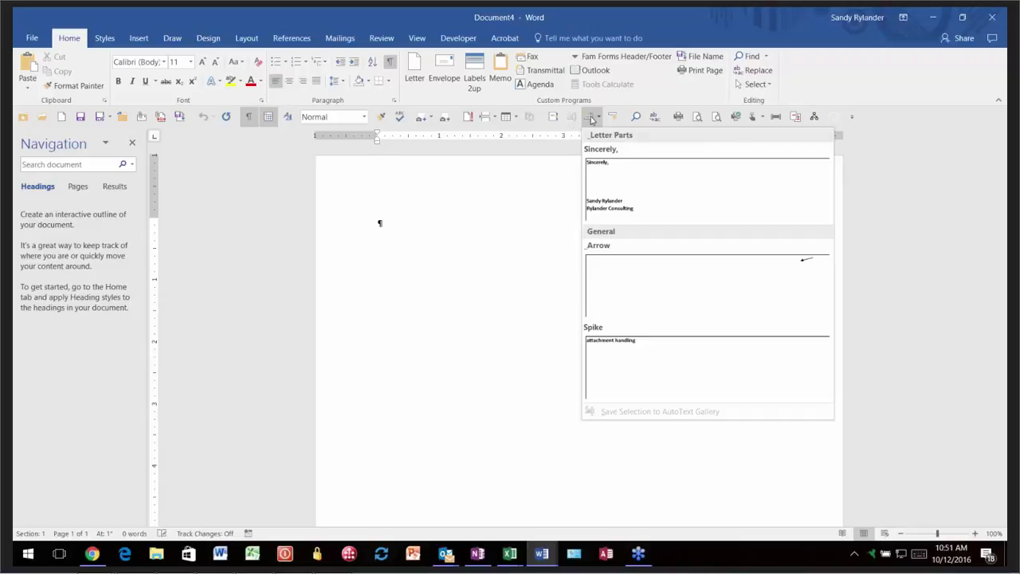
{"action": "left_click", "coordinate": [625, 182]}
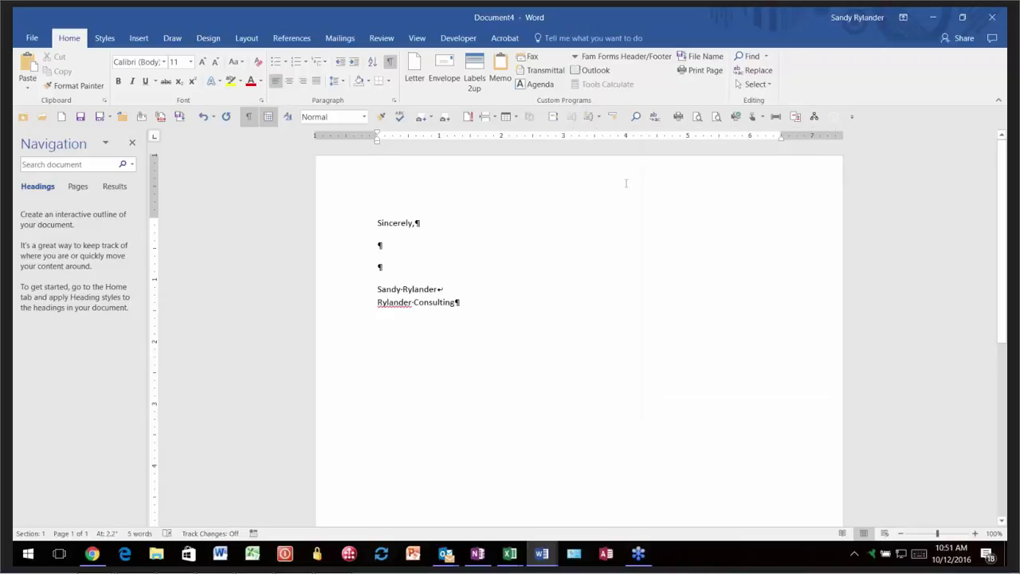
{"action": "left_click", "coordinate": [600, 120]}
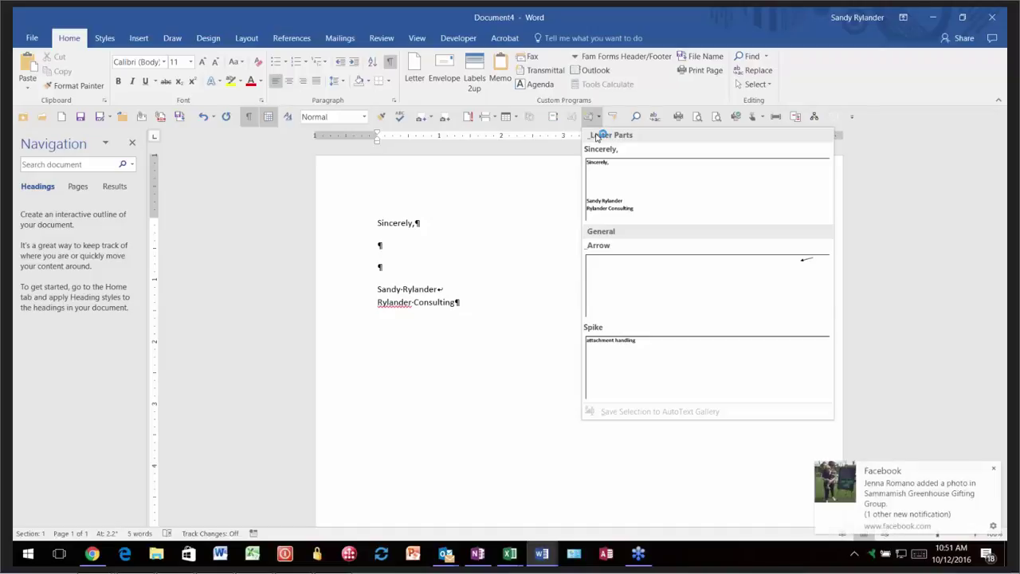
{"action": "left_click", "coordinate": [618, 209]}
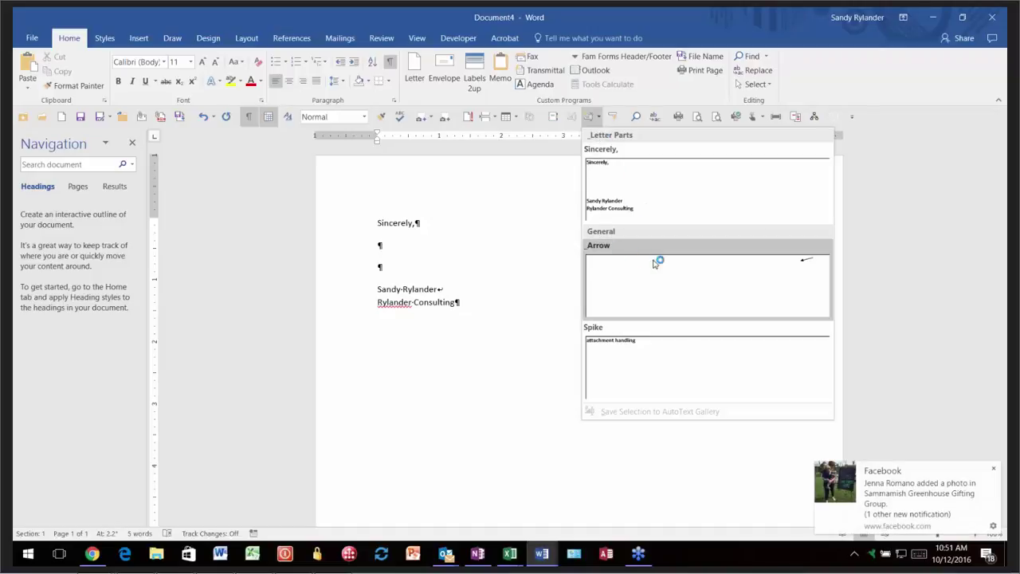
{"action": "left_click", "coordinate": [994, 469]}
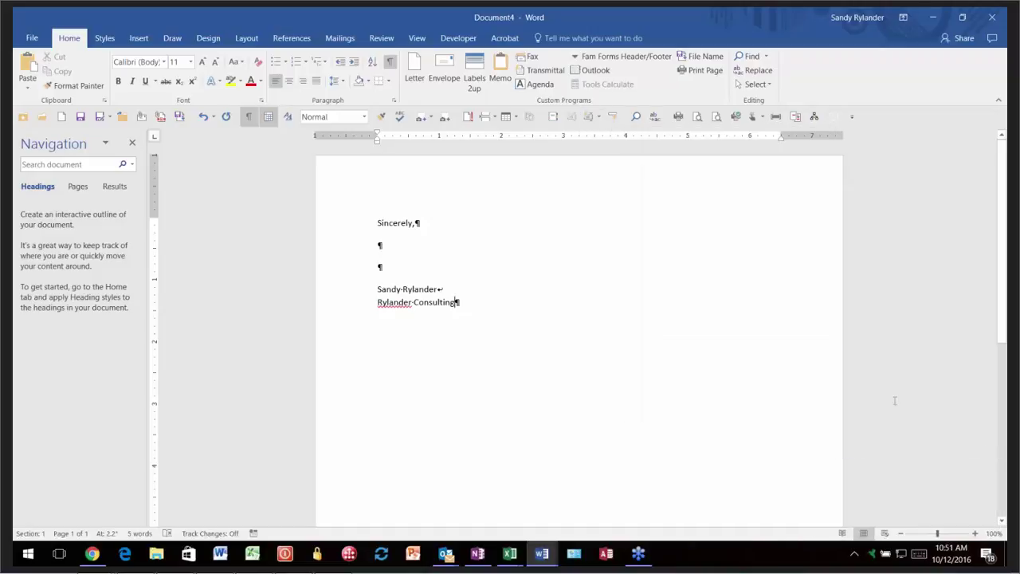
{"action": "left_click", "coordinate": [599, 119]}
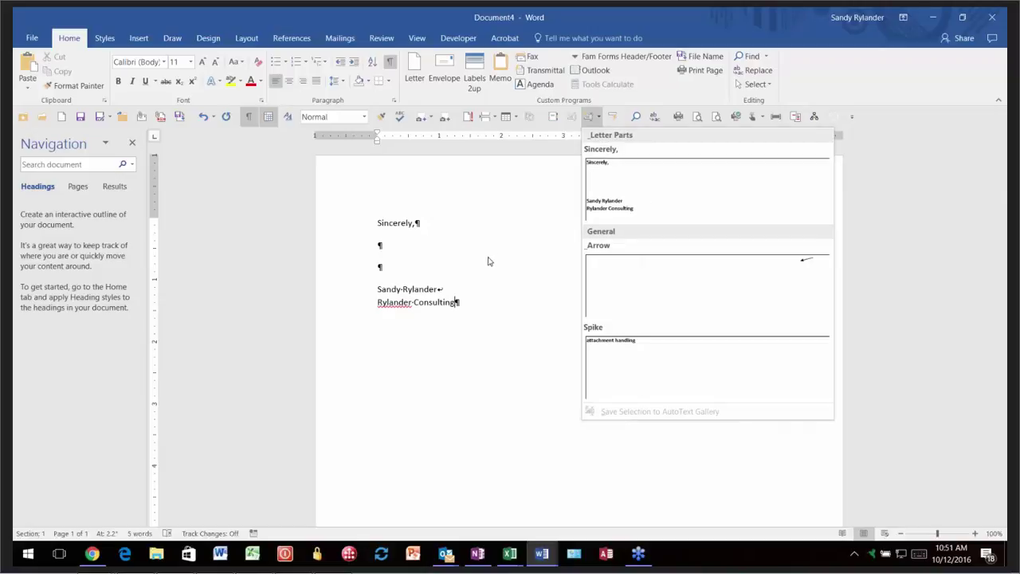
{"action": "left_click", "coordinate": [386, 229]}
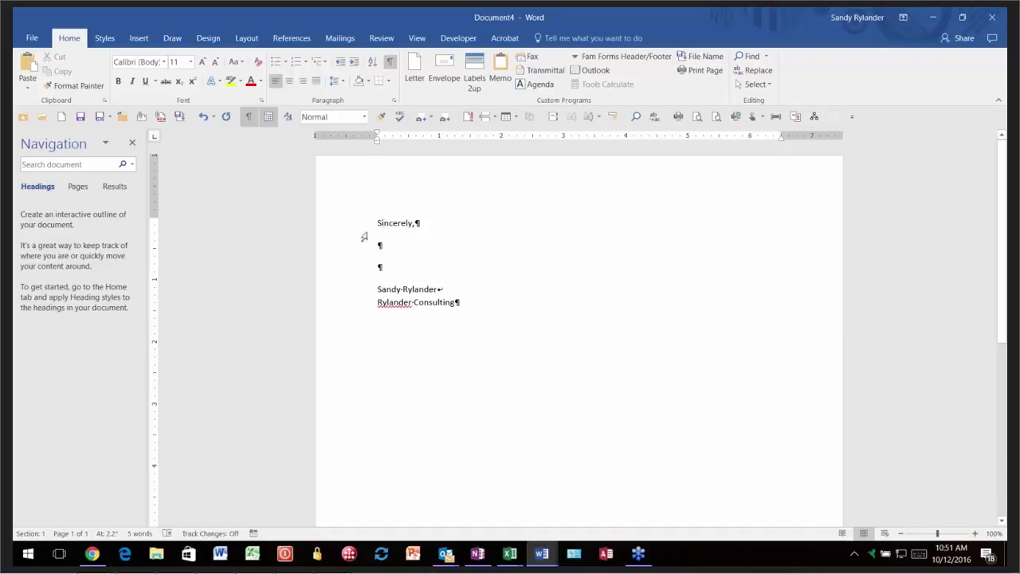
- Indent the closing block to 3 inches, then draft a 'Closing' AutoText entry under _Letter Parts and cancel it
{"action": "left_click_drag", "start_coordinate": [363, 226], "coordinate": [370, 310]}
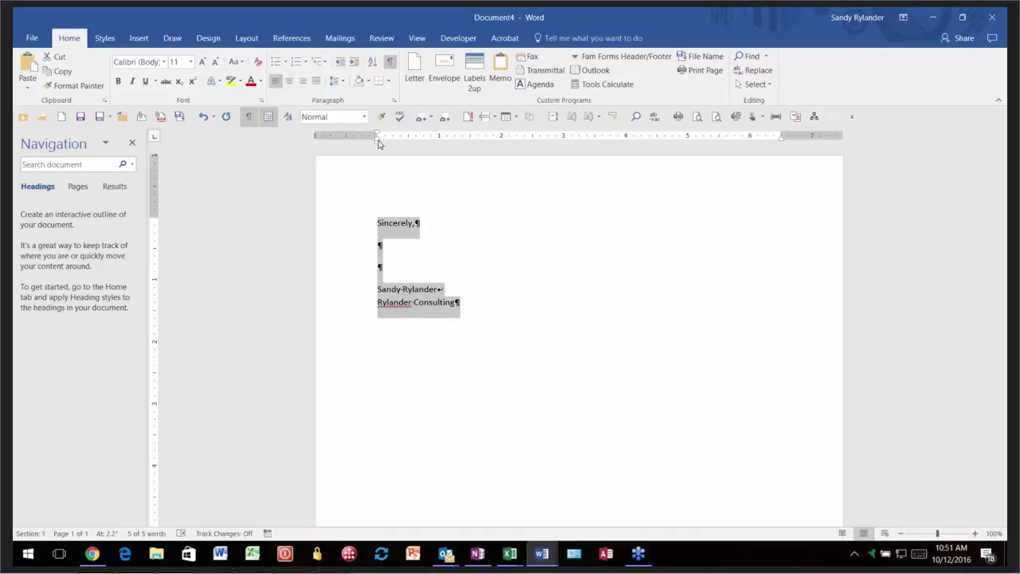
{"action": "left_click_drag", "start_coordinate": [377, 141], "coordinate": [562, 159]}
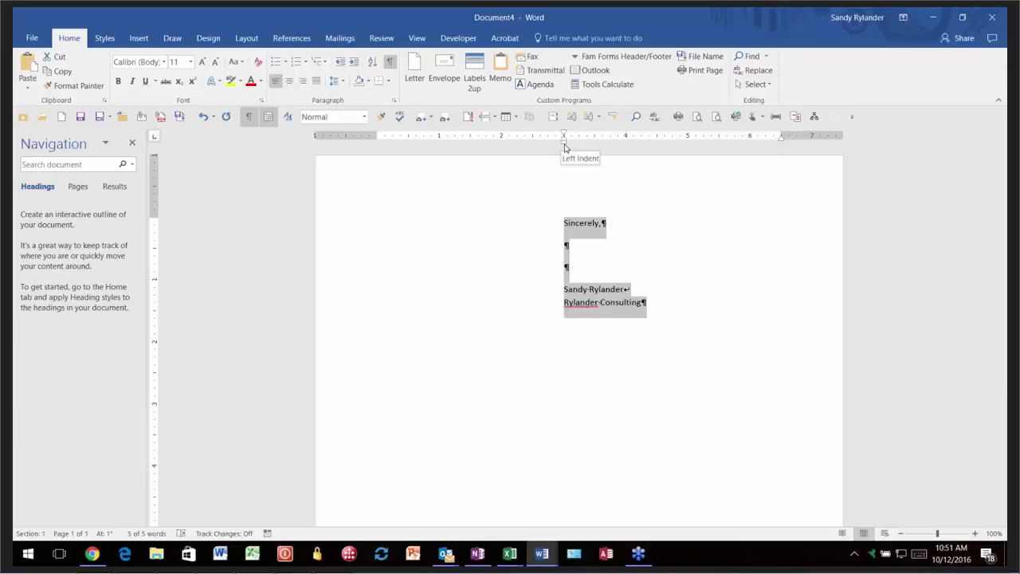
{"action": "left_click", "coordinate": [598, 117]}
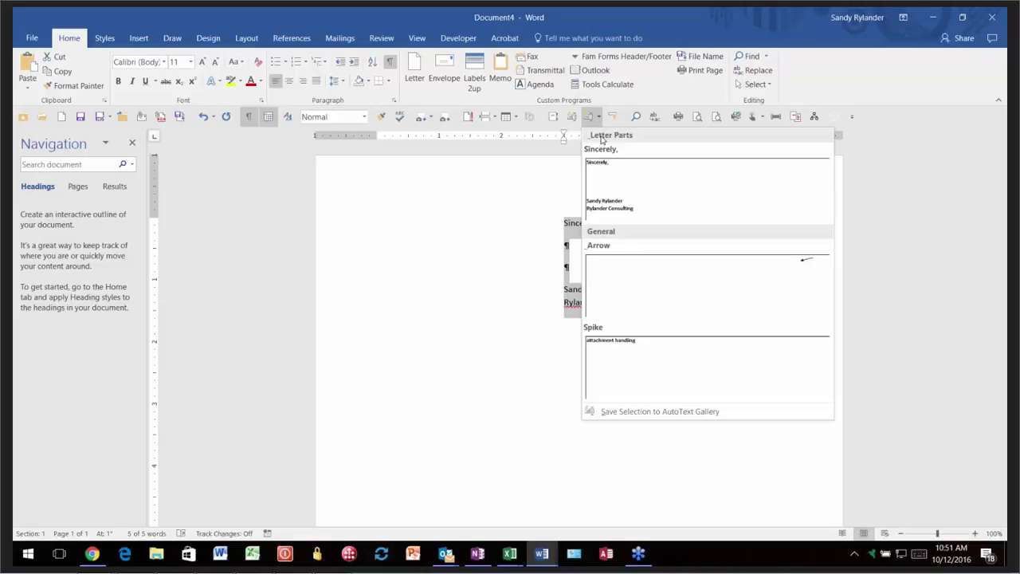
{"action": "left_click", "coordinate": [651, 410]}
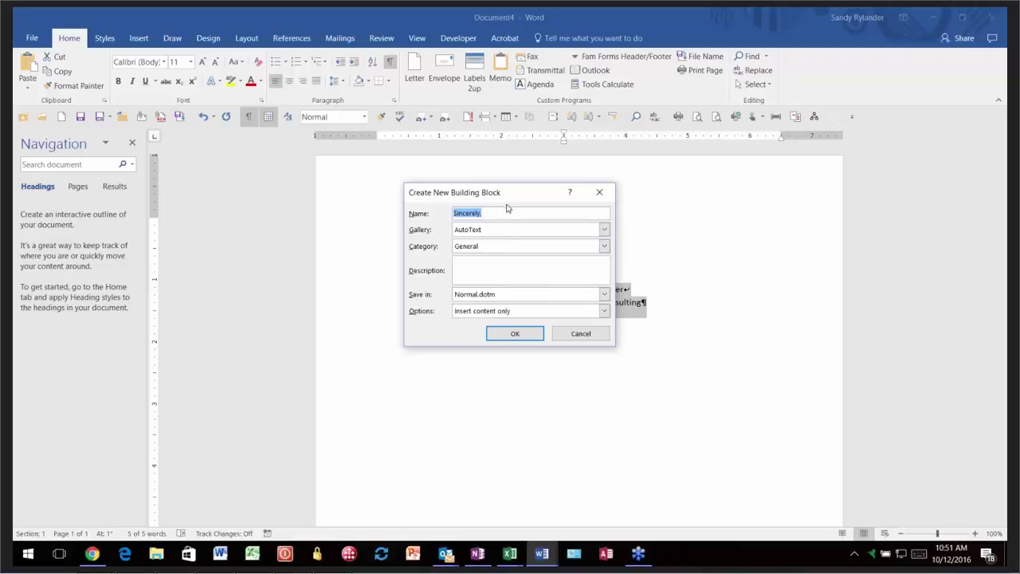
{"action": "type", "text": "Closing"}
{"action": "left_click", "coordinate": [481, 251]}
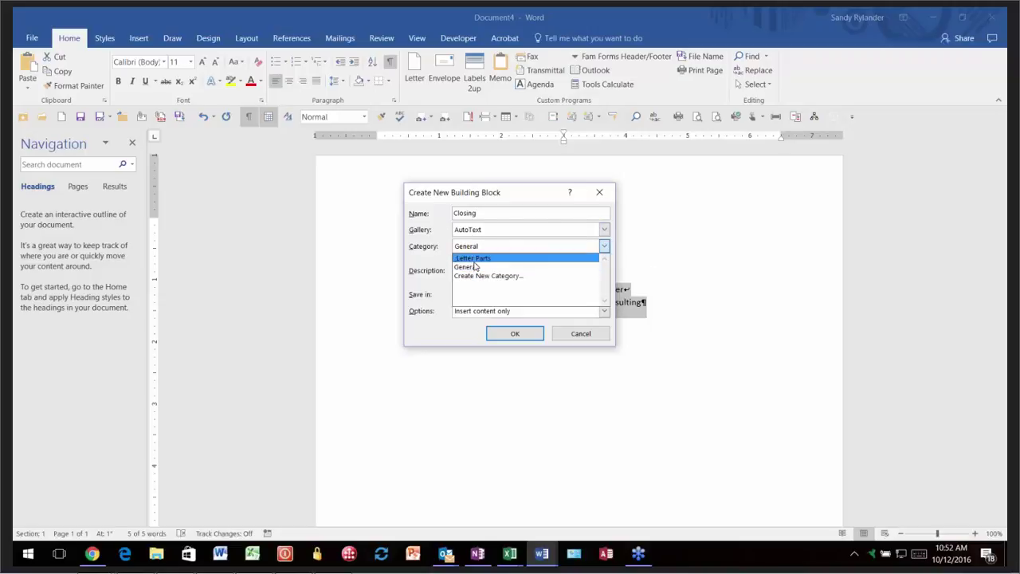
{"action": "left_click", "coordinate": [474, 260]}
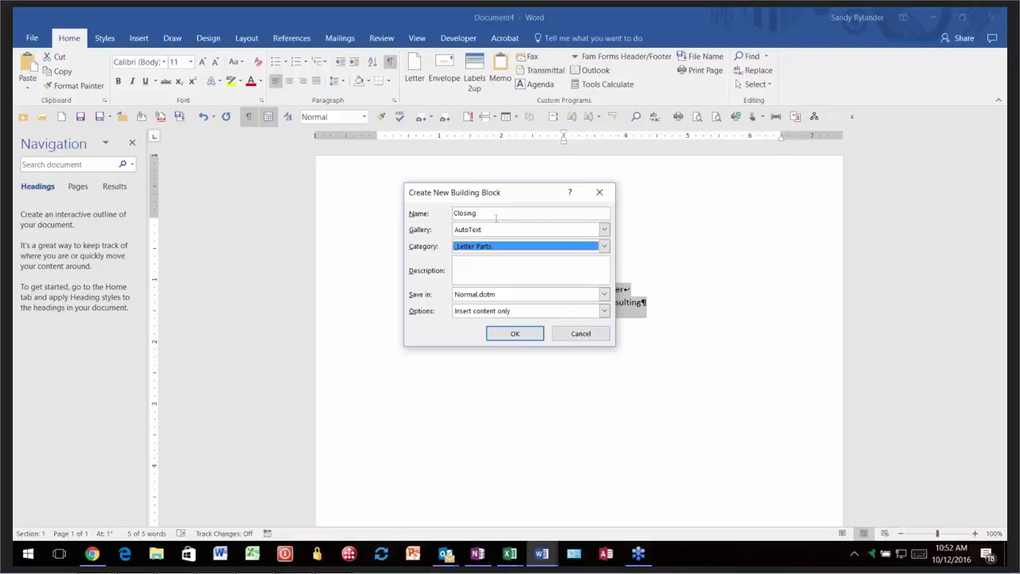
{"action": "left_click", "coordinate": [579, 333]}
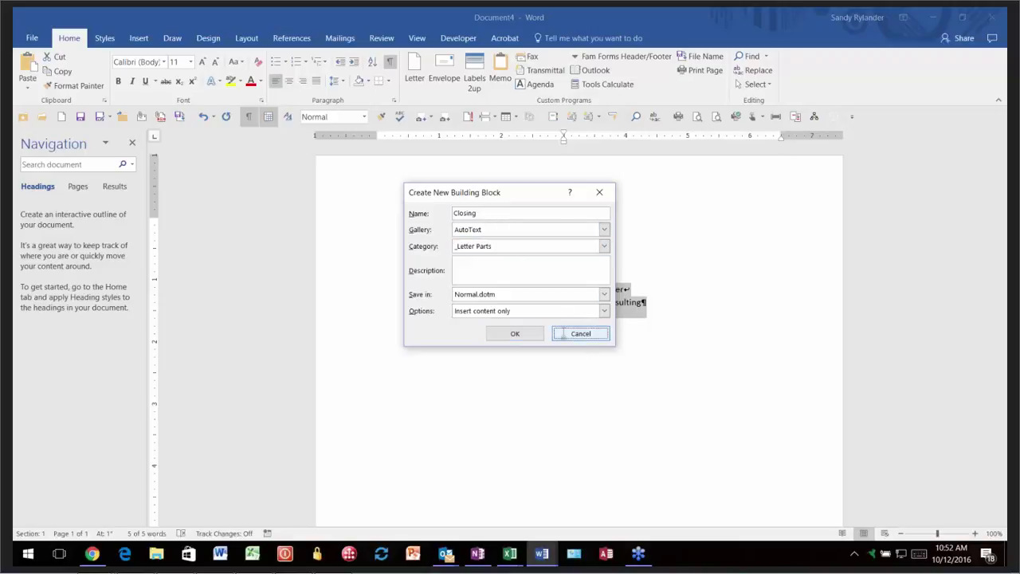
- Review the Sincerely, AutoText entry's properties and close them without changes
{"action": "left_click", "coordinate": [598, 117]}
{"action": "right_click", "coordinate": [619, 168]}
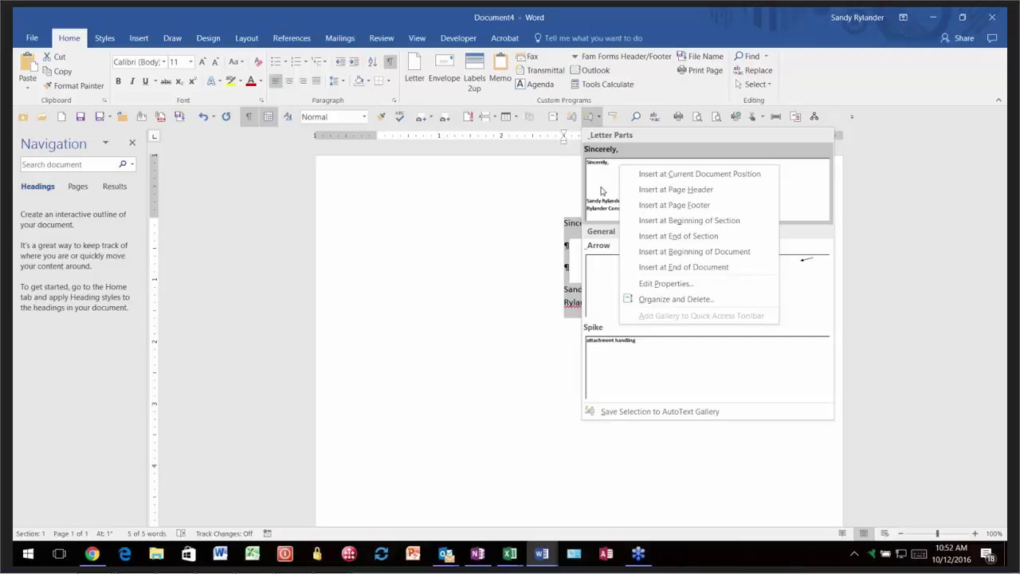
{"action": "left_click", "coordinate": [684, 283]}
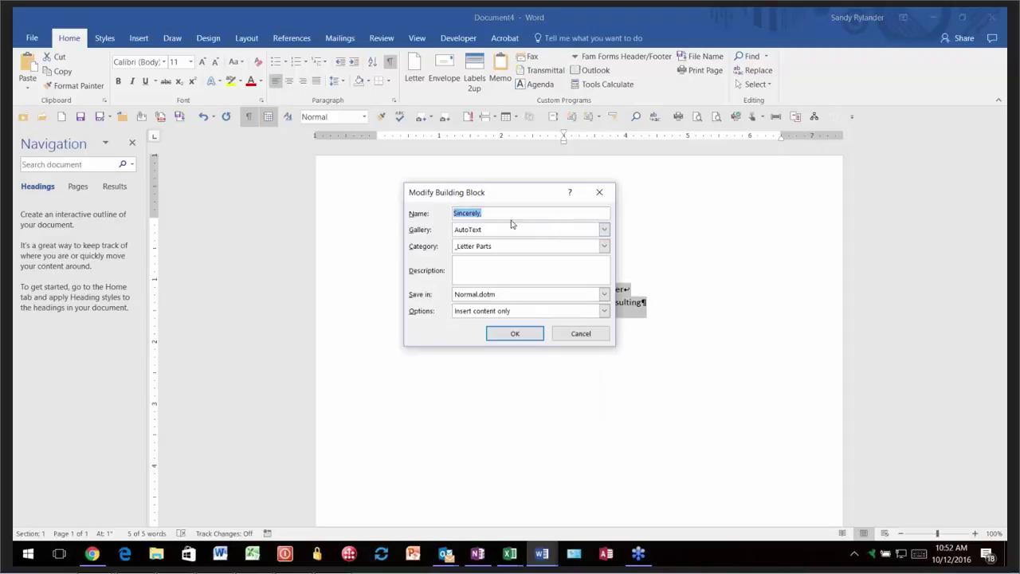
{"action": "left_click_drag", "start_coordinate": [493, 195], "coordinate": [445, 333]}
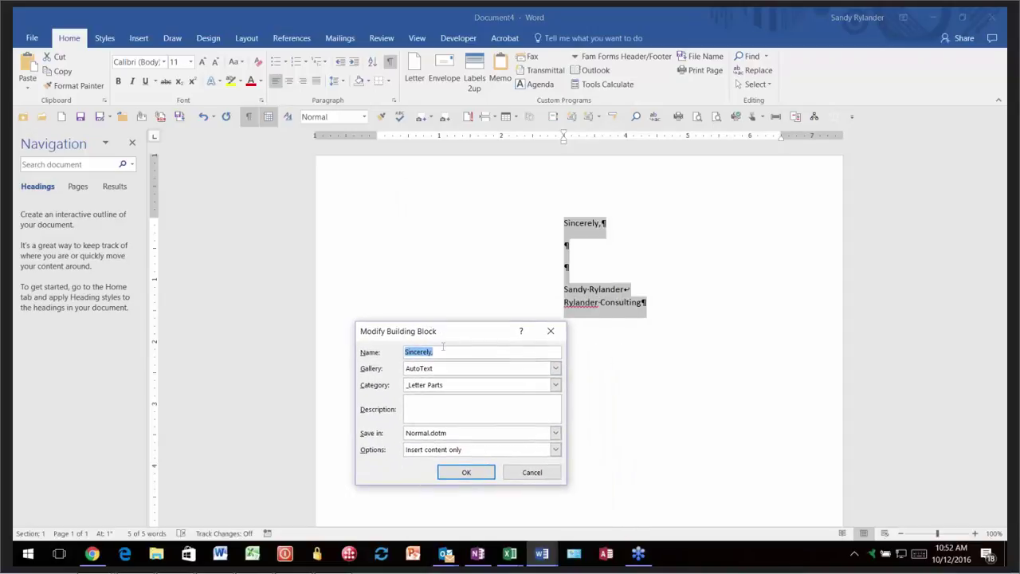
{"action": "left_click", "coordinate": [533, 472]}
- Add a blank paragraph below the closing and recheck the Sincerely, entry's properties unchanged
{"action": "left_click", "coordinate": [614, 369]}
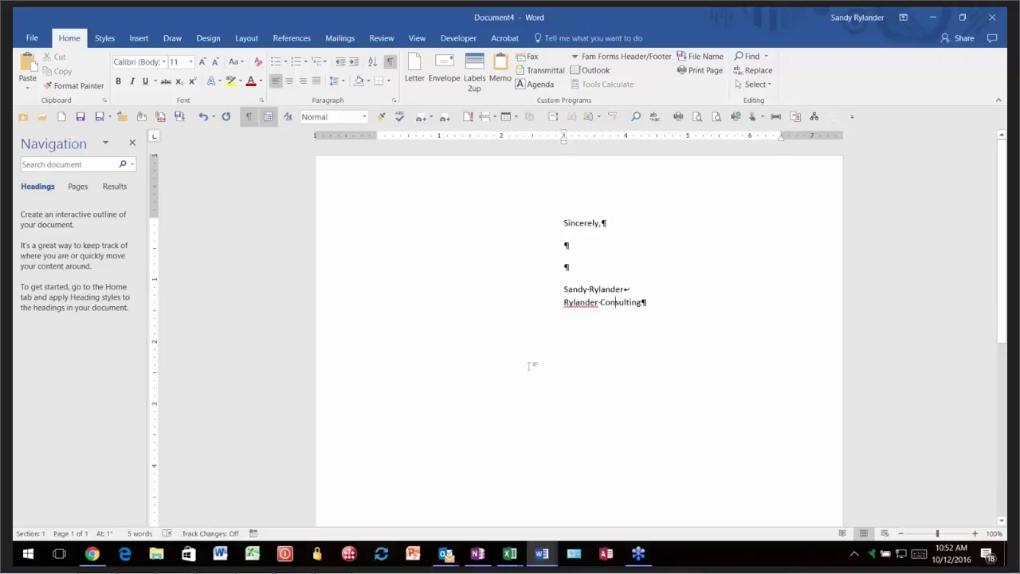
{"action": "left_click", "coordinate": [673, 318]}
{"action": "key", "text": "Return"}
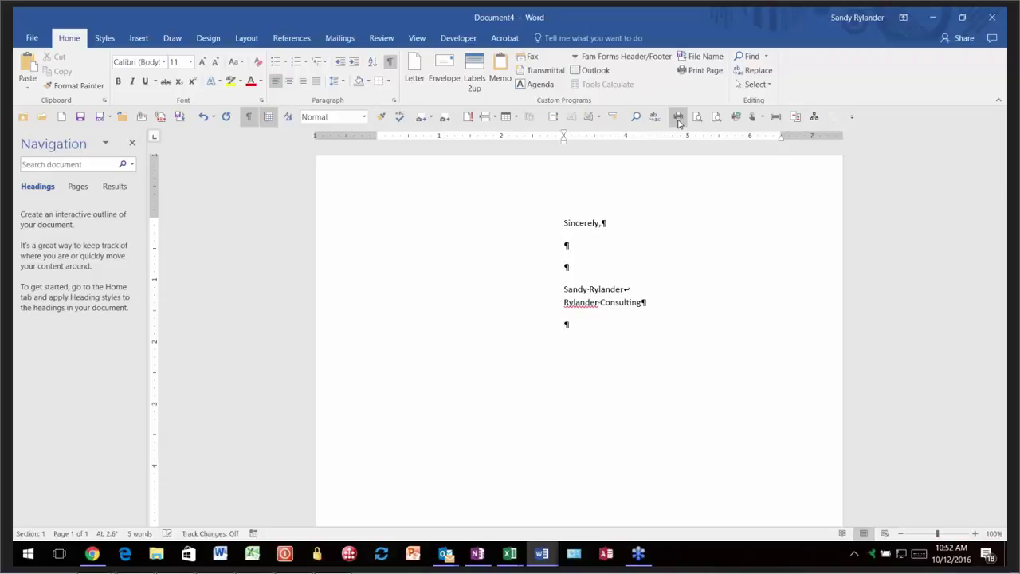
{"action": "left_click", "coordinate": [598, 117]}
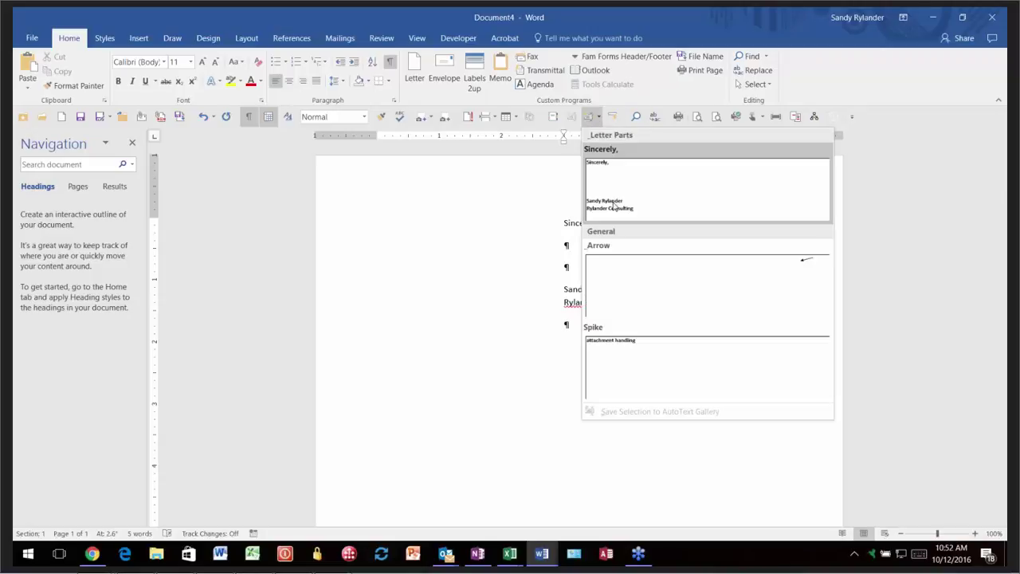
{"action": "right_click", "coordinate": [617, 185]}
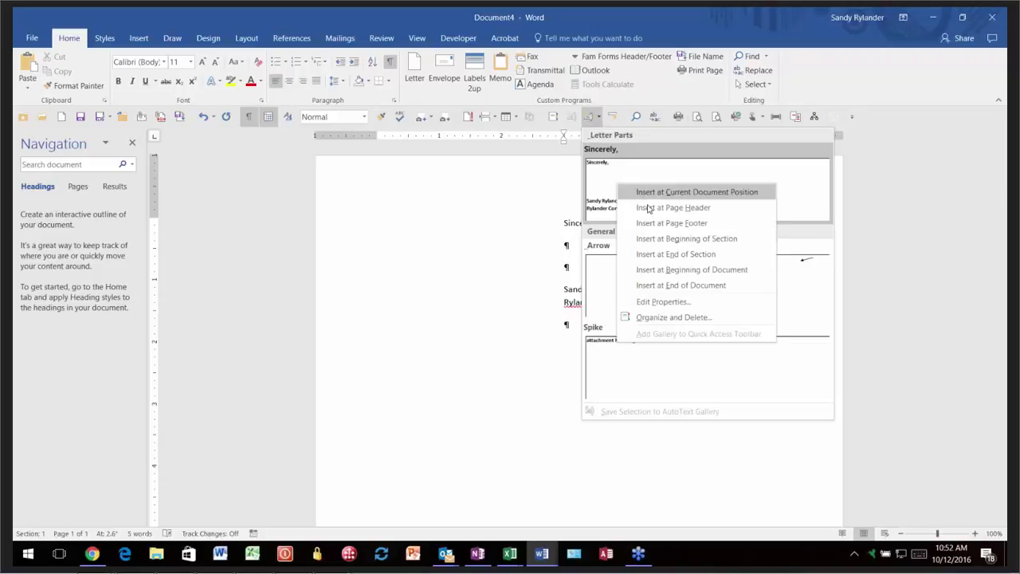
{"action": "left_click", "coordinate": [673, 301]}
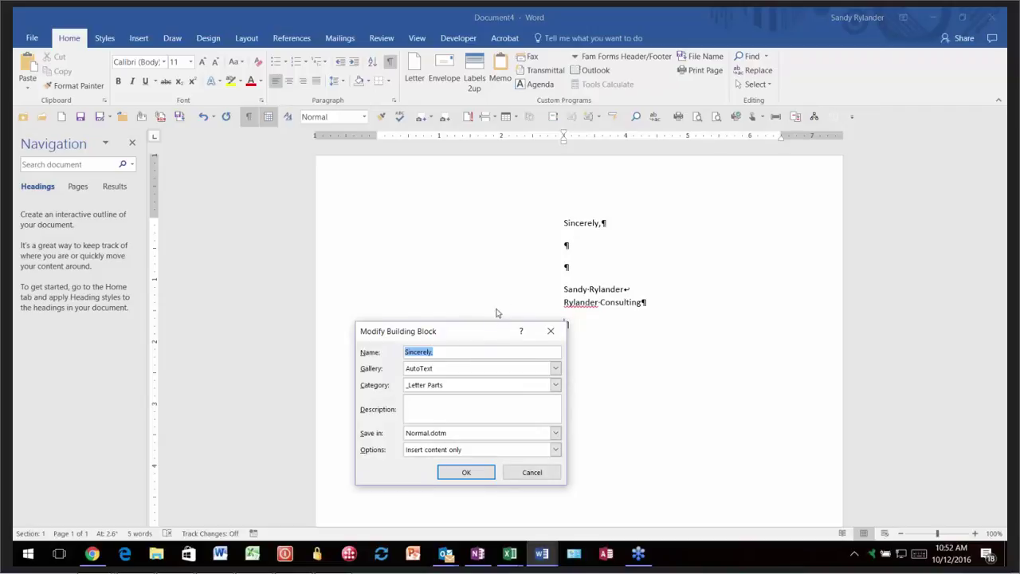
{"action": "left_click_drag", "start_coordinate": [459, 332], "coordinate": [455, 276]}
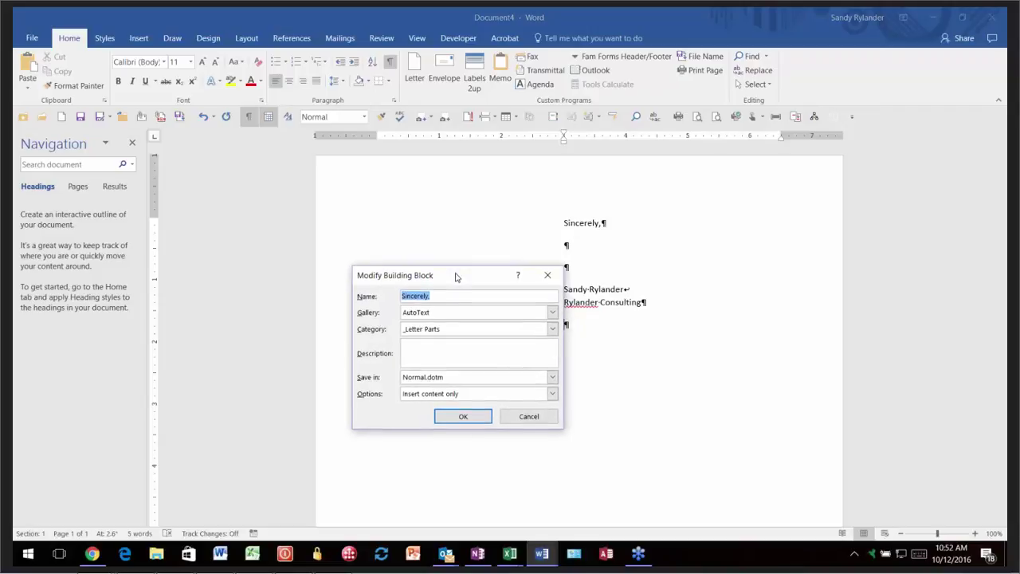
{"action": "left_click", "coordinate": [529, 416]}
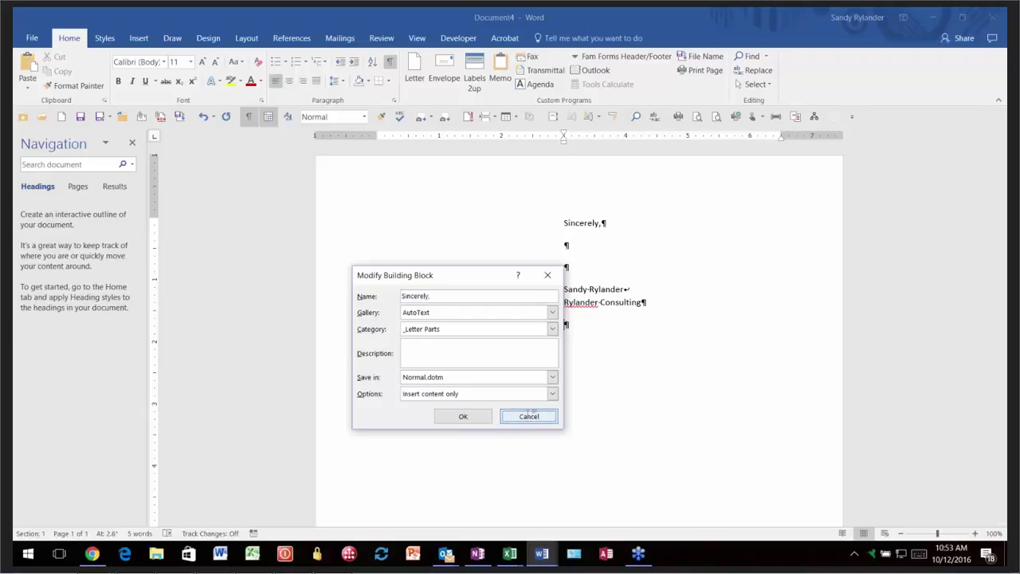
- Select the whole signature block from Sincerely, down through the blank lines
{"action": "left_click", "coordinate": [599, 120]}
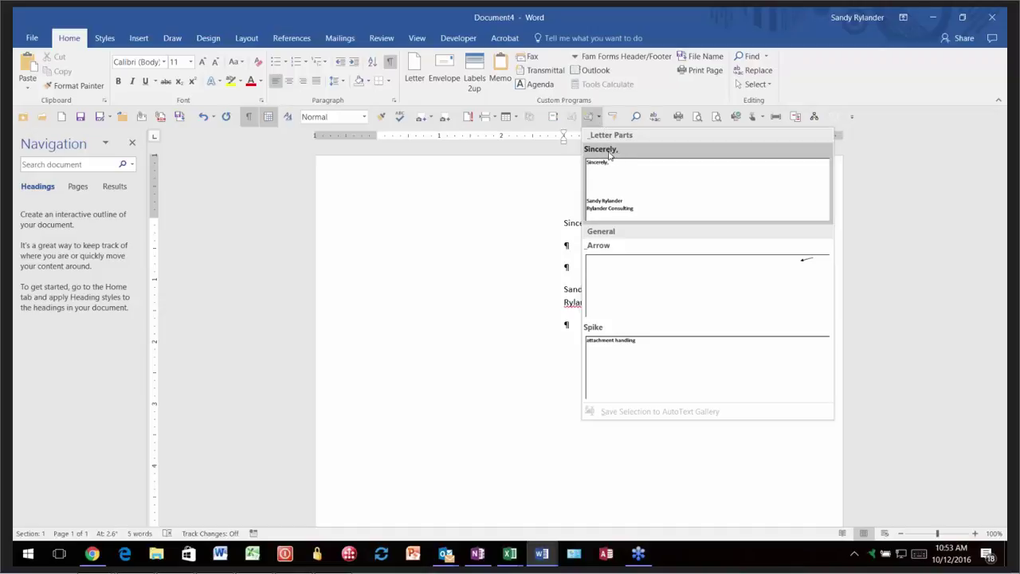
{"action": "left_click", "coordinate": [541, 157]}
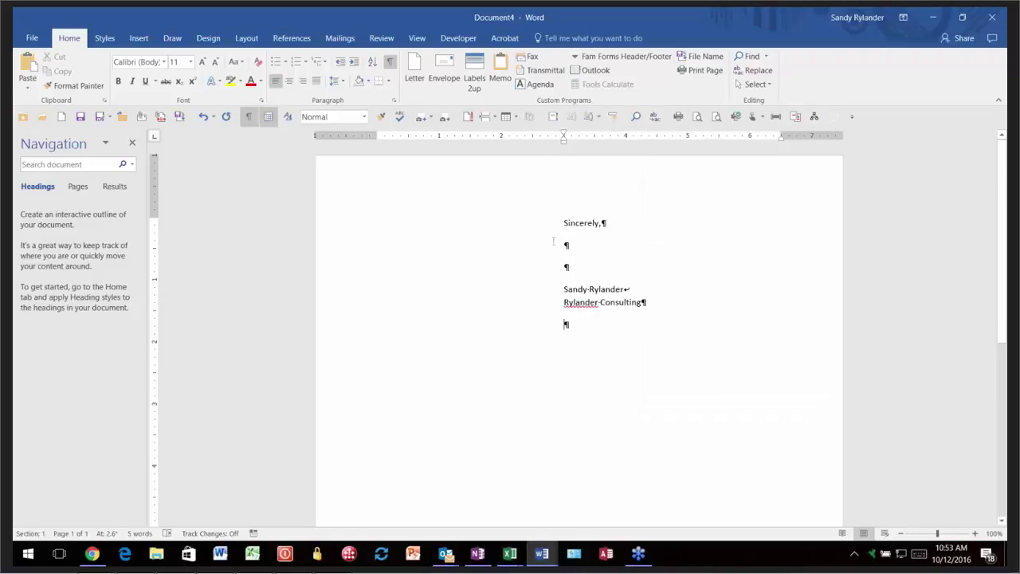
{"action": "left_click_drag", "start_coordinate": [563, 223], "coordinate": [567, 278]}
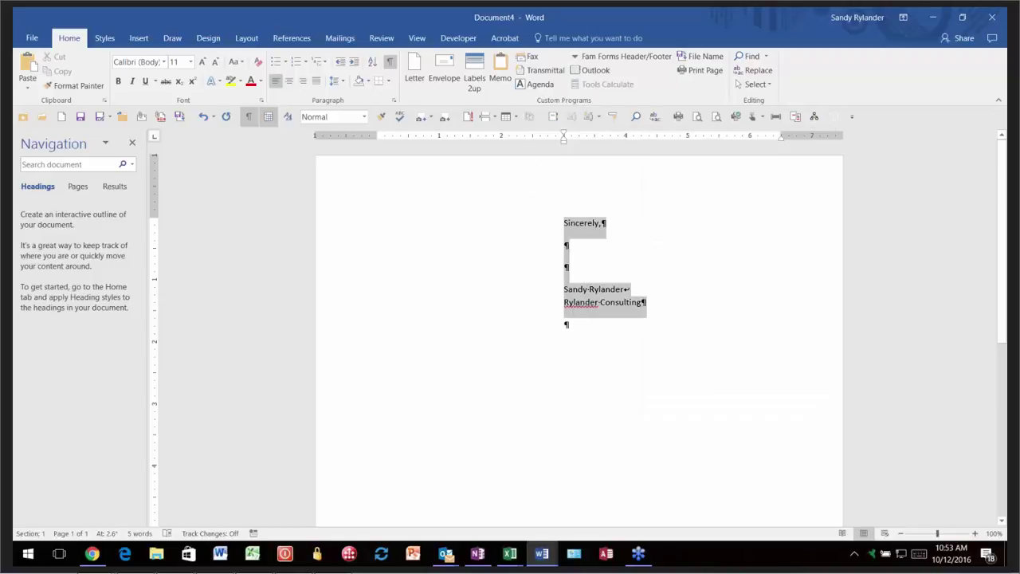
{"action": "left_click_drag", "start_coordinate": [647, 305], "coordinate": [647, 305]}
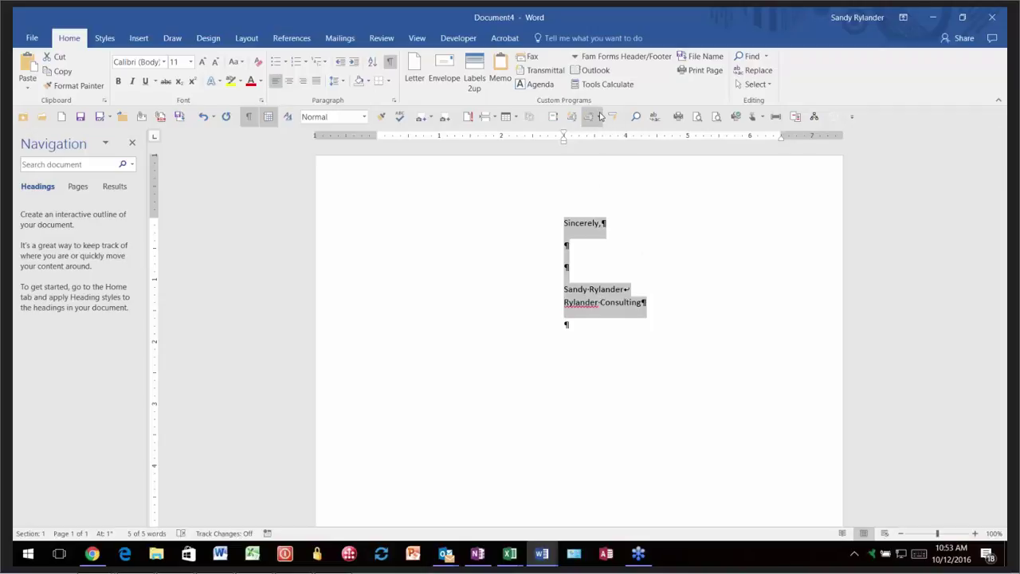
{"action": "left_click", "coordinate": [604, 118]}
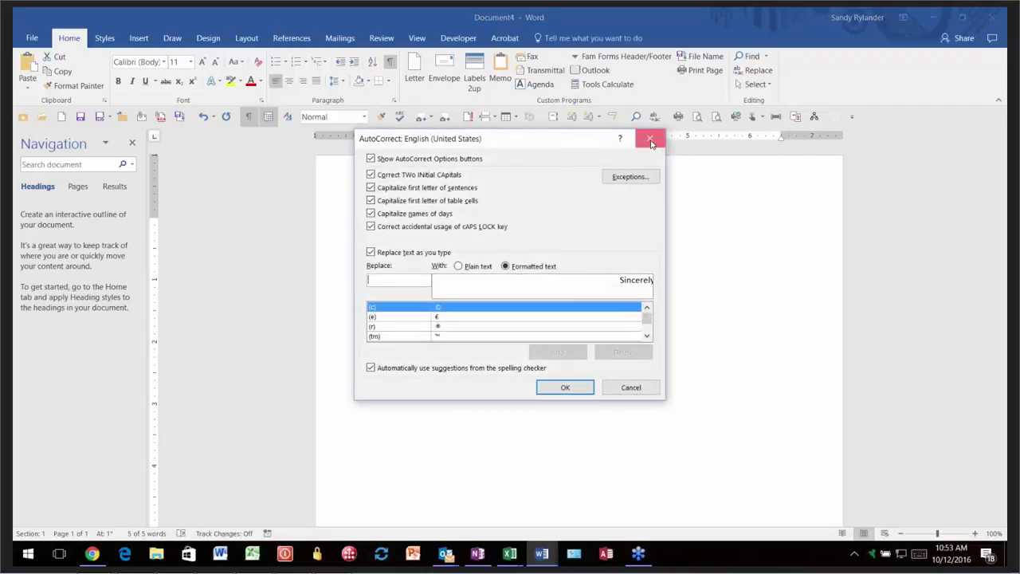
{"action": "left_click", "coordinate": [648, 141]}
- Check the Sincerely, entry's properties once more without changes and reopen the AutoText list
{"action": "left_click", "coordinate": [594, 117]}
{"action": "right_click", "coordinate": [614, 192]}
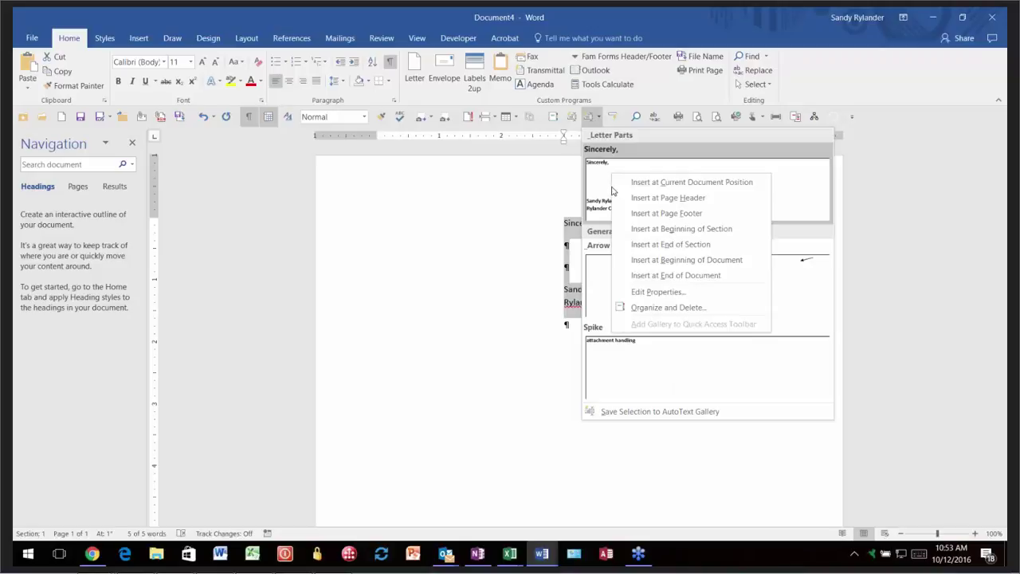
{"action": "left_click", "coordinate": [657, 292]}
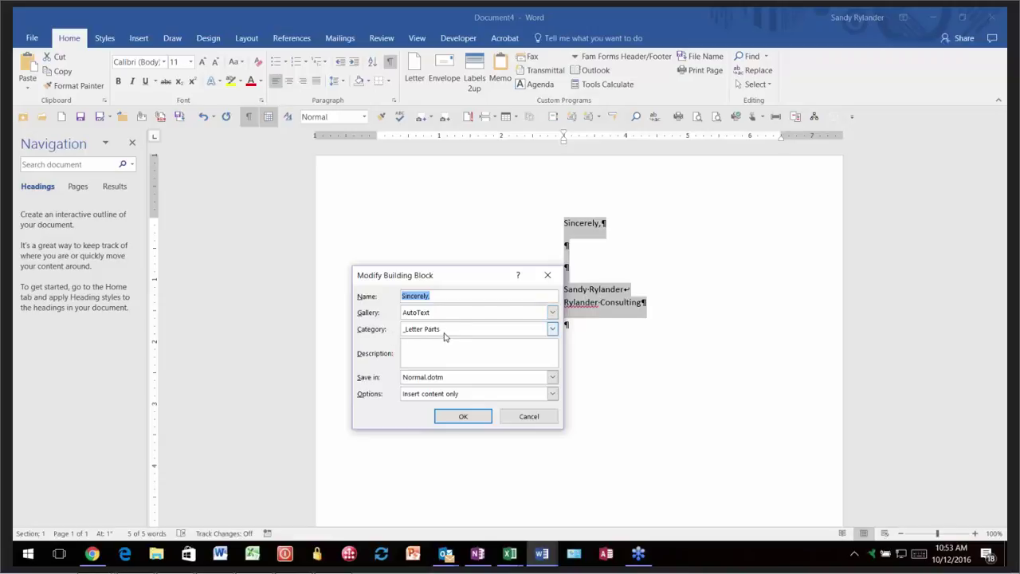
{"action": "left_click", "coordinate": [528, 418]}
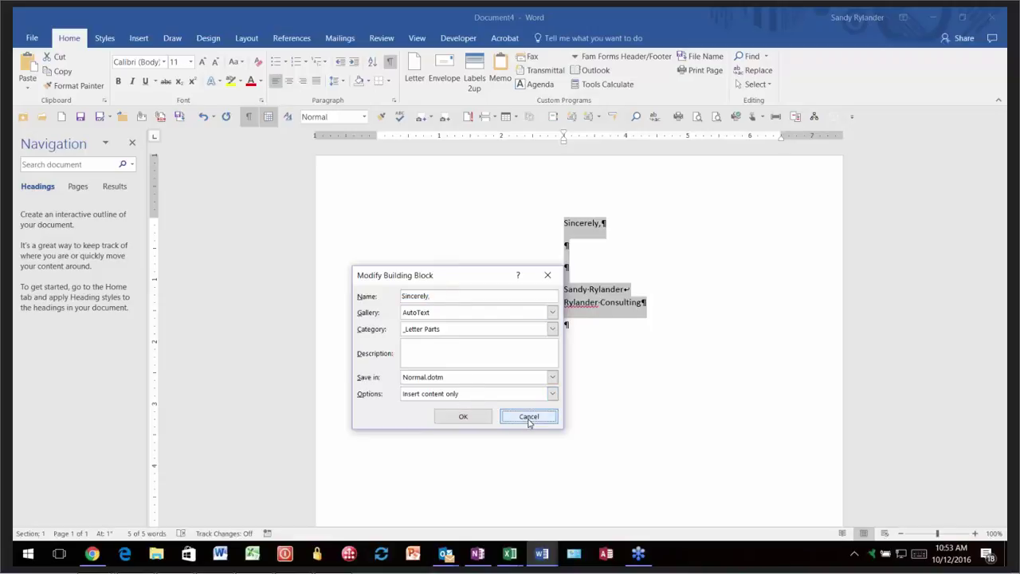
{"action": "left_click", "coordinate": [597, 122]}
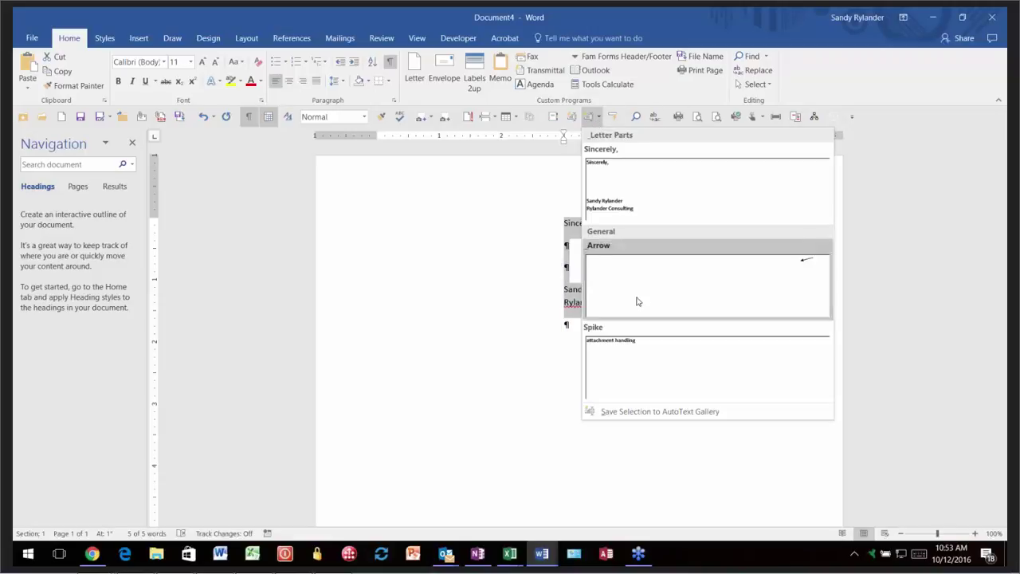
- Save the selected signature block as Sincerely, AutoText under Letter Parts, replacing the old entry
{"action": "left_click", "coordinate": [637, 412]}
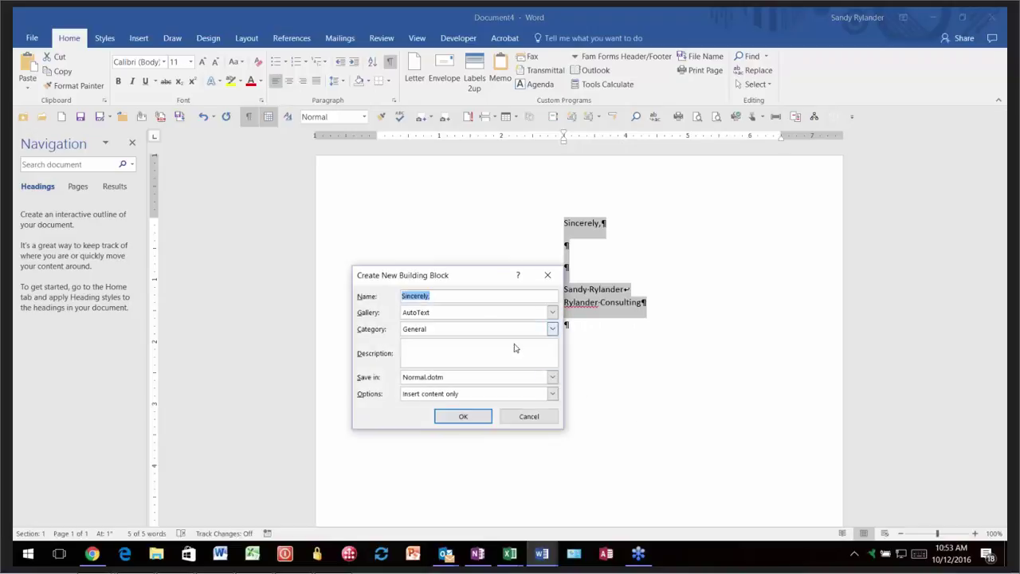
{"action": "left_click_drag", "start_coordinate": [449, 282], "coordinate": [491, 282]}
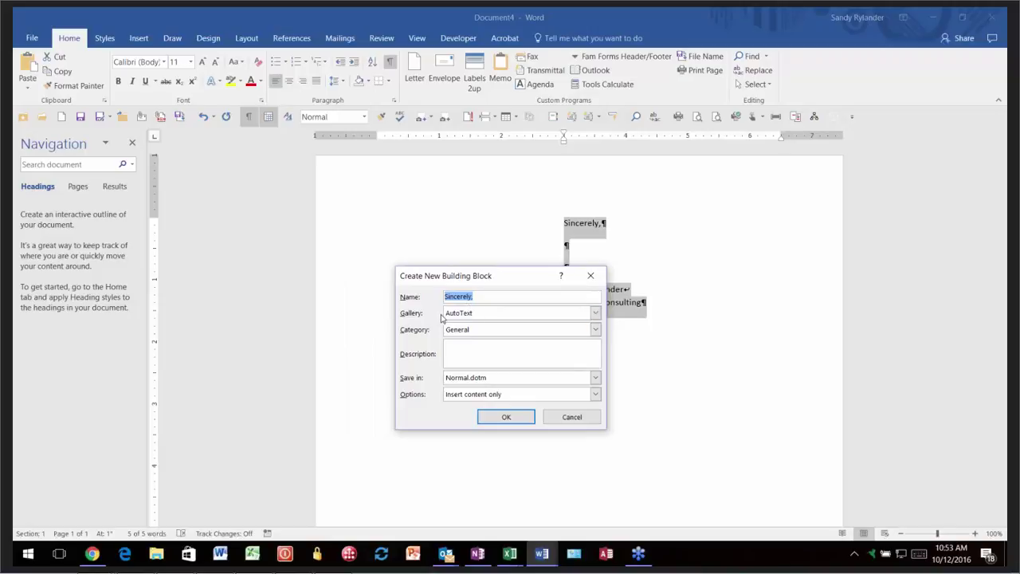
{"action": "left_click", "coordinate": [477, 332]}
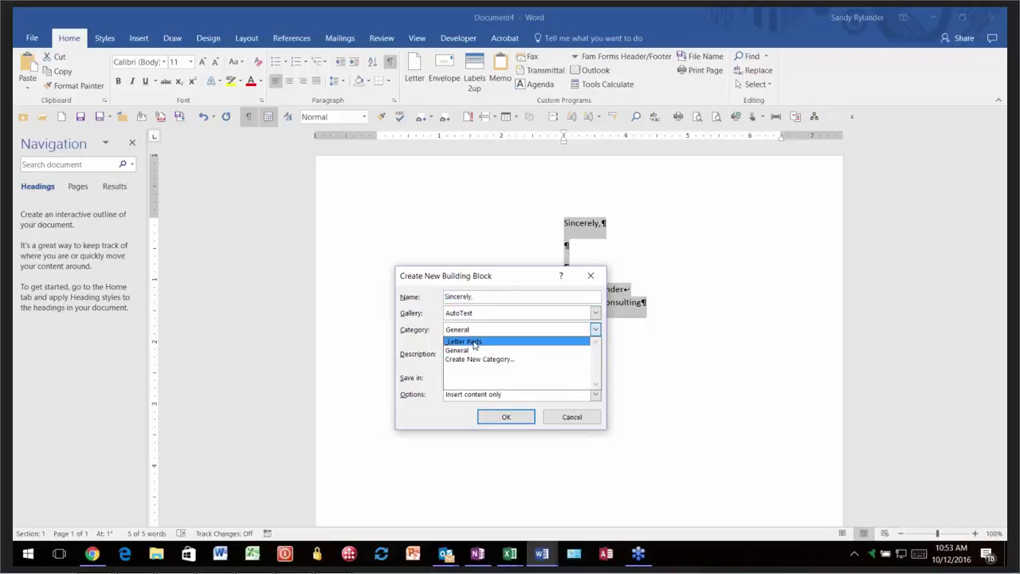
{"action": "left_click", "coordinate": [474, 342]}
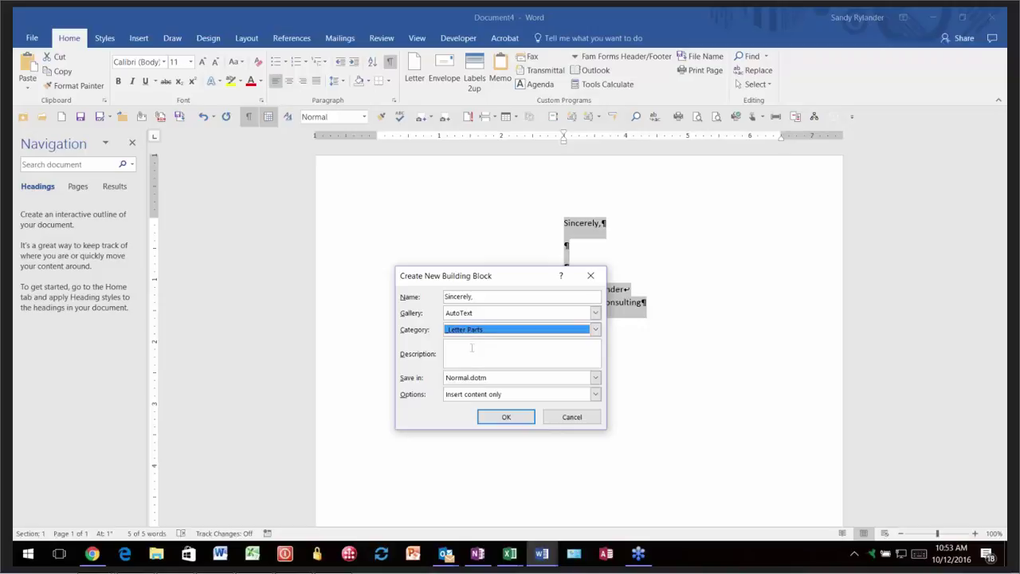
{"action": "left_click", "coordinate": [505, 416]}
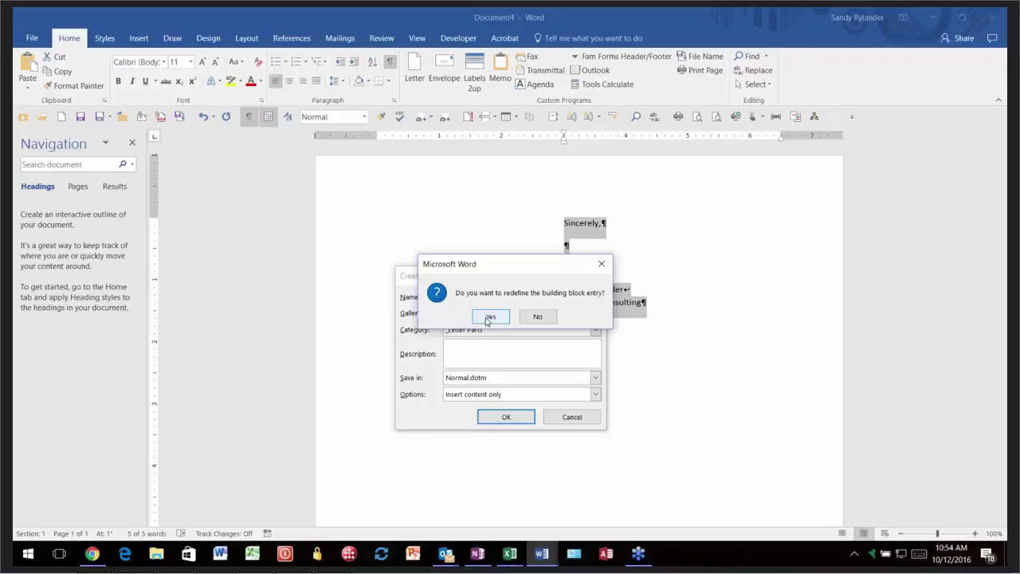
{"action": "left_click", "coordinate": [489, 317]}
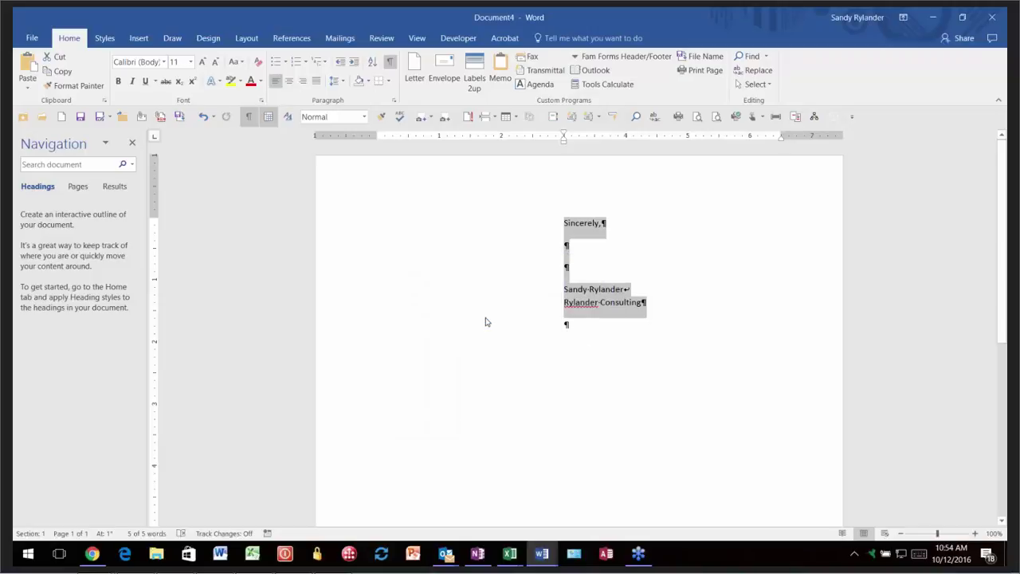
- Create blank Document5 and insert the redefined Sincerely, signature block with its 3-inch indent
{"action": "left_click", "coordinate": [649, 314]}
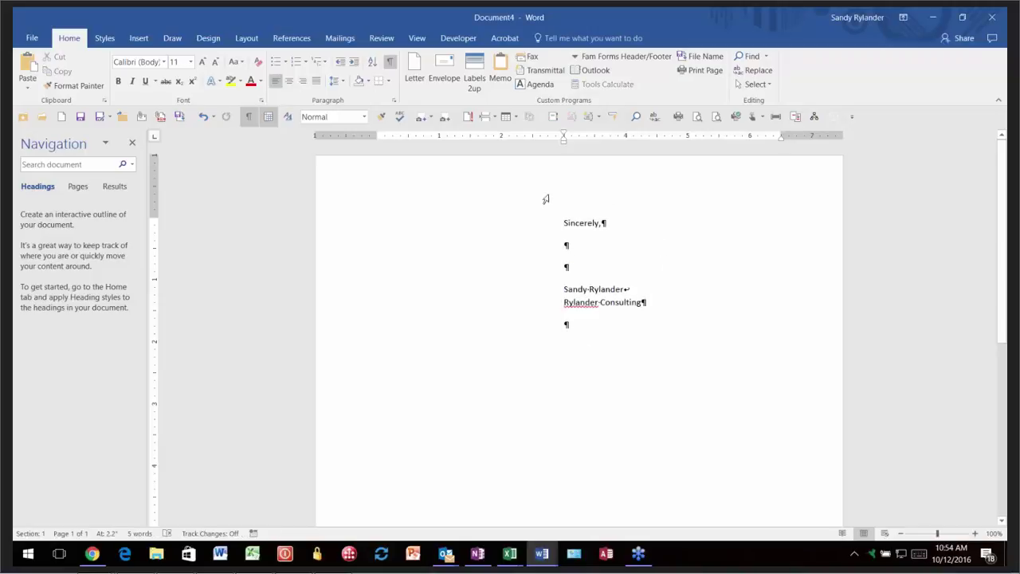
{"action": "left_click", "coordinate": [62, 118]}
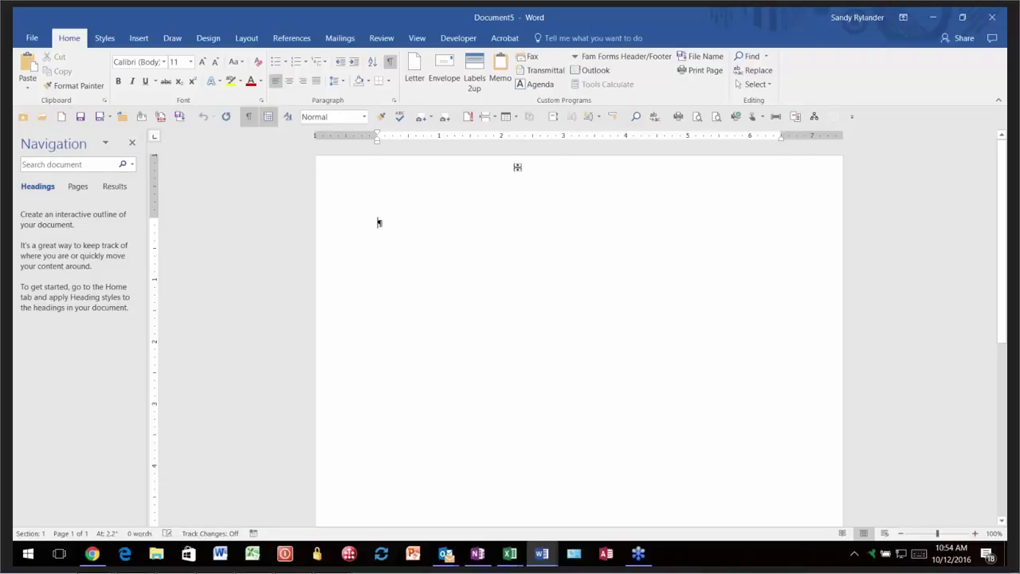
{"action": "left_click", "coordinate": [599, 117]}
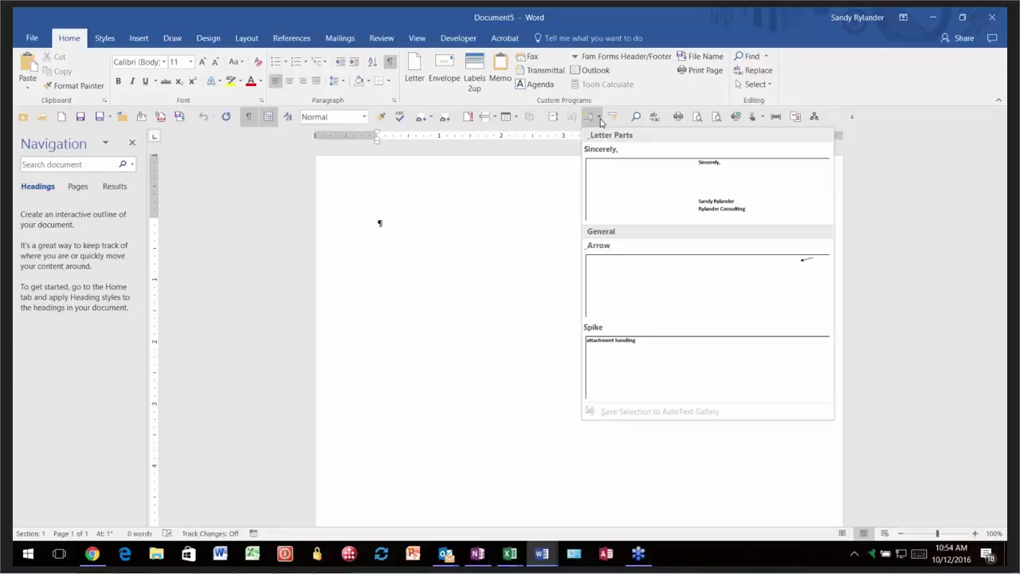
{"action": "left_click", "coordinate": [749, 194]}
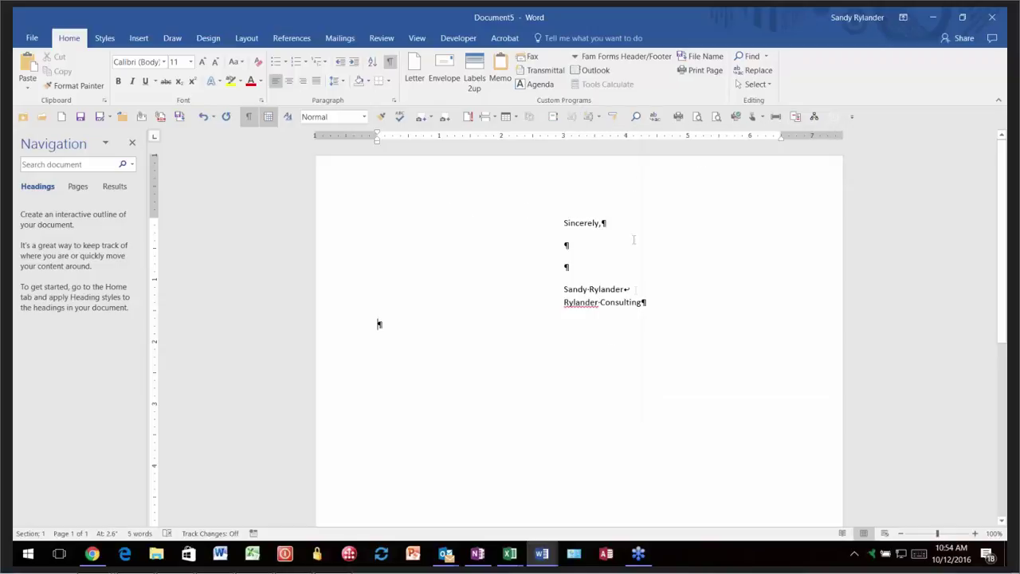
{"action": "left_click", "coordinate": [598, 117]}
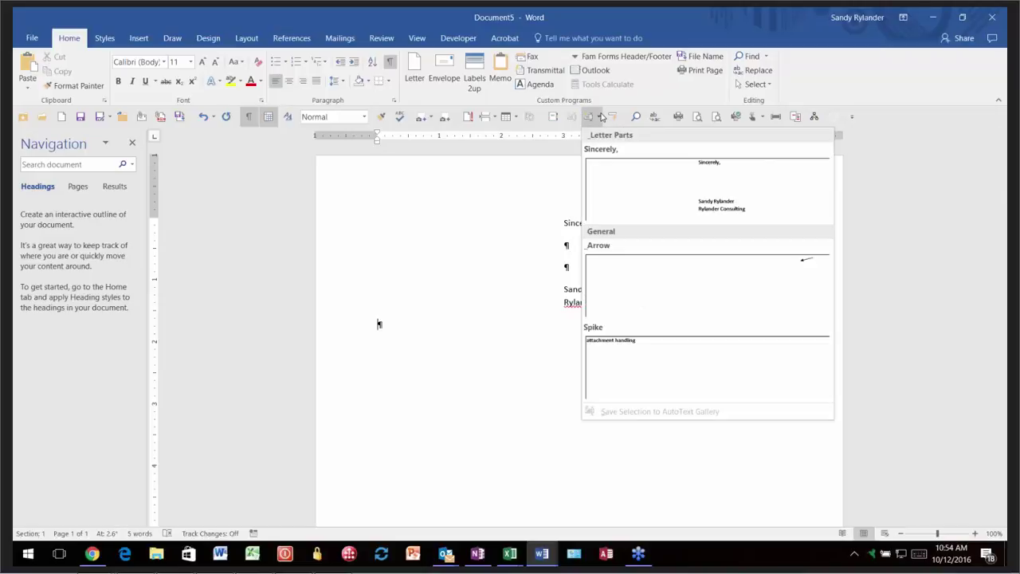
- Open Sincerely, in the Building Blocks Organizer and resize the Name and Template columns to show Normal.dotm
{"action": "right_click", "coordinate": [667, 196]}
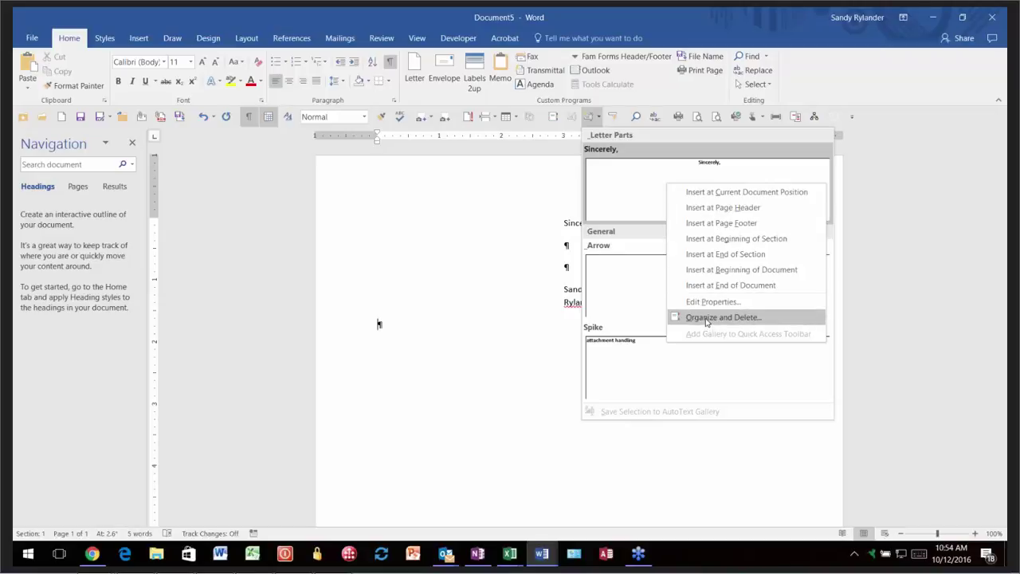
{"action": "left_click", "coordinate": [706, 318]}
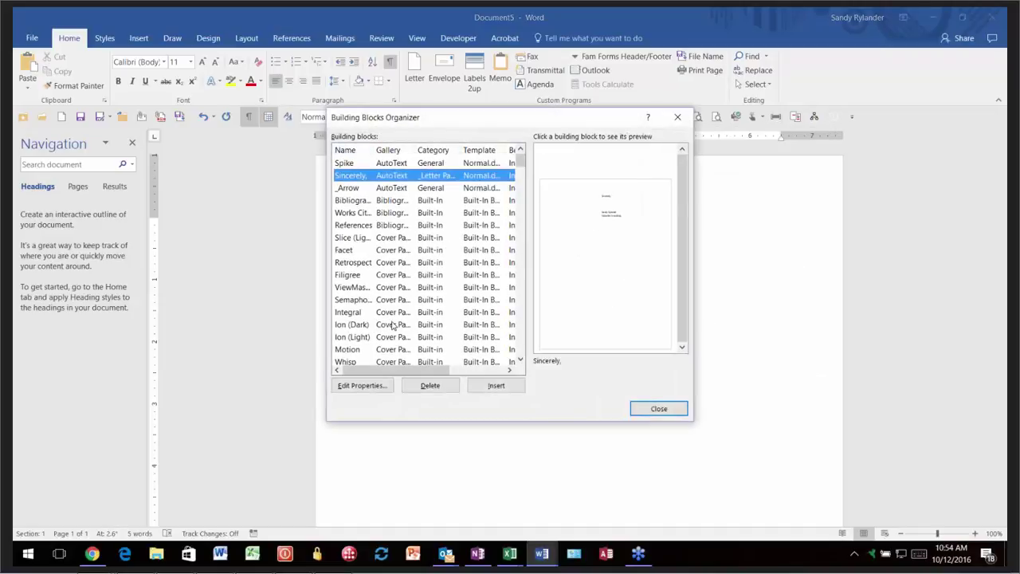
{"action": "double_click", "coordinate": [375, 150]}
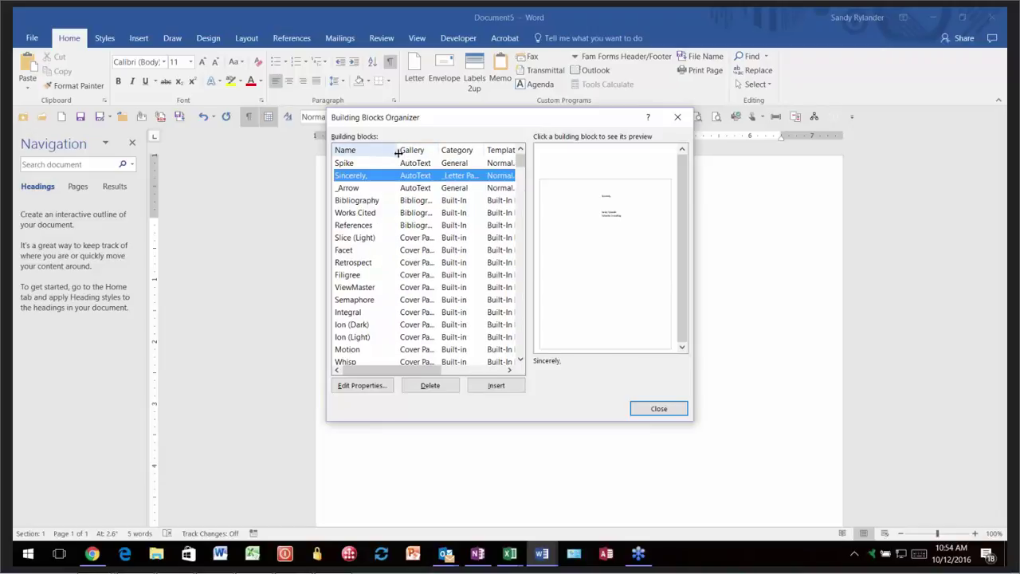
{"action": "double_click", "coordinate": [438, 151]}
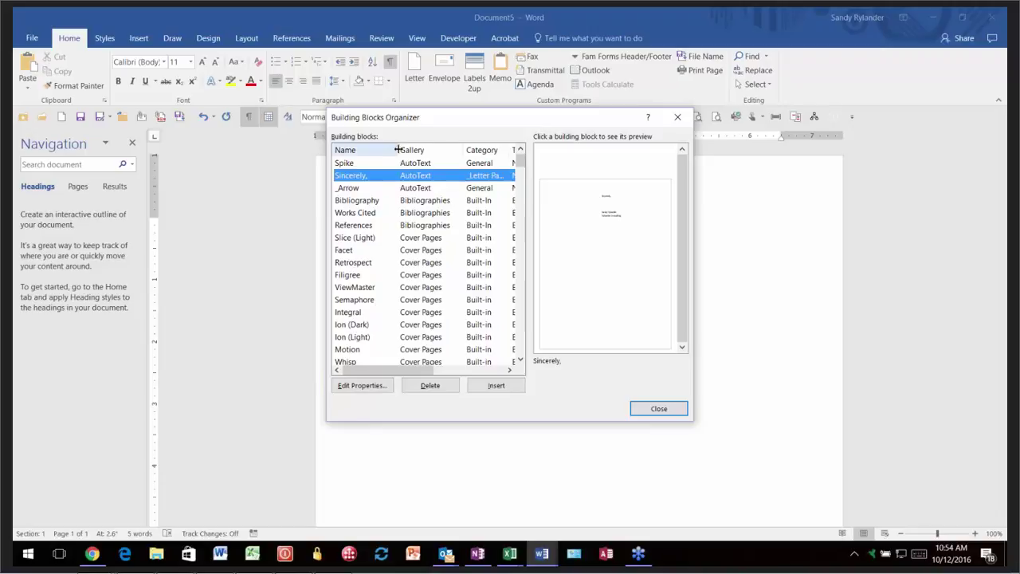
{"action": "left_click_drag", "start_coordinate": [399, 150], "coordinate": [388, 150]}
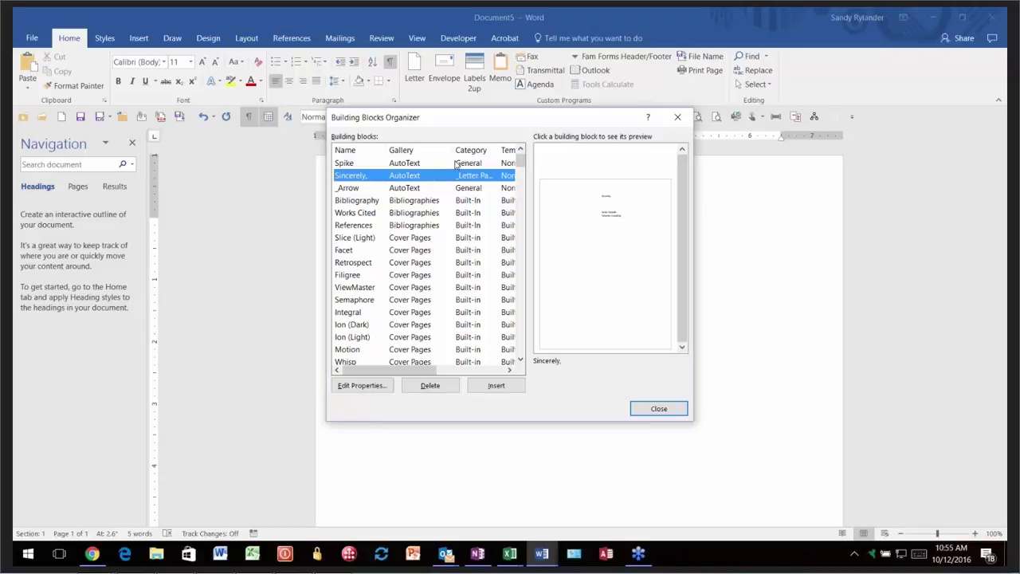
{"action": "left_click_drag", "start_coordinate": [417, 371], "coordinate": [489, 375]}
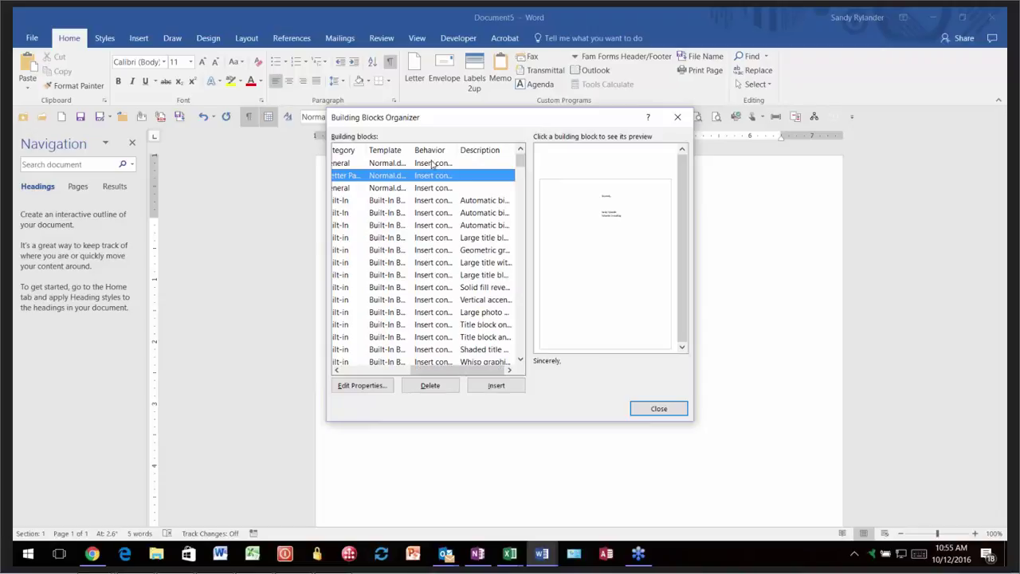
{"action": "left_click_drag", "start_coordinate": [411, 149], "coordinate": [433, 150]}
{"action": "left_click_drag", "start_coordinate": [432, 371], "coordinate": [367, 371]}
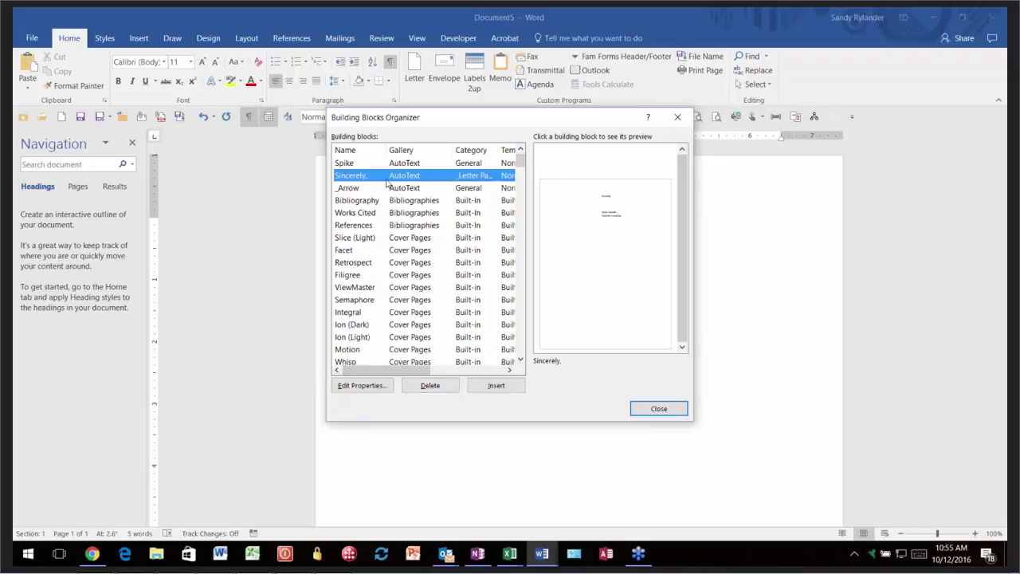
- Delete the Sincerely, building block, review _Arrow's properties unchanged, and close the organizer
{"action": "left_click", "coordinate": [430, 386]}
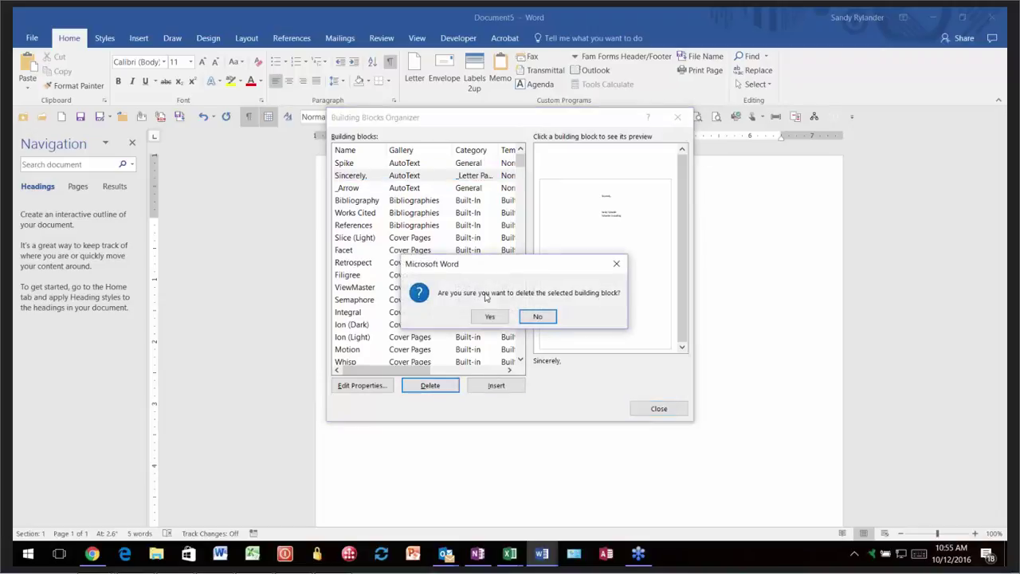
{"action": "left_click", "coordinate": [491, 318]}
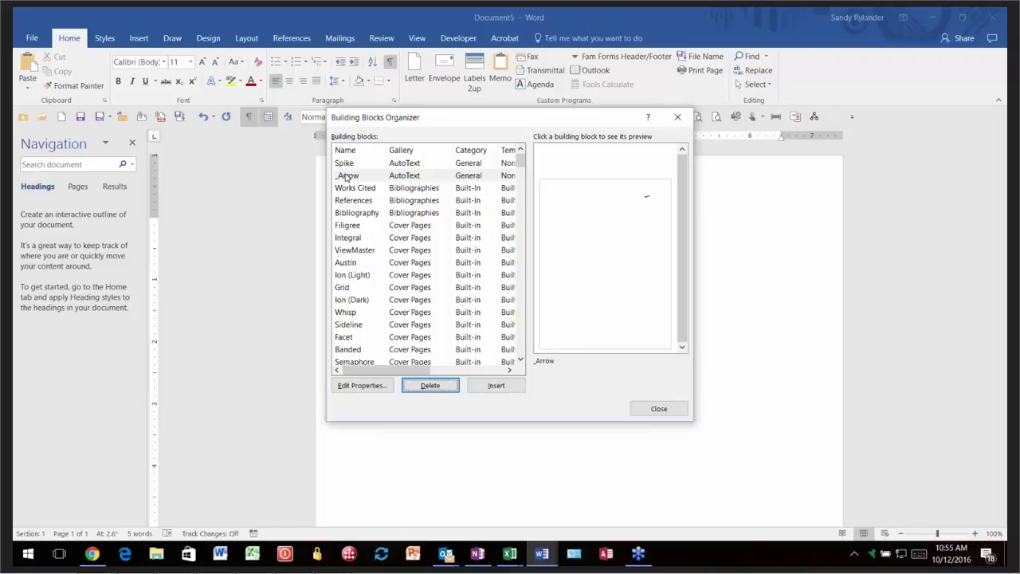
{"action": "left_click", "coordinate": [350, 177]}
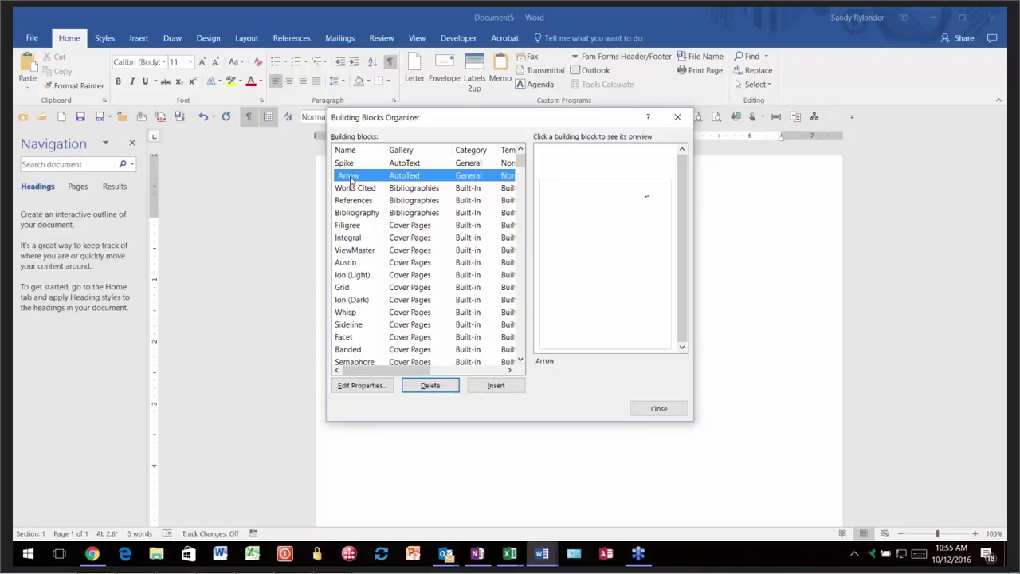
{"action": "left_click", "coordinate": [363, 386]}
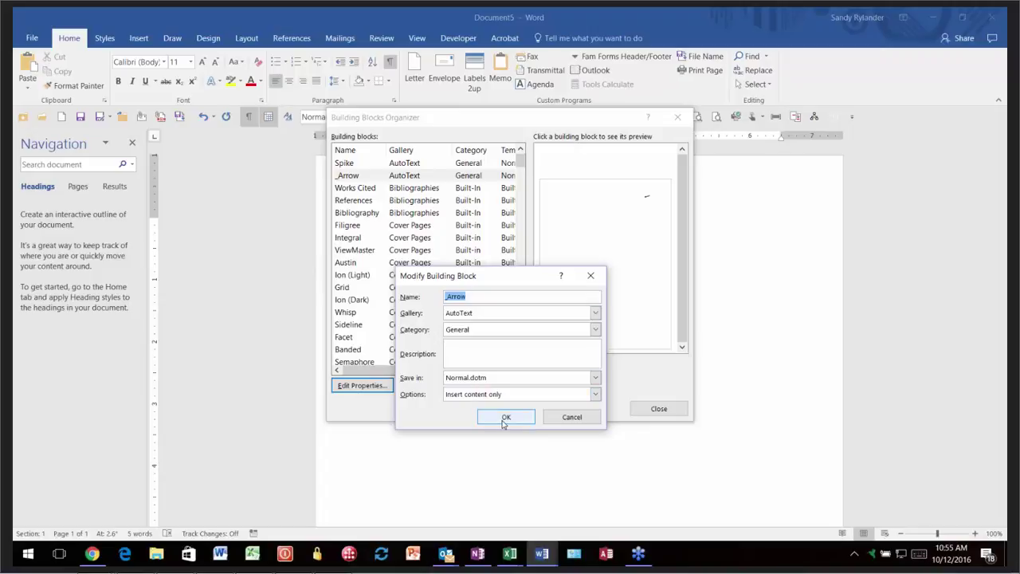
{"action": "left_click", "coordinate": [511, 421]}
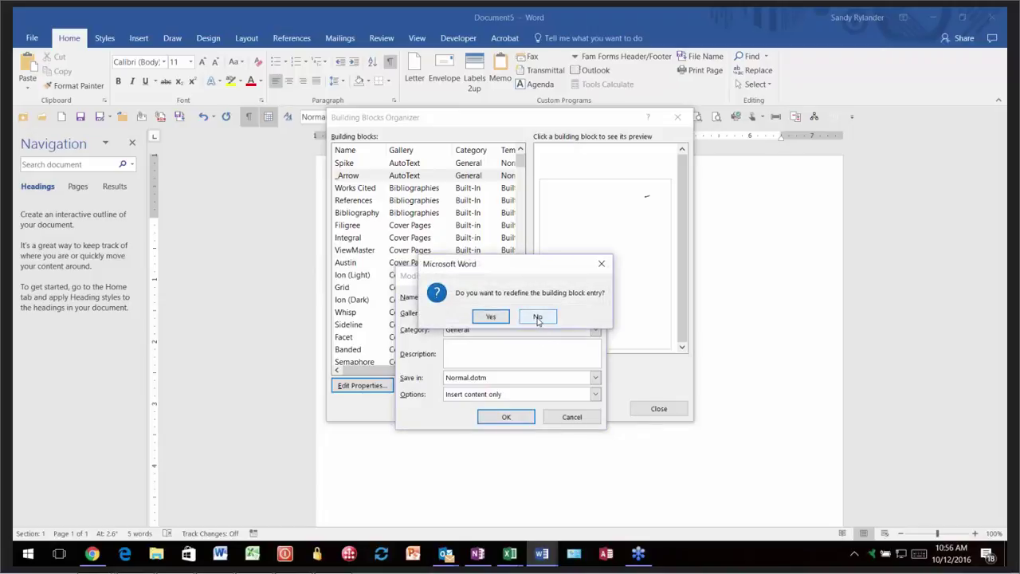
{"action": "left_click", "coordinate": [538, 317]}
{"action": "left_click", "coordinate": [570, 416]}
{"action": "left_click", "coordinate": [660, 408]}
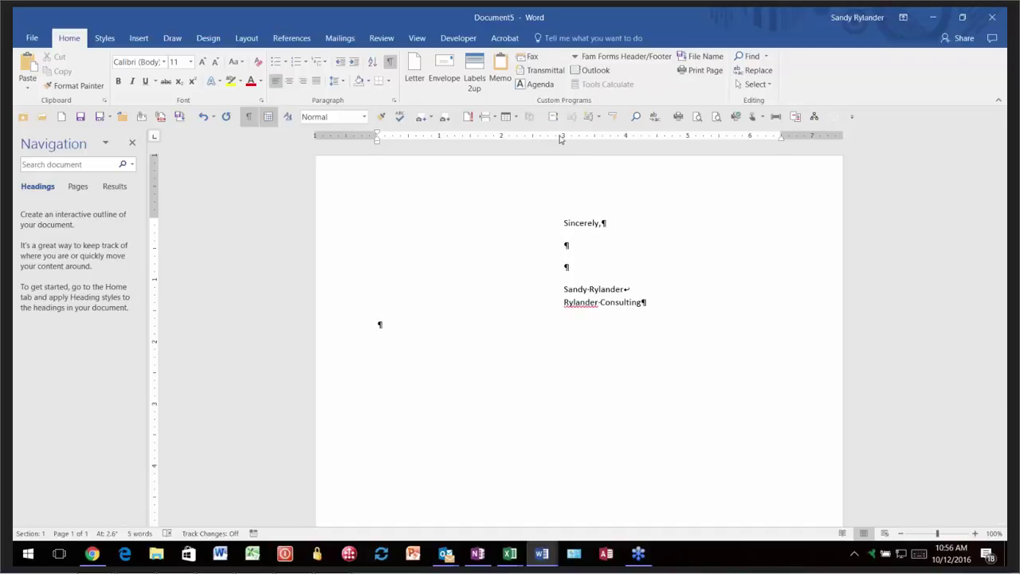
- Confirm only the Arrow and Spike entries remain in the AutoText gallery
{"action": "left_click", "coordinate": [599, 117]}
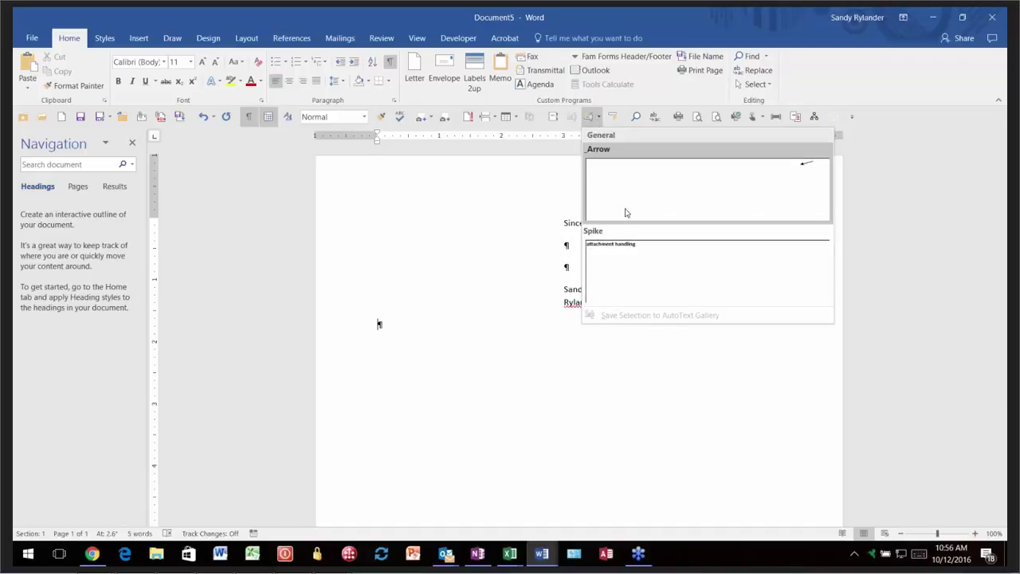
{"action": "left_click", "coordinate": [481, 183]}
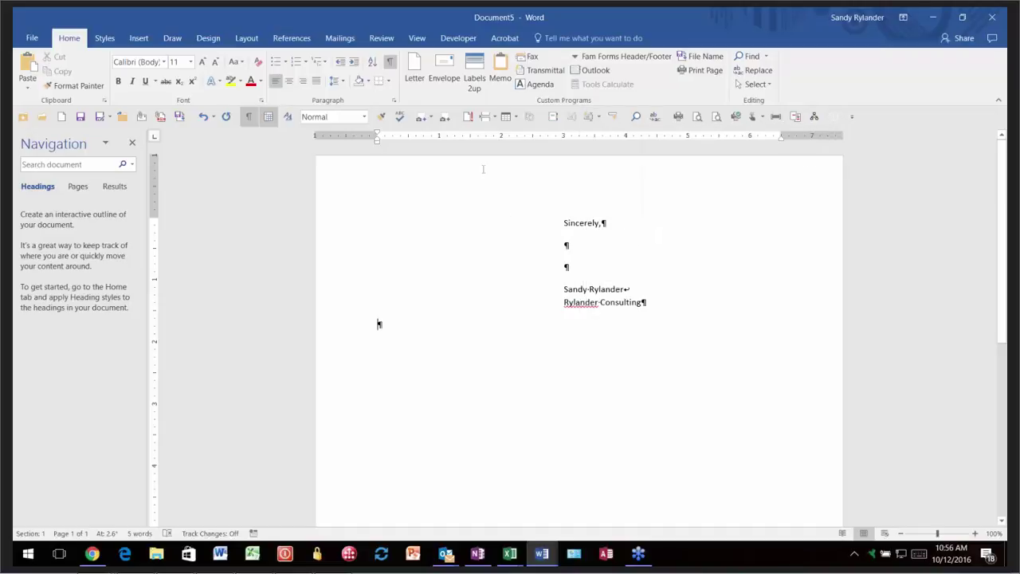
{"action": "left_click", "coordinate": [516, 117]}
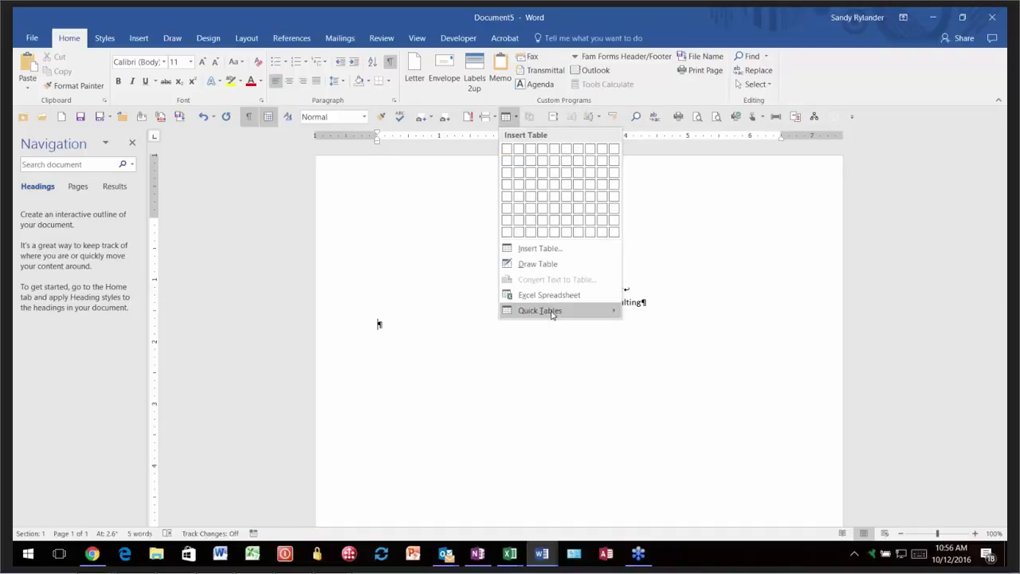
- Dismiss the Quick Tables menu, place the cursor before Sincerely, and show the File Info page
{"action": "mouse_move", "coordinate": [596, 311]}
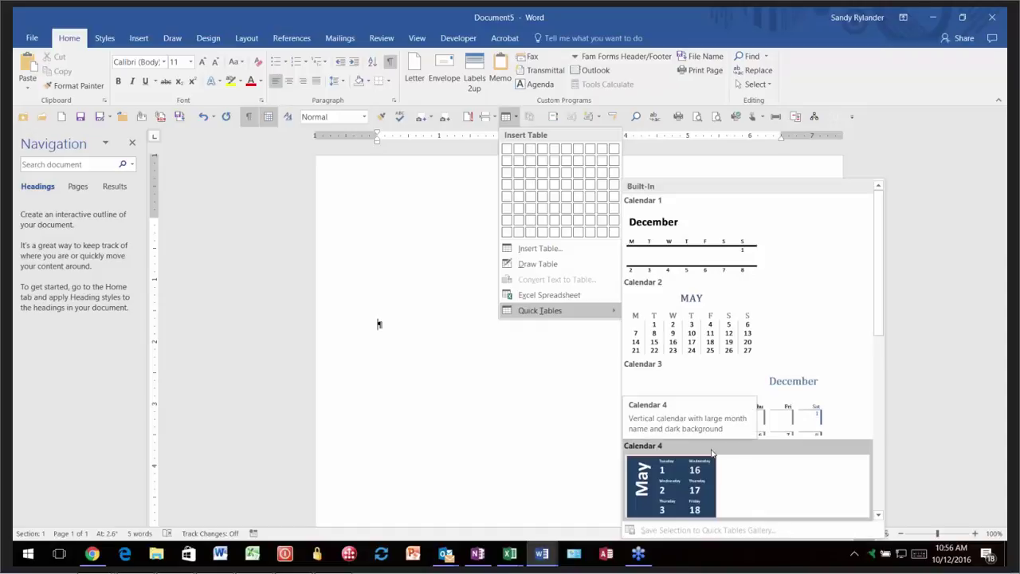
{"action": "left_click", "coordinate": [476, 412]}
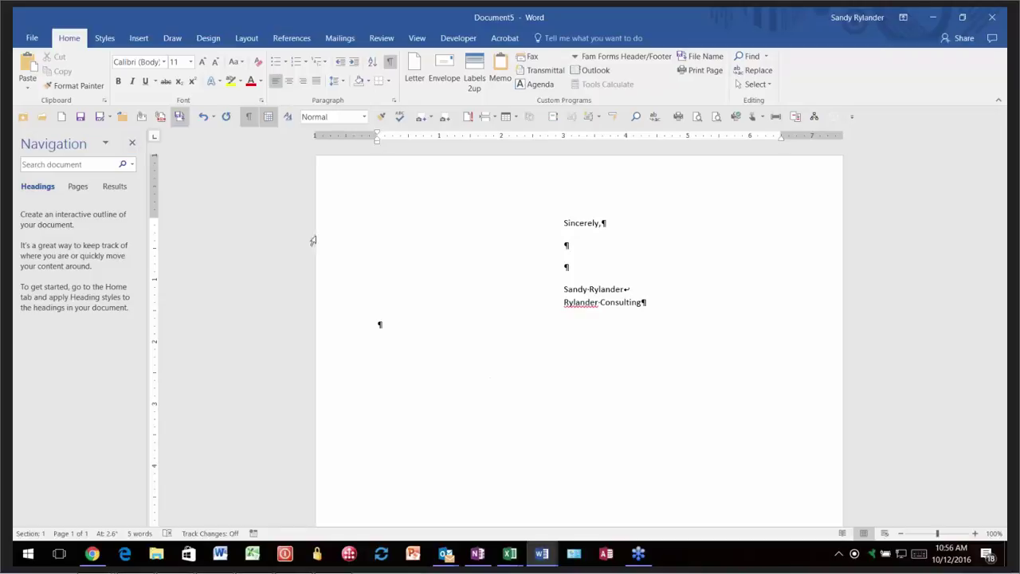
{"action": "left_click", "coordinate": [558, 235]}
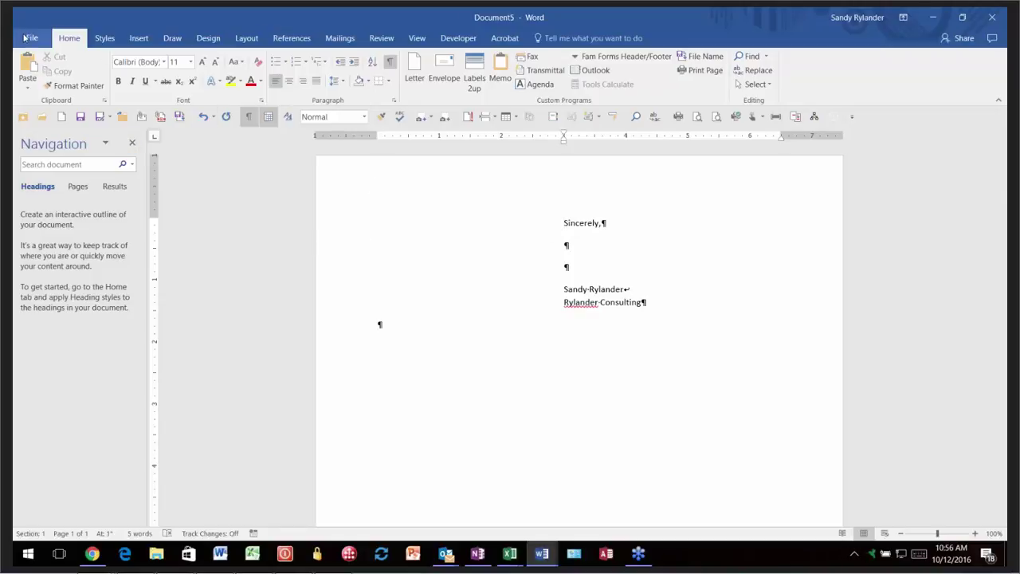
{"action": "left_click", "coordinate": [28, 37]}
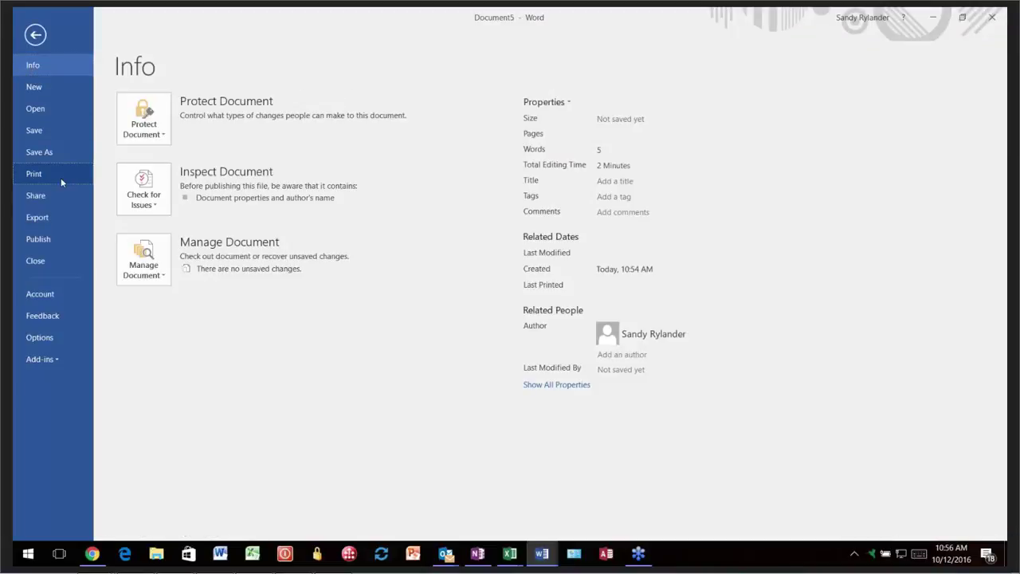
- Set the letter to Landscape orientation with Narrow 0.5" margins in Print settings, then return to editing
{"action": "left_click", "coordinate": [61, 175]}
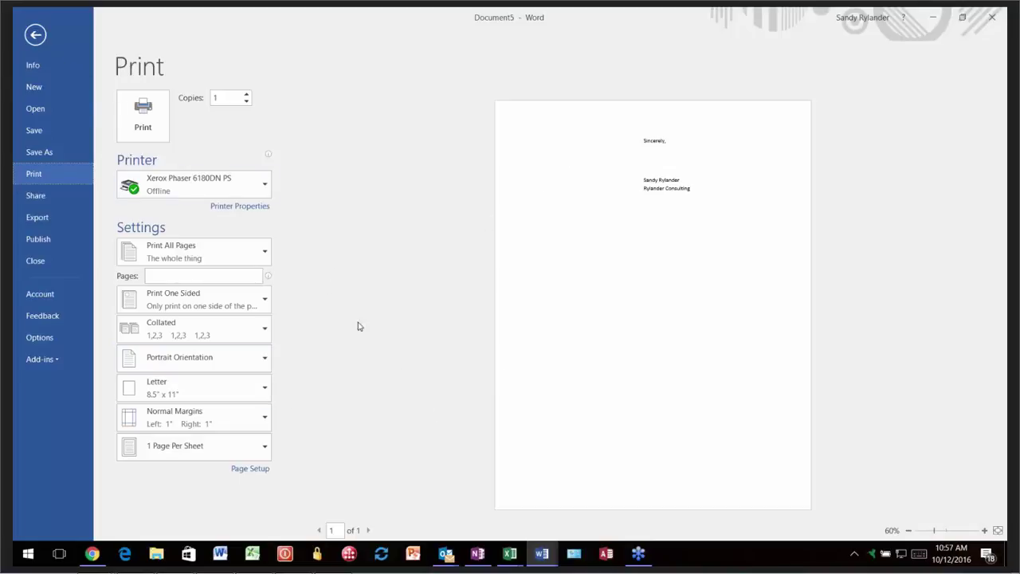
{"action": "left_click", "coordinate": [263, 360]}
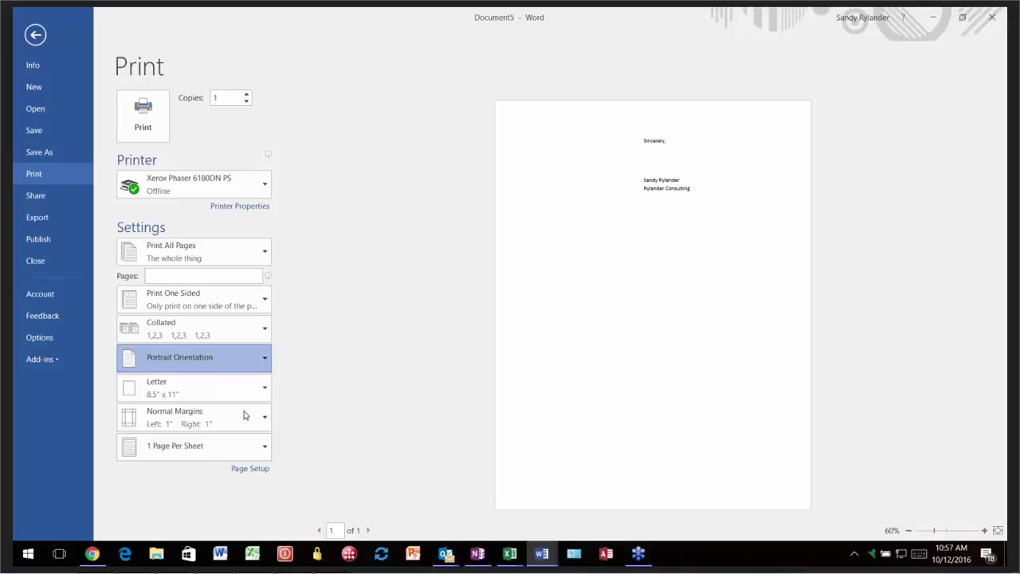
{"action": "left_click", "coordinate": [246, 413]}
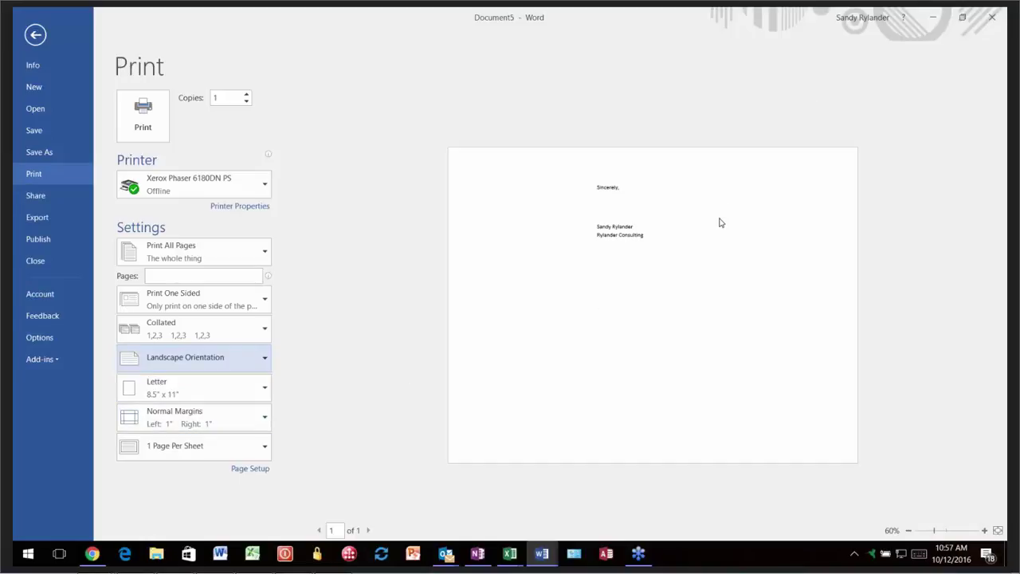
{"action": "left_click", "coordinate": [265, 418]}
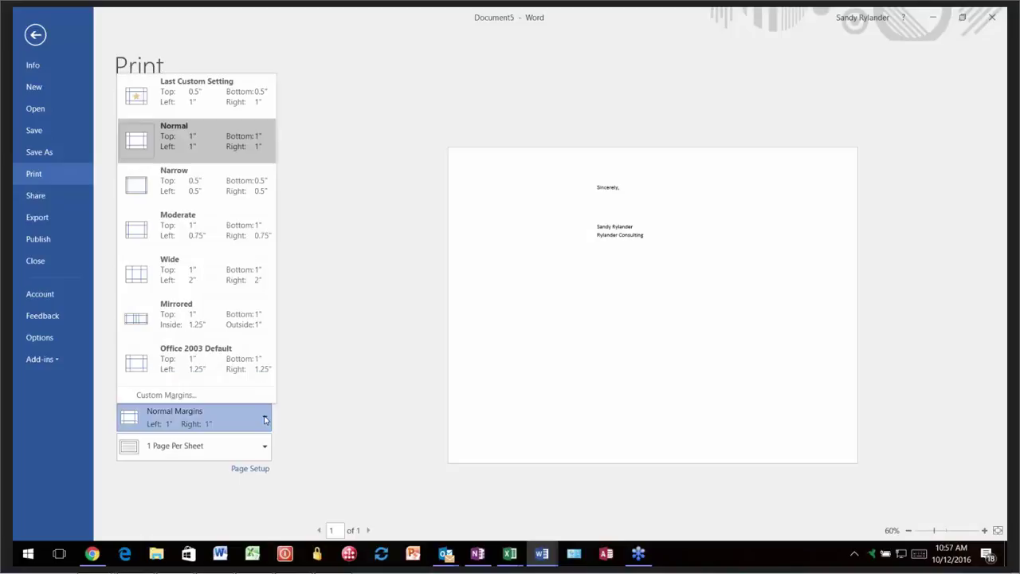
{"action": "left_click", "coordinate": [247, 184]}
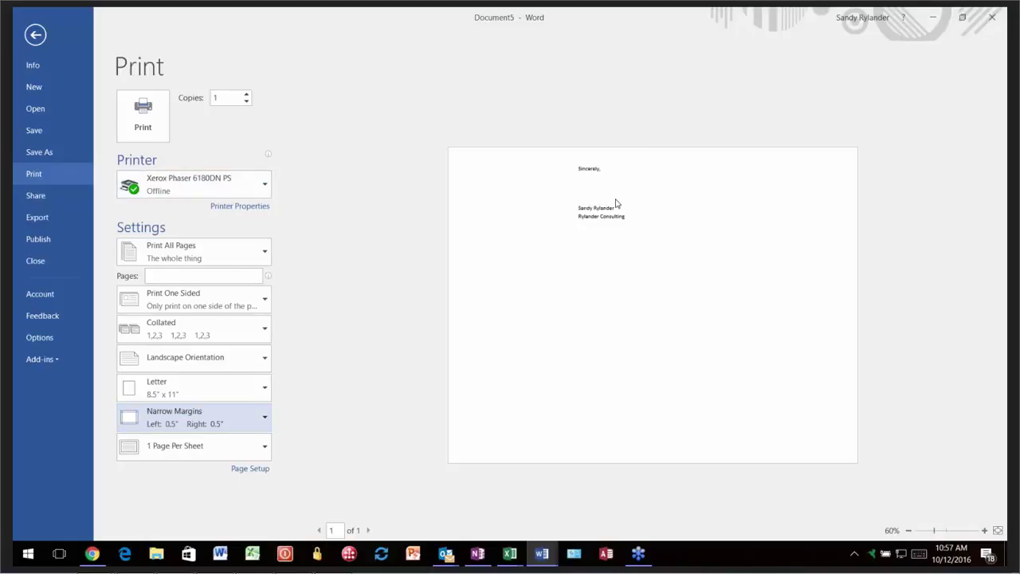
{"action": "left_click", "coordinate": [587, 195]}
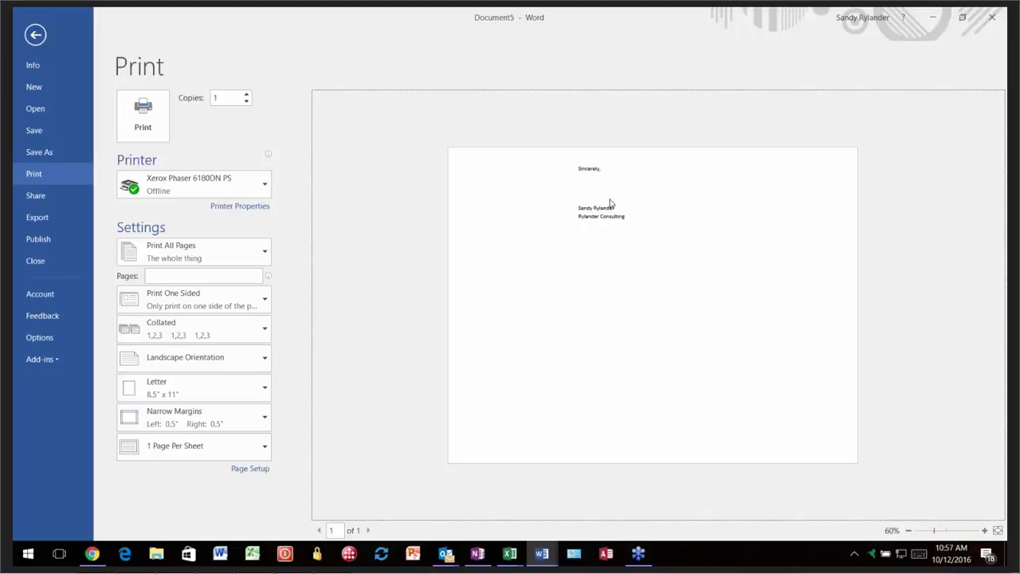
{"action": "left_click", "coordinate": [35, 34]}
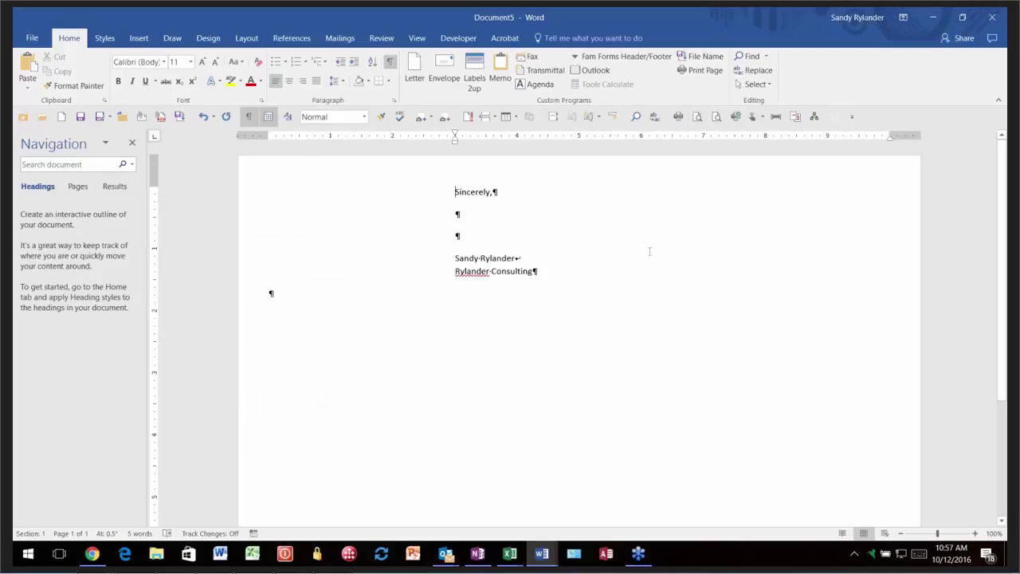
- Switch to Print Preview Edit Mode from the Quick Access Toolbar to view the landscape letter
{"action": "left_click", "coordinate": [696, 121]}
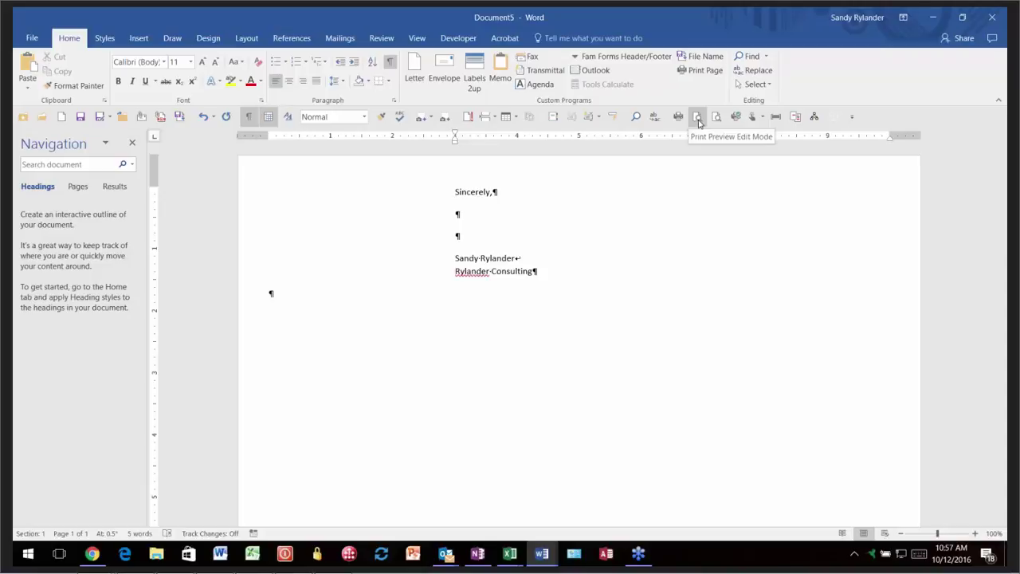
{"action": "left_click", "coordinate": [697, 117]}
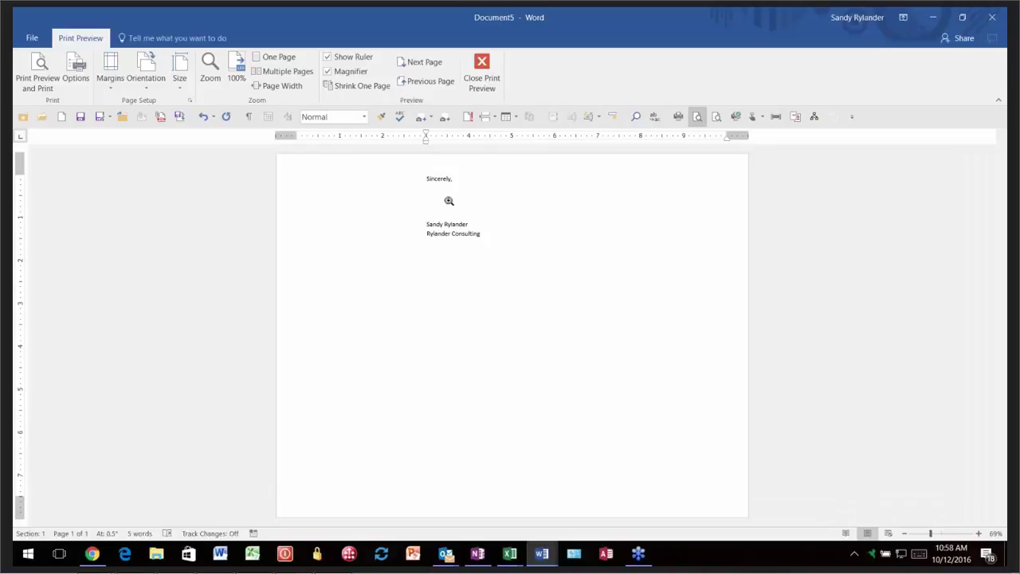
- Zoom the preview page to 100%, leaving the zoom settings unchanged
{"action": "left_click", "coordinate": [448, 216]}
{"action": "left_click", "coordinate": [449, 216]}
{"action": "left_click", "coordinate": [446, 214]}
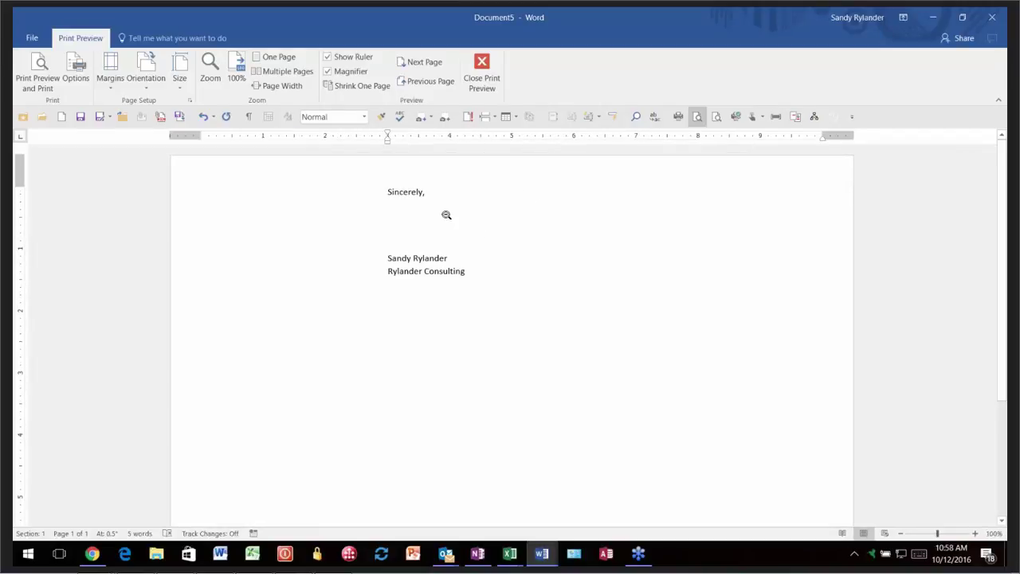
{"action": "left_click", "coordinate": [210, 71]}
{"action": "left_click", "coordinate": [605, 363]}
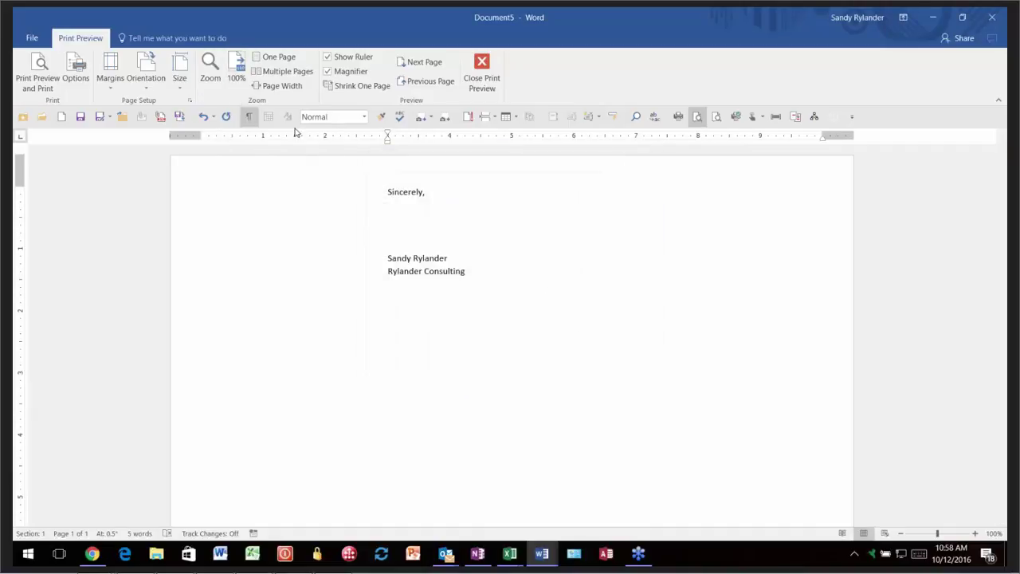
- Turn off the magnifier, add blank lines above 'Sincerely,' and close Print Preview
{"action": "left_click", "coordinate": [329, 72]}
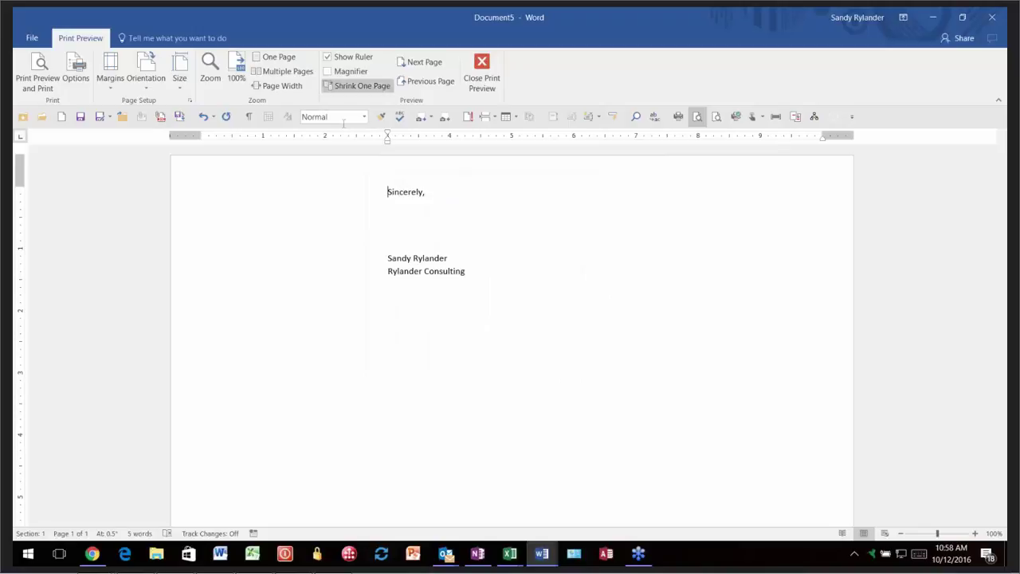
{"action": "key", "text": "Return"}
{"action": "key", "text": "Return"}
{"action": "key", "text": "Return"}
{"action": "key", "text": "Return"}
{"action": "key", "text": "Return"}
{"action": "key", "text": "Return"}
{"action": "key", "text": "Return"}
{"action": "key", "text": "Return"}
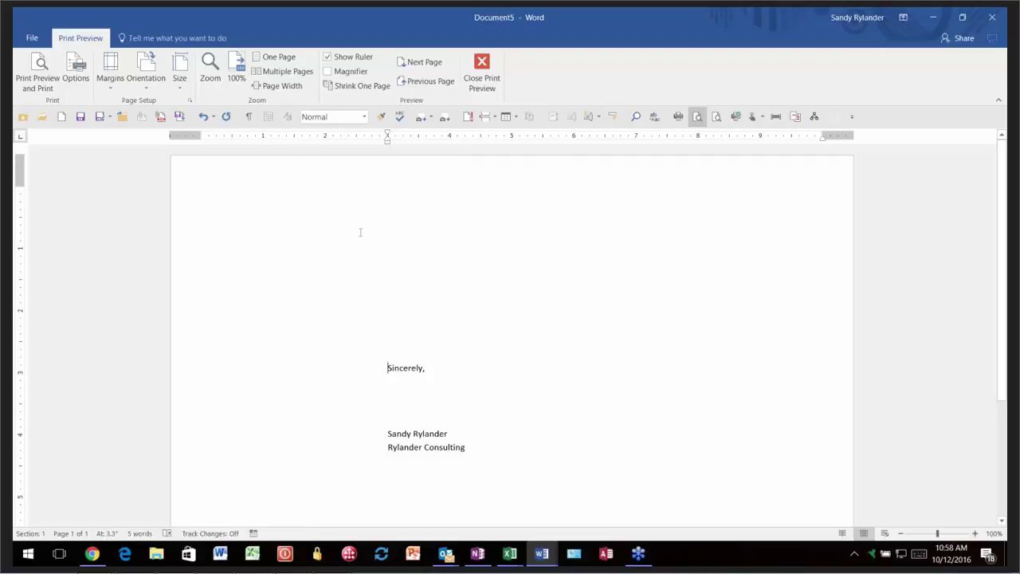
{"action": "left_click", "coordinate": [489, 71]}
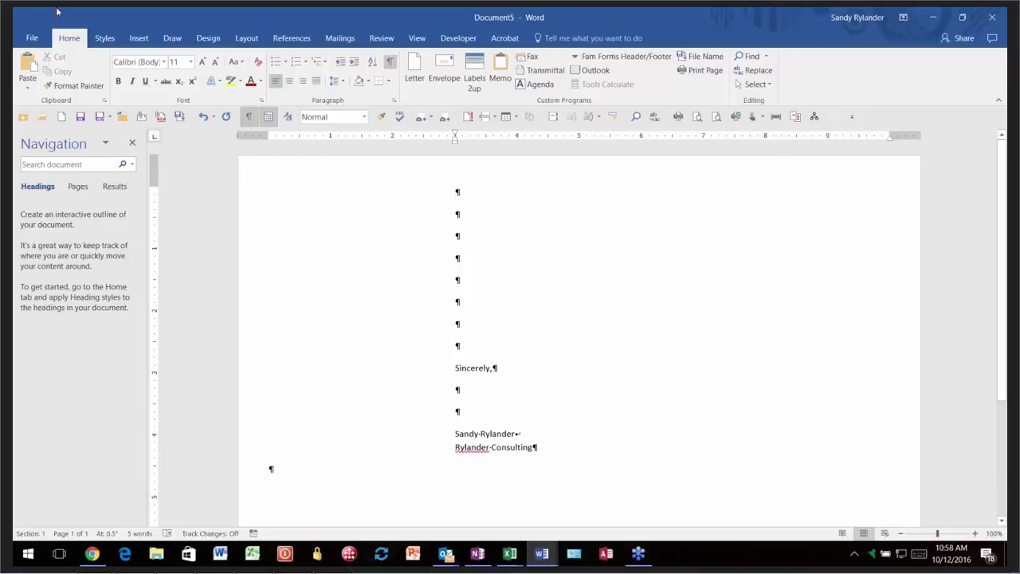
{"action": "right_click", "coordinate": [449, 119]}
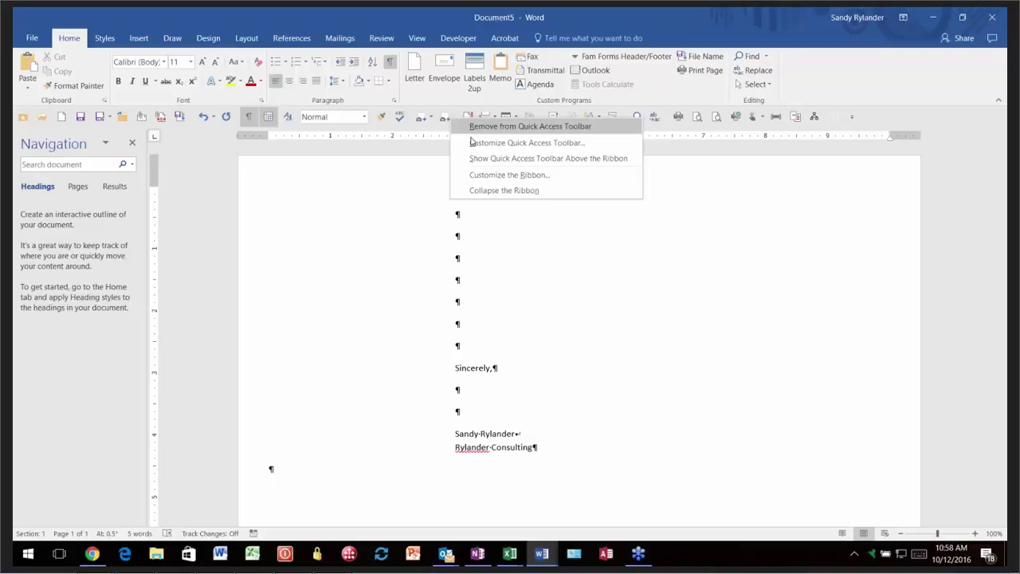
{"action": "left_click", "coordinate": [496, 181]}
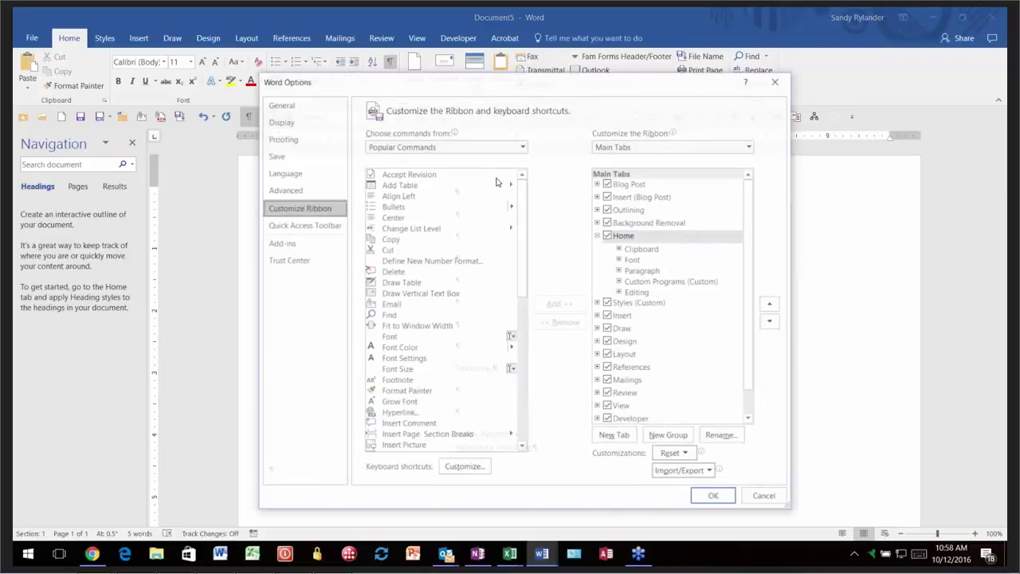
{"action": "left_click", "coordinate": [400, 147]}
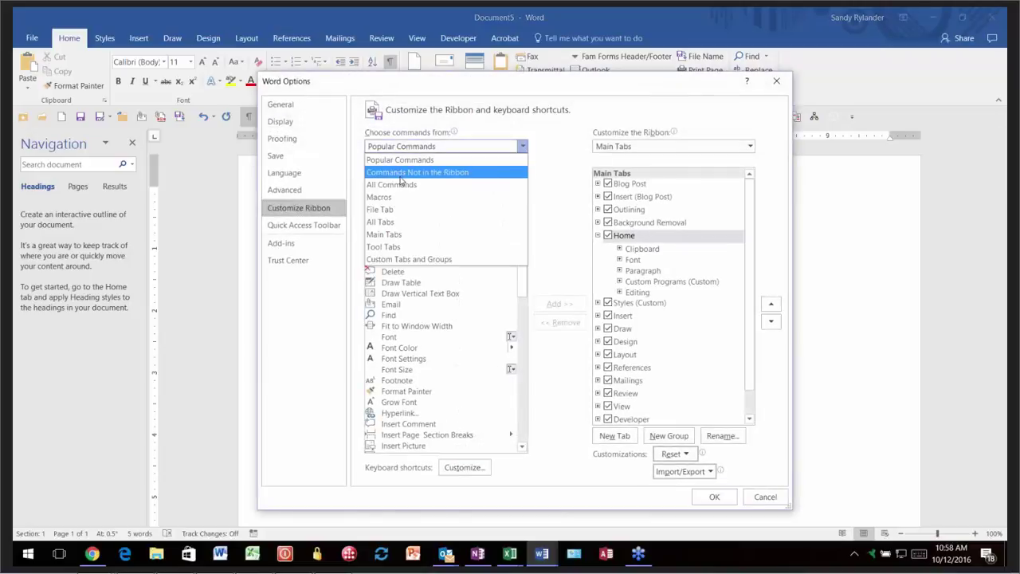
{"action": "left_click", "coordinate": [391, 184]}
{"action": "left_click", "coordinate": [400, 283]}
{"action": "key", "text": "p"}
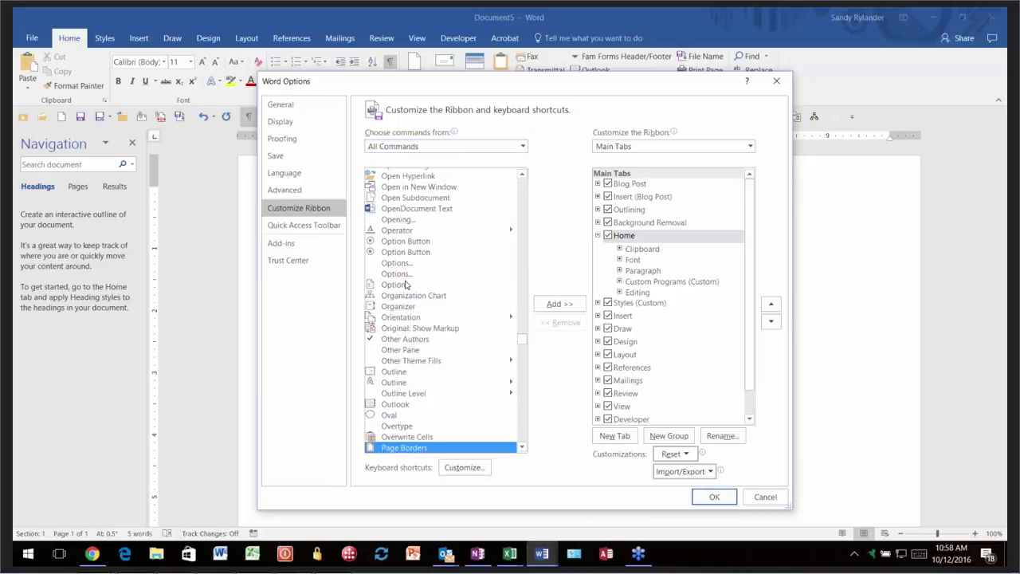
{"action": "scroll", "coordinate": [406, 314], "scroll_direction": "down", "scroll_amount": 20}
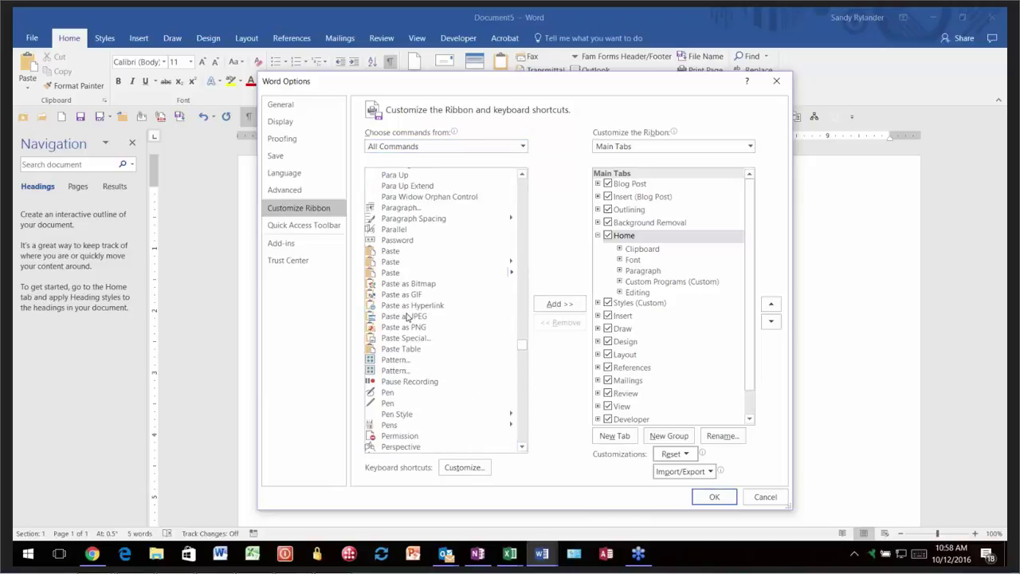
{"action": "scroll", "coordinate": [406, 324], "scroll_direction": "down", "scroll_amount": 6}
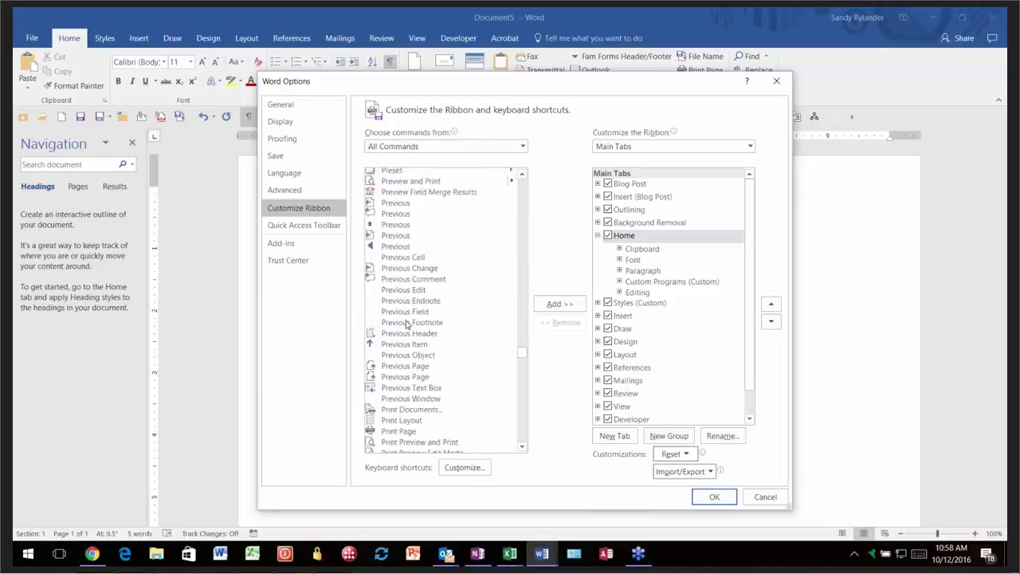
{"action": "scroll", "coordinate": [406, 322], "scroll_direction": "down", "scroll_amount": 2}
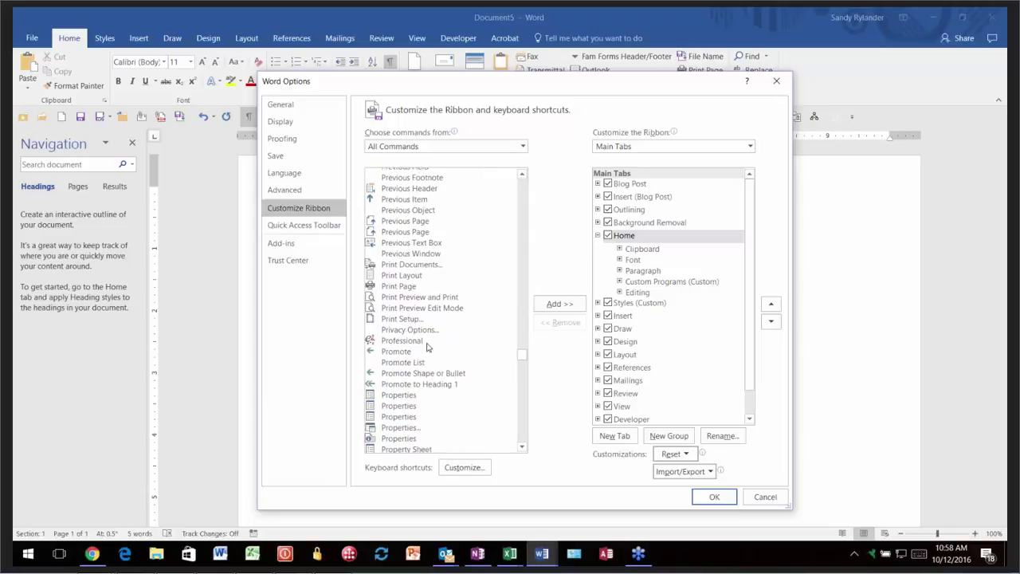
{"action": "scroll", "coordinate": [434, 310], "scroll_direction": "up", "scroll_amount": 1}
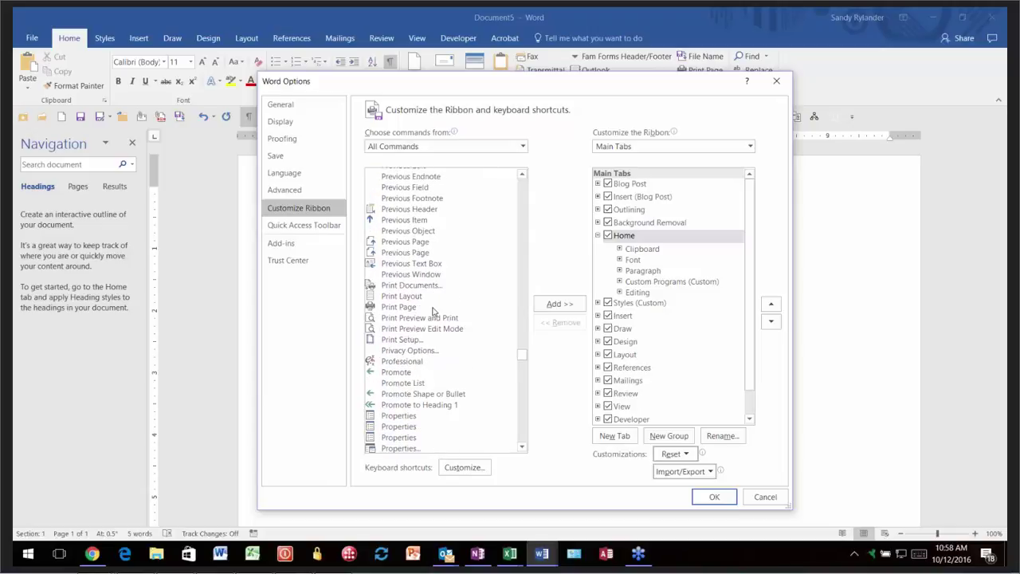
{"action": "left_click", "coordinate": [397, 319]}
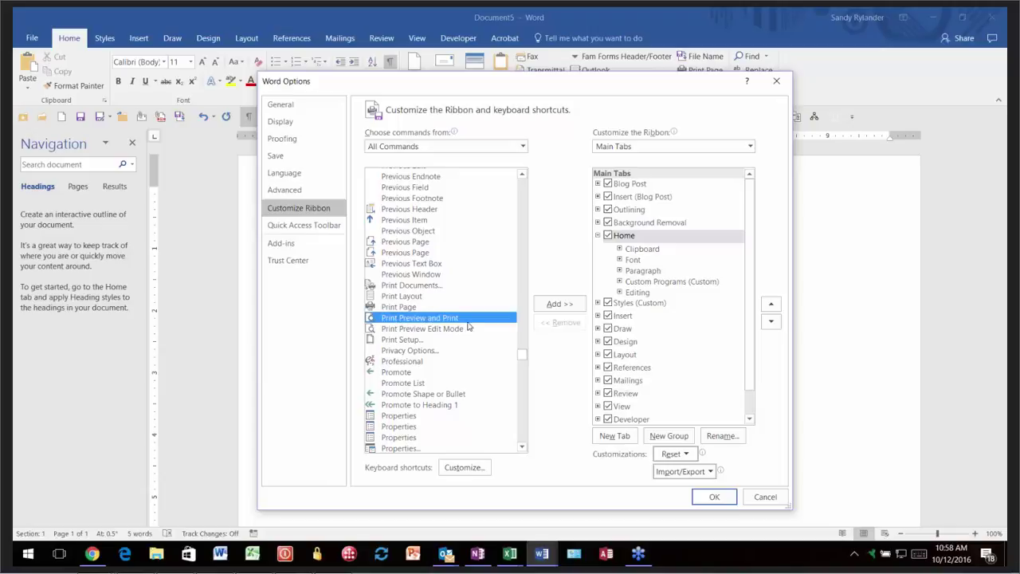
{"action": "left_click", "coordinate": [390, 328]}
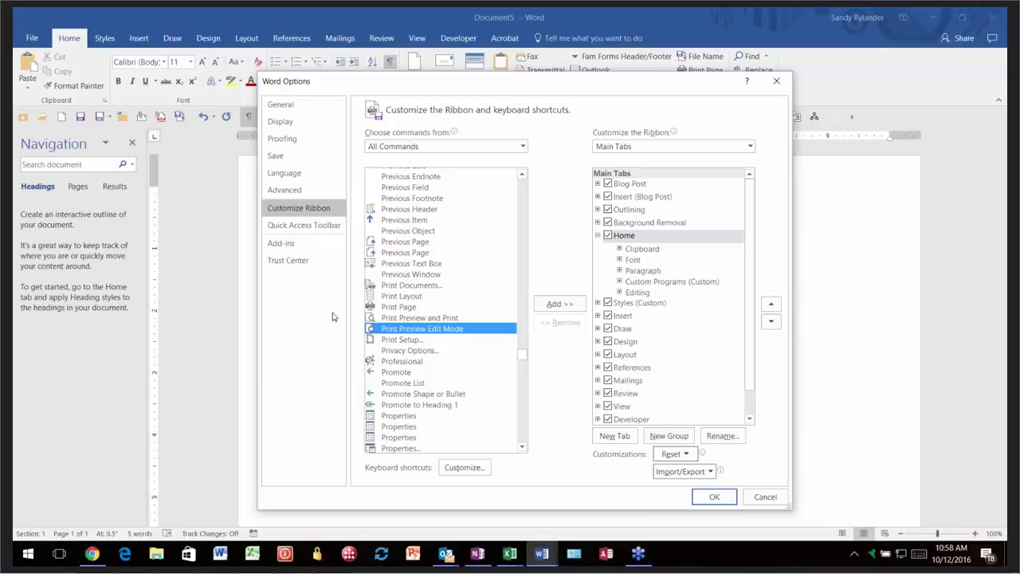
{"action": "left_click", "coordinate": [765, 497]}
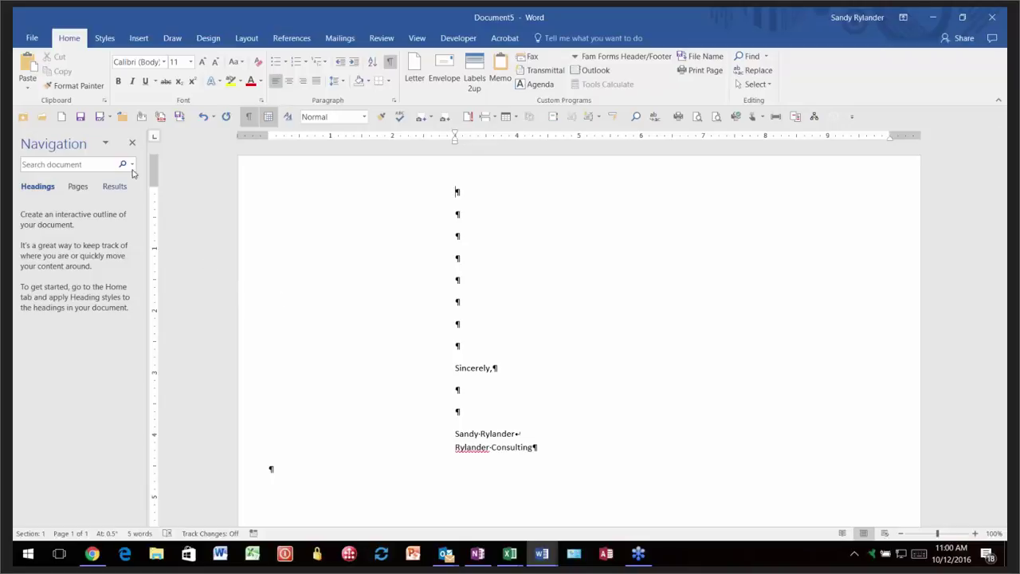
- Start an Outlook email with Document5.docx attached using the toolbar Email button
{"action": "left_click", "coordinate": [143, 122]}
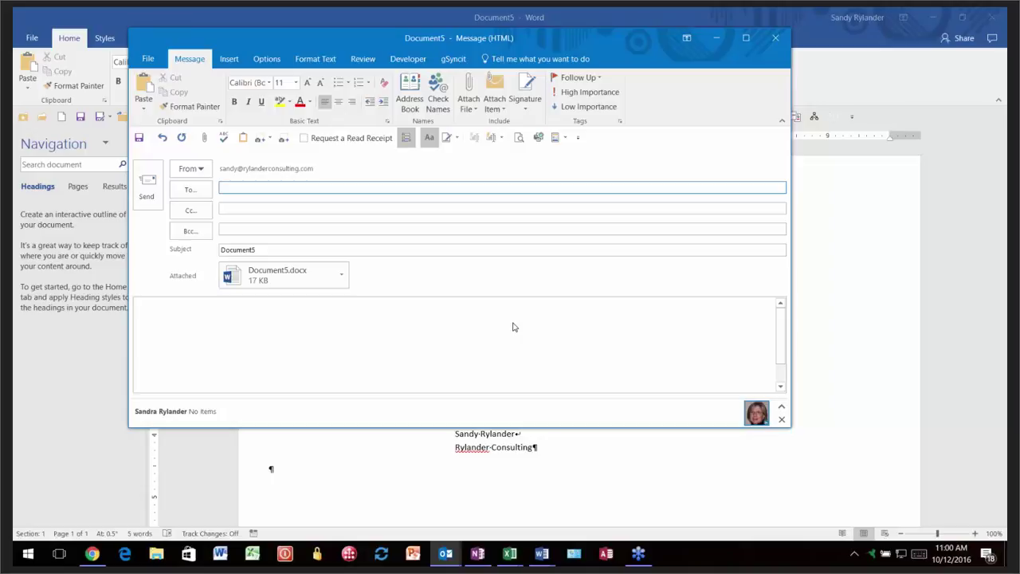
{"action": "left_click", "coordinate": [344, 277]}
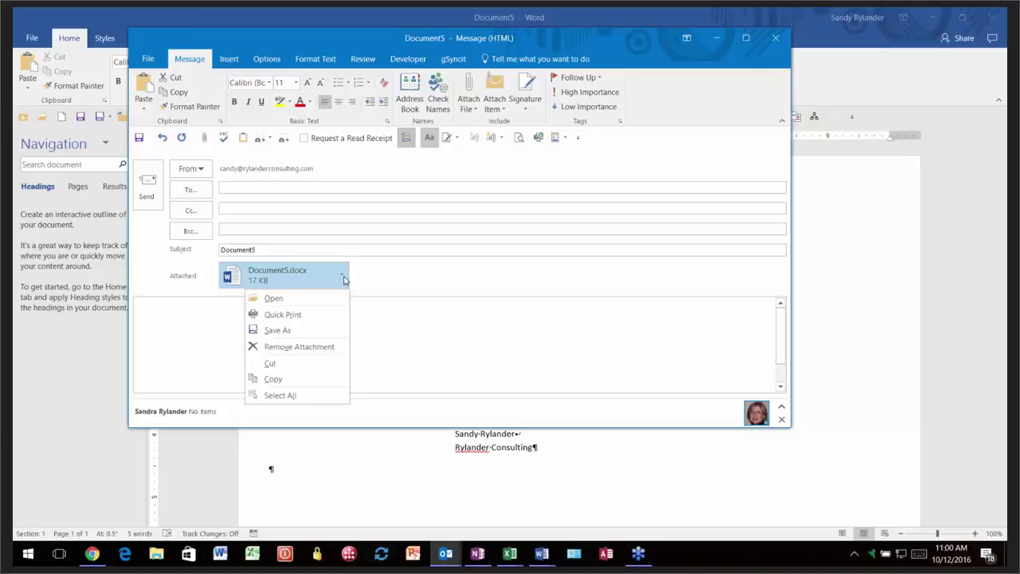
{"action": "left_click", "coordinate": [388, 281]}
{"action": "right_click", "coordinate": [282, 277]}
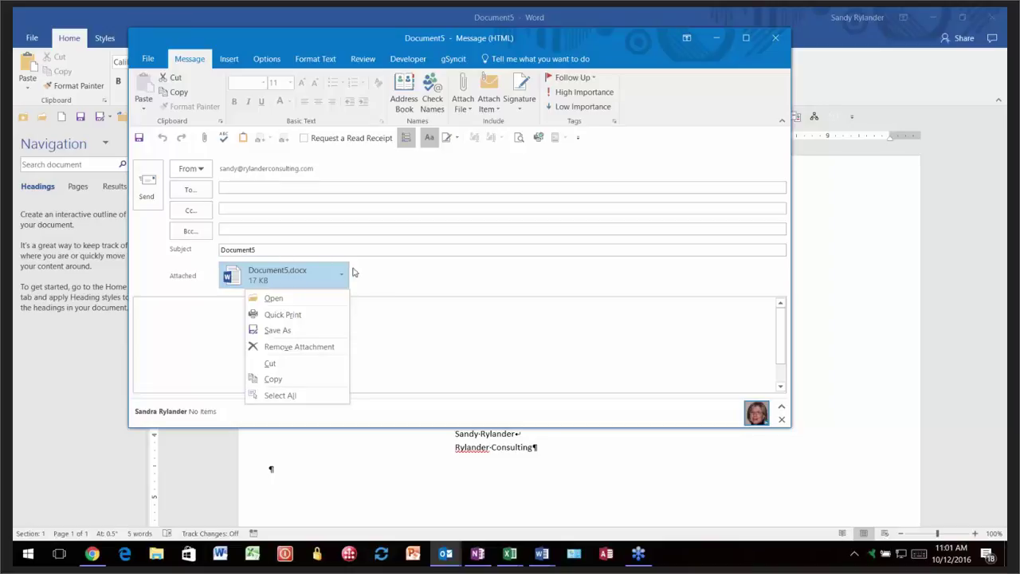
{"action": "left_click", "coordinate": [378, 278]}
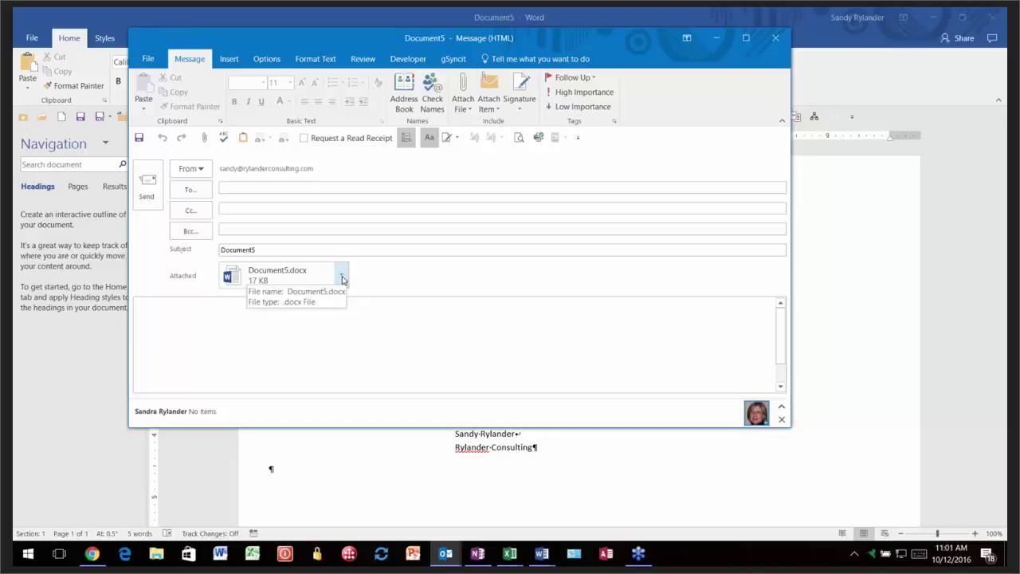
{"action": "left_click", "coordinate": [342, 278]}
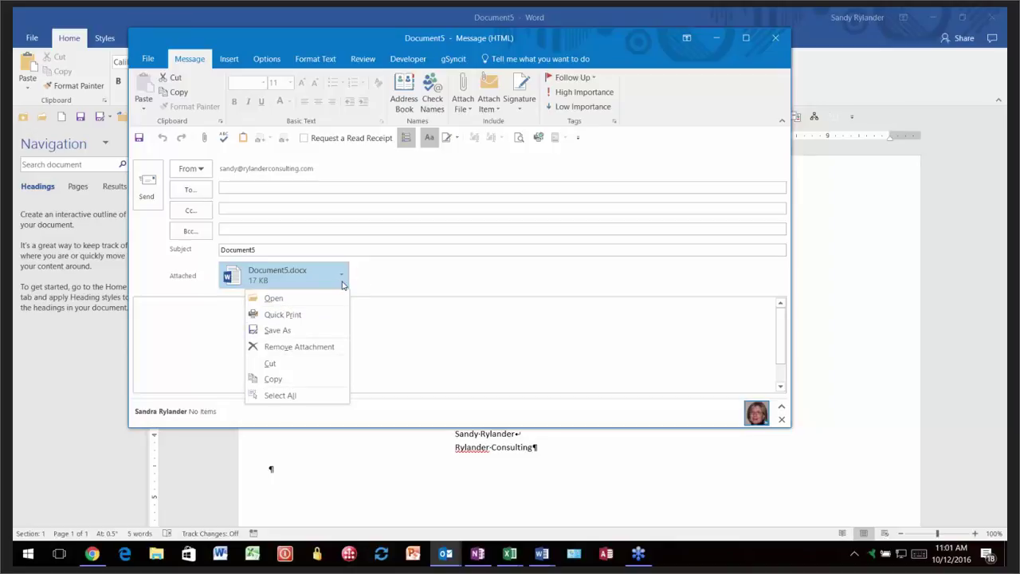
{"action": "left_click", "coordinate": [378, 285]}
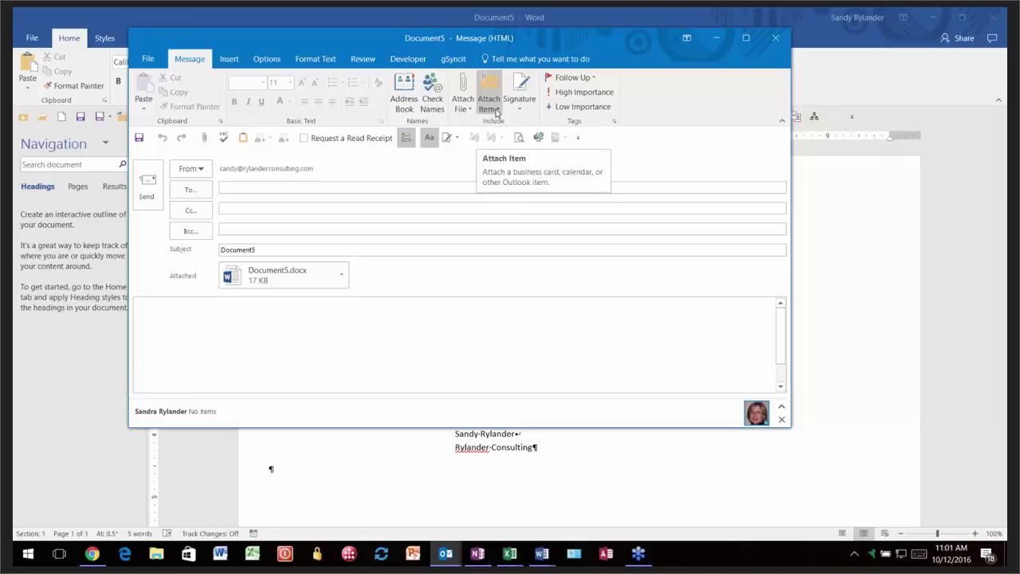
- Attach Co-Authoring.docx from Recent Items as a second file, then close the message window
{"action": "left_click", "coordinate": [496, 111]}
{"action": "left_click", "coordinate": [468, 112]}
{"action": "left_click", "coordinate": [467, 112]}
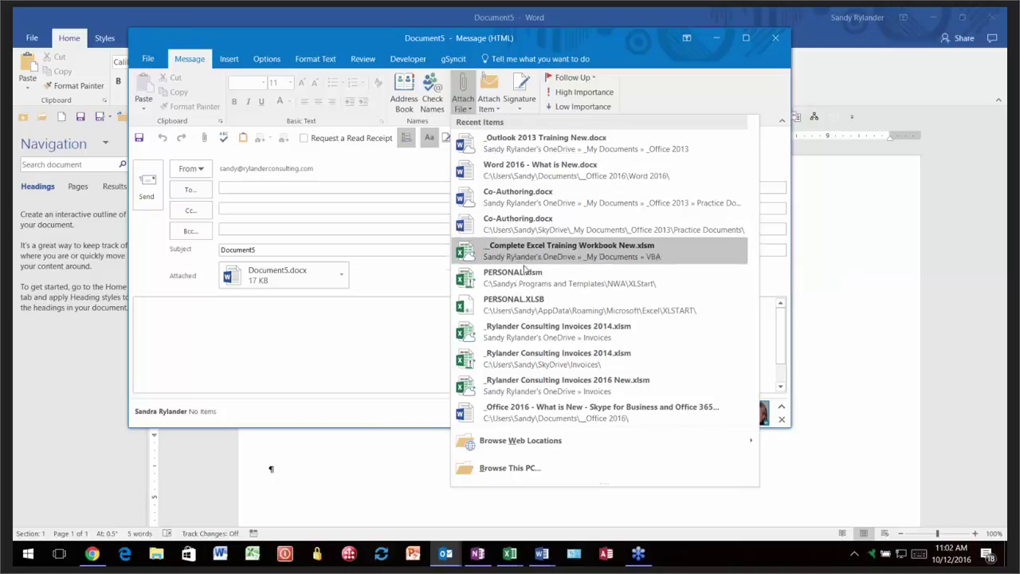
{"action": "left_click", "coordinate": [502, 203]}
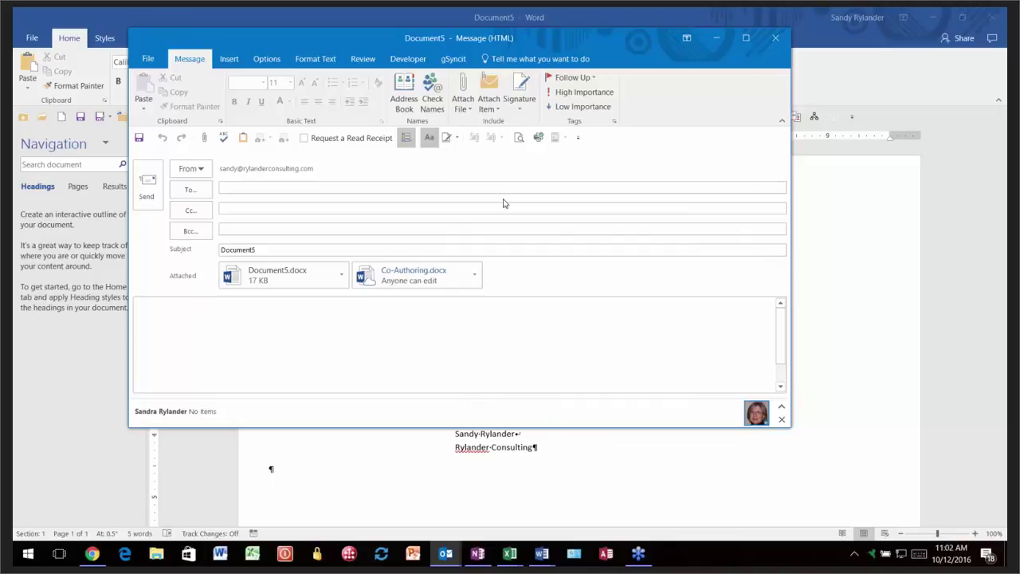
{"action": "left_click", "coordinate": [778, 38]}
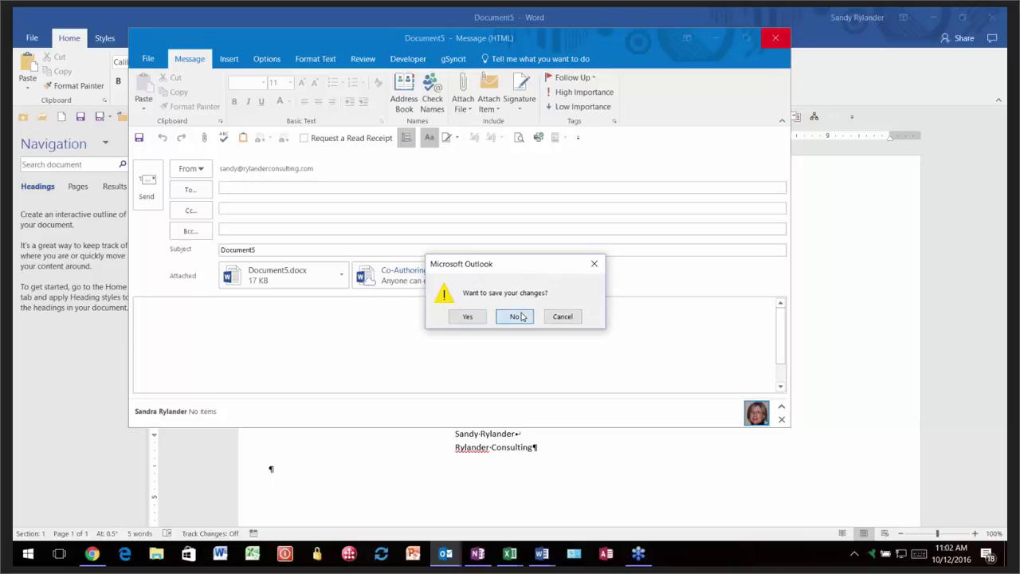
- Decline saving the Outlook draft and go back to Word's Insert ribbon
{"action": "left_click", "coordinate": [518, 317]}
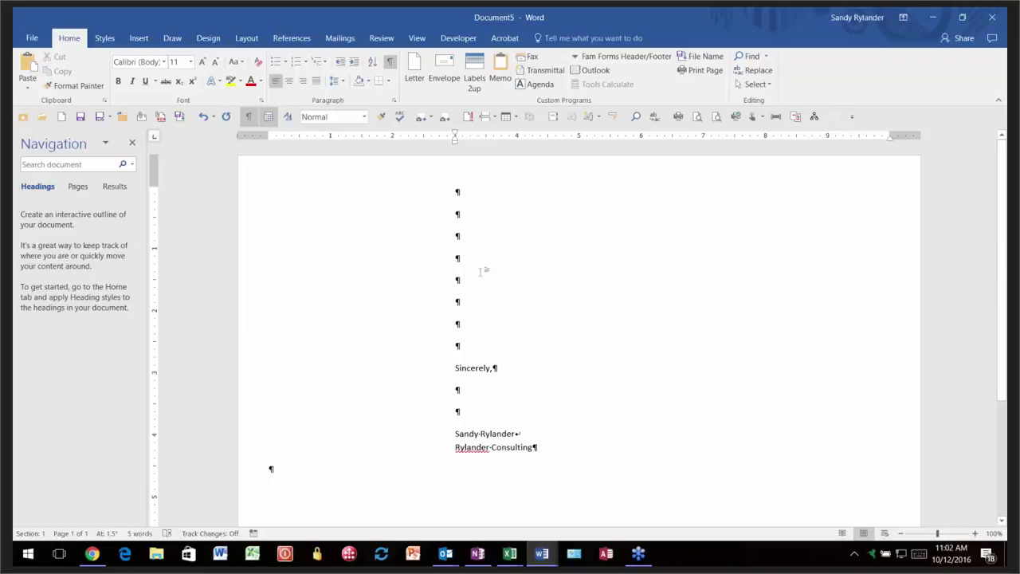
{"action": "left_click", "coordinate": [137, 40]}
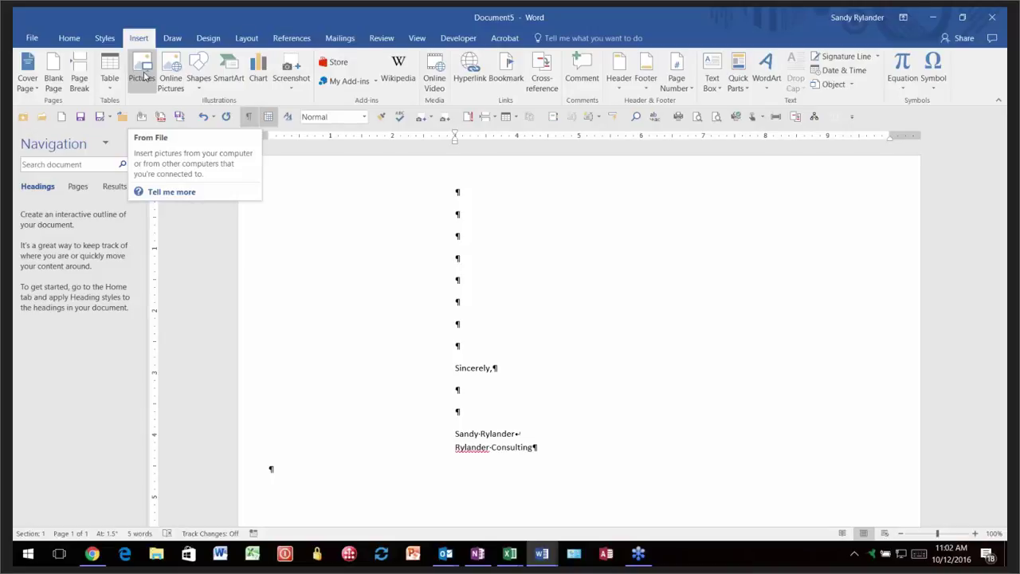
- Insert the large solid red heart from a Bing online picture search for 'heart'
{"action": "left_click", "coordinate": [180, 78]}
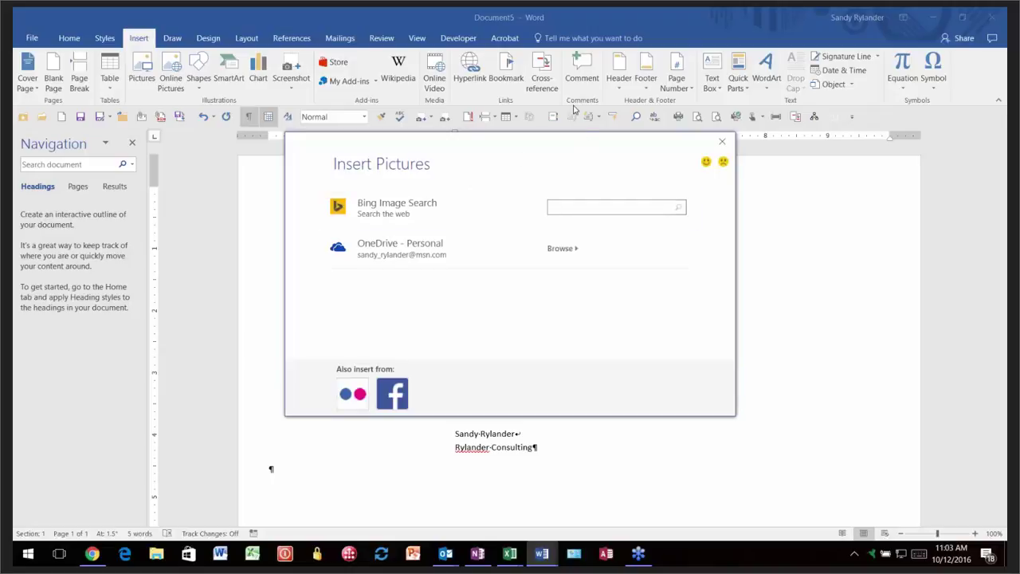
{"action": "type", "text": "heart"}
{"action": "key", "text": "Return"}
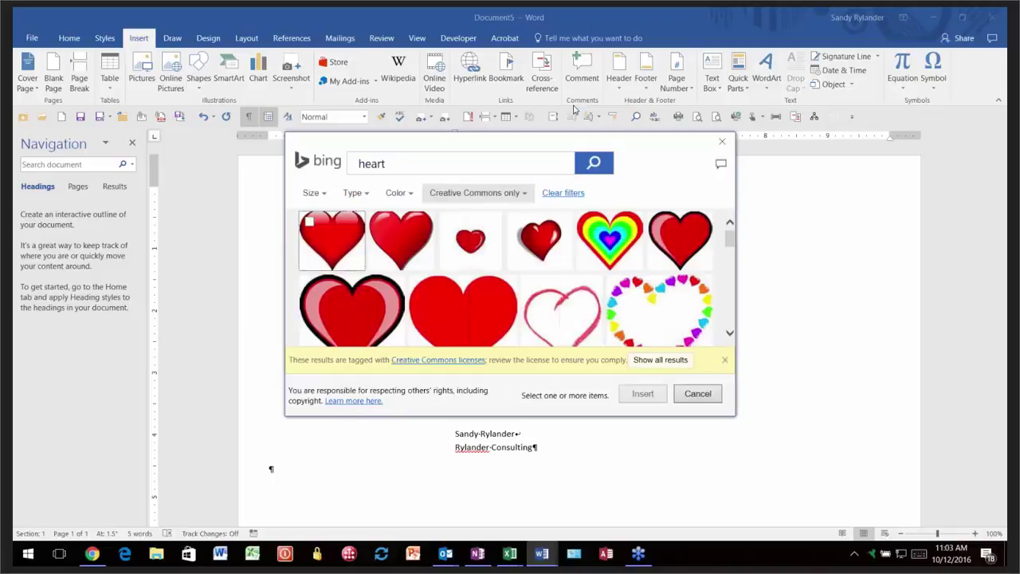
{"action": "left_click", "coordinate": [461, 320]}
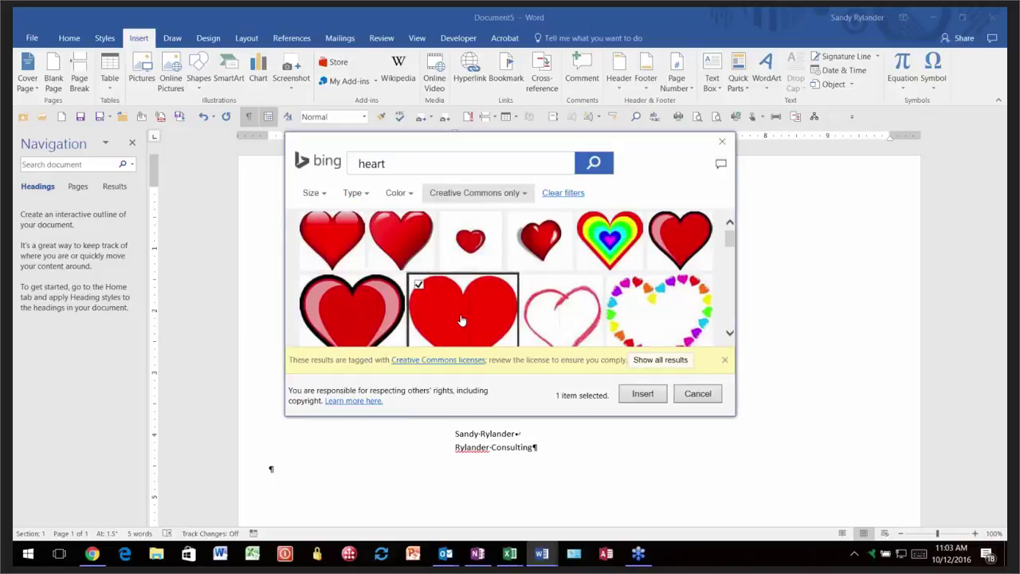
{"action": "left_click_drag", "start_coordinate": [484, 147], "coordinate": [733, 188]}
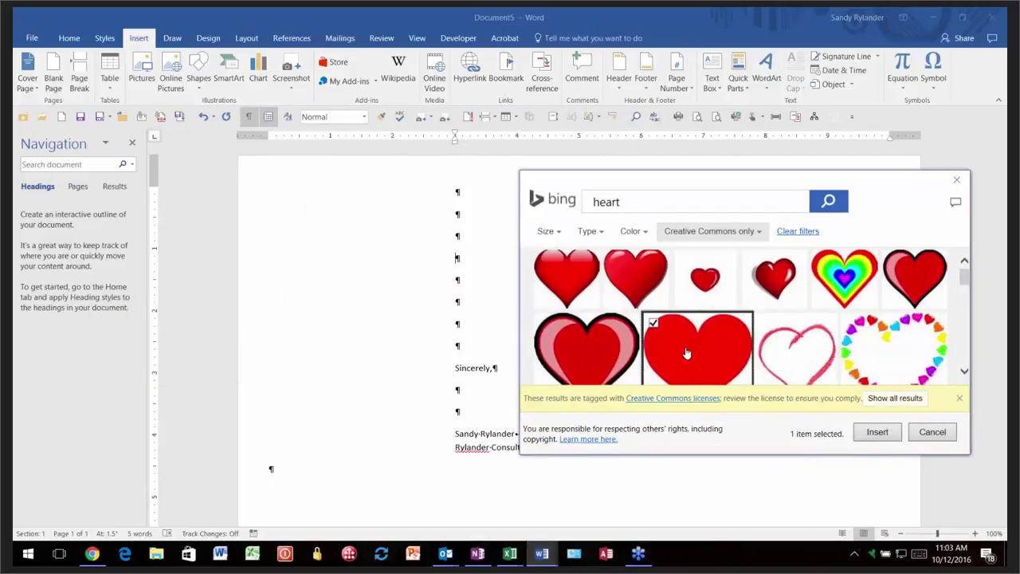
{"action": "left_click", "coordinate": [881, 433]}
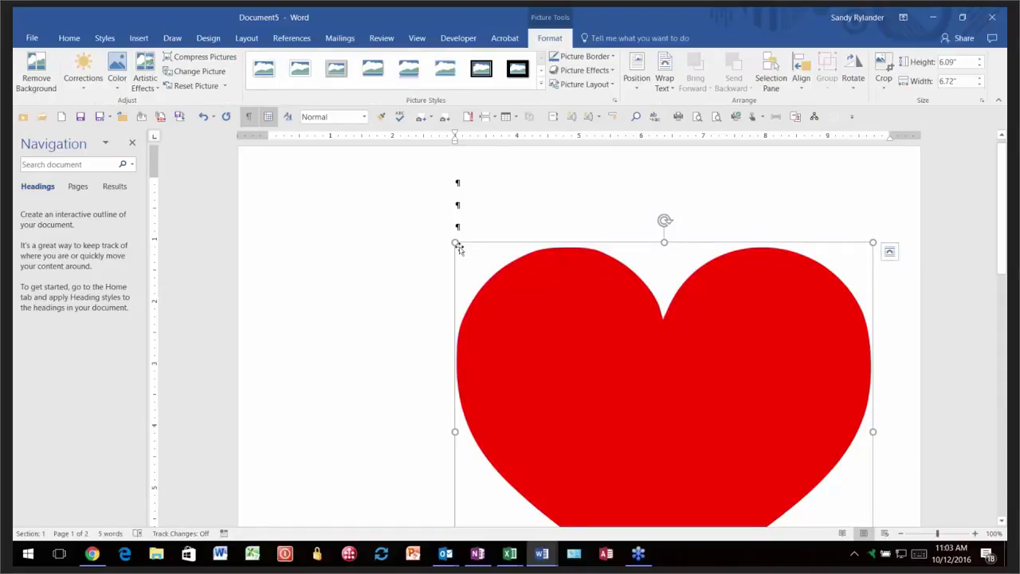
- Shrink the heart to about 4.77 x 5.26 inches and generate =rand() filler paragraphs above it
{"action": "left_click_drag", "start_coordinate": [456, 245], "coordinate": [592, 325]}
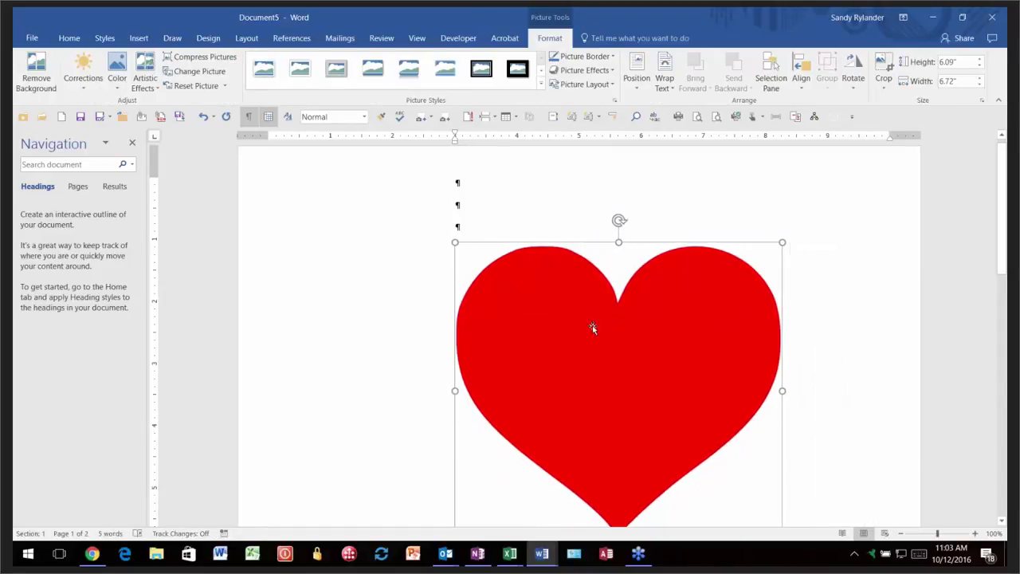
{"action": "left_click", "coordinate": [514, 235]}
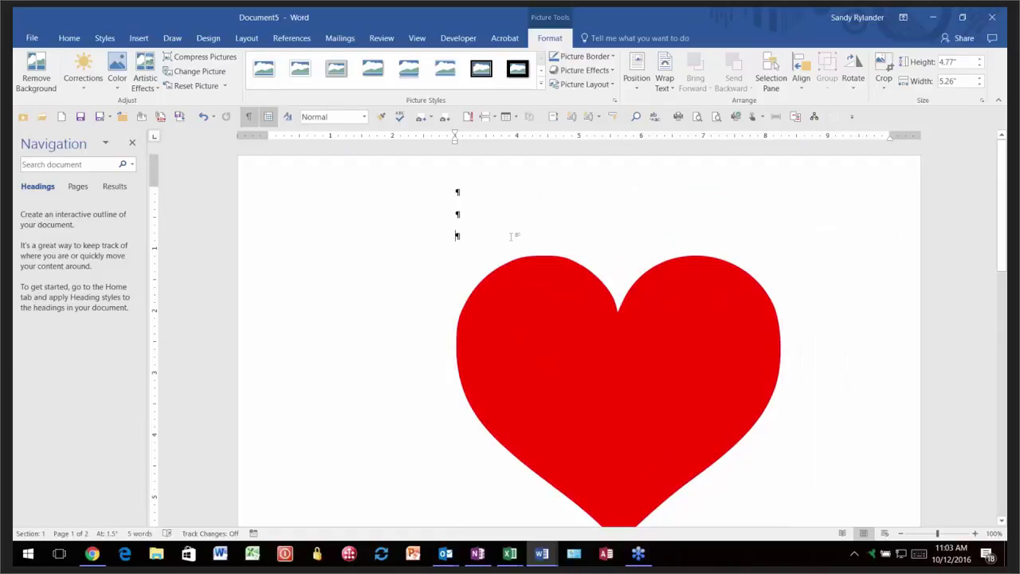
{"action": "type", "text": "=rand"}
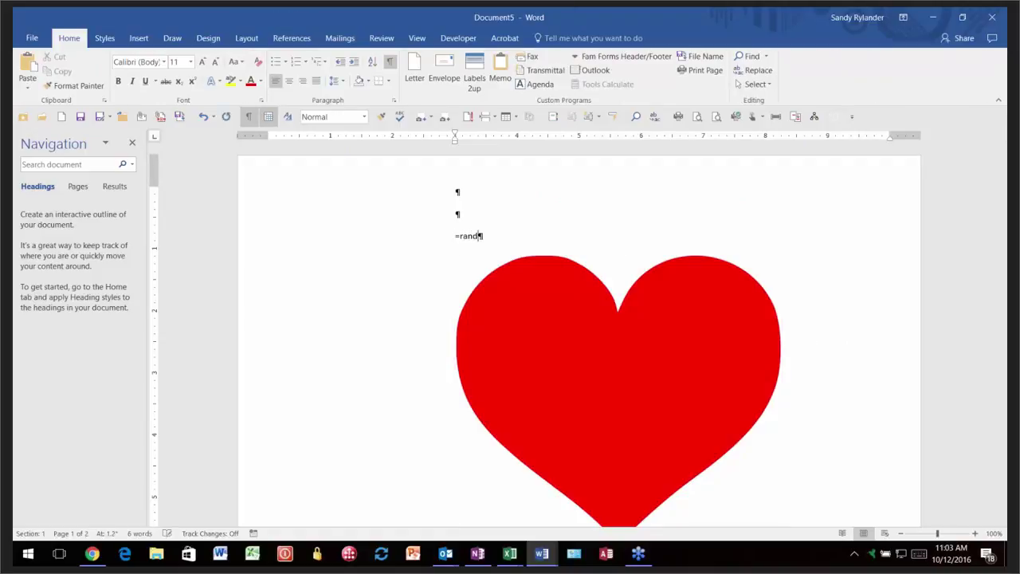
{"action": "type", "text": "()"}
{"action": "key", "text": "Return"}
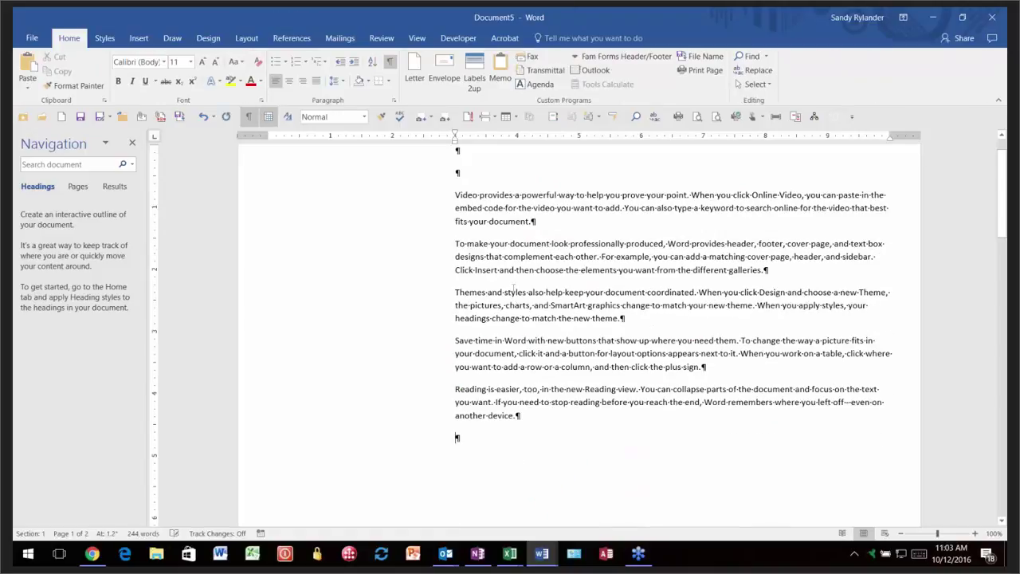
- Shrink the heart to about half size and drag it up into the filler text
{"action": "scroll", "coordinate": [609, 401], "scroll_direction": "down", "scroll_amount": 1}
{"action": "scroll", "coordinate": [609, 401], "scroll_direction": "down", "scroll_amount": 4}
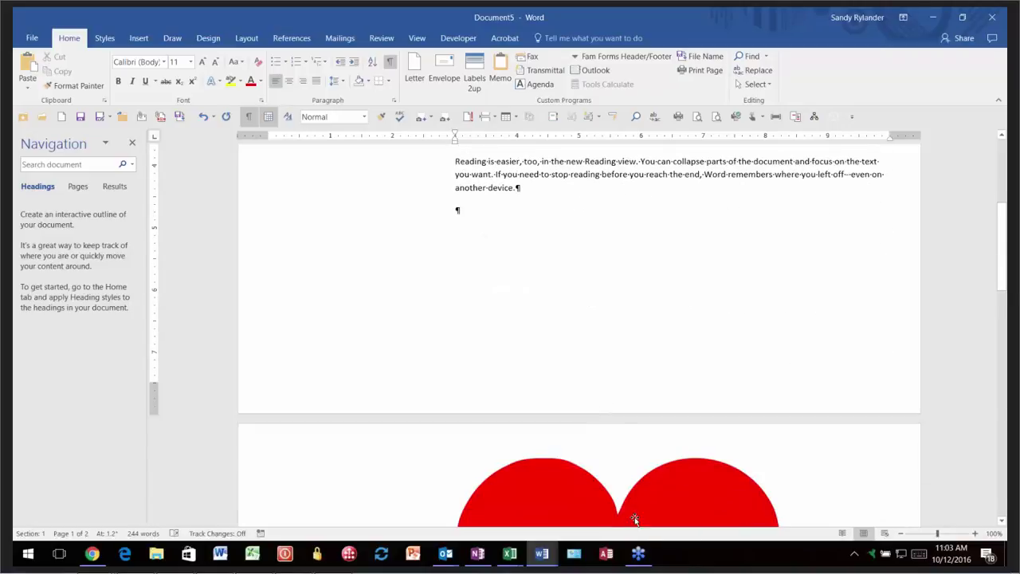
{"action": "left_click", "coordinate": [634, 516]}
{"action": "scroll", "coordinate": [789, 426], "scroll_direction": "down", "scroll_amount": 1}
{"action": "scroll", "coordinate": [788, 426], "scroll_direction": "down", "scroll_amount": 1}
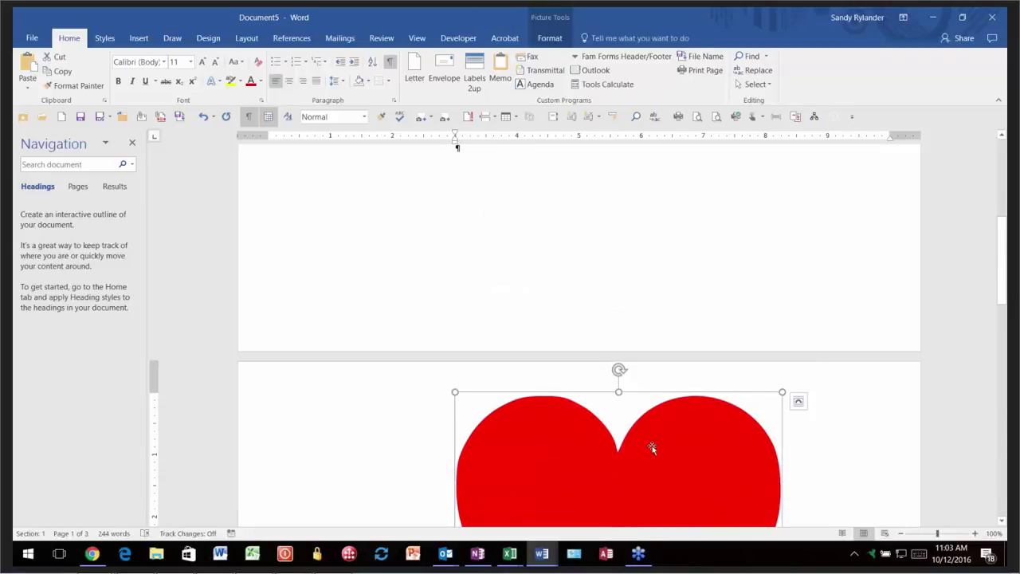
{"action": "scroll", "coordinate": [641, 440], "scroll_direction": "down", "scroll_amount": 5}
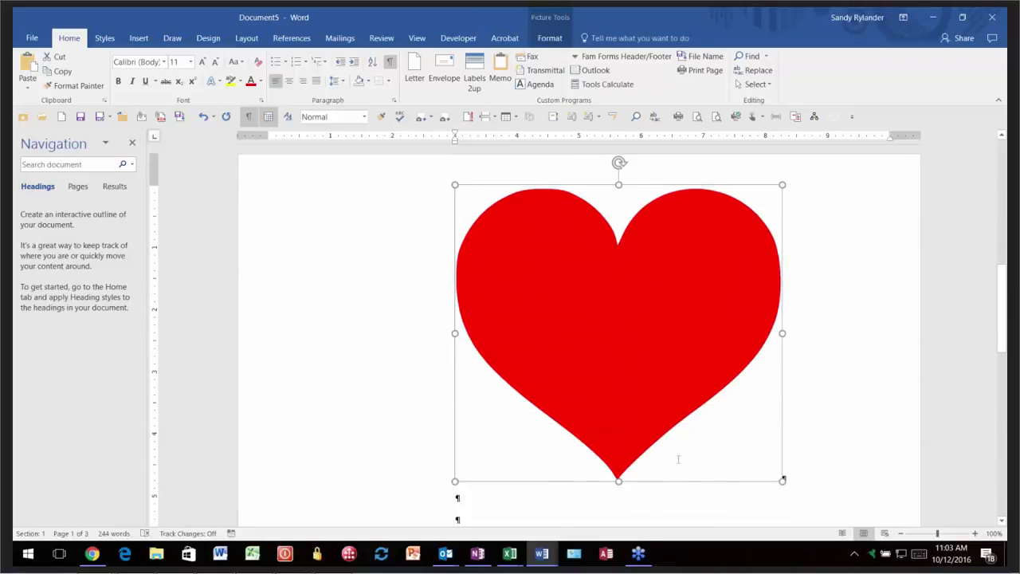
{"action": "left_click_drag", "start_coordinate": [783, 480], "coordinate": [555, 324]}
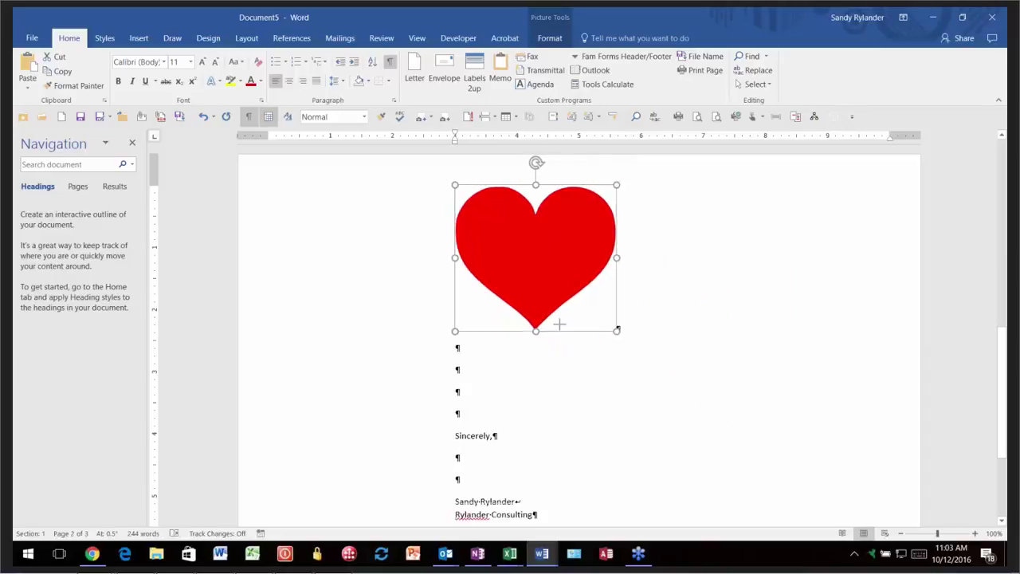
{"action": "scroll", "coordinate": [660, 212], "scroll_direction": "up", "scroll_amount": 5}
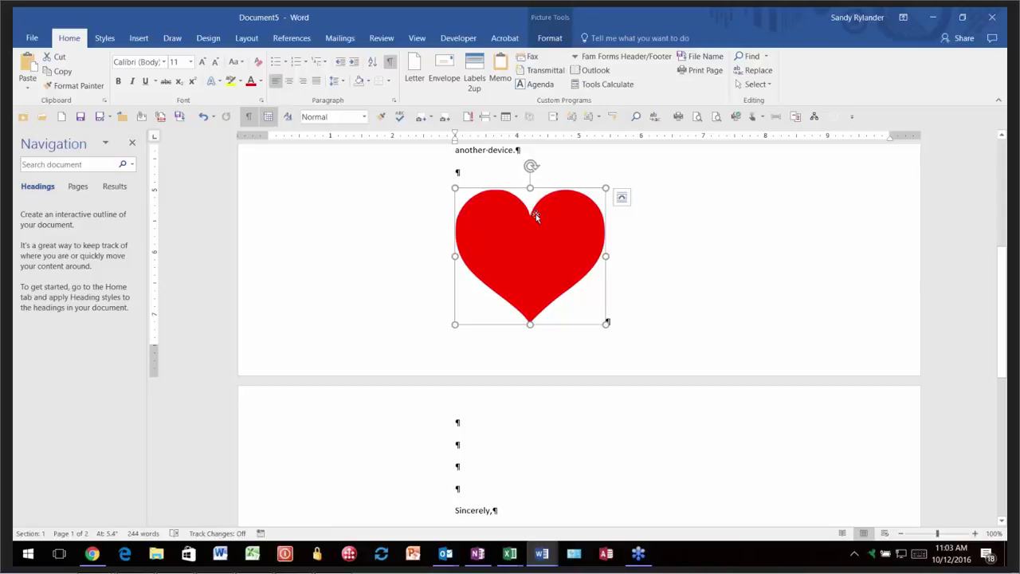
{"action": "left_click_drag", "start_coordinate": [536, 217], "coordinate": [519, 189]}
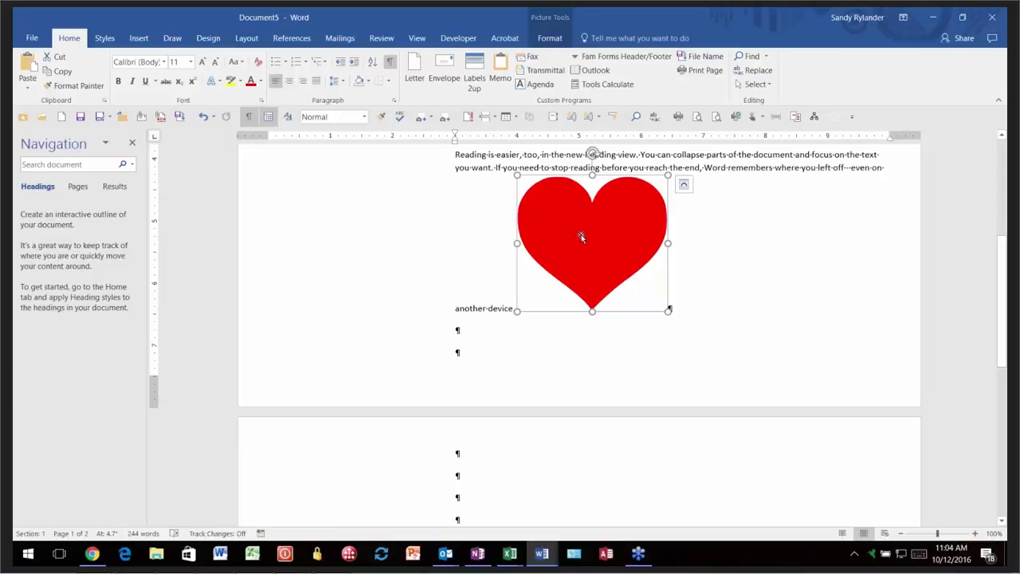
- Give the heart Tight text wrapping and position it up and left among the paragraphs
{"action": "left_click", "coordinate": [681, 198]}
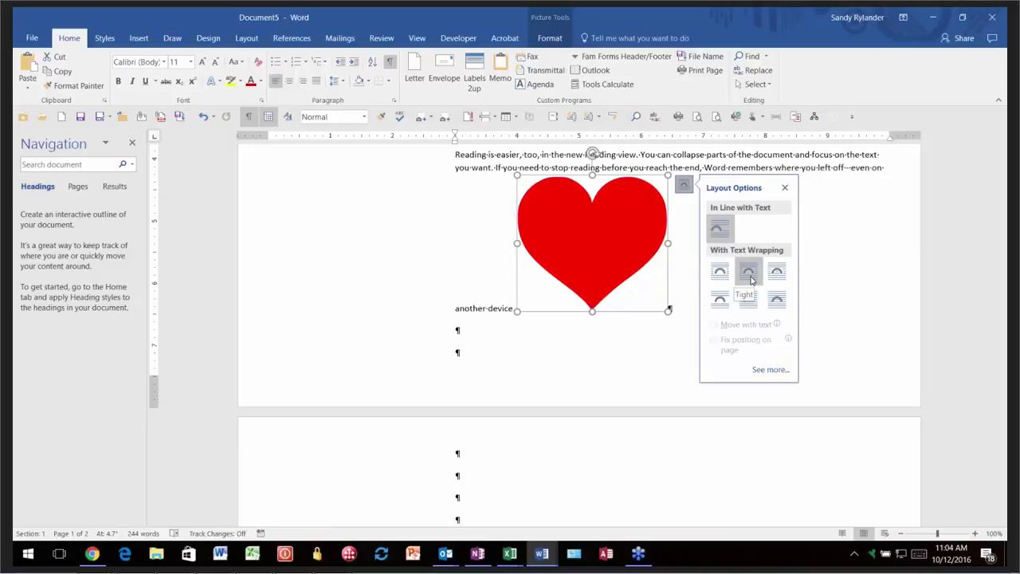
{"action": "left_click", "coordinate": [751, 279]}
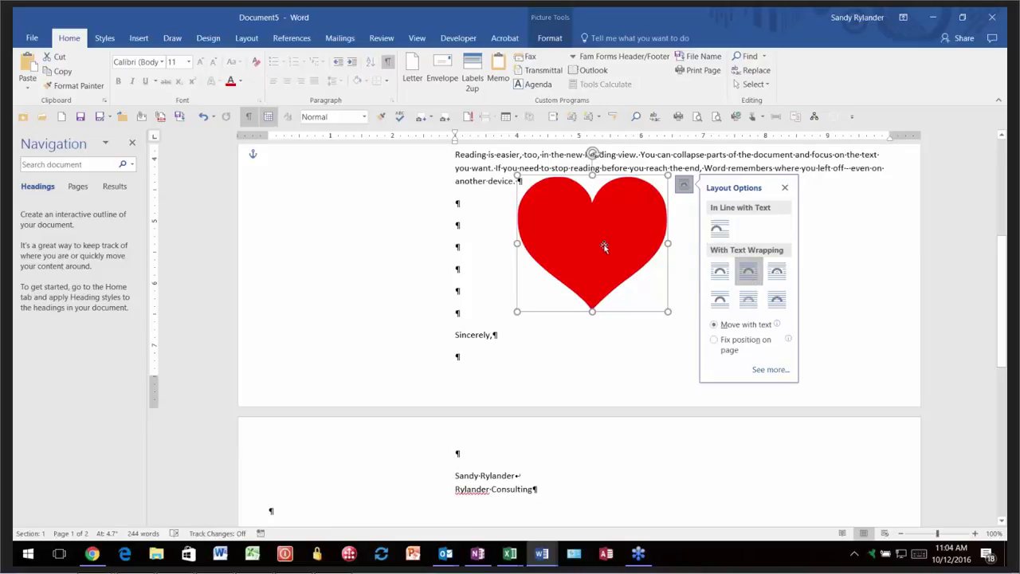
{"action": "left_click_drag", "start_coordinate": [603, 251], "coordinate": [602, 189]}
{"action": "scroll", "coordinate": [721, 275], "scroll_direction": "up", "scroll_amount": 3}
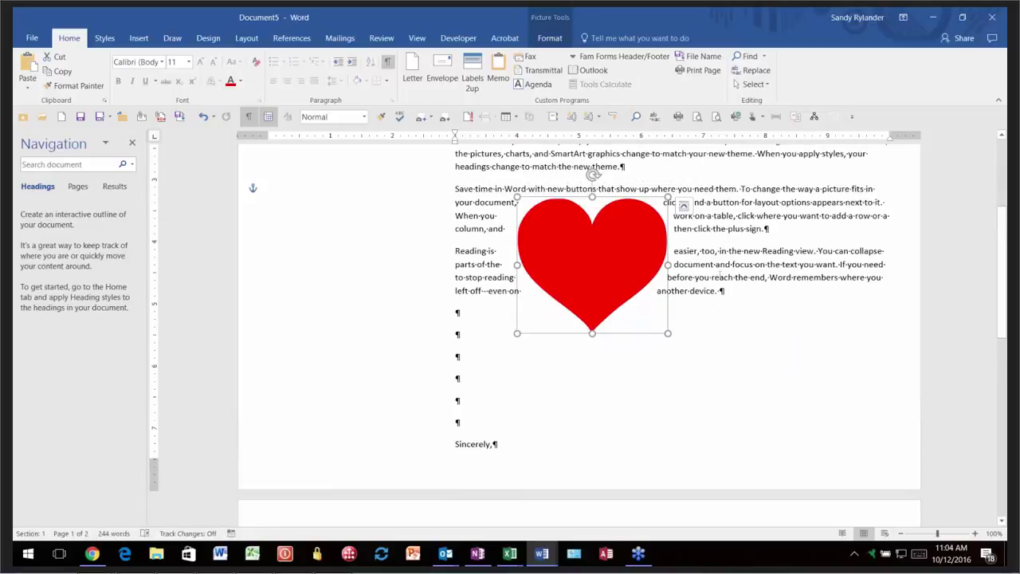
{"action": "scroll", "coordinate": [720, 275], "scroll_direction": "up", "scroll_amount": 1}
{"action": "left_click_drag", "start_coordinate": [577, 310], "coordinate": [629, 266]}
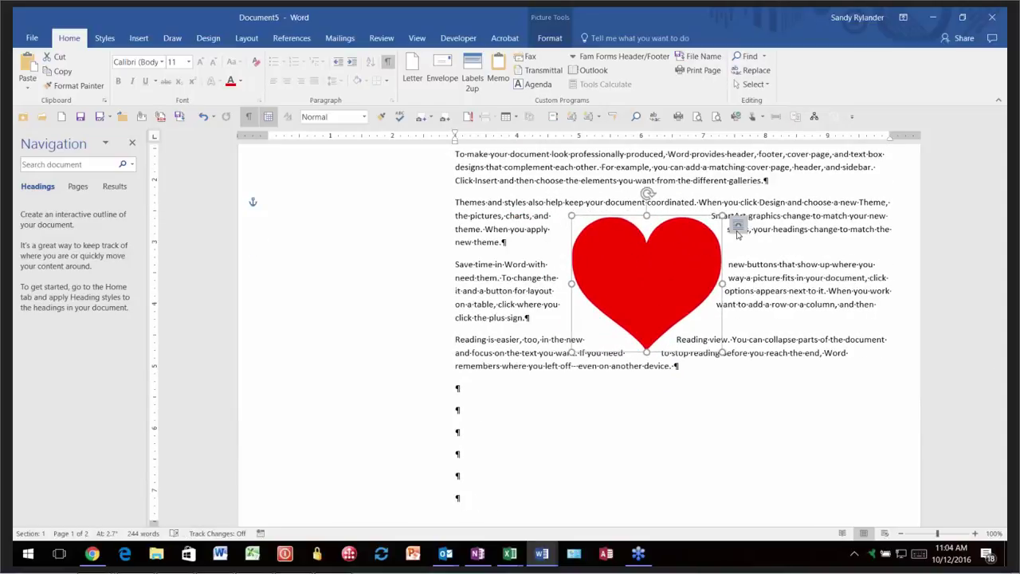
{"action": "left_click_drag", "start_coordinate": [647, 252], "coordinate": [538, 309]}
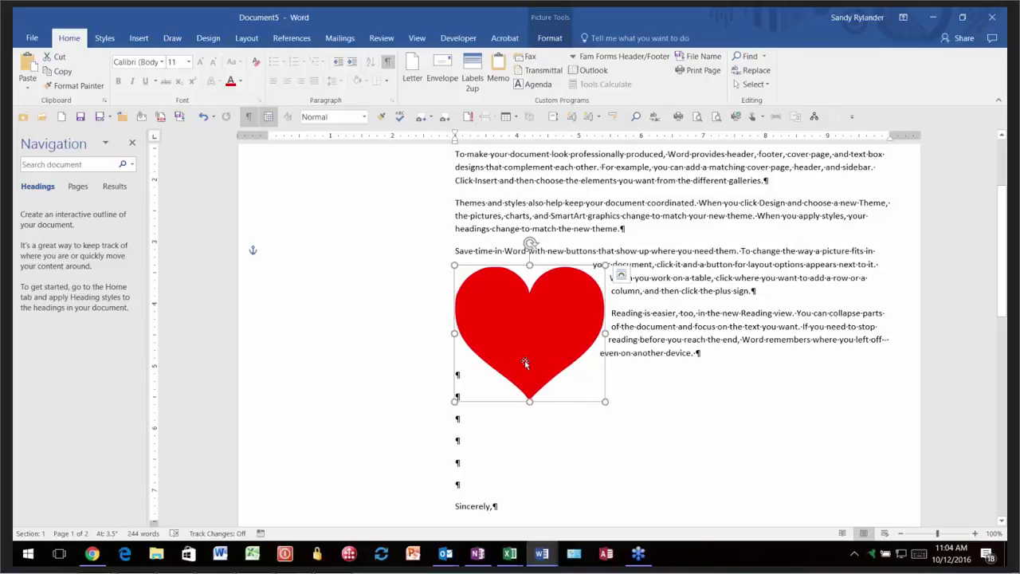
- Copy the heart and place the second heart among the upper paragraphs
{"action": "left_click_drag", "start_coordinate": [522, 360], "coordinate": [493, 231]}
{"action": "scroll", "coordinate": [538, 310], "scroll_direction": "up", "scroll_amount": 2}
{"action": "left_click_drag", "start_coordinate": [533, 305], "coordinate": [544, 278]}
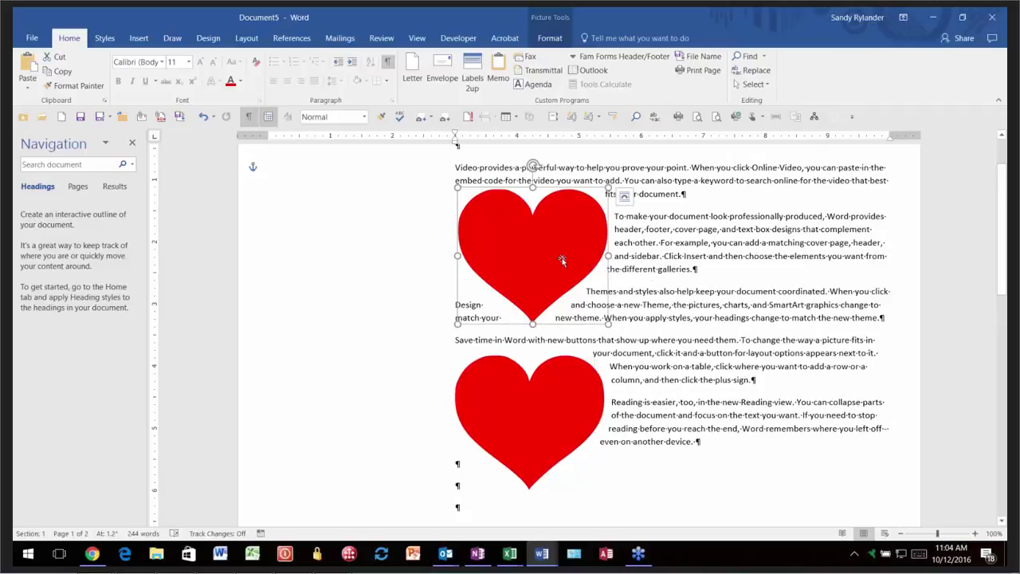
{"action": "left_click_drag", "start_coordinate": [555, 239], "coordinate": [533, 235]}
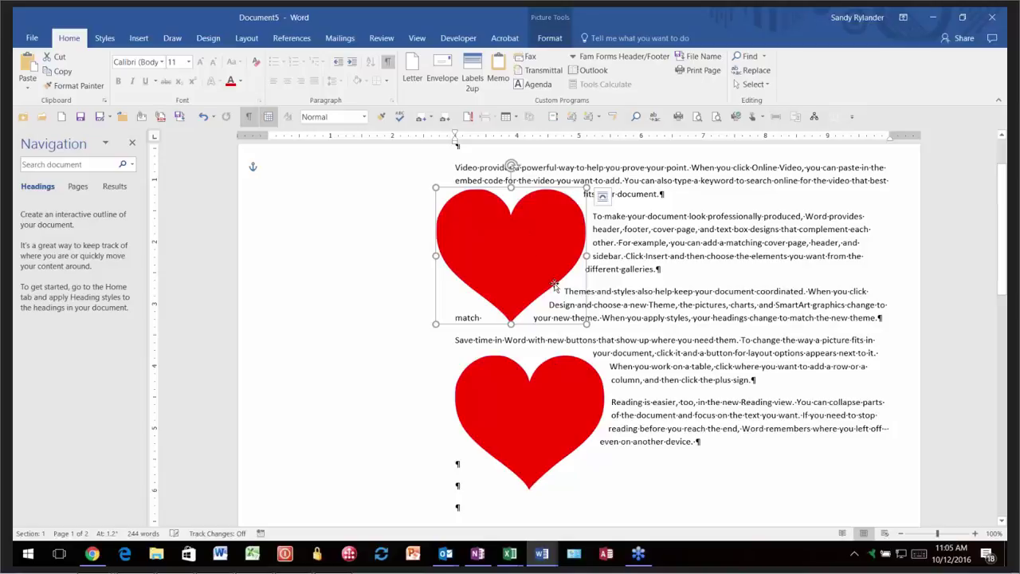
- Cancel the older PowerPoint launch and start PowerPoint 2016 via a Start menu search for 'poer'
{"action": "left_click", "coordinate": [413, 553]}
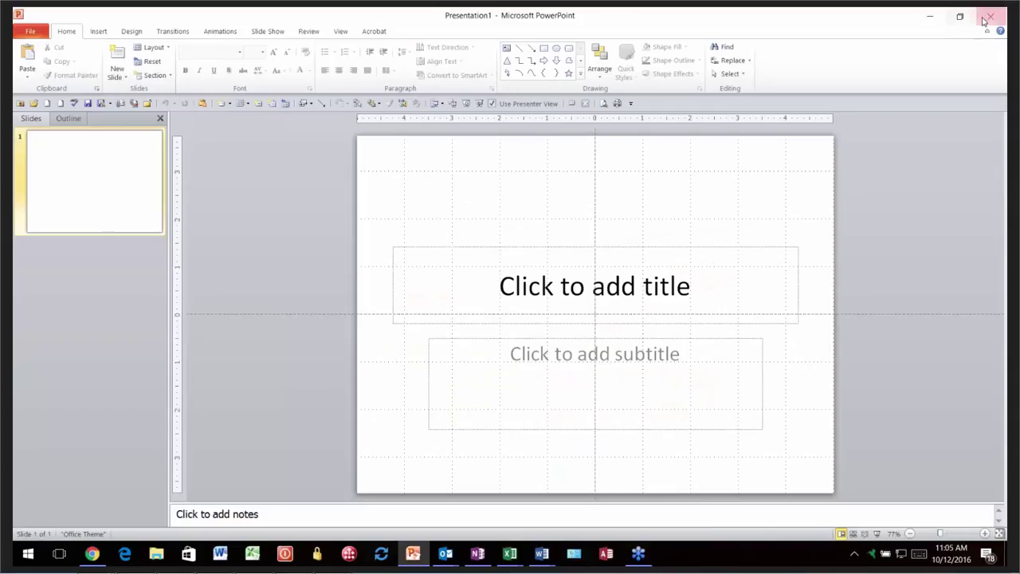
{"action": "left_click", "coordinate": [993, 14]}
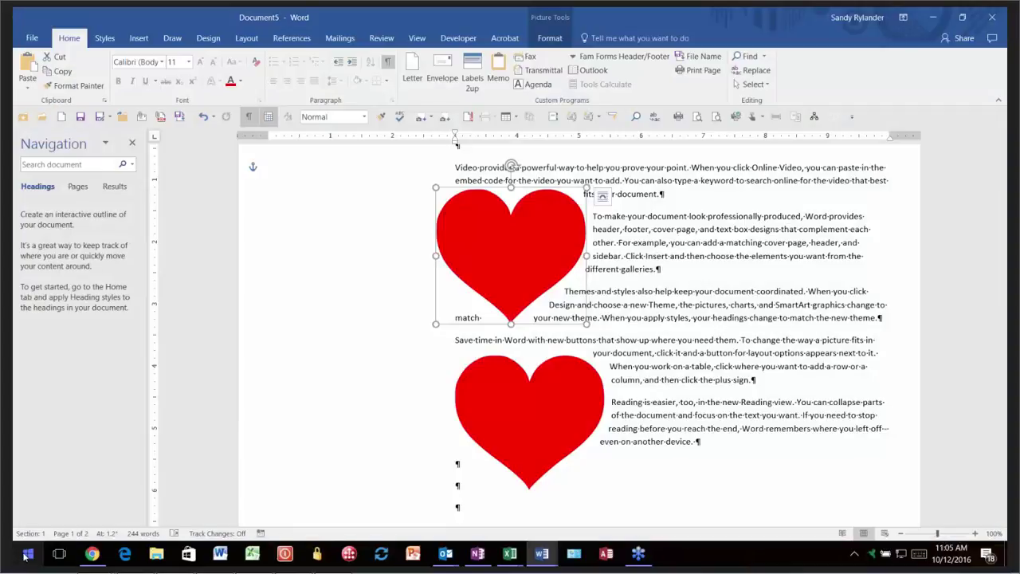
{"action": "left_click", "coordinate": [26, 556]}
{"action": "type", "text": "p"}
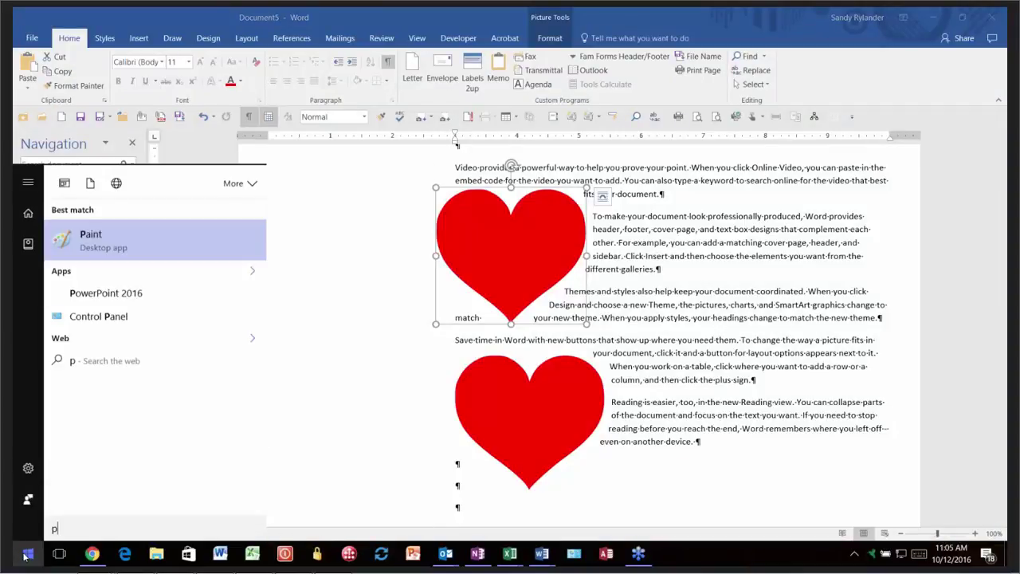
{"action": "type", "text": "oer"}
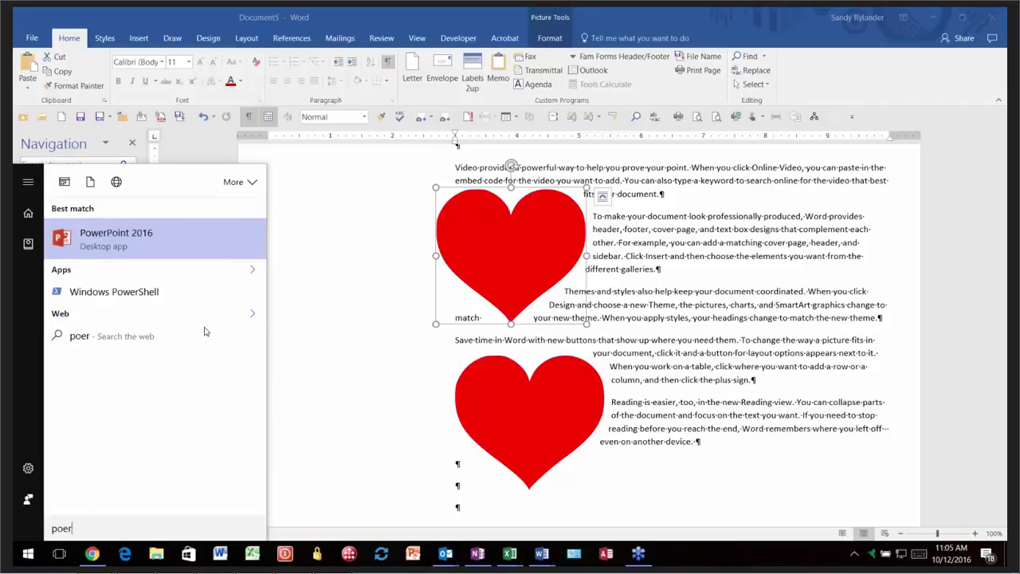
{"action": "left_click", "coordinate": [176, 251]}
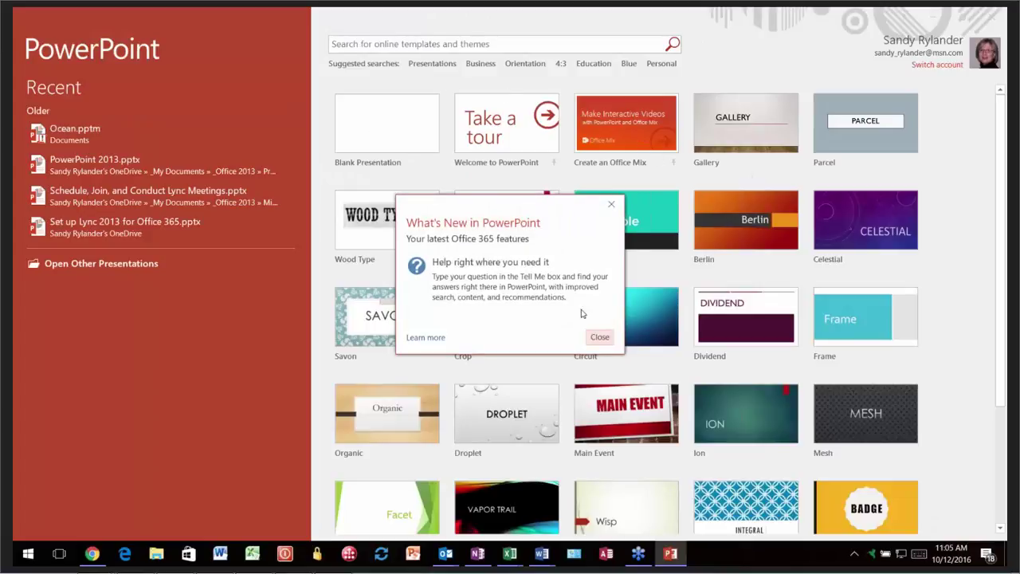
- Dismiss the What's New message and start a new blank presentation
{"action": "left_click", "coordinate": [600, 338]}
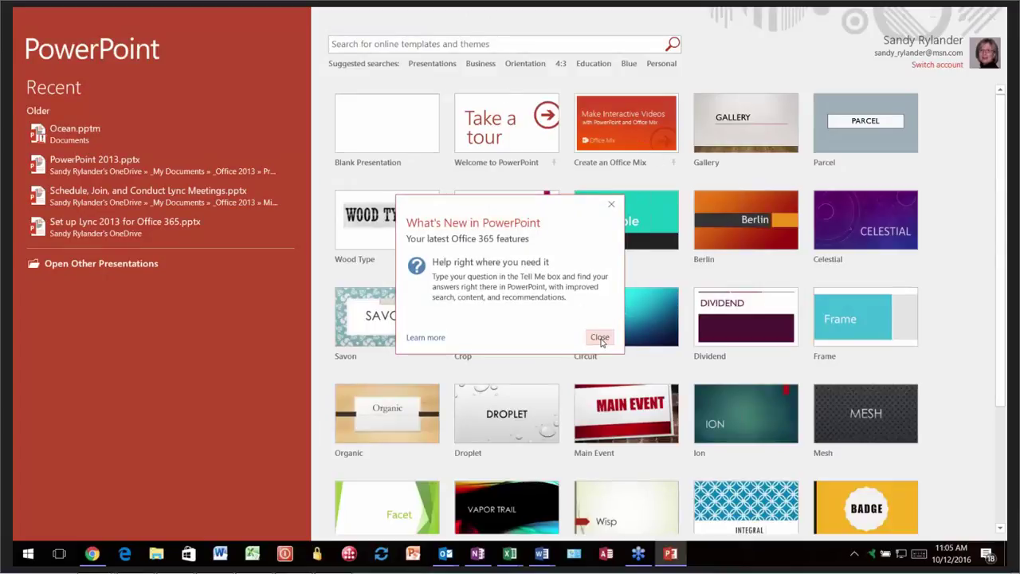
{"action": "left_click", "coordinate": [386, 121]}
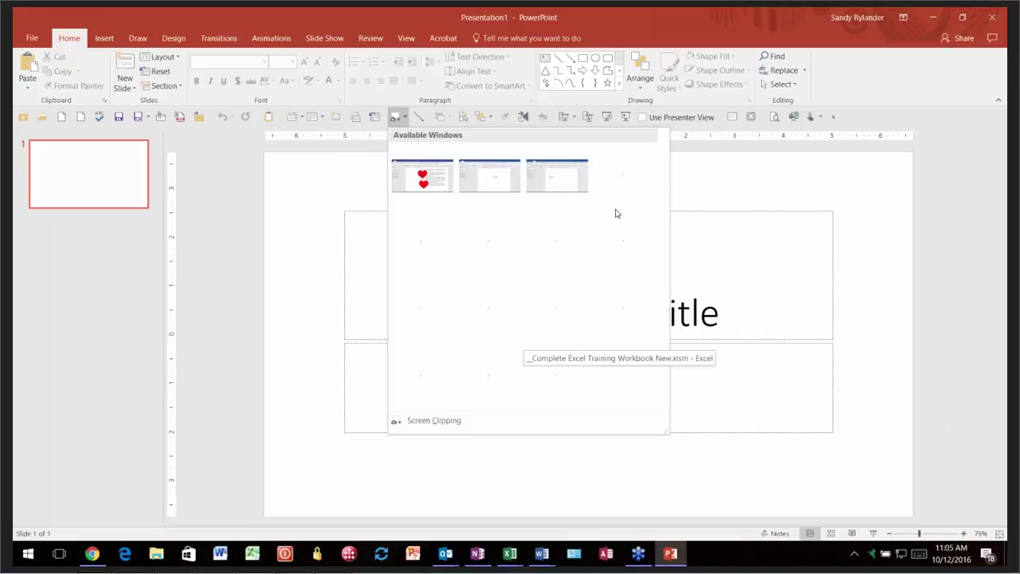
{"action": "left_click", "coordinate": [779, 258]}
- Paste the closing 'Sincerely,' onto the title slide and undo the last change in the Word letter
{"action": "left_click", "coordinate": [580, 399]}
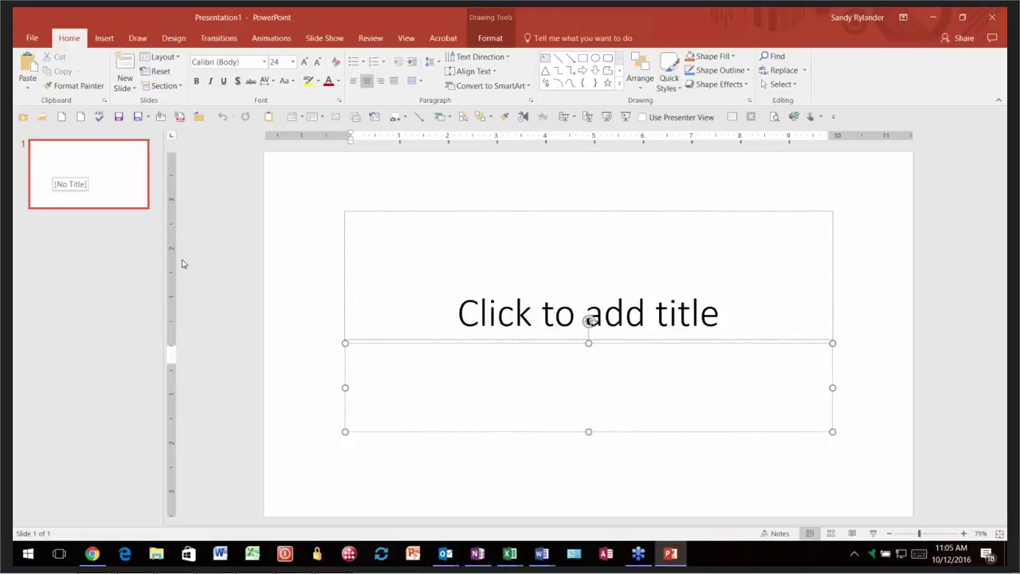
{"action": "left_click", "coordinate": [516, 476]}
{"action": "type", "text": "Sincerely,"}
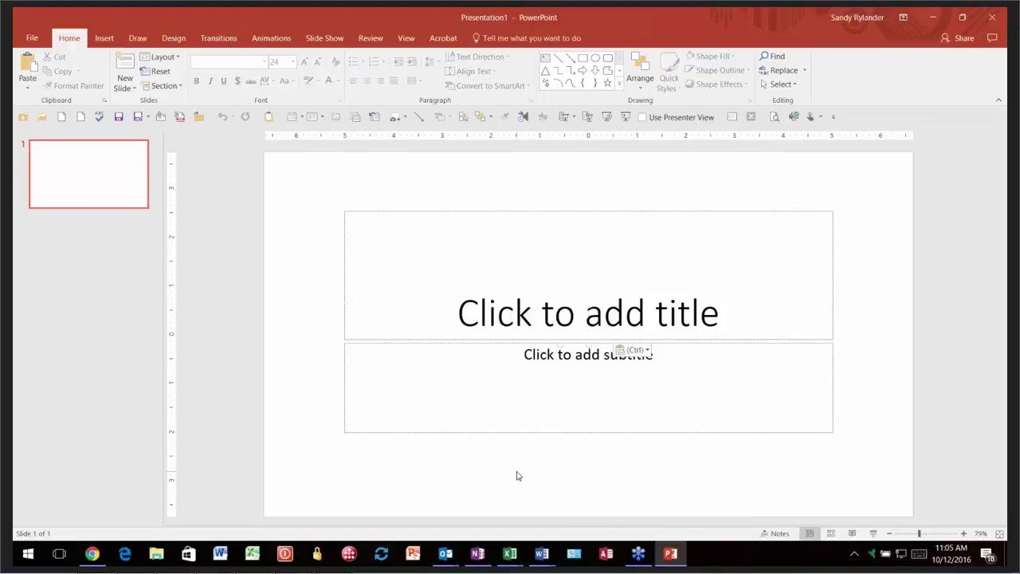
{"action": "key", "text": "alt+Tab"}
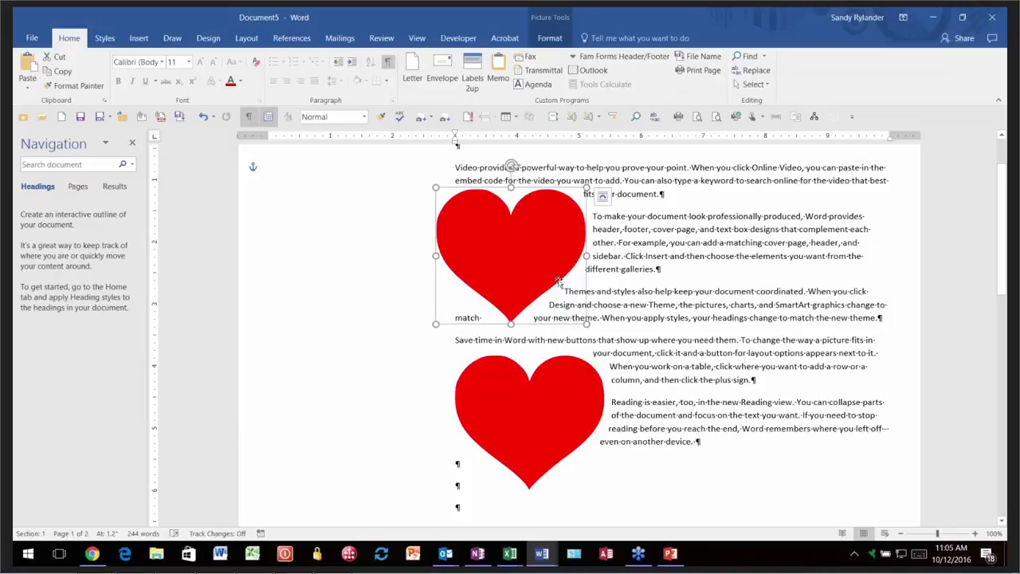
{"action": "key", "text": "ctrl+z"}
{"action": "key", "text": "alt+Tab"}
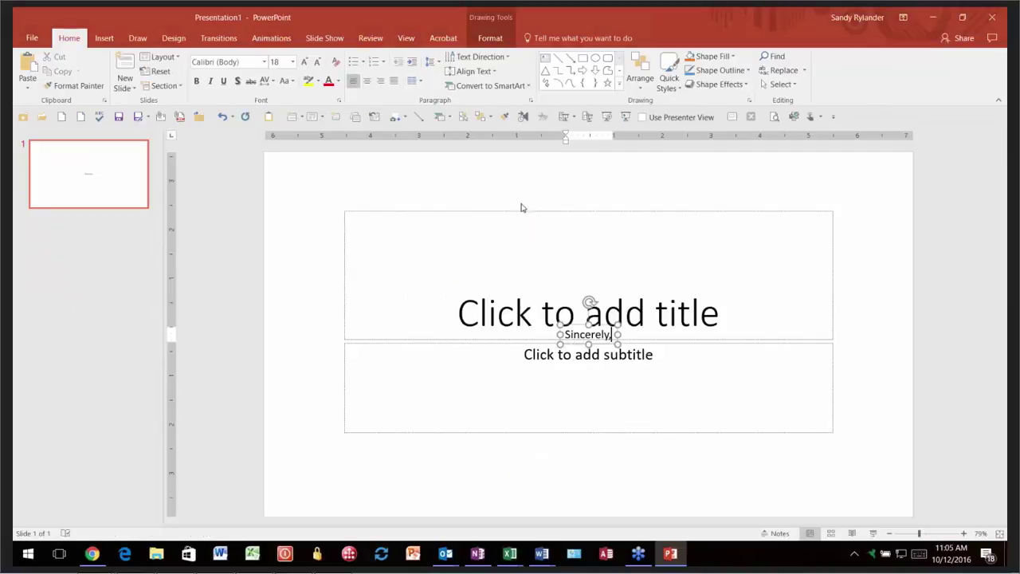
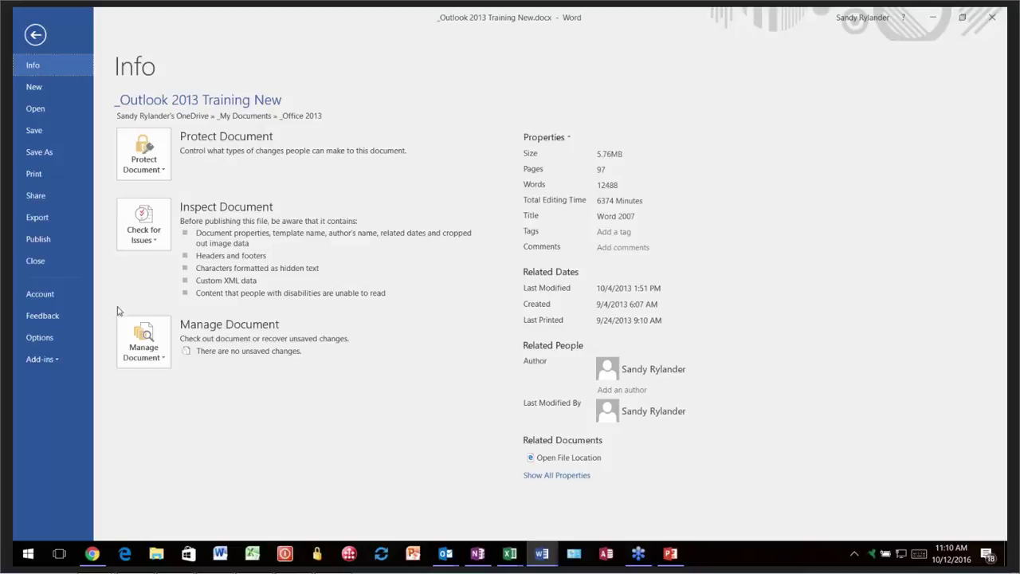
- Leave the Info page and return to the _Outlook 2013 Training New document's title page
{"action": "left_click", "coordinate": [35, 35]}
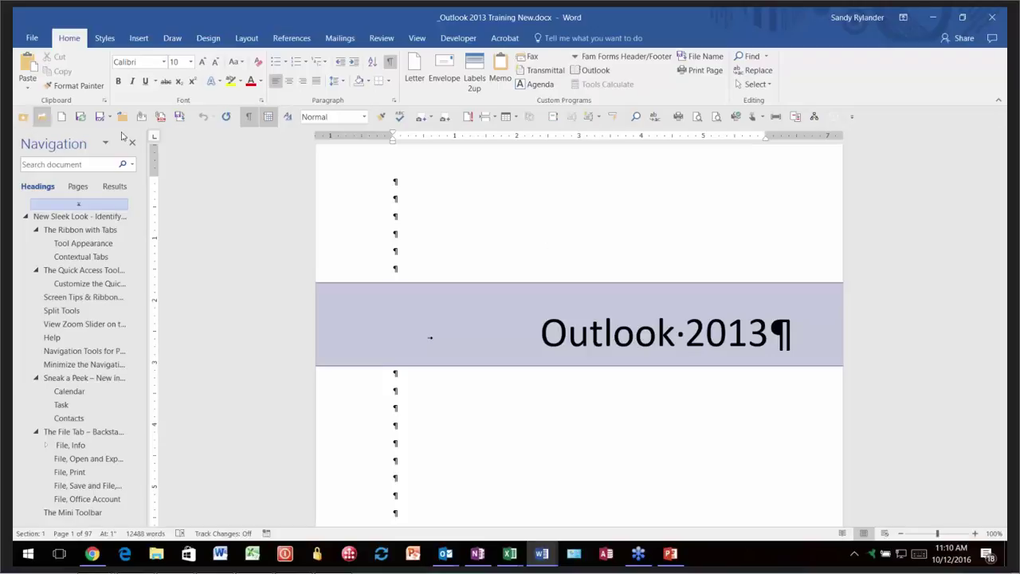
{"action": "left_click", "coordinate": [43, 121]}
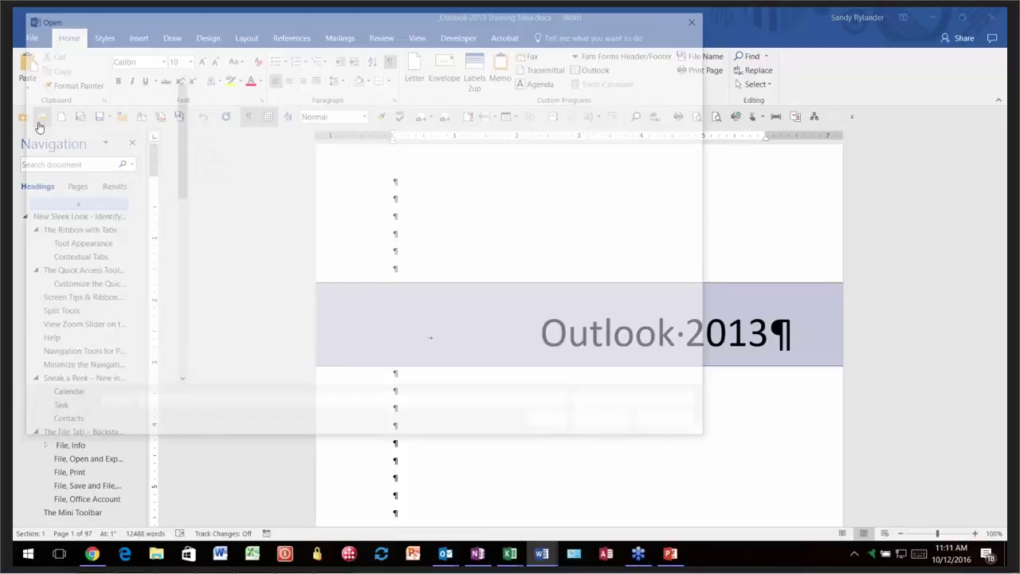
{"action": "scroll", "coordinate": [102, 207], "scroll_direction": "up", "scroll_amount": 6}
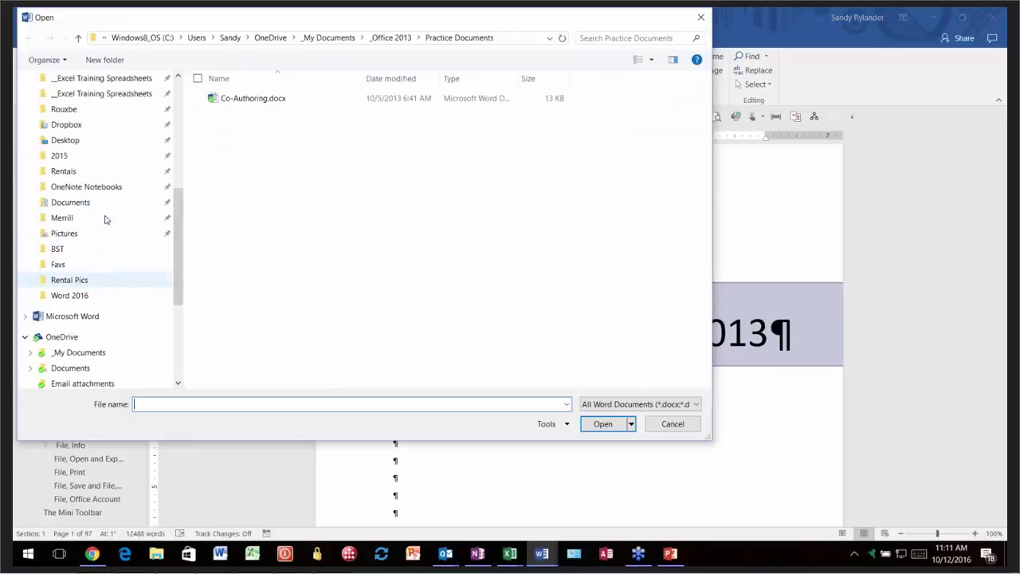
{"action": "scroll", "coordinate": [105, 219], "scroll_direction": "up", "scroll_amount": 4}
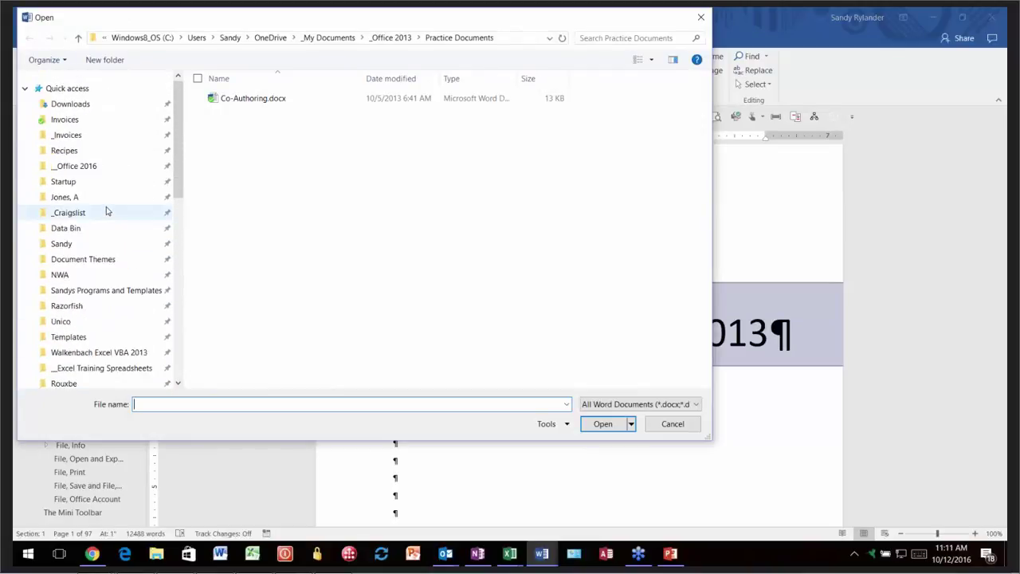
{"action": "scroll", "coordinate": [114, 250], "scroll_direction": "down", "scroll_amount": 2}
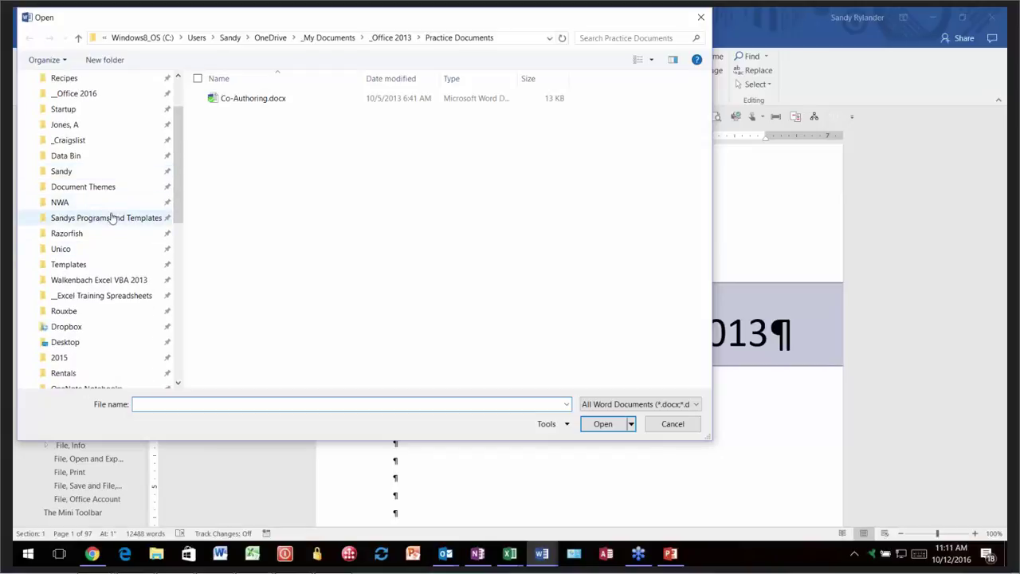
{"action": "scroll", "coordinate": [113, 217], "scroll_direction": "up", "scroll_amount": 2}
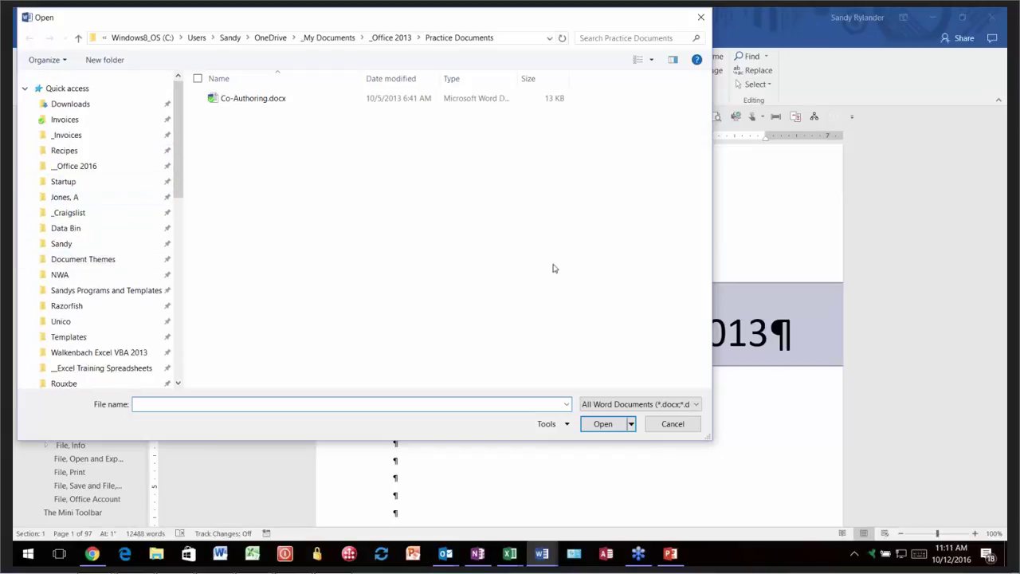
{"action": "left_click", "coordinate": [249, 100]}
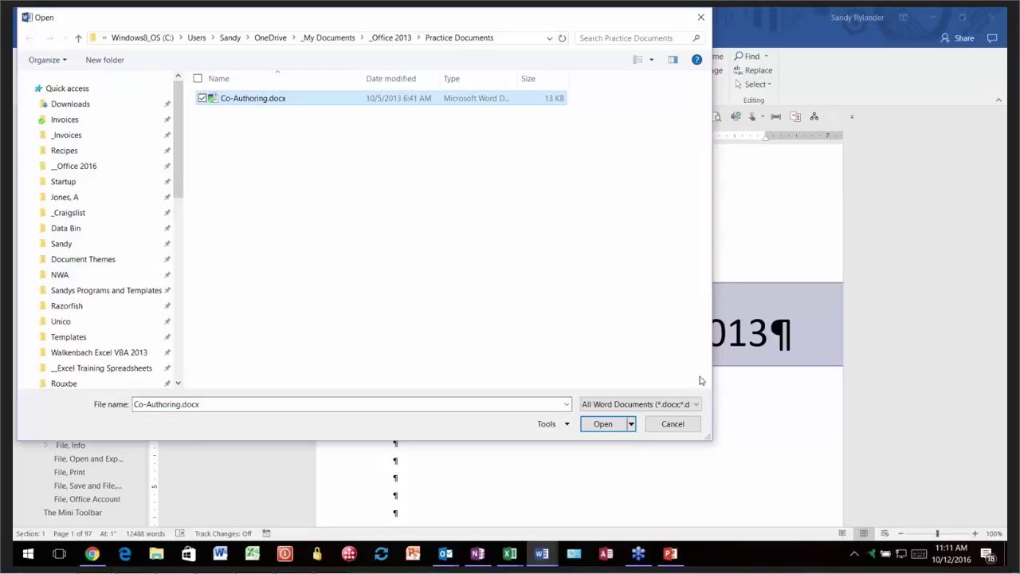
{"action": "double_click", "coordinate": [281, 98]}
{"action": "right_click", "coordinate": [281, 98]}
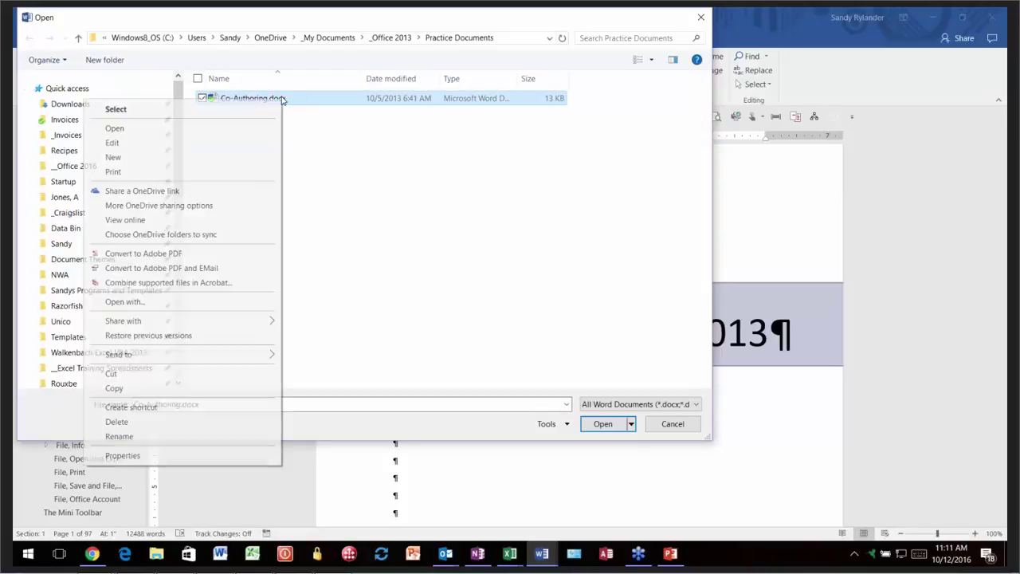
{"action": "left_click", "coordinate": [224, 255]}
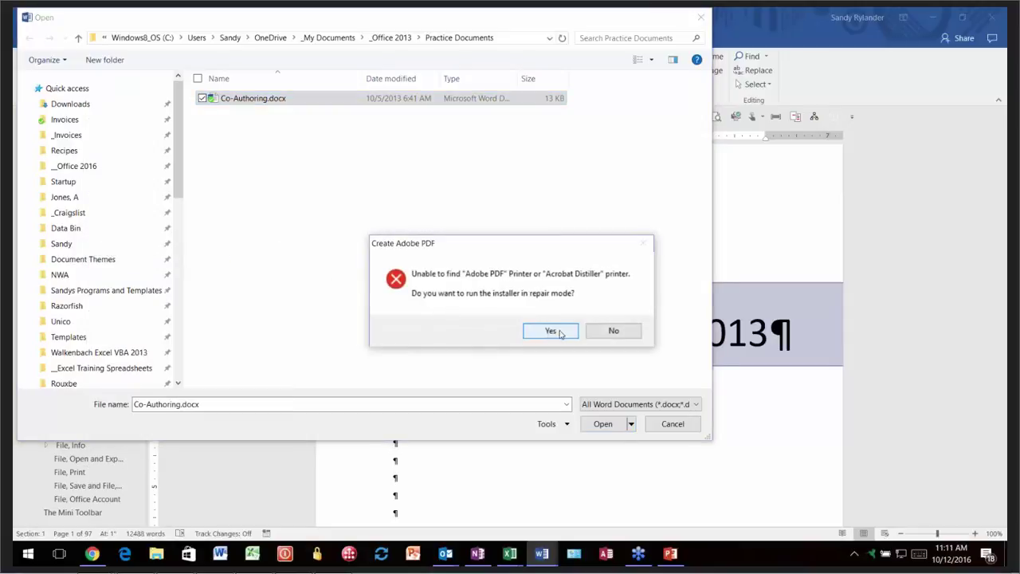
{"action": "left_click", "coordinate": [611, 329]}
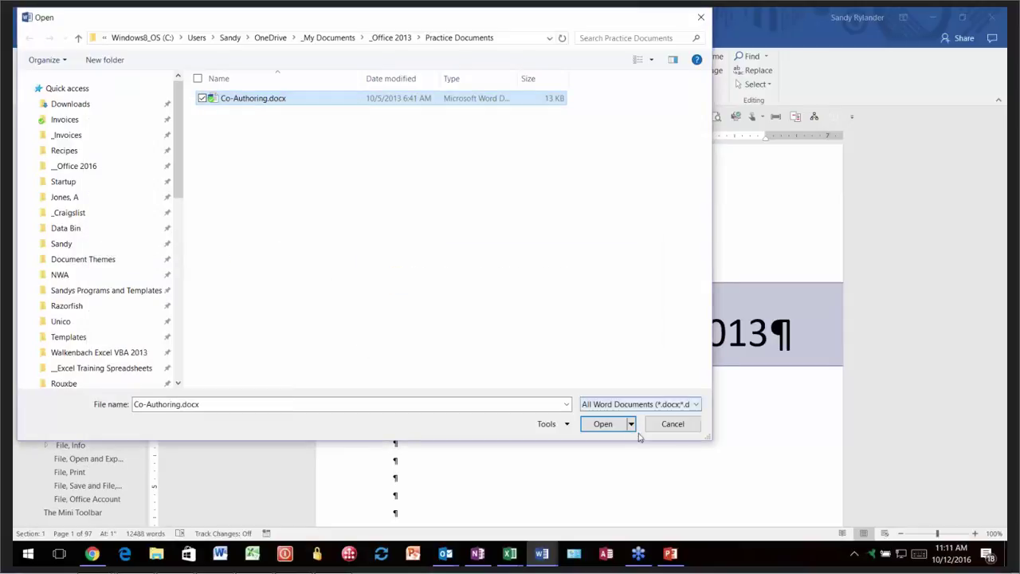
{"action": "left_click", "coordinate": [671, 424]}
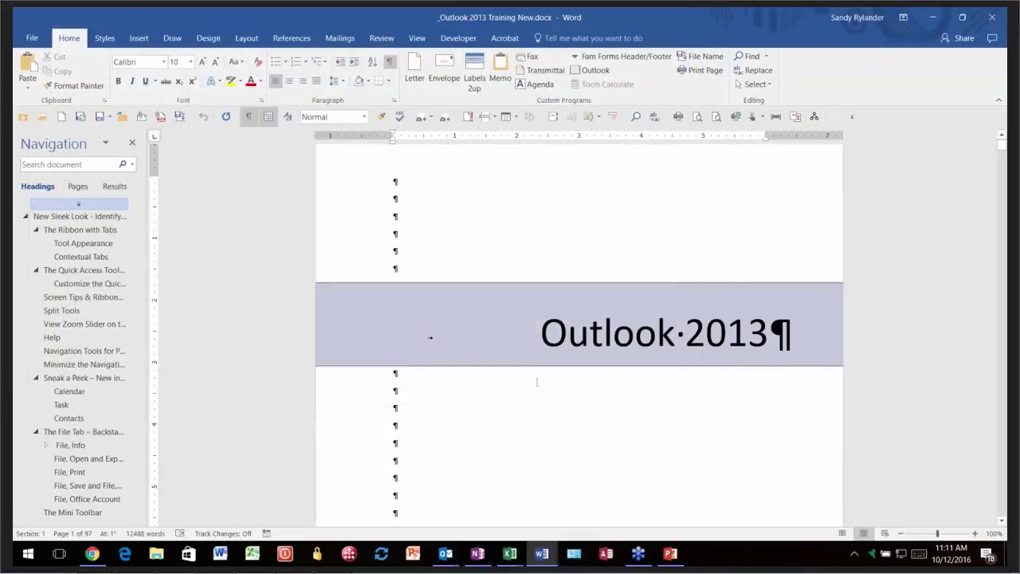
- Switch to Co-Authoring.docx and publish it as Co-Authoring.pdf in the Practice Documents folder
{"action": "key", "text": "alt+Tab"}
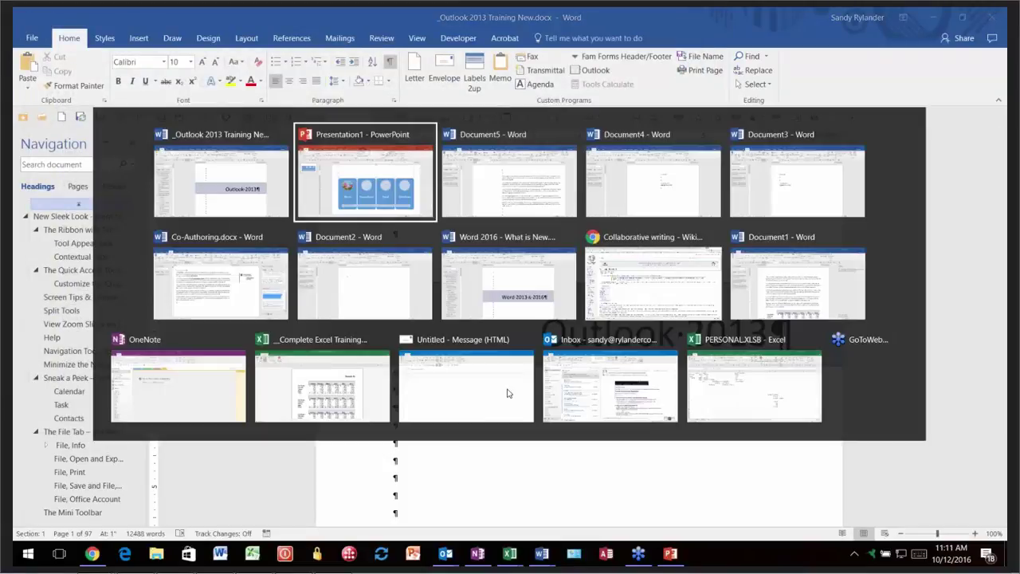
{"action": "key", "text": "alt+Tab"}
{"action": "key", "text": "alt+Tab"}
{"action": "key", "text": "alt+Tab"}
{"action": "key", "text": "alt+Tab"}
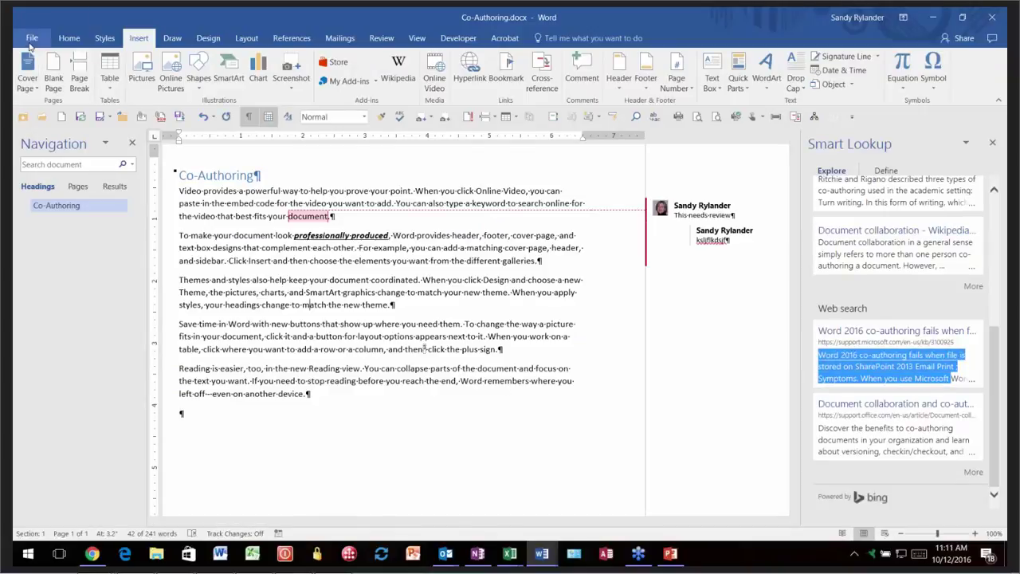
{"action": "left_click", "coordinate": [31, 45]}
{"action": "left_click", "coordinate": [60, 152]}
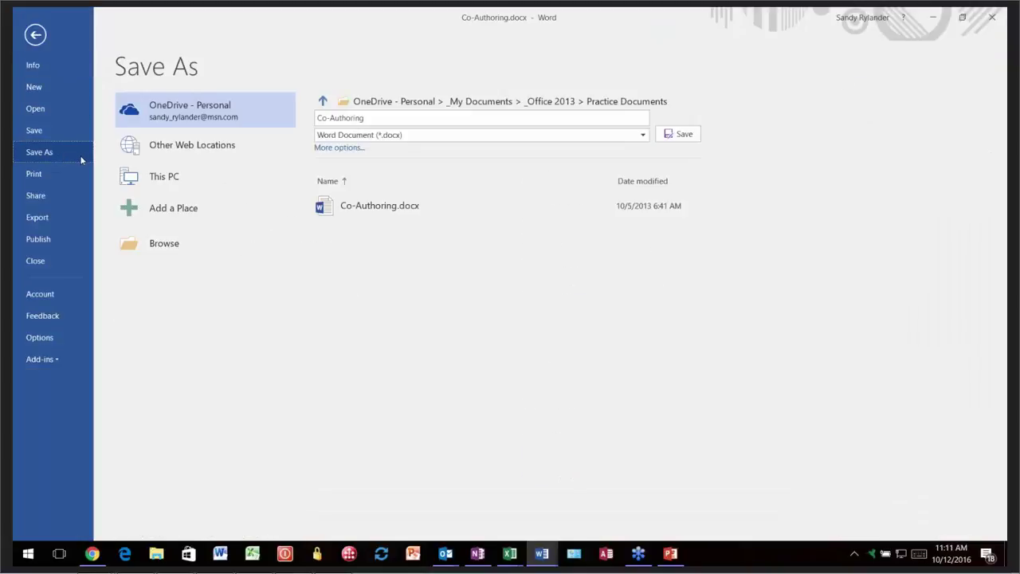
{"action": "left_click", "coordinate": [35, 35]}
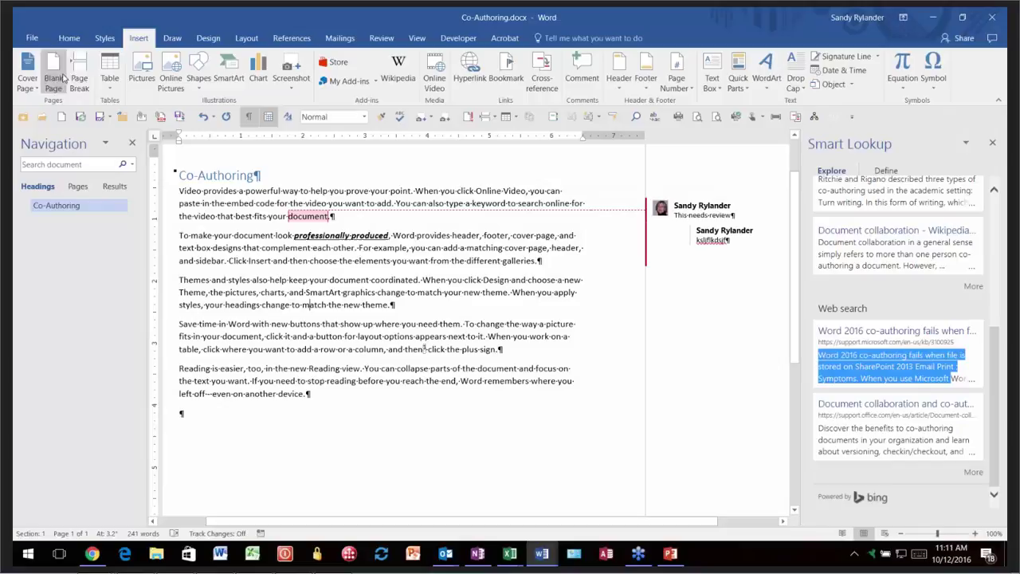
{"action": "left_click", "coordinate": [109, 117]}
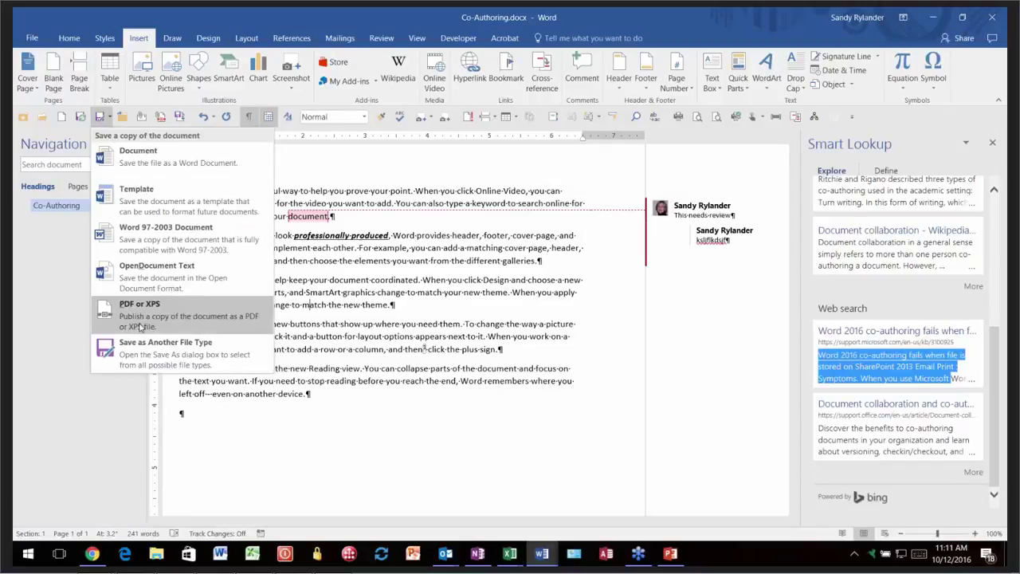
{"action": "key", "text": "Escape"}
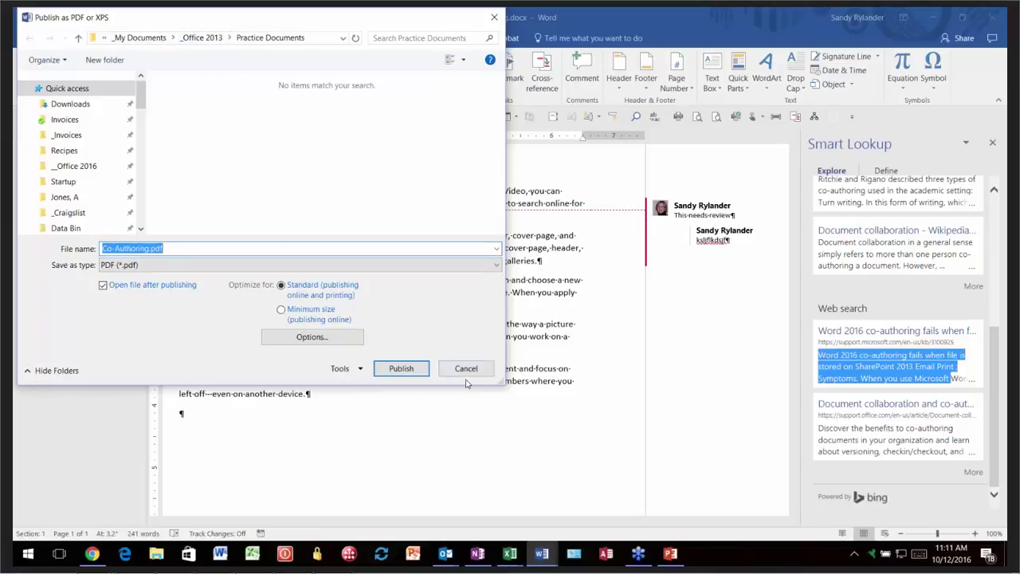
{"action": "left_click", "coordinate": [399, 372]}
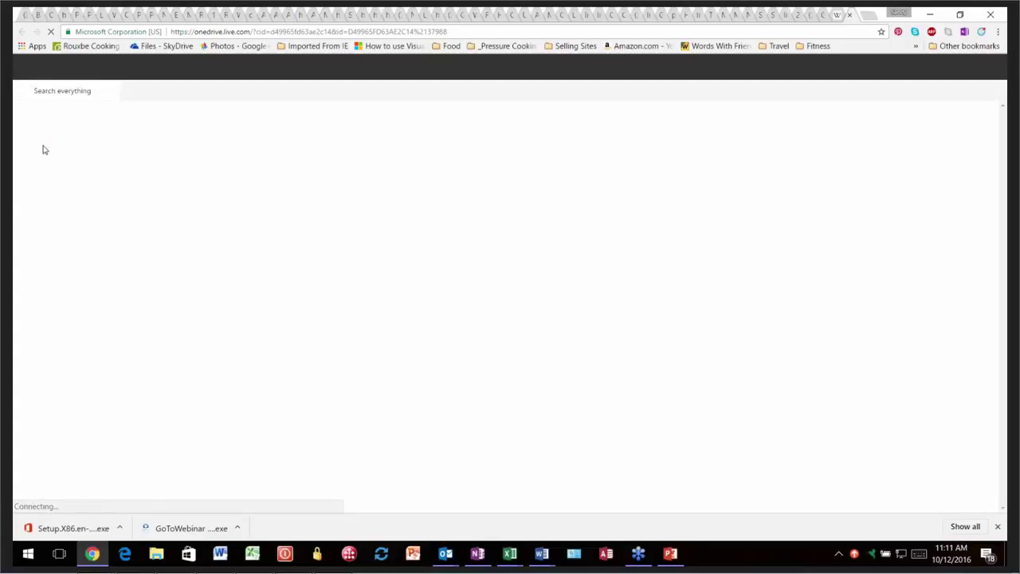
{"action": "key", "text": "alt+Tab"}
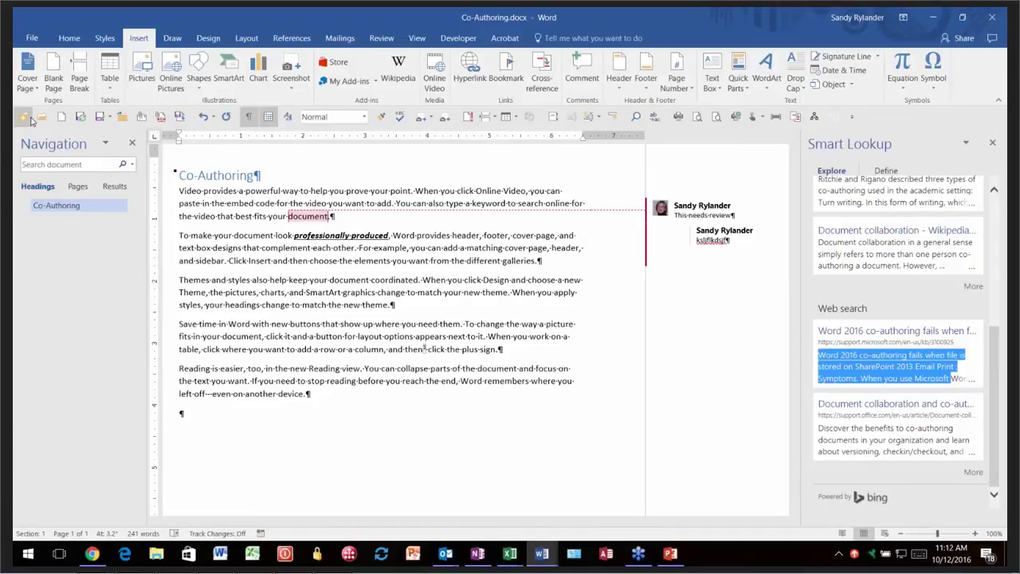
- Open Co-Authoring.pdf from the Practice Documents folder on OneDrive - Personal
{"action": "key", "text": "ctrl+o"}
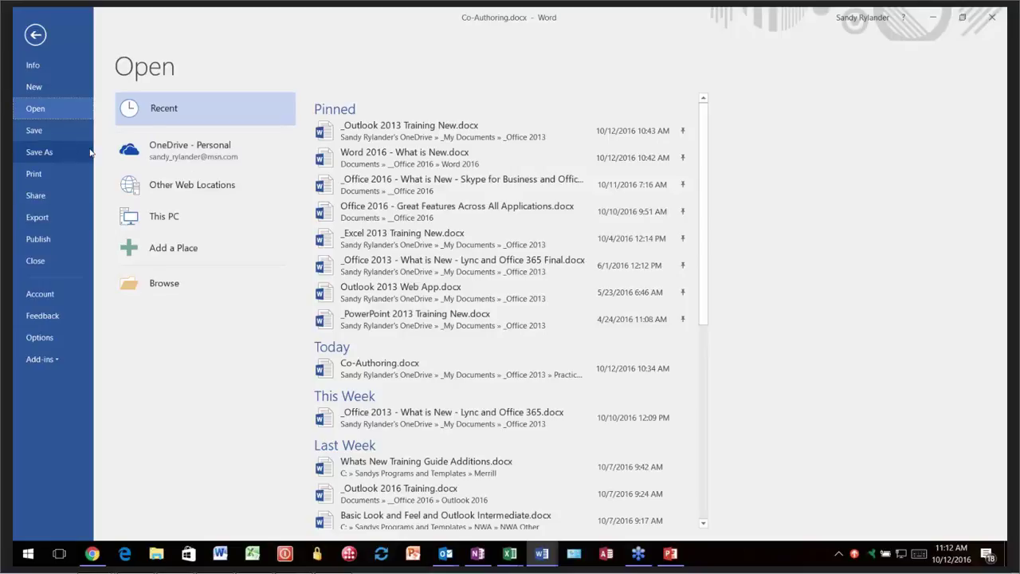
{"action": "left_click", "coordinate": [180, 160]}
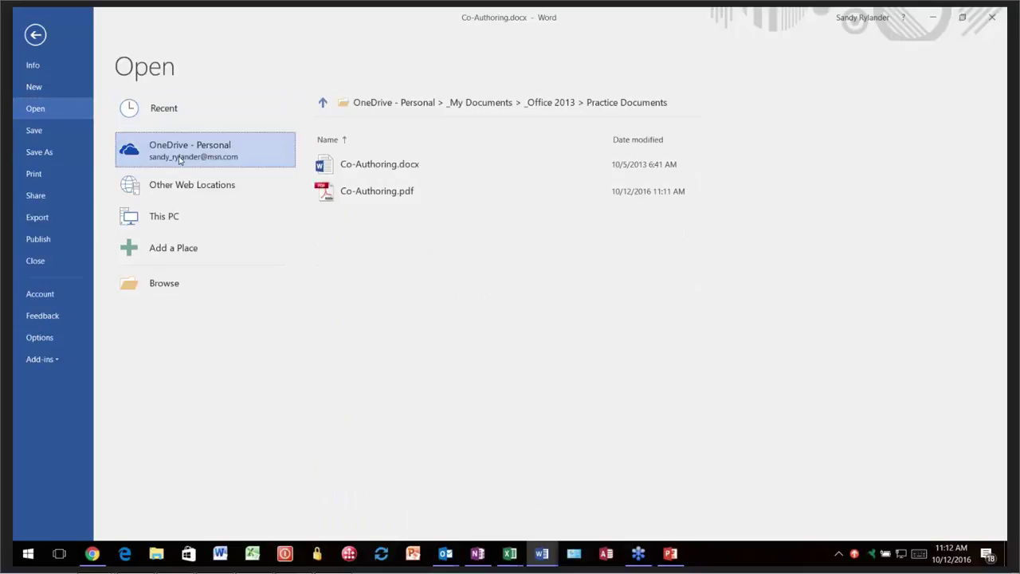
{"action": "left_click", "coordinate": [369, 196]}
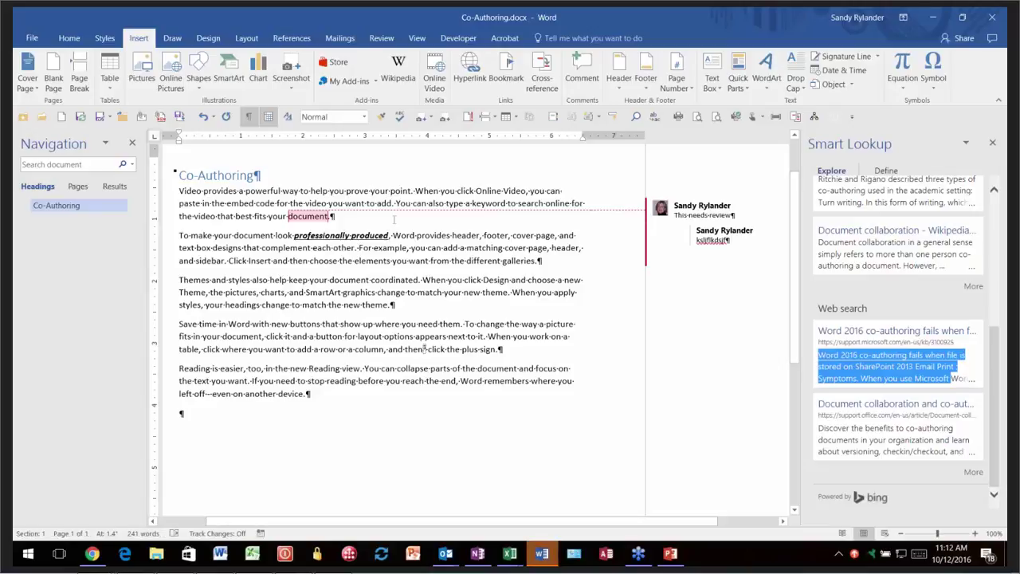
{"action": "scroll", "coordinate": [425, 348], "scroll_direction": "up", "scroll_amount": 2}
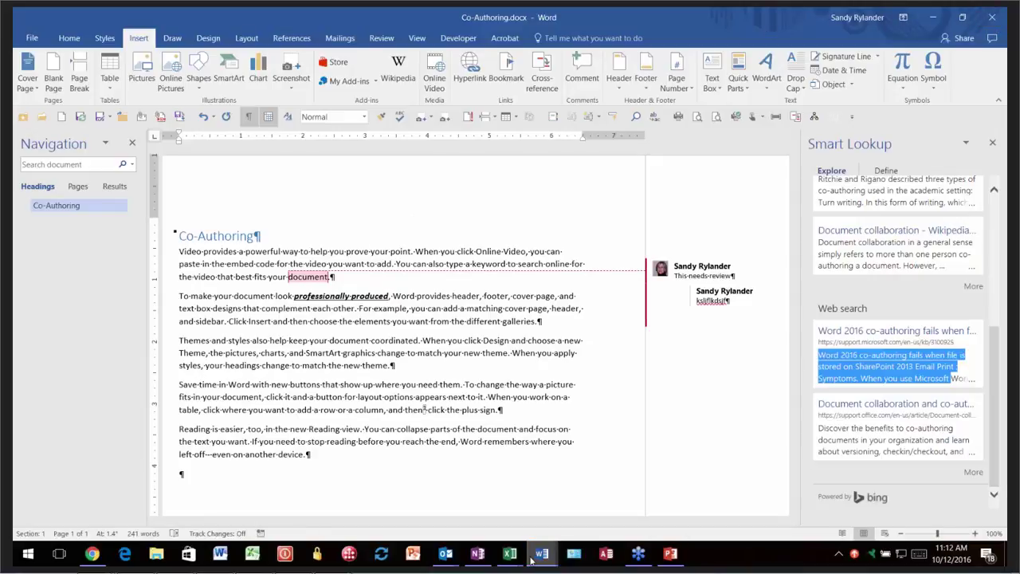
- Delete the word 'that' in Co-Authoring.pdf, then close the PDF choosing Don't Save
{"action": "mouse_move", "coordinate": [541, 560]}
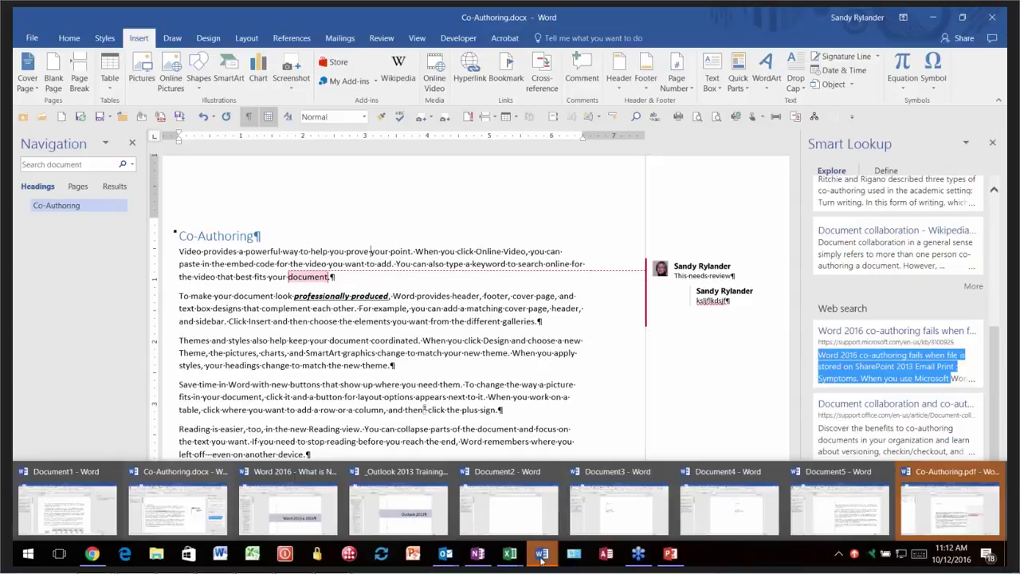
{"action": "left_click", "coordinate": [903, 462]}
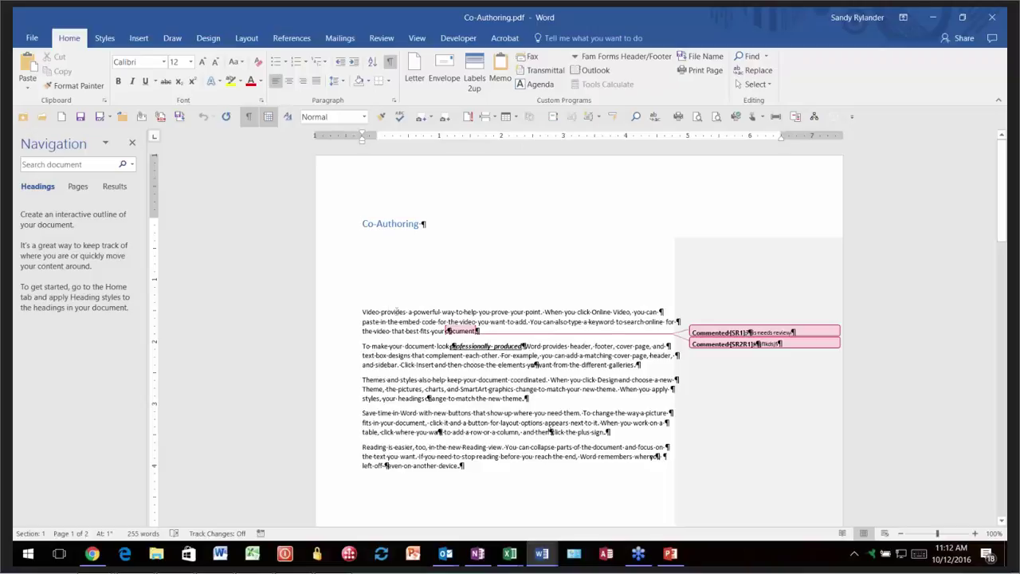
{"action": "left_click_drag", "start_coordinate": [381, 312], "coordinate": [451, 312]}
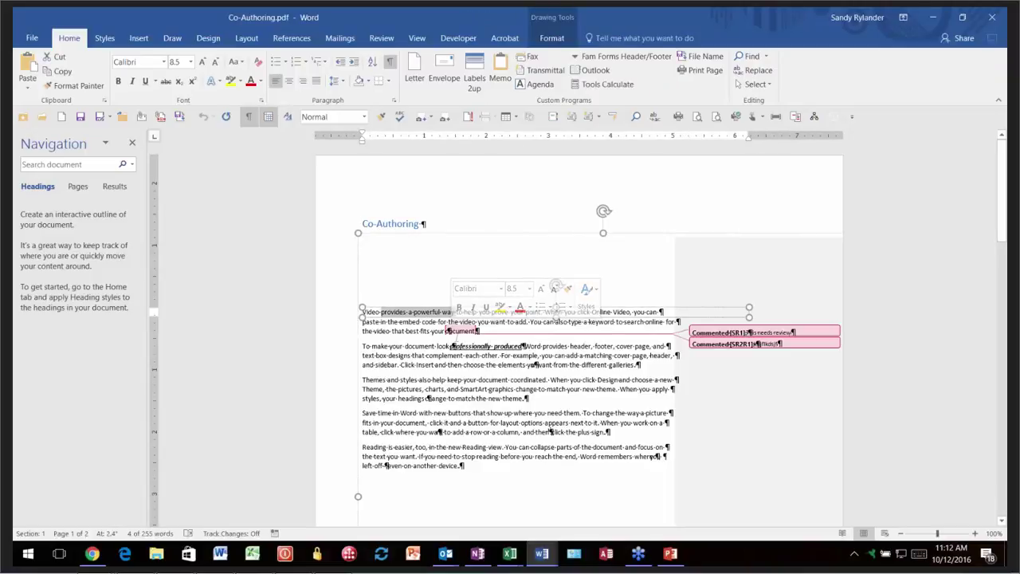
{"action": "left_click", "coordinate": [380, 312]}
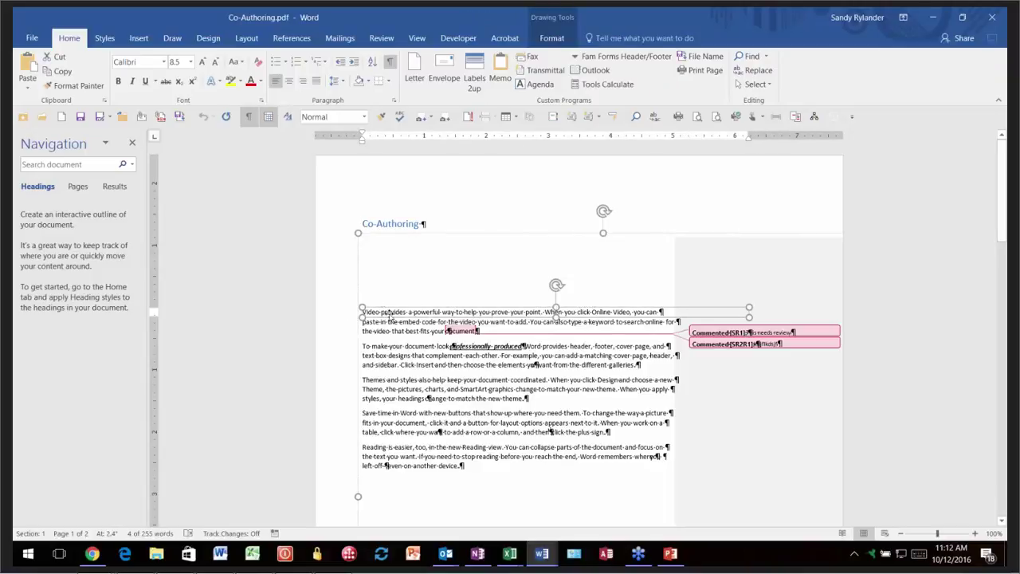
{"action": "left_click", "coordinate": [391, 331]}
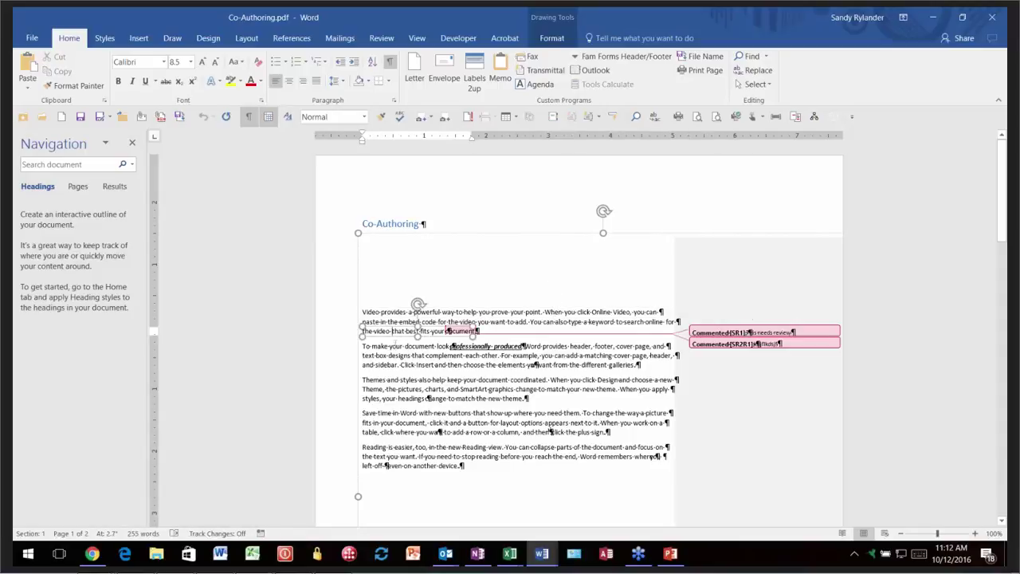
{"action": "left_click_drag", "start_coordinate": [394, 338], "coordinate": [400, 339]}
{"action": "key", "text": "BackSpace"}
{"action": "key", "text": "BackSpace"}
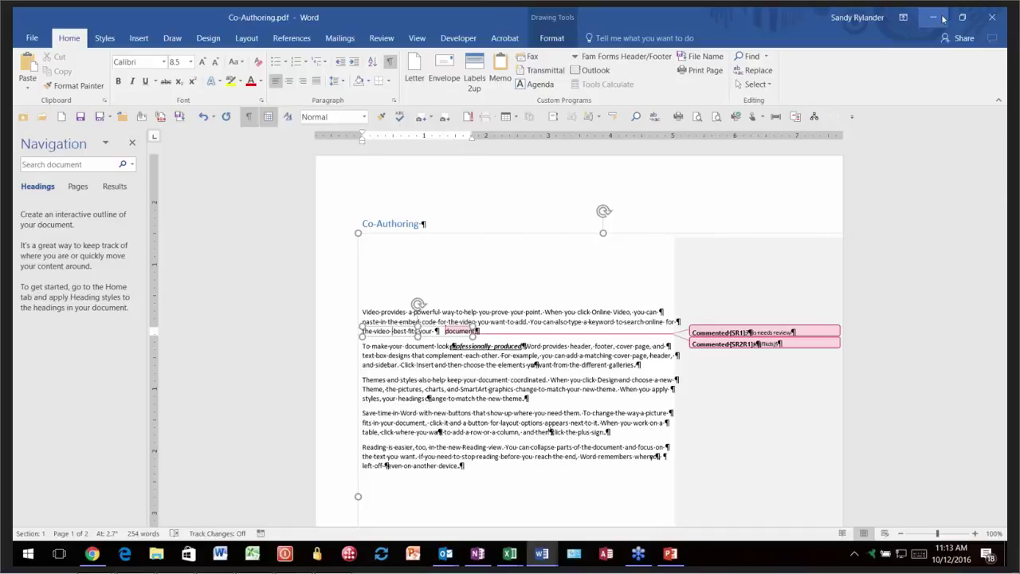
{"action": "left_click", "coordinate": [988, 17]}
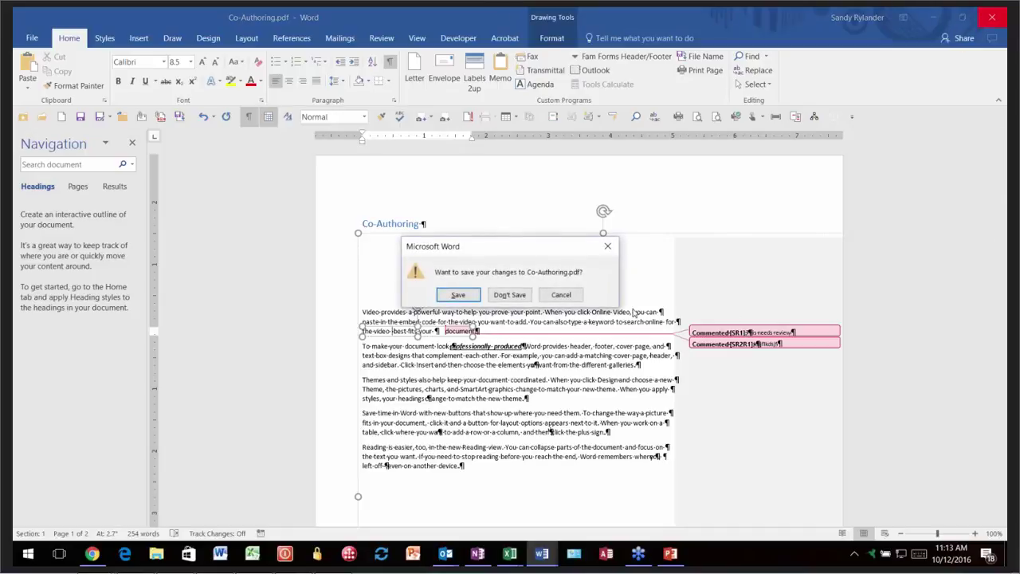
{"action": "left_click", "coordinate": [510, 294]}
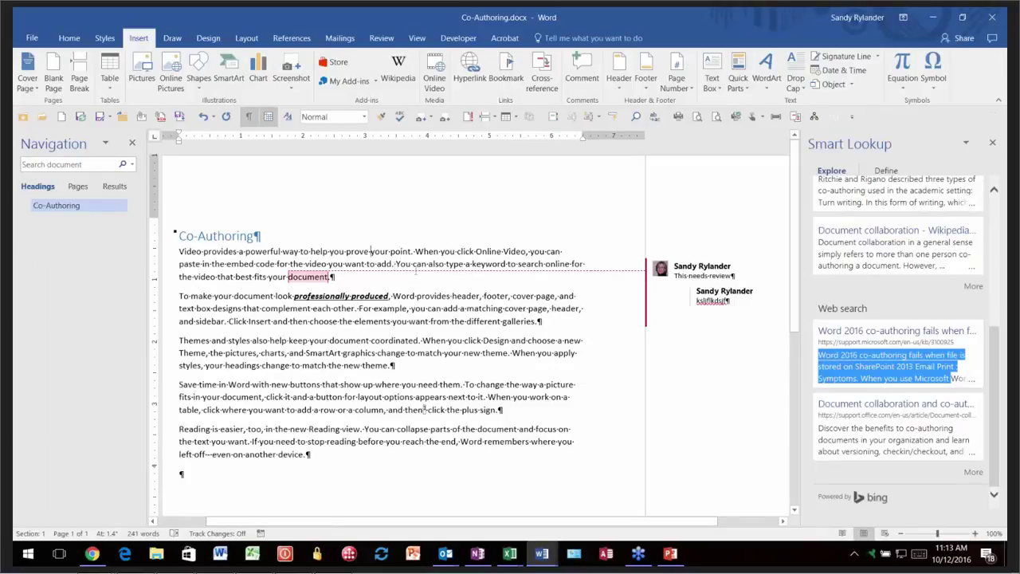
- Reopen the pinned _Outlook 2013 Training New.docx from the Recent documents list
{"action": "left_click", "coordinate": [287, 245]}
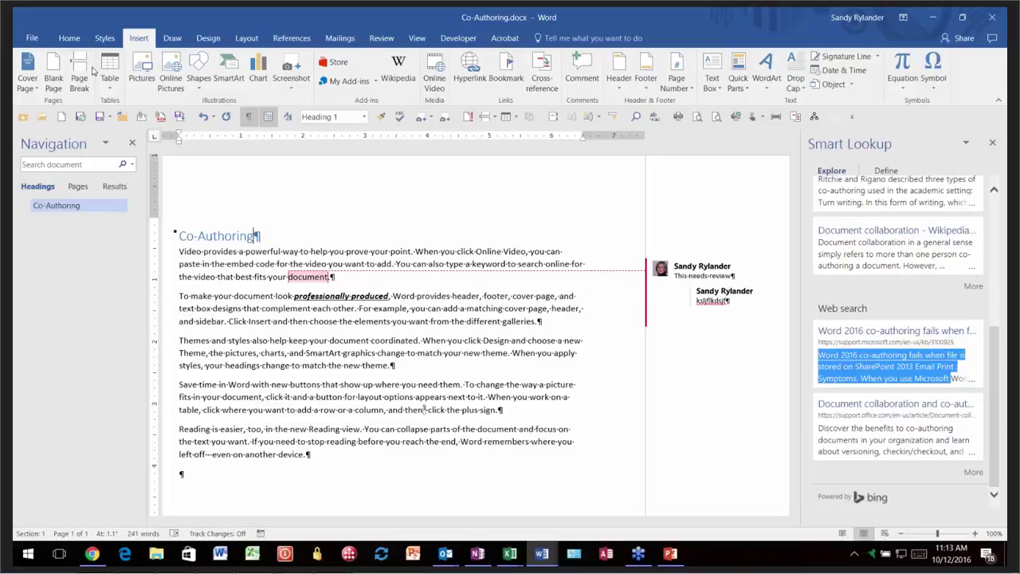
{"action": "left_click", "coordinate": [22, 118]}
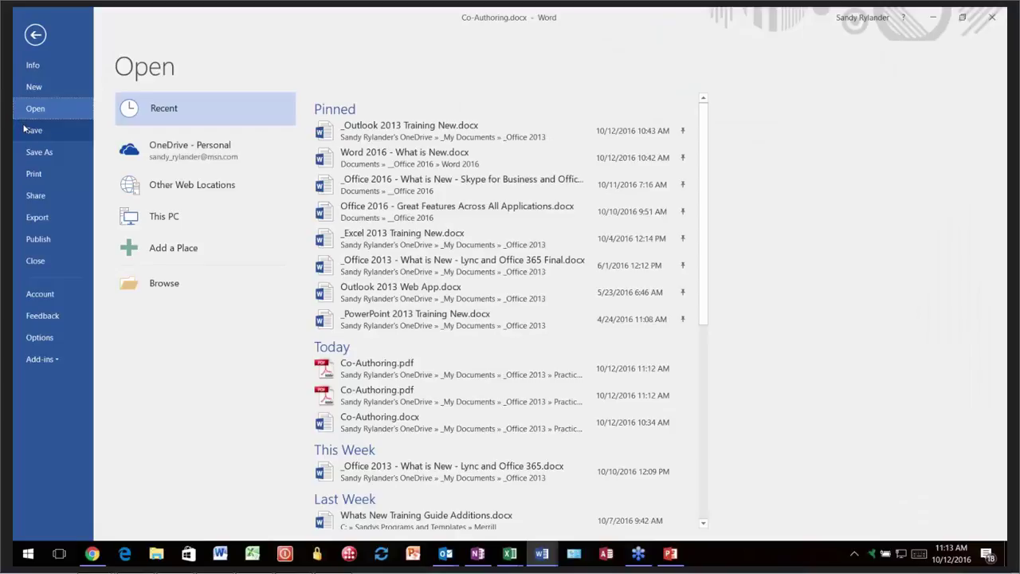
{"action": "left_click", "coordinate": [396, 132]}
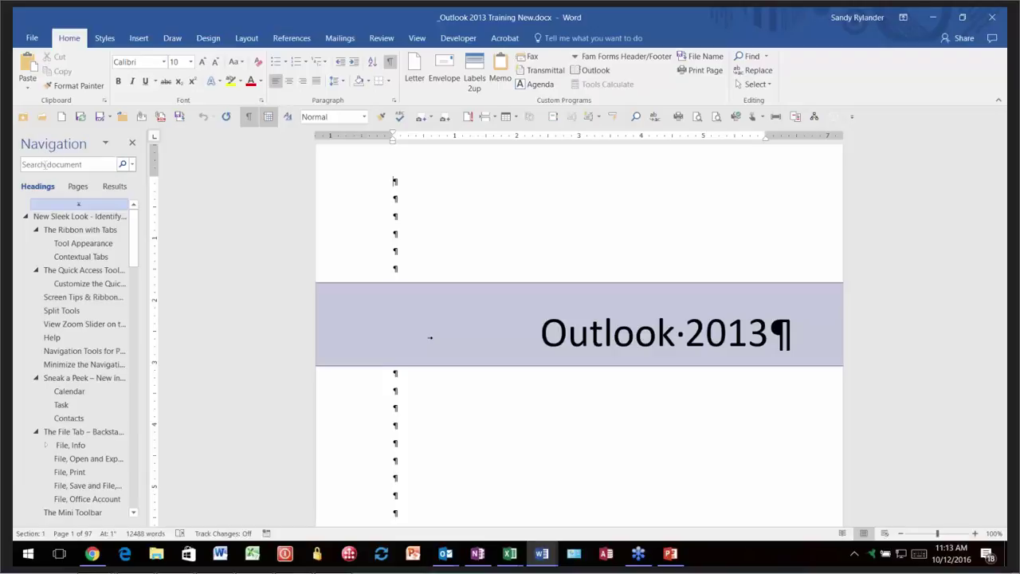
- Find 'outlook' in the Navigation pane, go to the fifth match on page 7, then clear it
{"action": "left_click", "coordinate": [131, 145]}
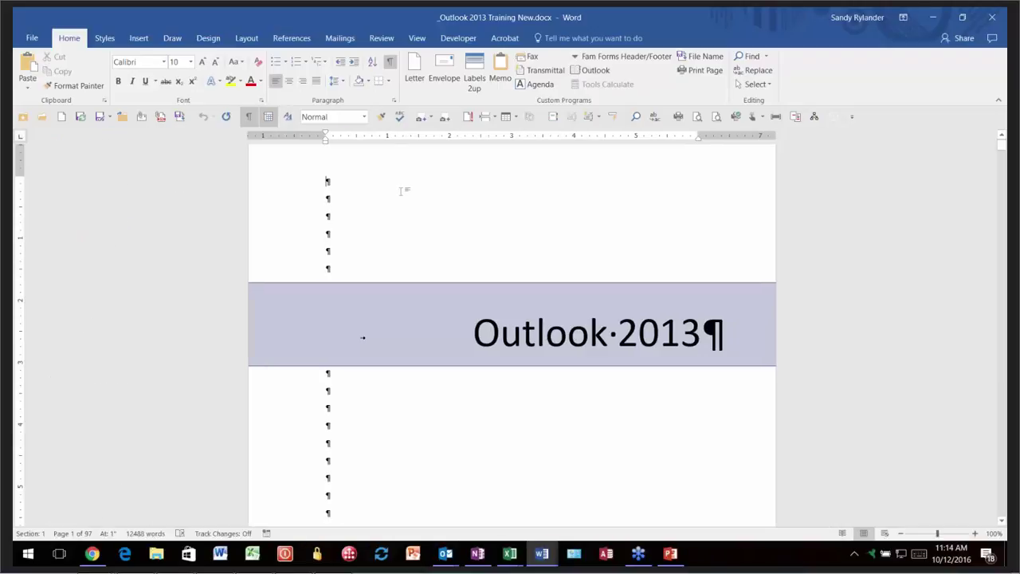
{"action": "key", "text": "ctrl+f"}
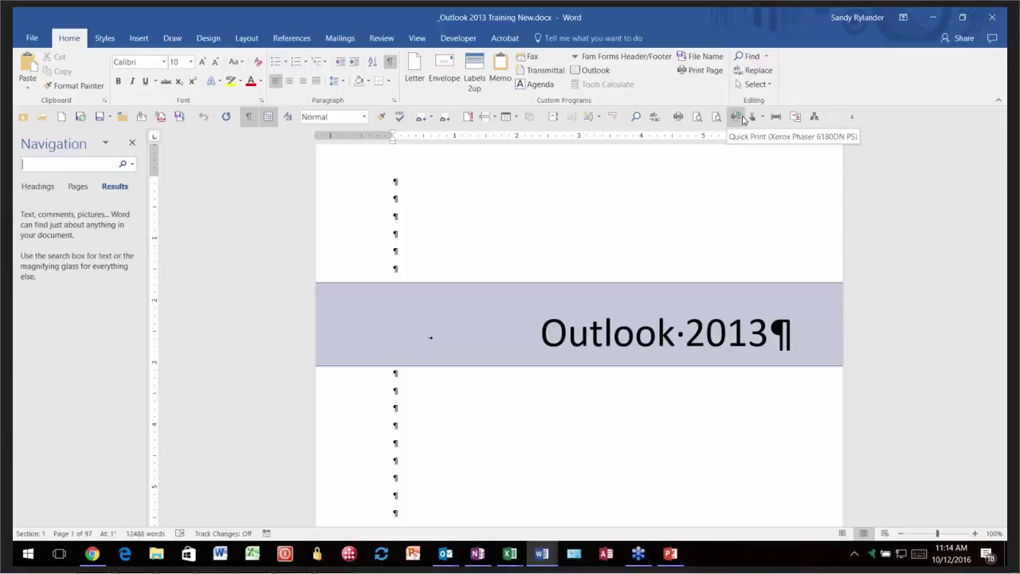
{"action": "type", "text": "outlook"}
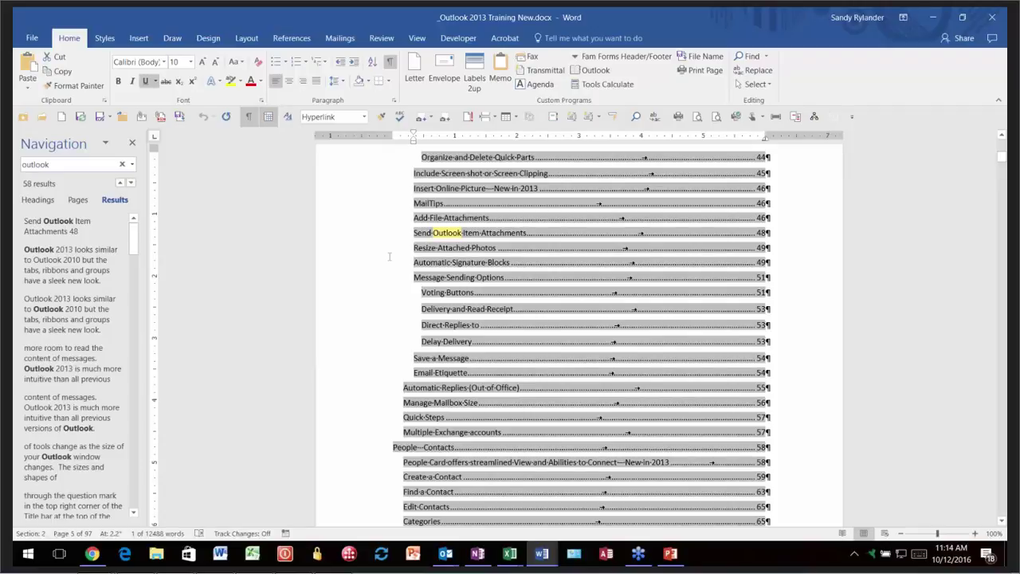
{"action": "scroll", "coordinate": [390, 256], "scroll_direction": "down", "scroll_amount": 8}
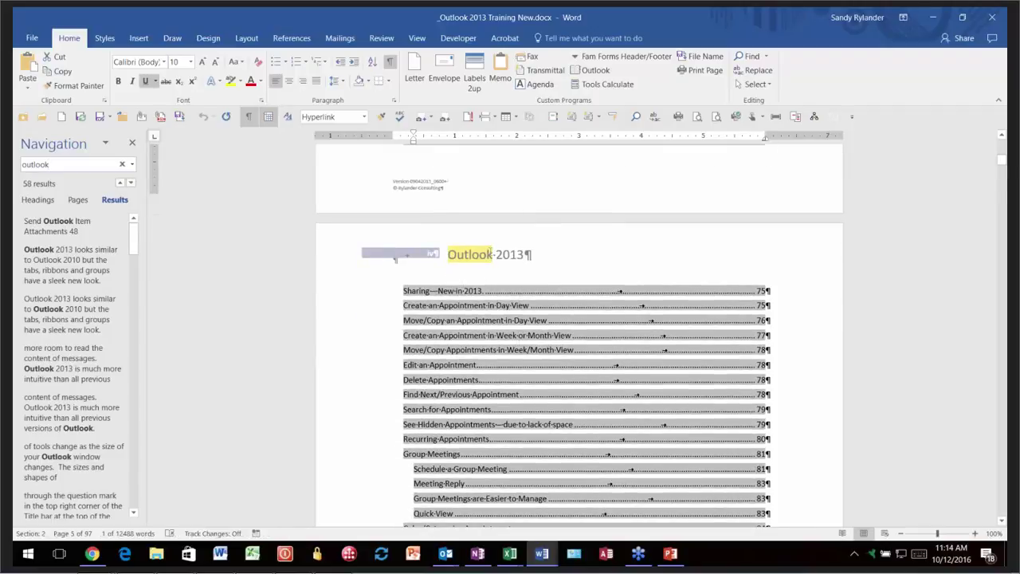
{"action": "scroll", "coordinate": [492, 255], "scroll_direction": "down", "scroll_amount": 3}
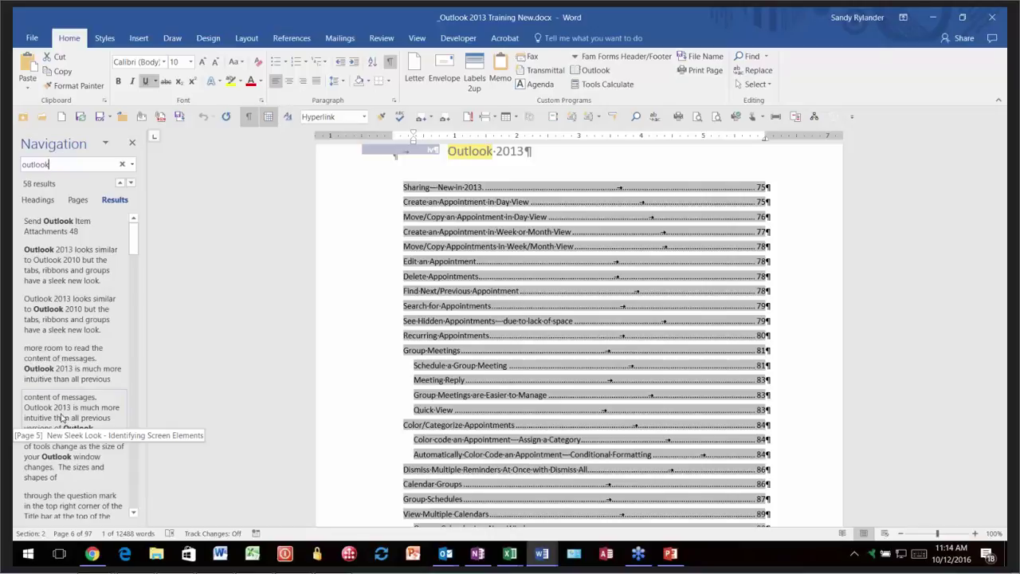
{"action": "left_click", "coordinate": [62, 418]}
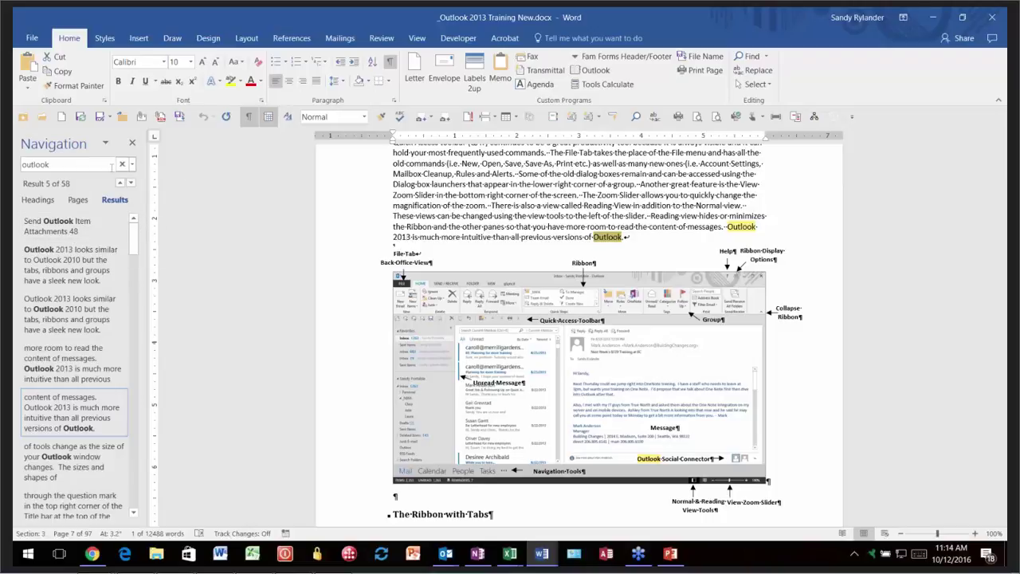
{"action": "left_click", "coordinate": [122, 164]}
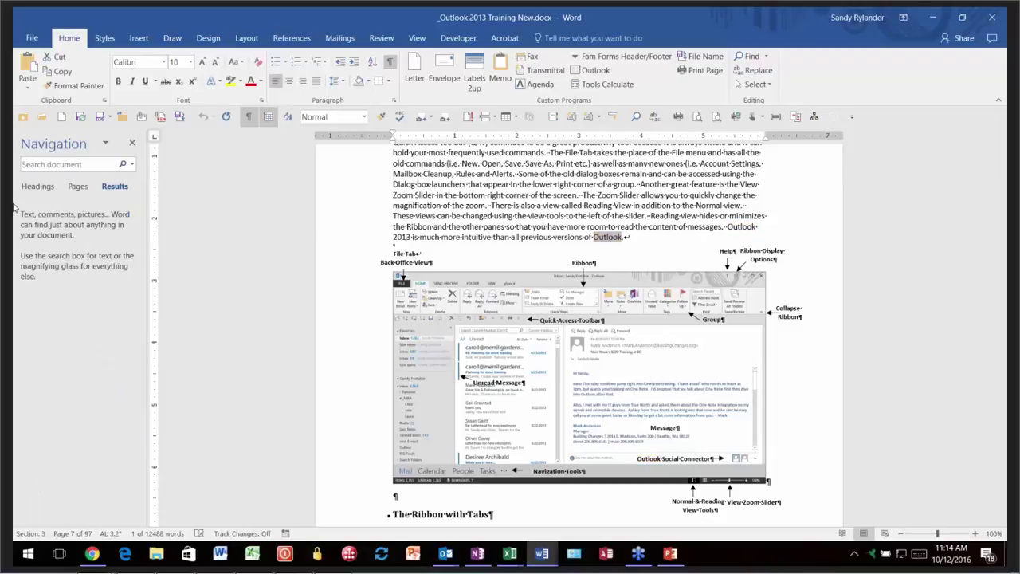
- Show the Headings outline in a widened Navigation pane
{"action": "left_click", "coordinate": [37, 188]}
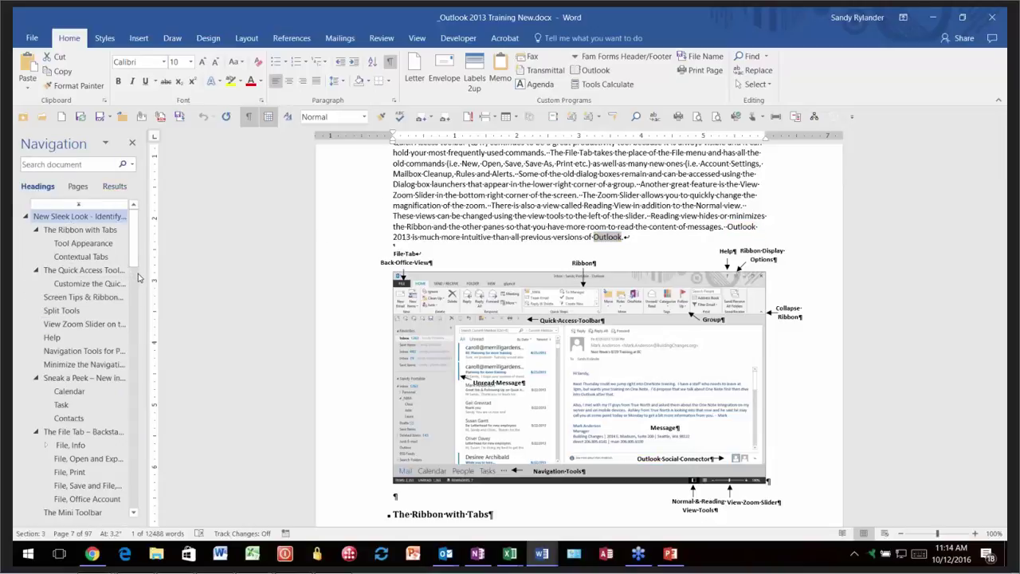
{"action": "left_click_drag", "start_coordinate": [141, 277], "coordinate": [163, 279]}
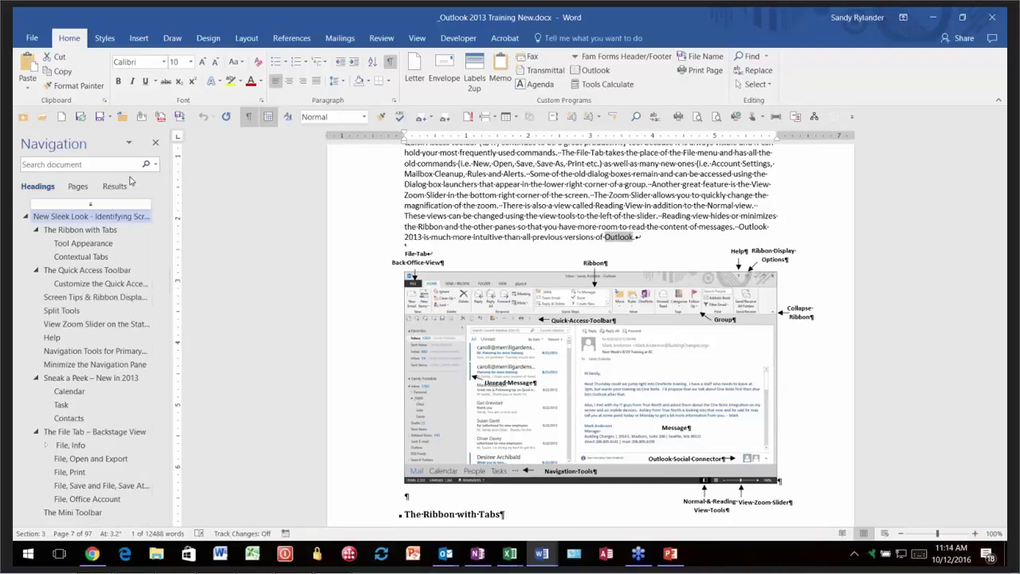
{"action": "left_click", "coordinate": [111, 43]}
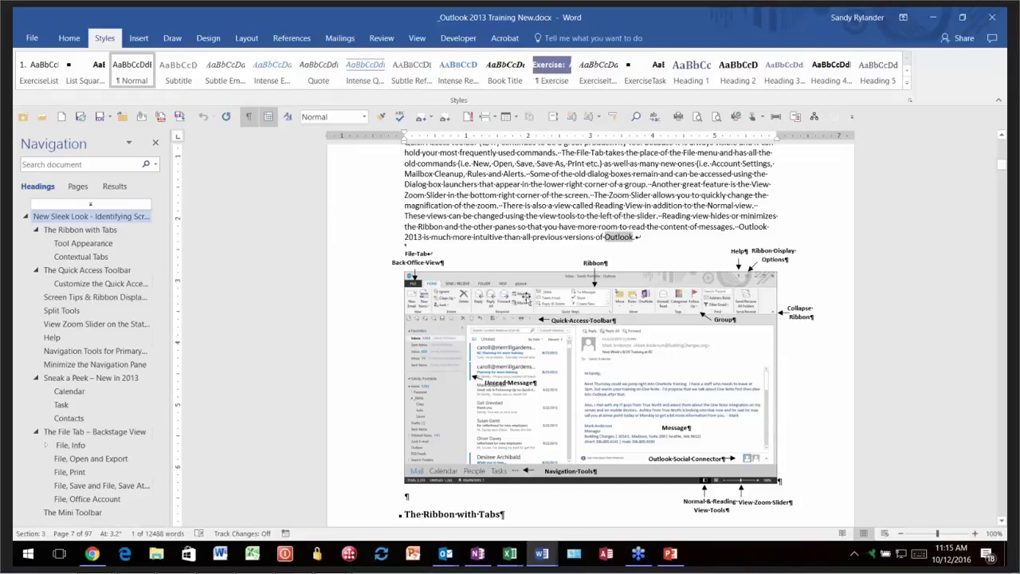
{"action": "scroll", "coordinate": [535, 250], "scroll_direction": "up", "scroll_amount": 1}
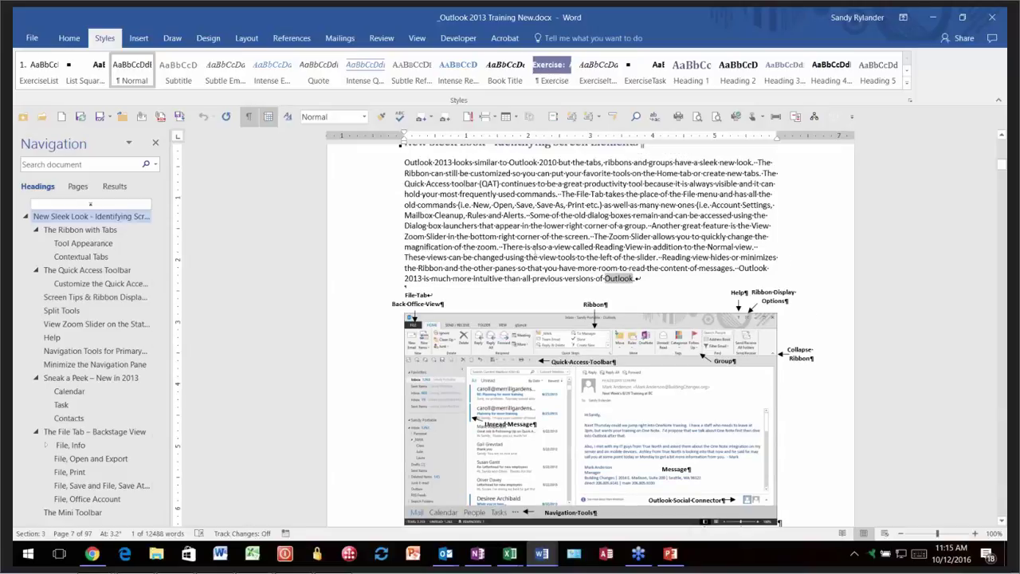
- Scroll from the document start through the table of contents to Insert a Quick Table on page 4
{"action": "key", "text": "ctrl+Home"}
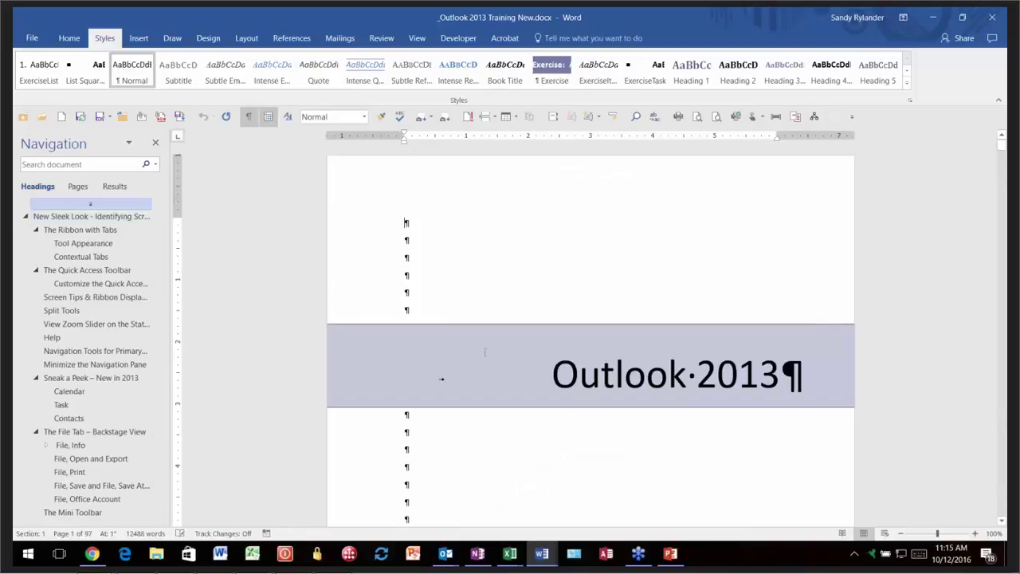
{"action": "scroll", "coordinate": [510, 350], "scroll_direction": "down", "scroll_amount": 8}
{"action": "scroll", "coordinate": [529, 366], "scroll_direction": "down", "scroll_amount": 6}
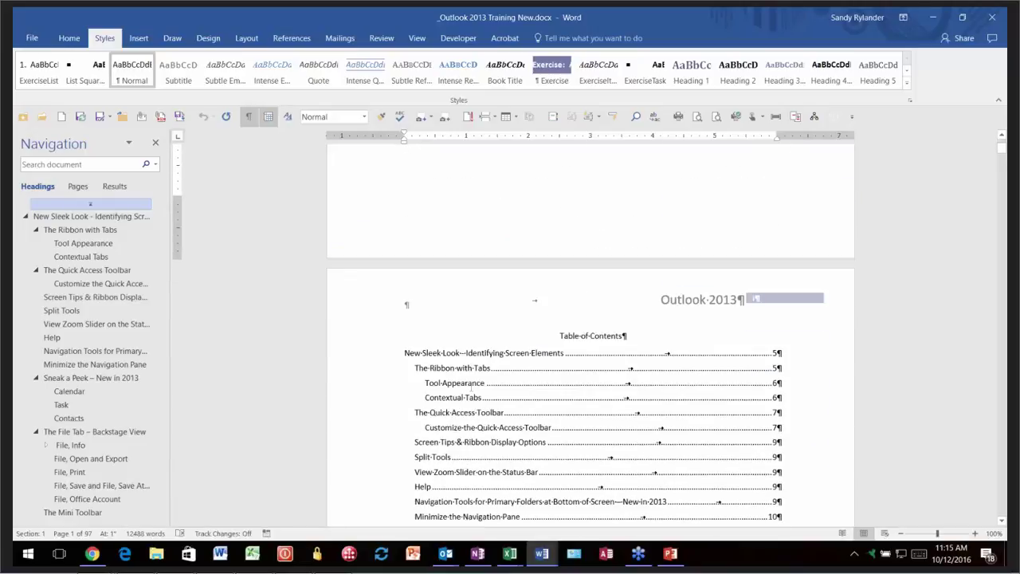
{"action": "scroll", "coordinate": [532, 425], "scroll_direction": "down", "scroll_amount": 1}
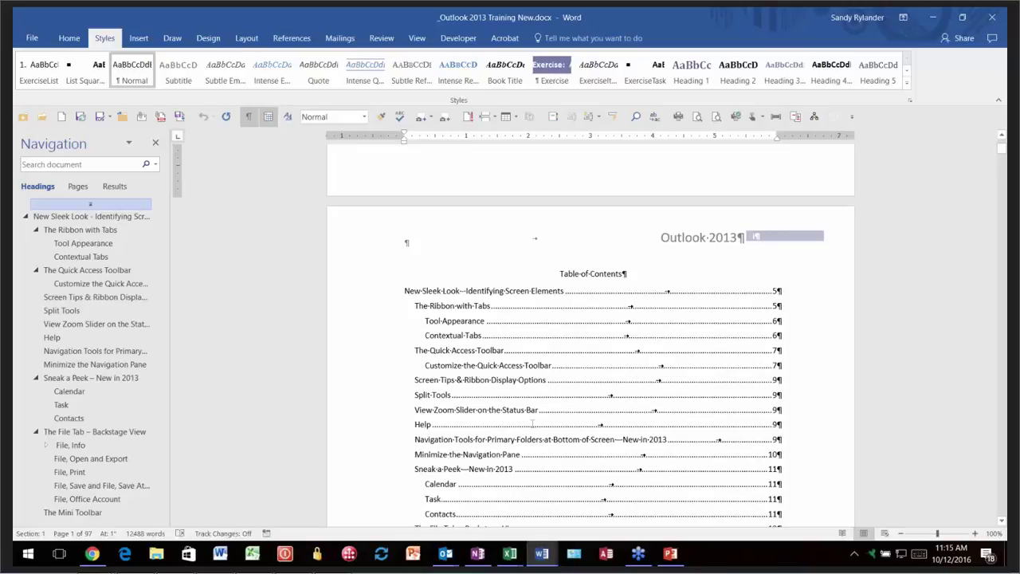
{"action": "scroll", "coordinate": [532, 424], "scroll_direction": "down", "scroll_amount": 2}
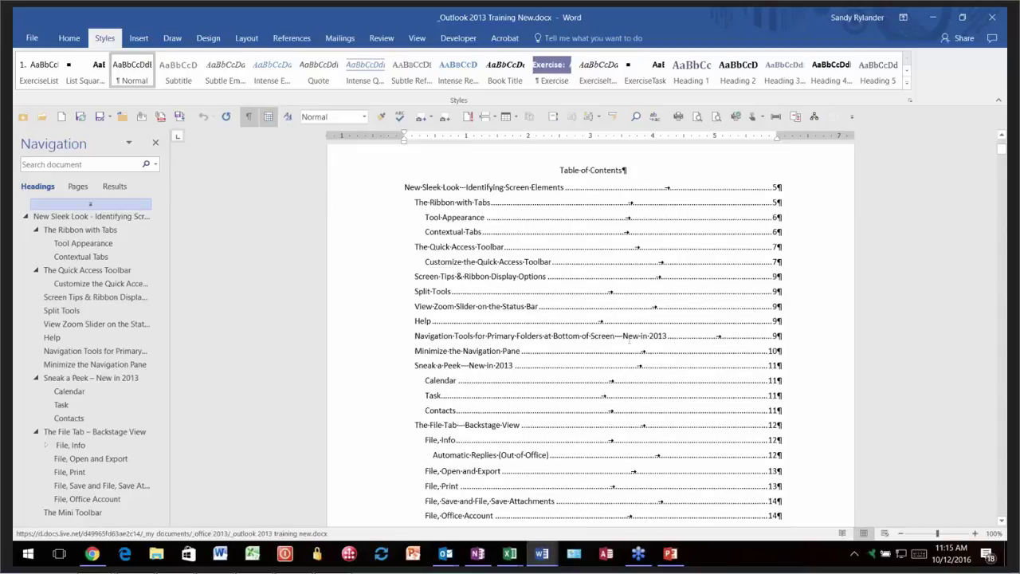
{"action": "scroll", "coordinate": [603, 360], "scroll_direction": "down", "scroll_amount": 8}
{"action": "scroll", "coordinate": [603, 360], "scroll_direction": "down", "scroll_amount": 9}
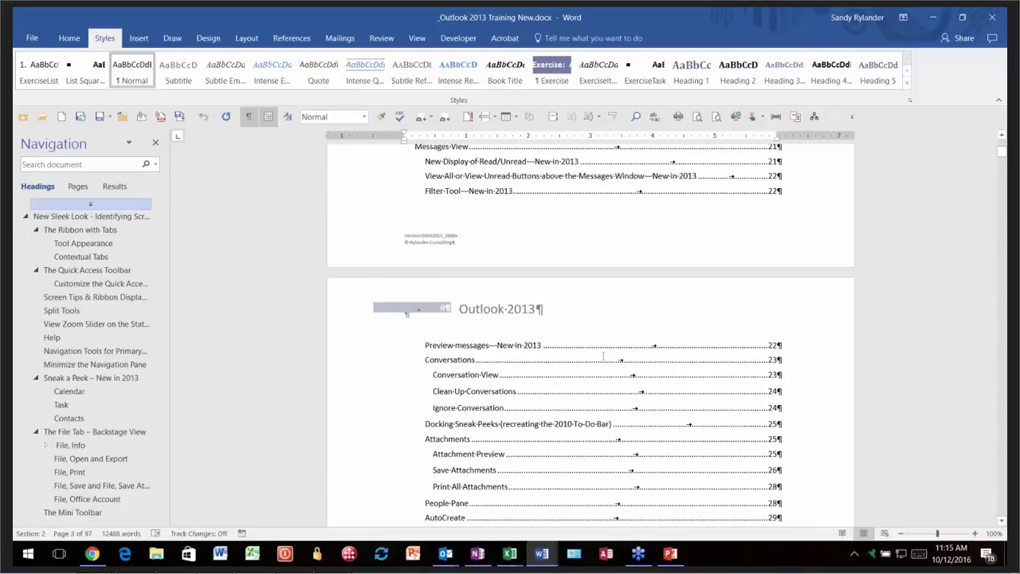
{"action": "scroll", "coordinate": [576, 370], "scroll_direction": "down", "scroll_amount": 2}
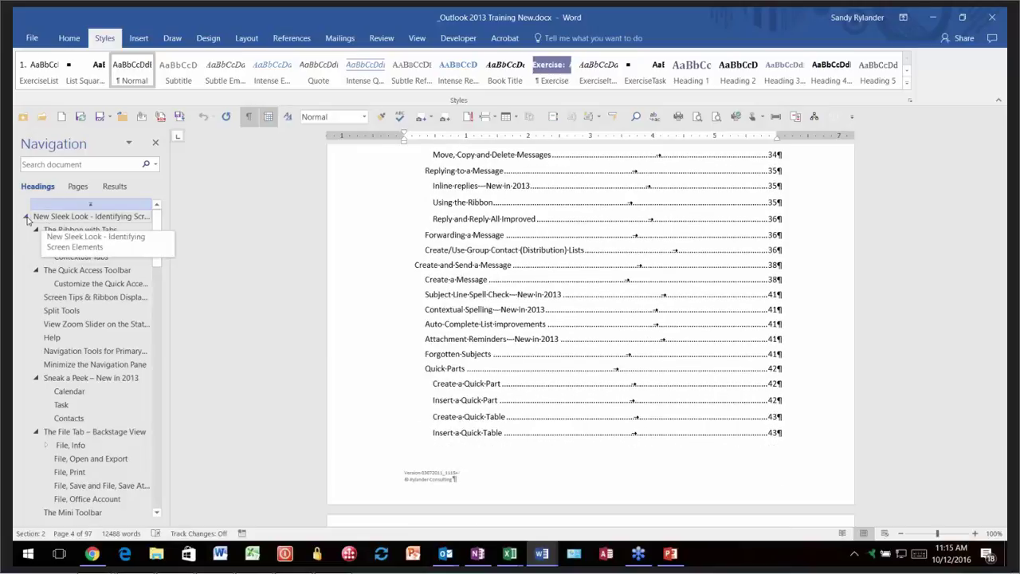
{"action": "left_click", "coordinate": [26, 216]}
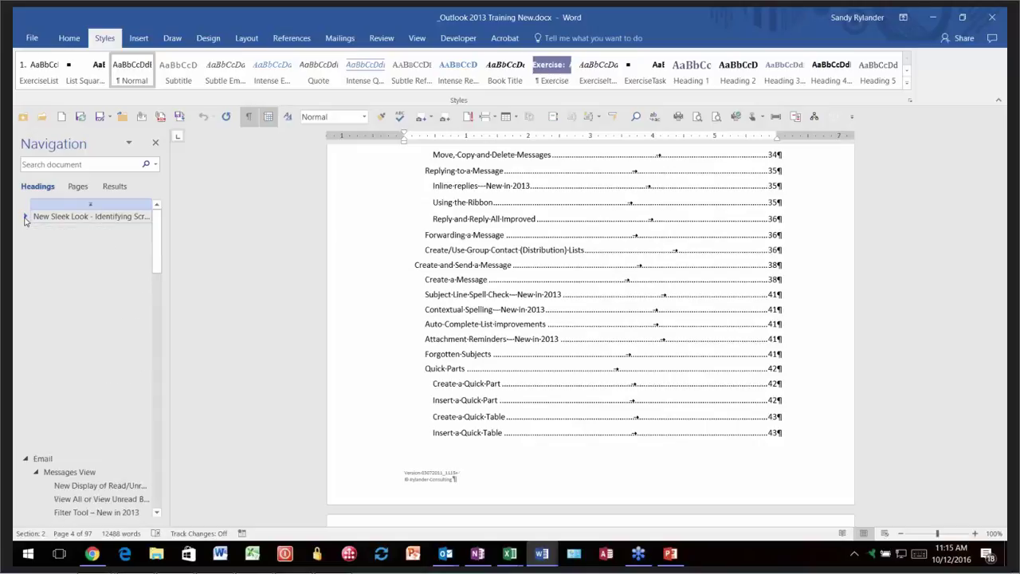
{"action": "left_click", "coordinate": [25, 230]}
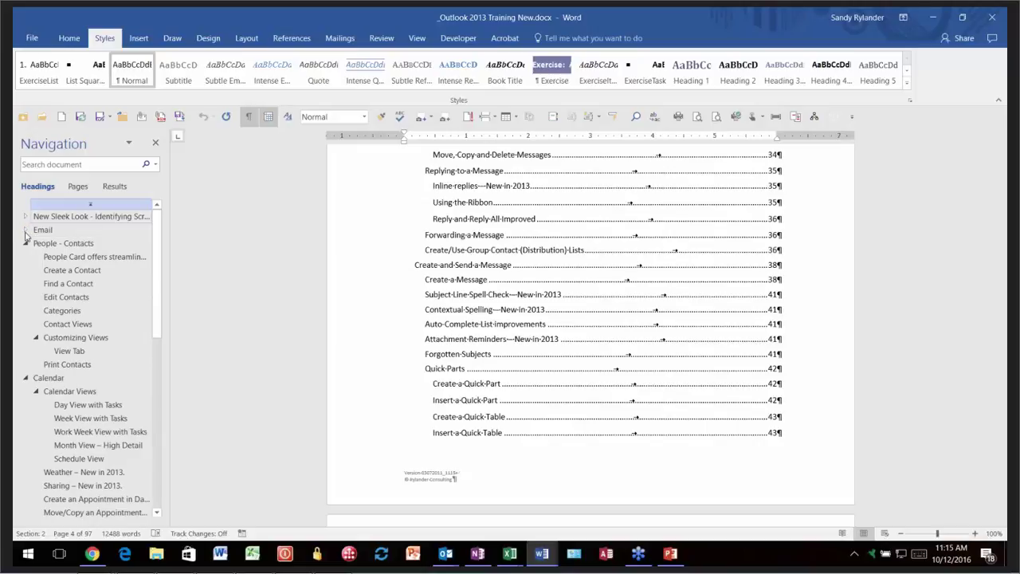
{"action": "left_click", "coordinate": [26, 230]}
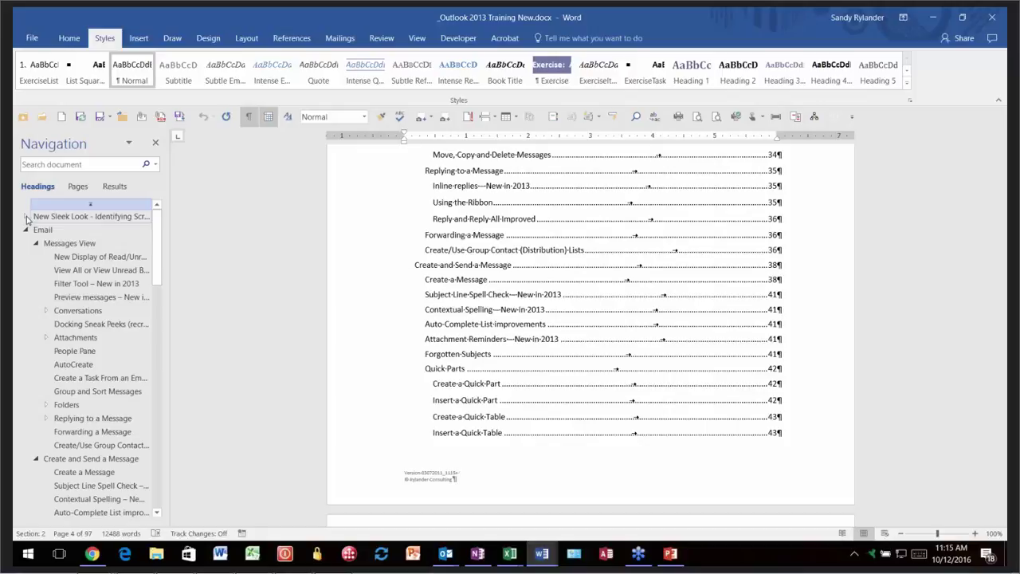
{"action": "left_click", "coordinate": [26, 217]}
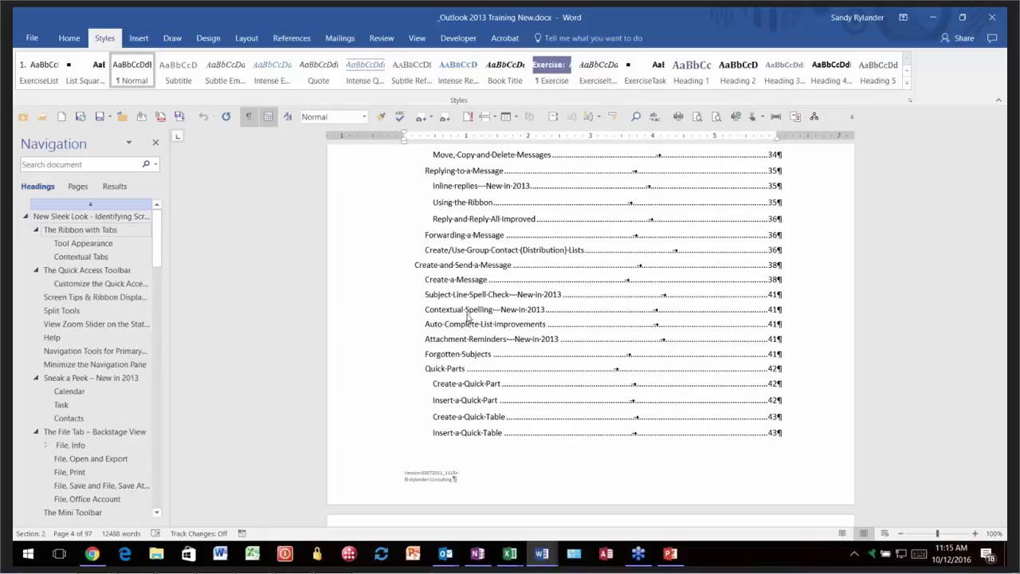
{"action": "scroll", "coordinate": [567, 322], "scroll_direction": "down", "scroll_amount": 5}
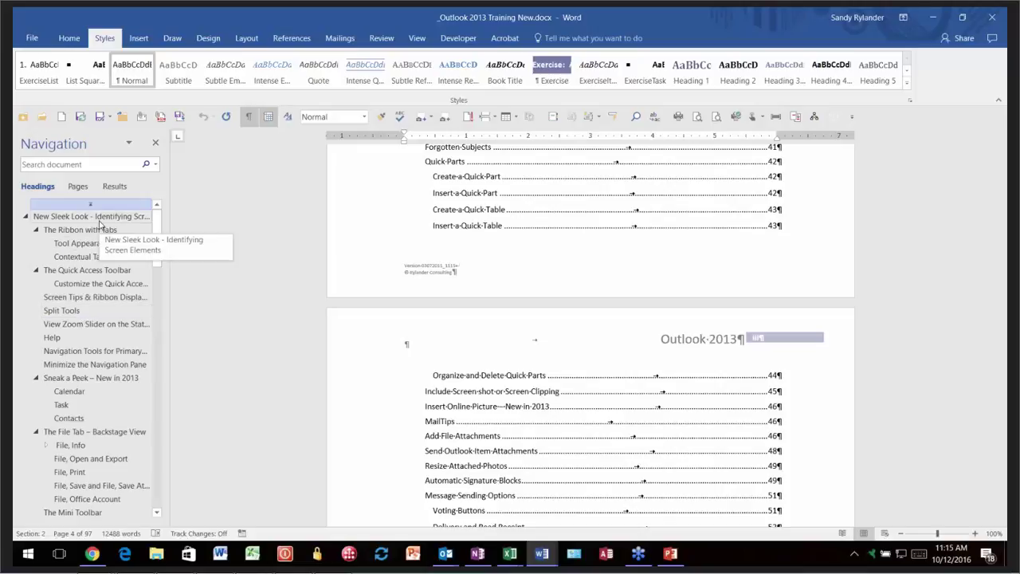
- Jump via The Quick Access Toolbar and View Zoom Slider headings to Sneak a Peek – New in 2013 on page 13
{"action": "left_click", "coordinate": [93, 271]}
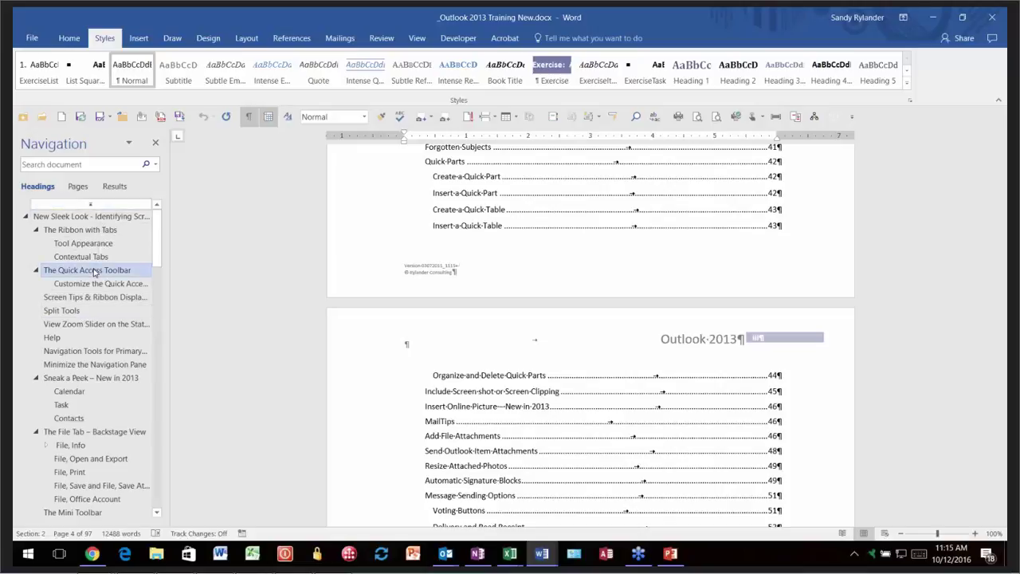
{"action": "left_click", "coordinate": [89, 324]}
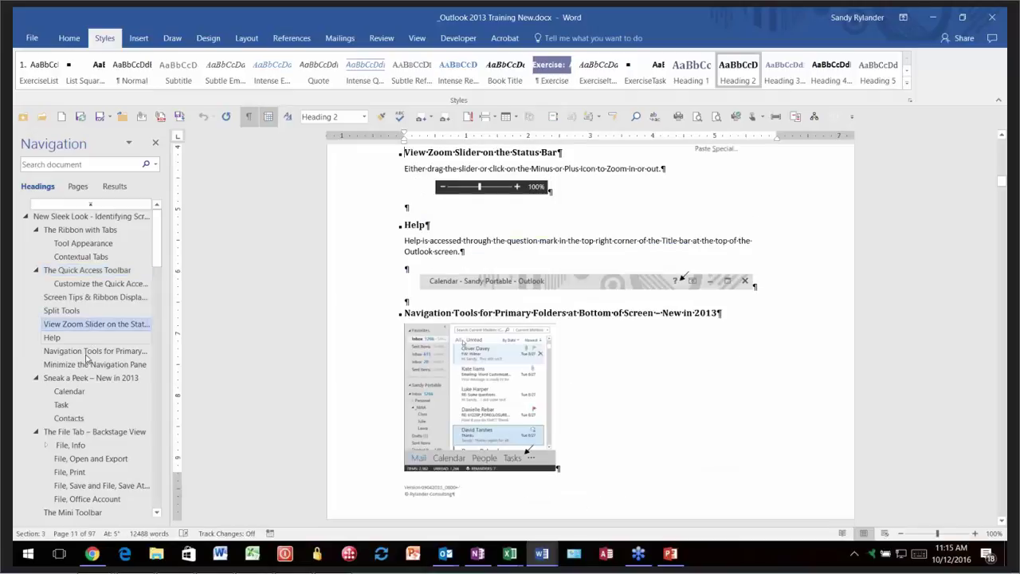
{"action": "left_click", "coordinate": [77, 379]}
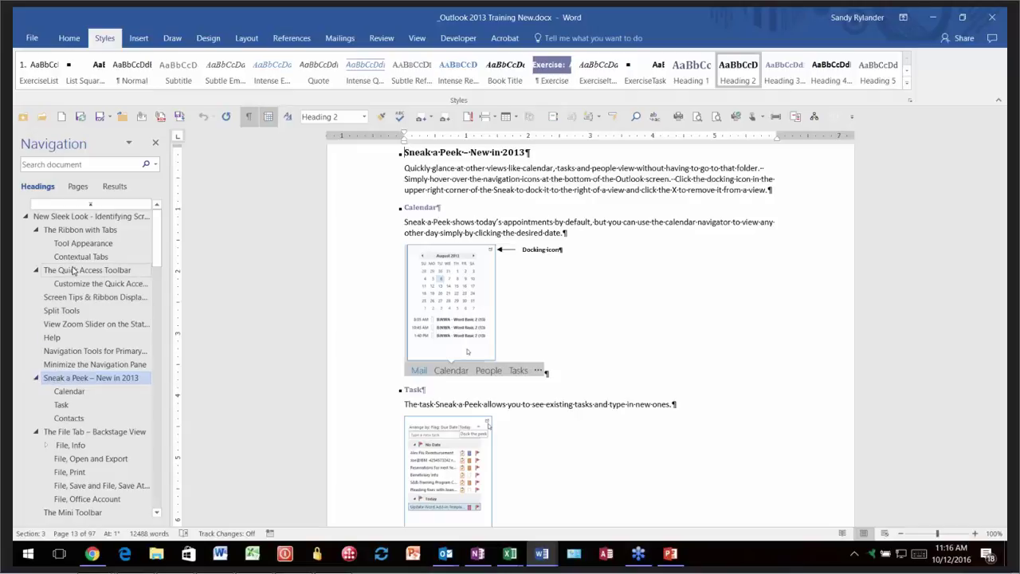
- Collapse Sneak a Peek – New in 2013 and drag it above The Quick Access Toolbar, now page 9
{"action": "left_click", "coordinate": [36, 378]}
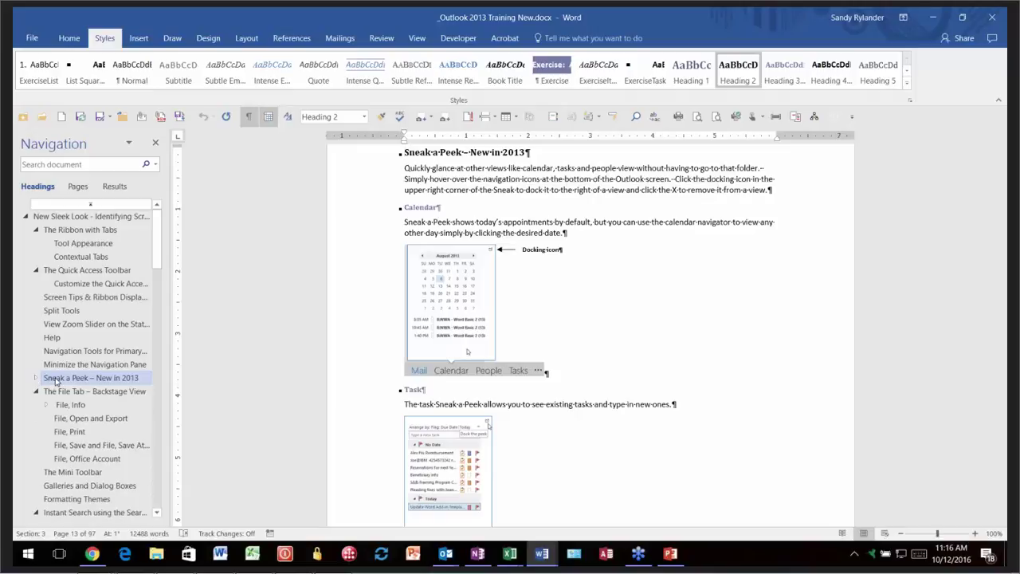
{"action": "left_click_drag", "start_coordinate": [55, 381], "coordinate": [61, 271]}
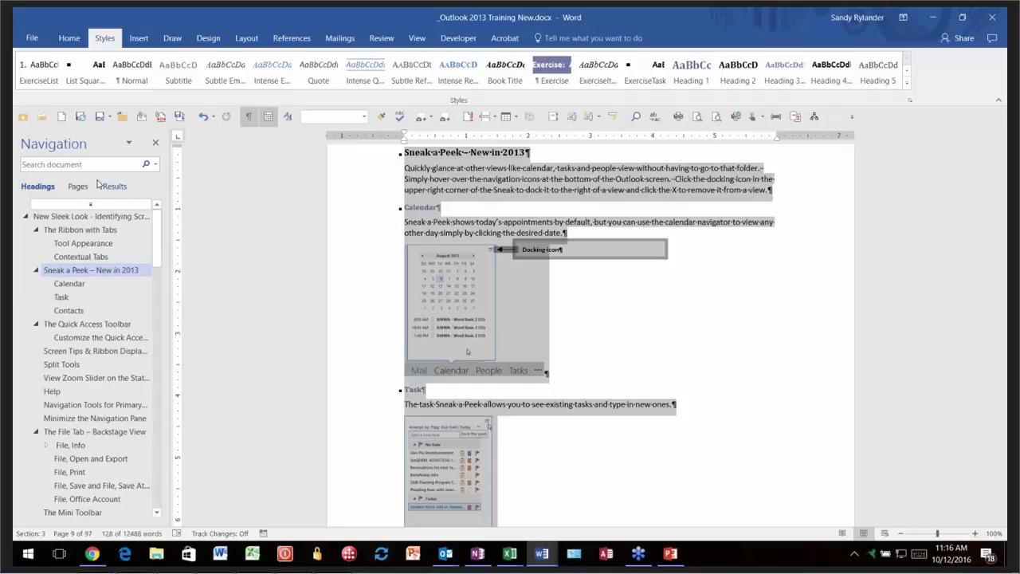
{"action": "left_click", "coordinate": [70, 271]}
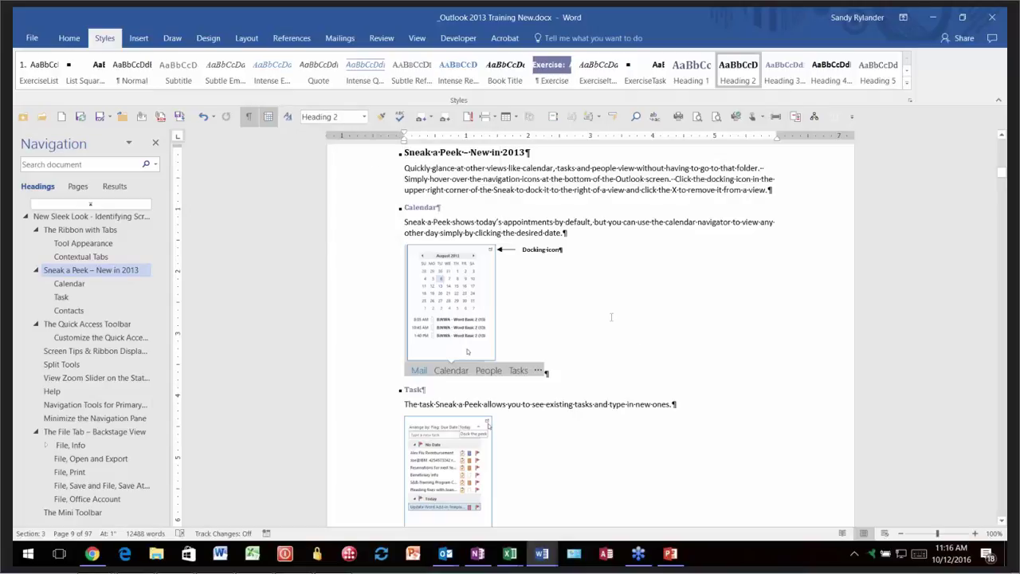
- Demote the Sneak a Peek – New in 2013 heading one level under The Ribbon with Tabs
{"action": "right_click", "coordinate": [88, 276]}
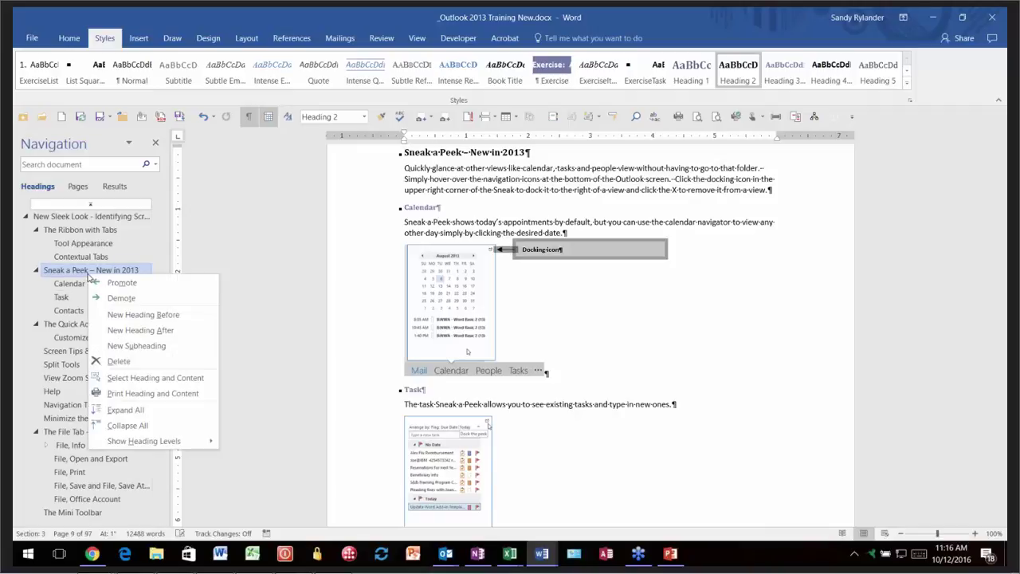
{"action": "left_click", "coordinate": [98, 298]}
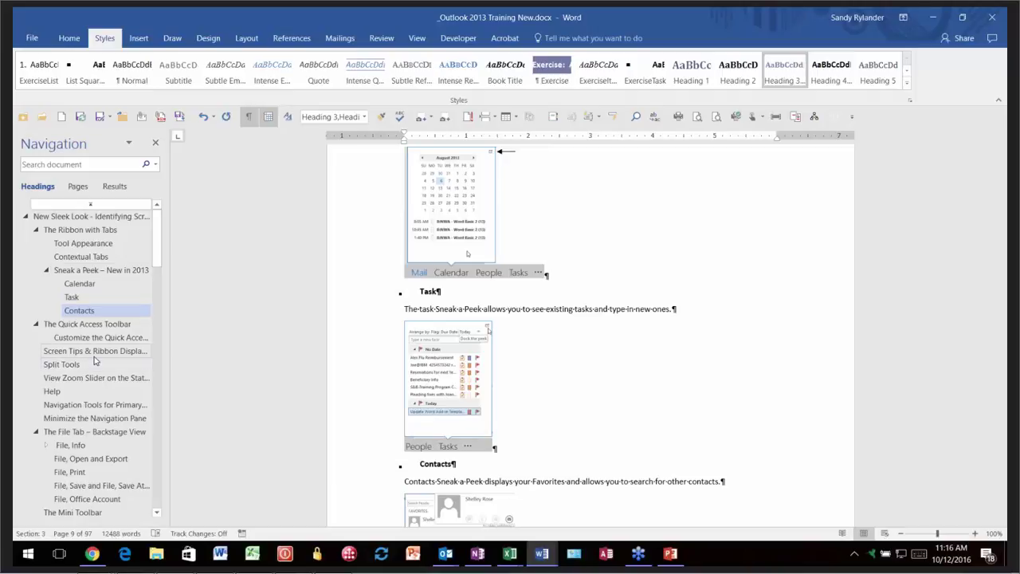
{"action": "scroll", "coordinate": [94, 360], "scroll_direction": "down", "scroll_amount": 3}
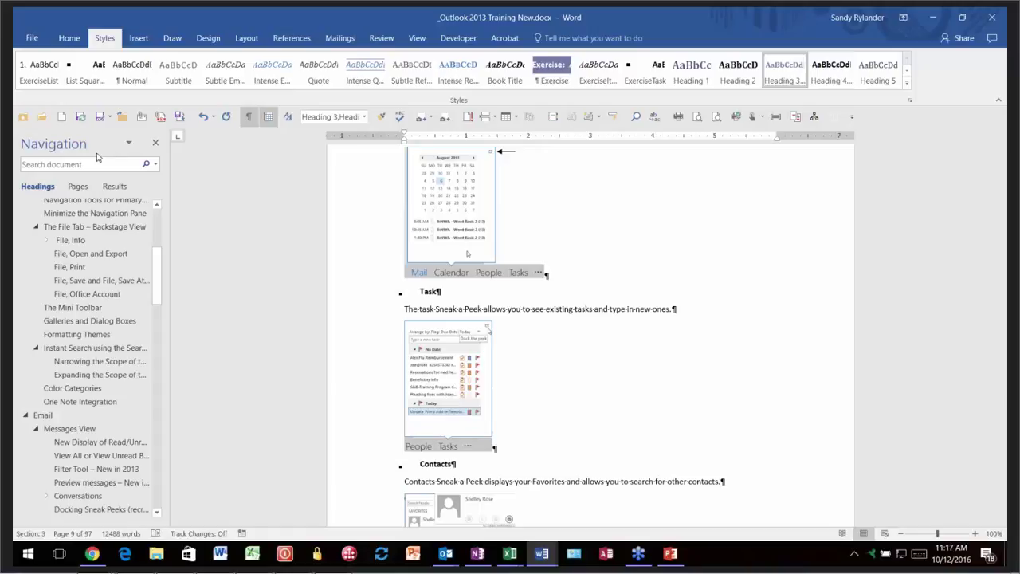
- Close the Navigation pane, then restore it with the View tab's Navigation Pane checkbox
{"action": "left_click", "coordinate": [156, 142]}
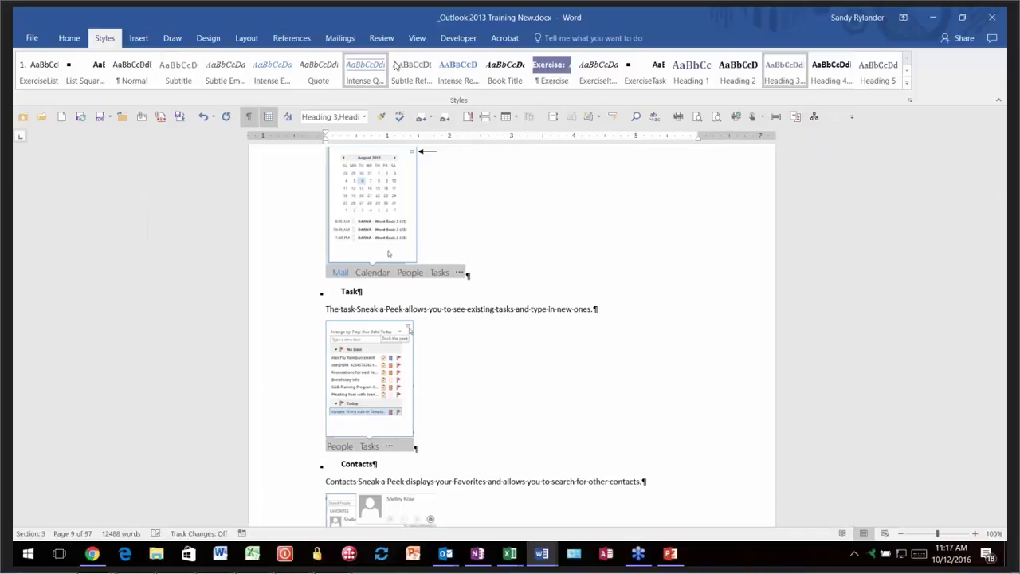
{"action": "left_click", "coordinate": [419, 40]}
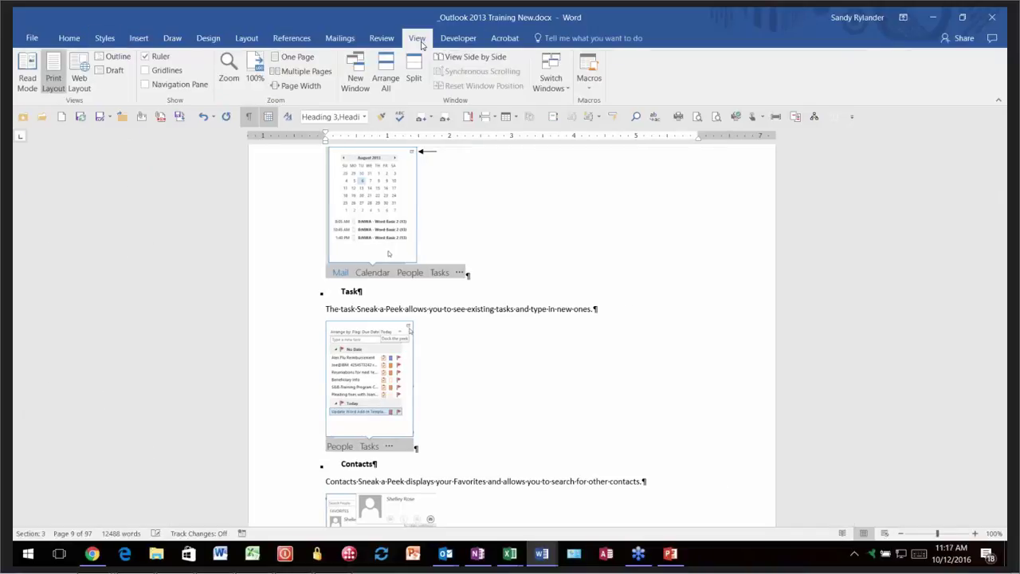
{"action": "left_click", "coordinate": [146, 85]}
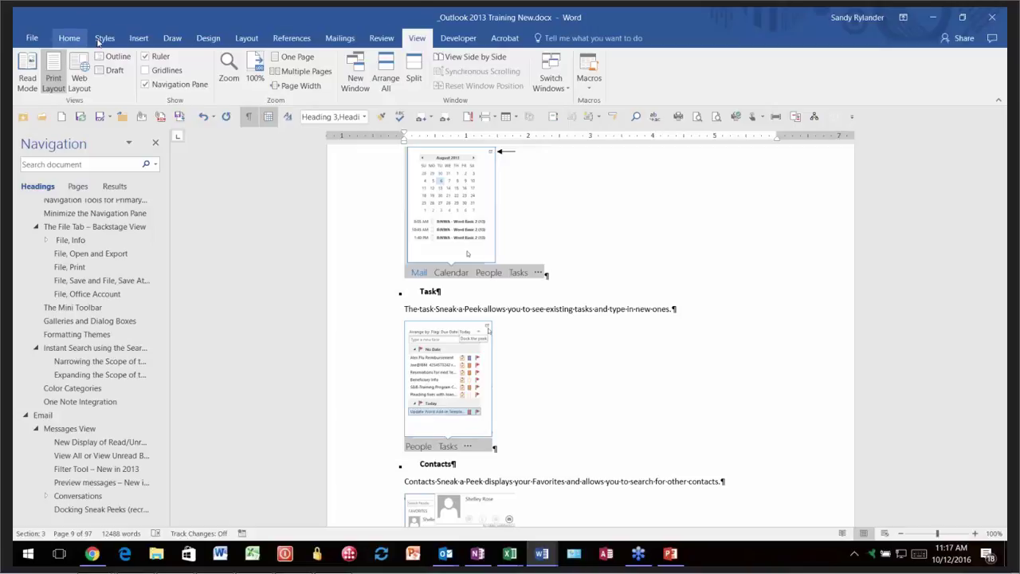
- Insert an 8-column, 6-row table and type sample text into its cells
{"action": "left_click", "coordinate": [137, 39]}
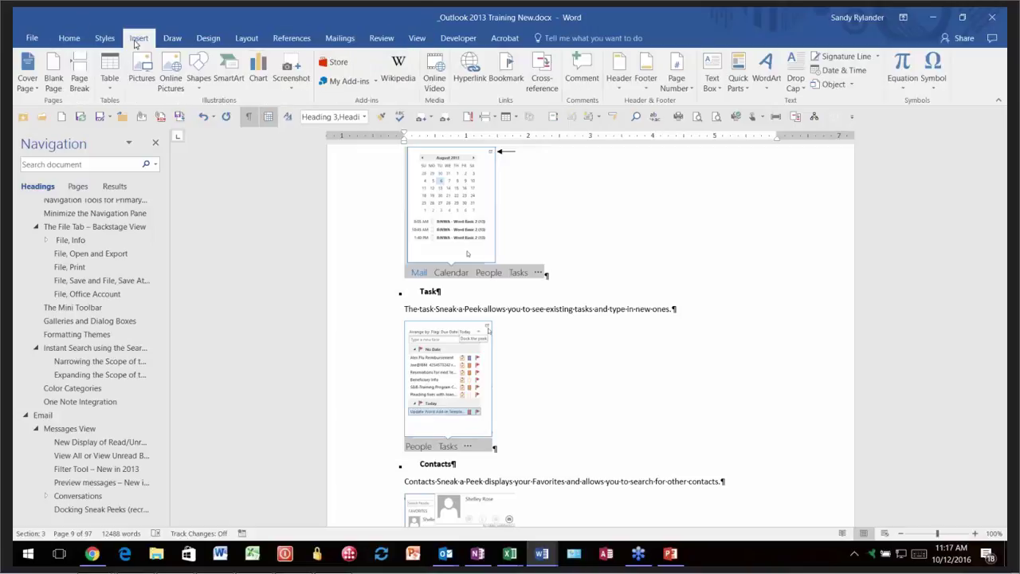
{"action": "left_click", "coordinate": [109, 76]}
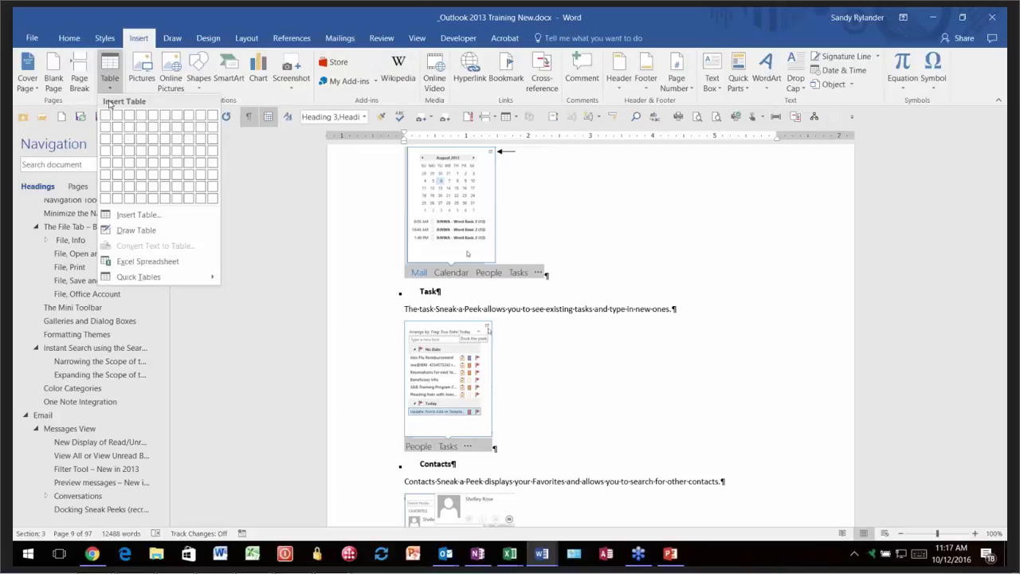
{"action": "left_click", "coordinate": [191, 176]}
{"action": "scroll", "coordinate": [446, 398], "scroll_direction": "up", "scroll_amount": 4}
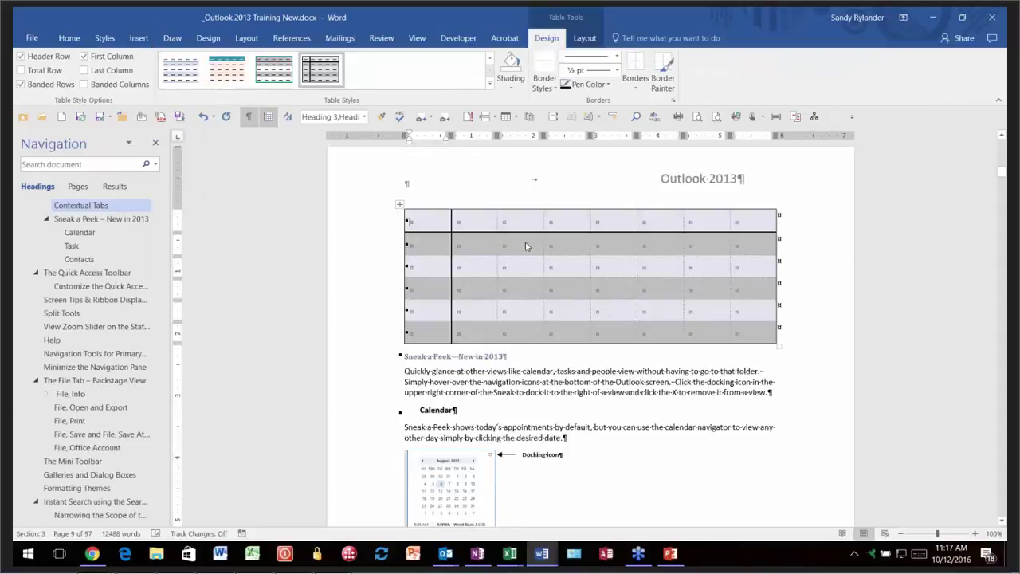
{"action": "type", "text": "evrthrwst"}
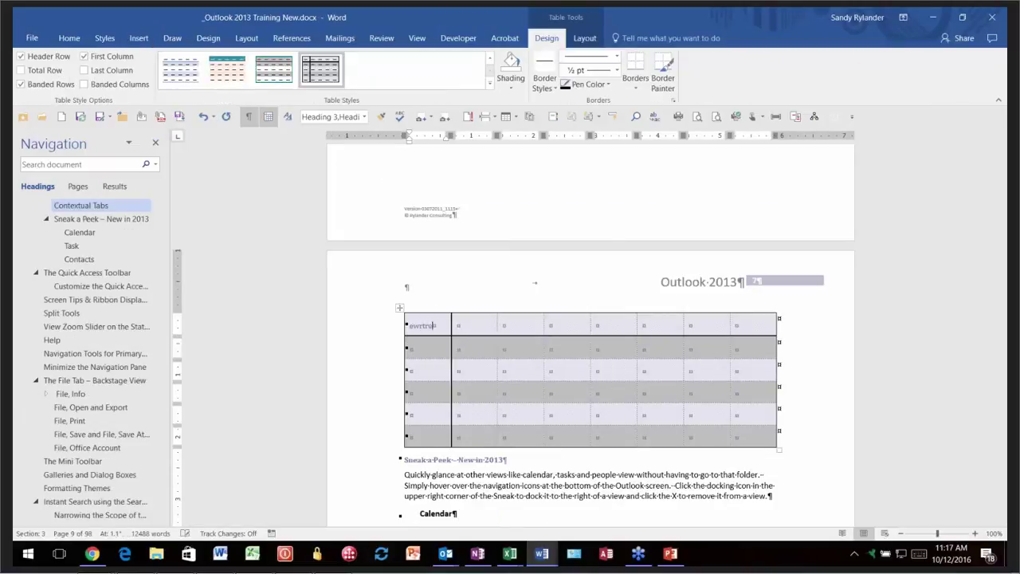
{"action": "type", "text": "evrthrwst"}
{"action": "left_click", "coordinate": [422, 370]}
{"action": "type", "text": "ewrtrewt"}
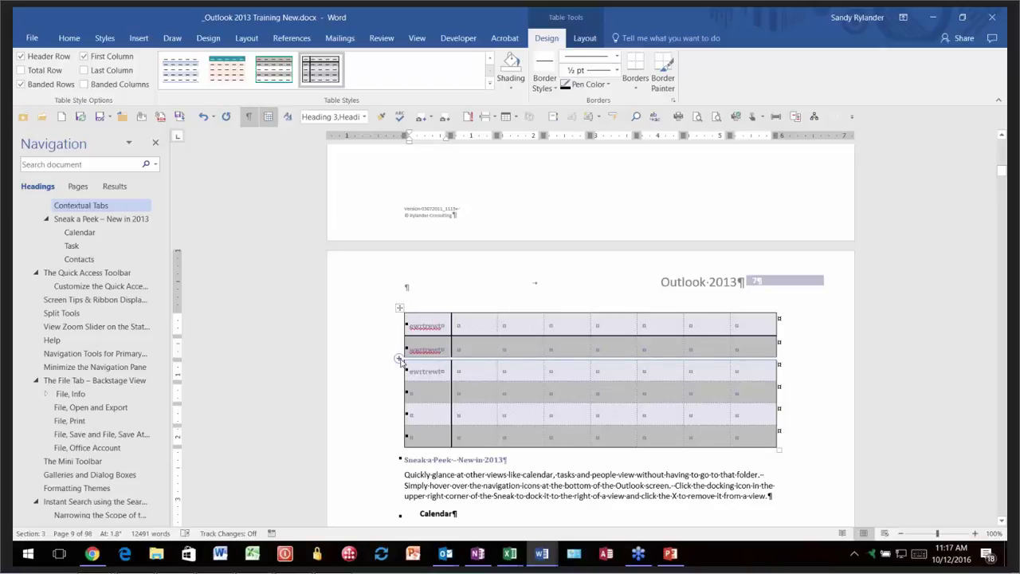
- Add two empty rows to the table at row 3
{"action": "left_click", "coordinate": [400, 360]}
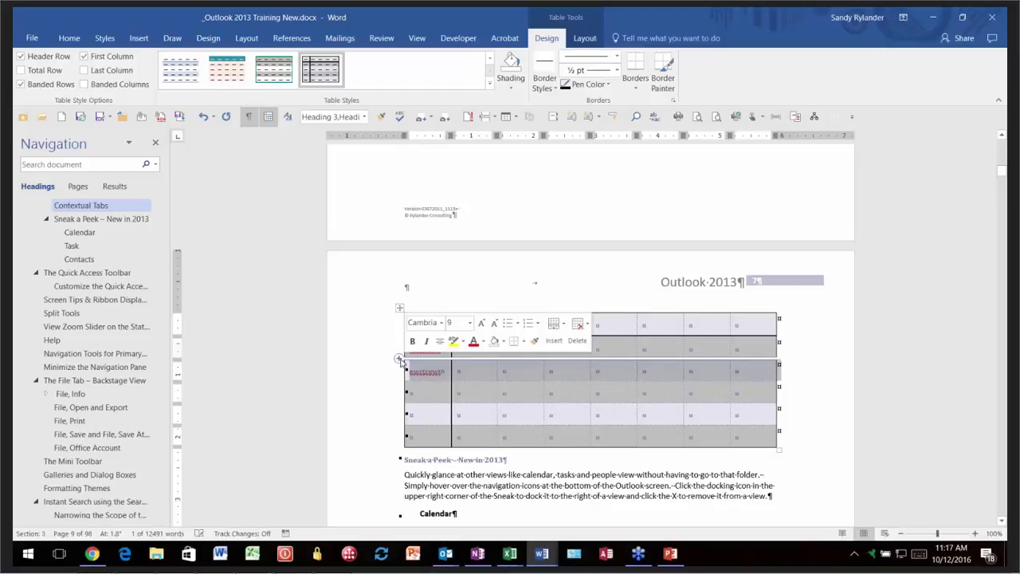
{"action": "left_click", "coordinate": [399, 358]}
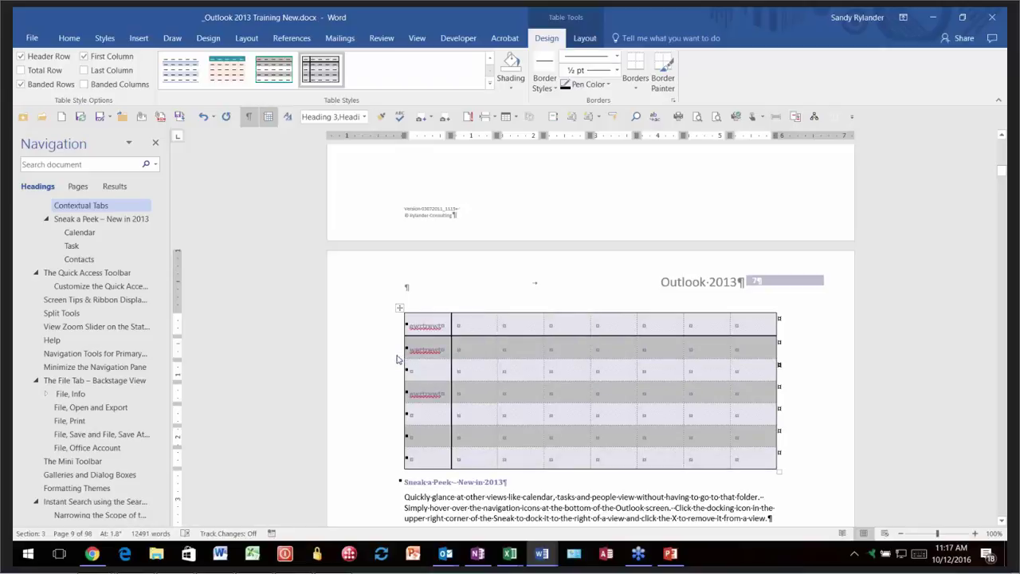
{"action": "left_click", "coordinate": [398, 359]}
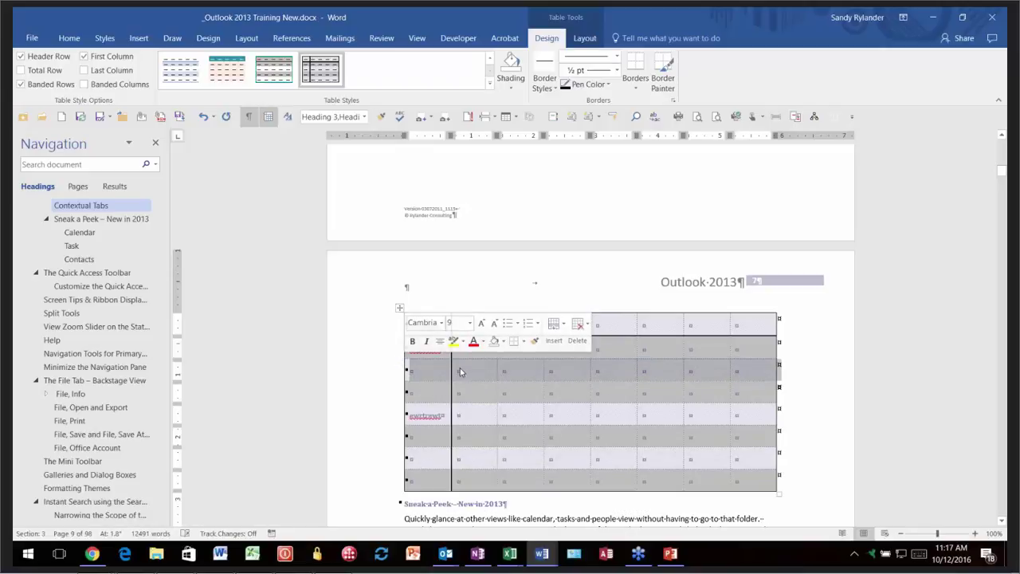
{"action": "left_click", "coordinate": [410, 373]}
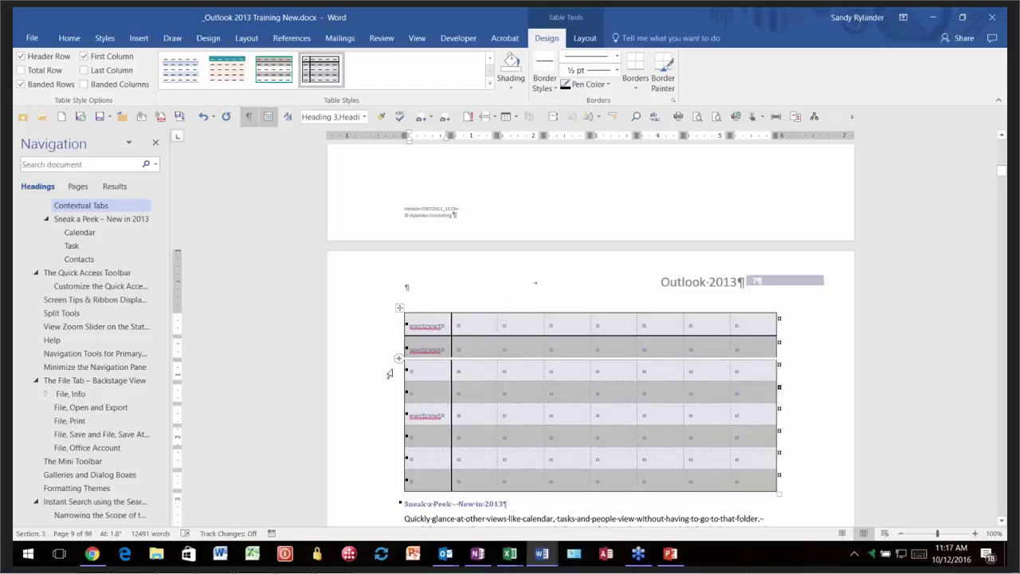
{"action": "left_click", "coordinate": [398, 359]}
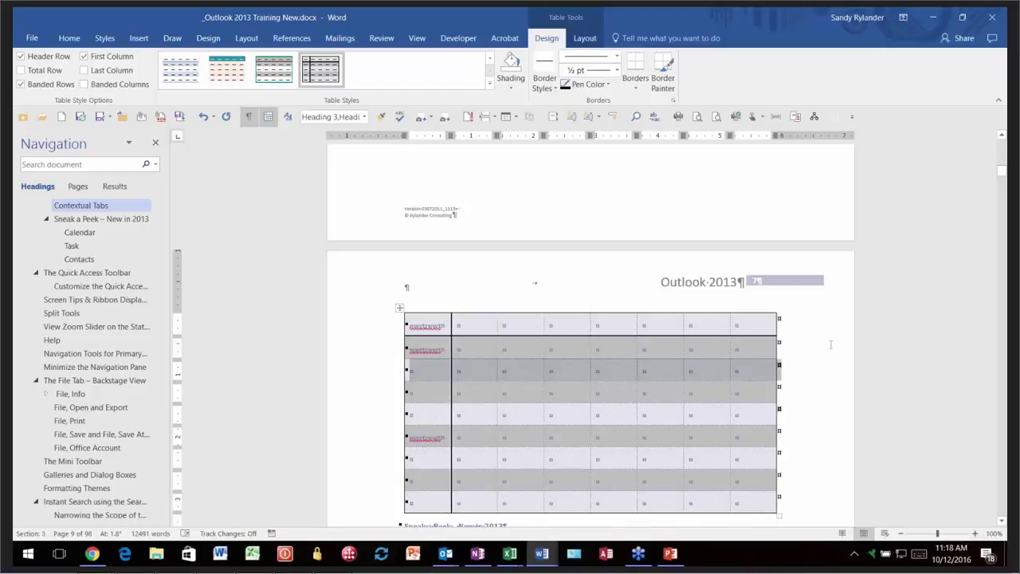
{"action": "left_click", "coordinate": [798, 349]}
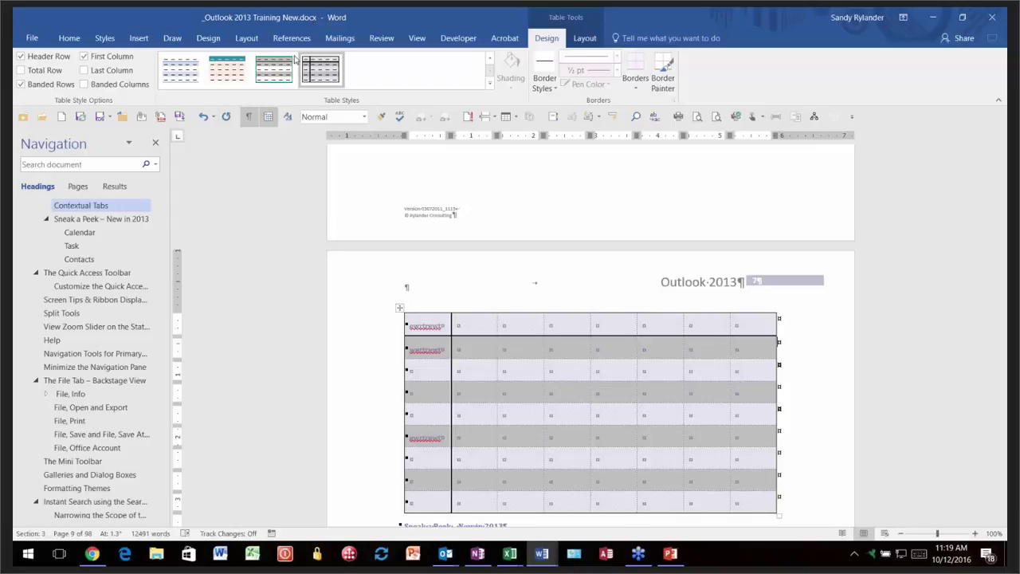
{"action": "left_click", "coordinate": [109, 117]}
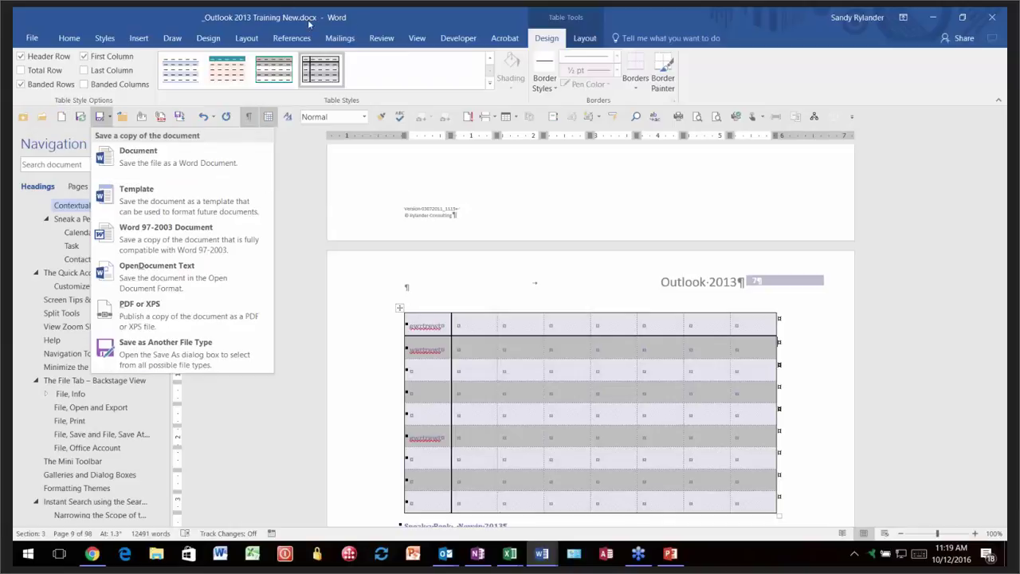
{"action": "left_click", "coordinate": [34, 42]}
{"action": "left_click", "coordinate": [33, 41]}
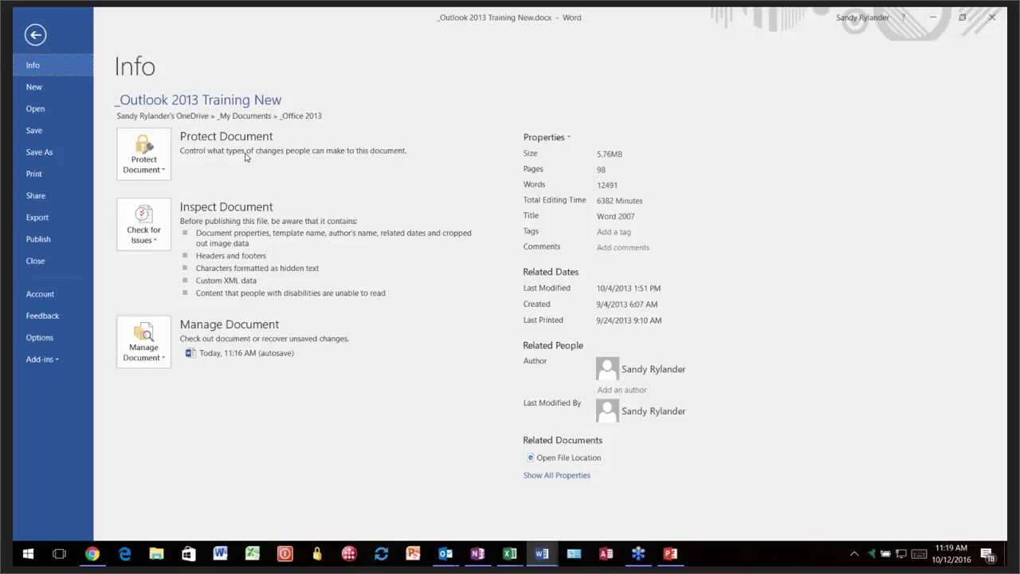
{"action": "left_click", "coordinate": [36, 36]}
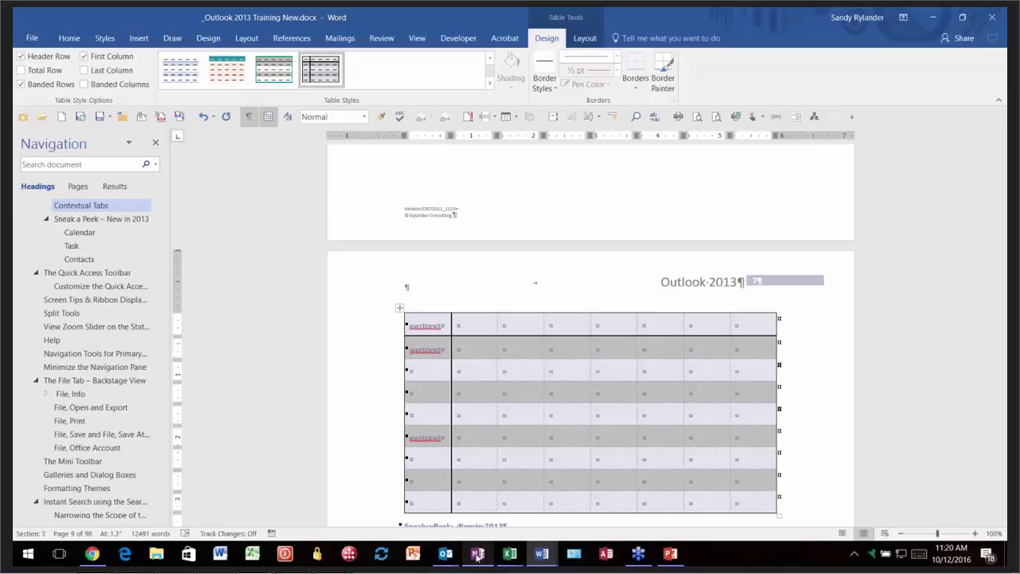
- Switch to OneNote and collapse the Recipes, Travel and Investment notebooks
{"action": "mouse_move", "coordinate": [477, 553]}
{"action": "left_click", "coordinate": [474, 524]}
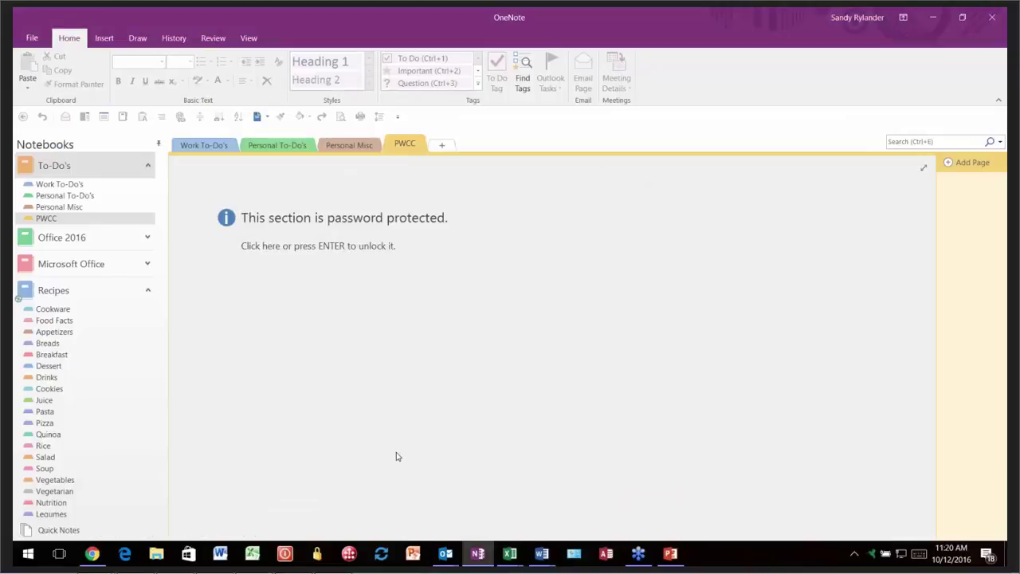
{"action": "left_click", "coordinate": [147, 292]}
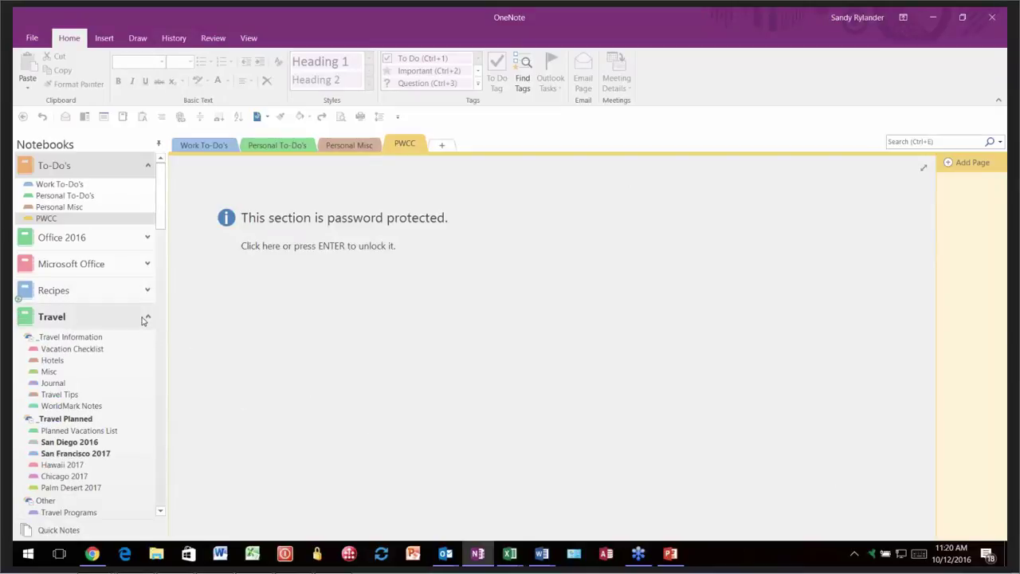
{"action": "left_click", "coordinate": [144, 320]}
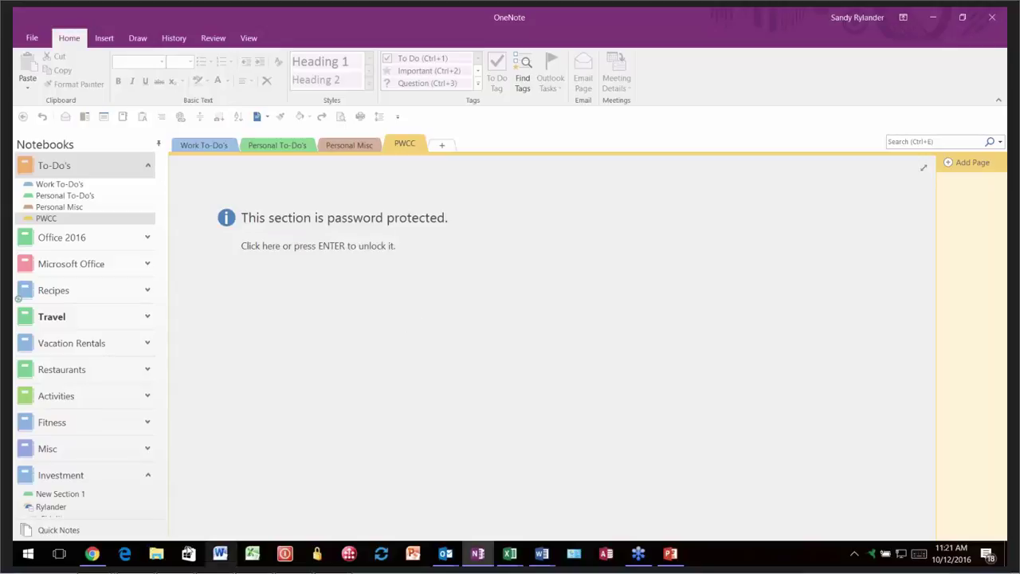
{"action": "left_click", "coordinate": [145, 476]}
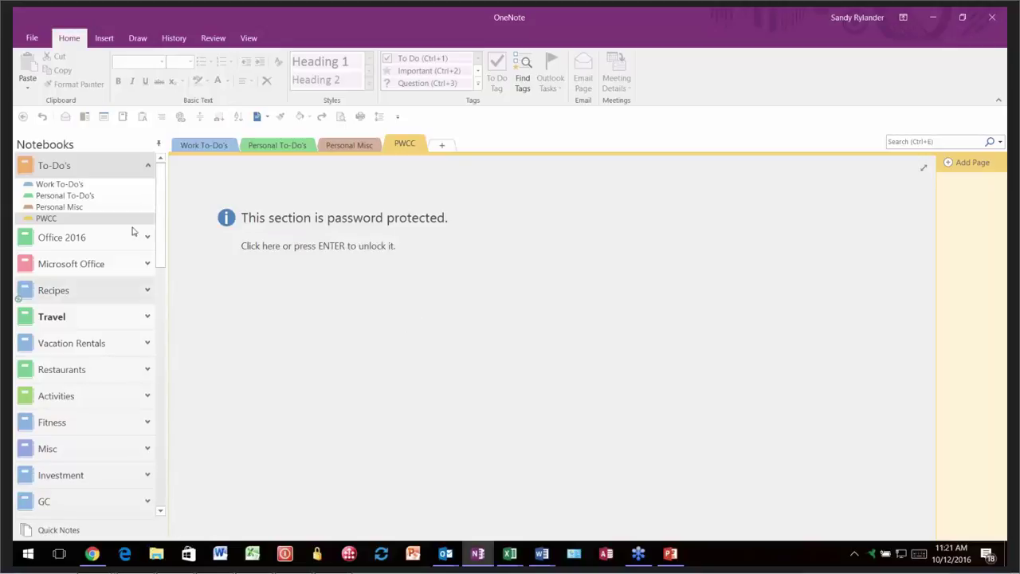
- Open the Personal To-Do's section, keeping Office 2016 and Recipes notebooks collapsed
{"action": "left_click", "coordinate": [101, 185]}
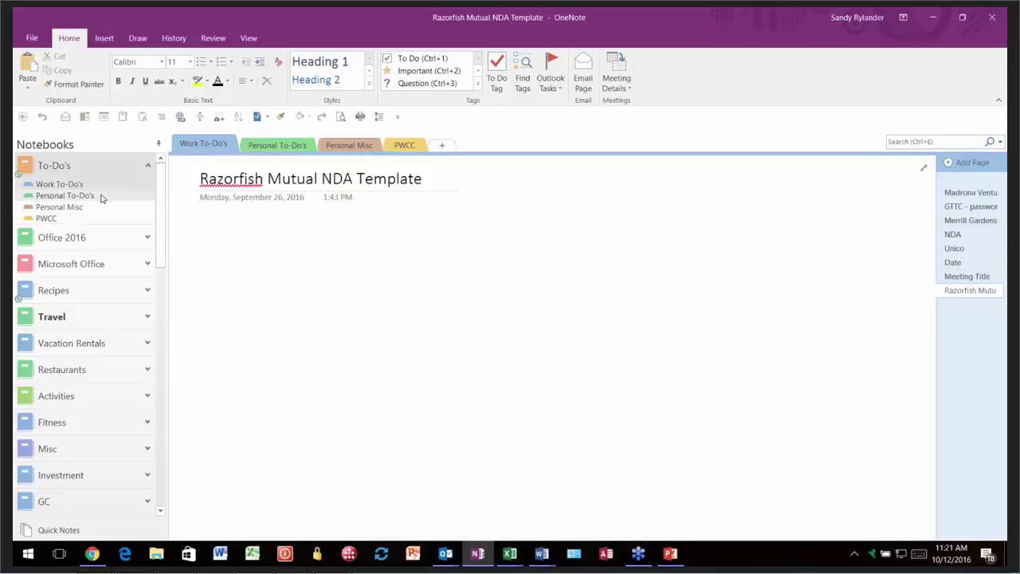
{"action": "left_click", "coordinate": [101, 197]}
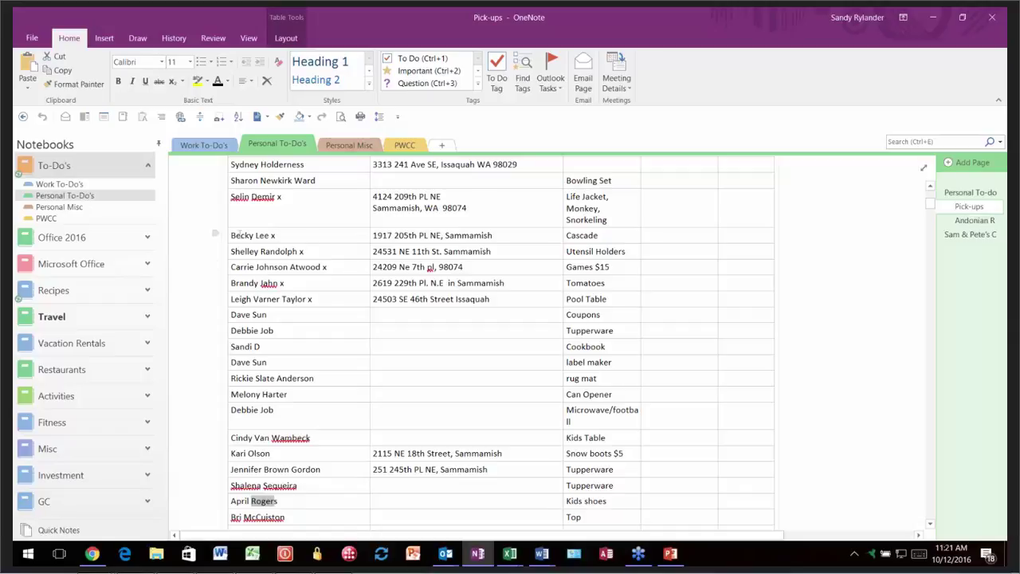
{"action": "left_click", "coordinate": [146, 238]}
{"action": "left_click", "coordinate": [147, 239]}
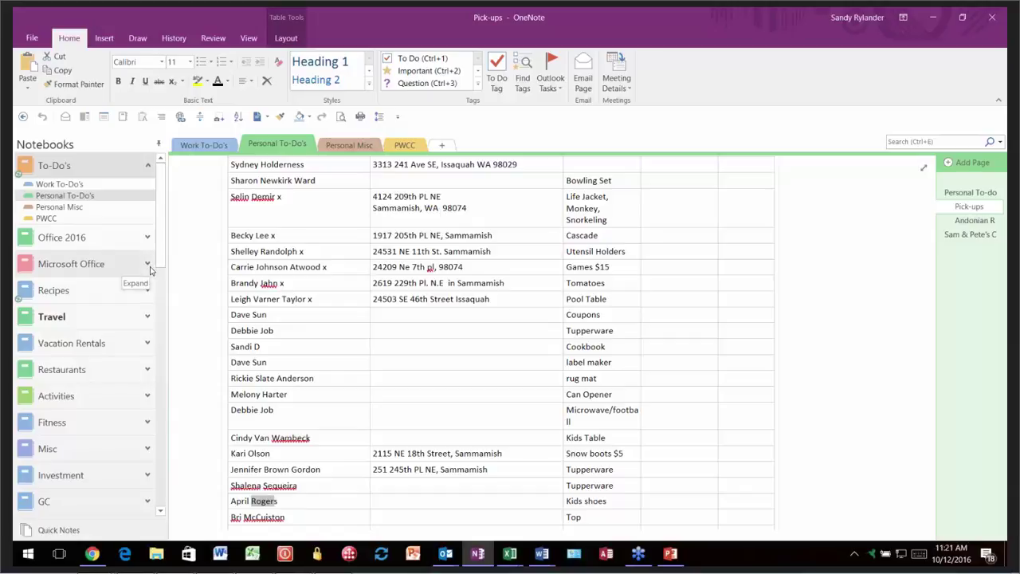
{"action": "left_click", "coordinate": [148, 292]}
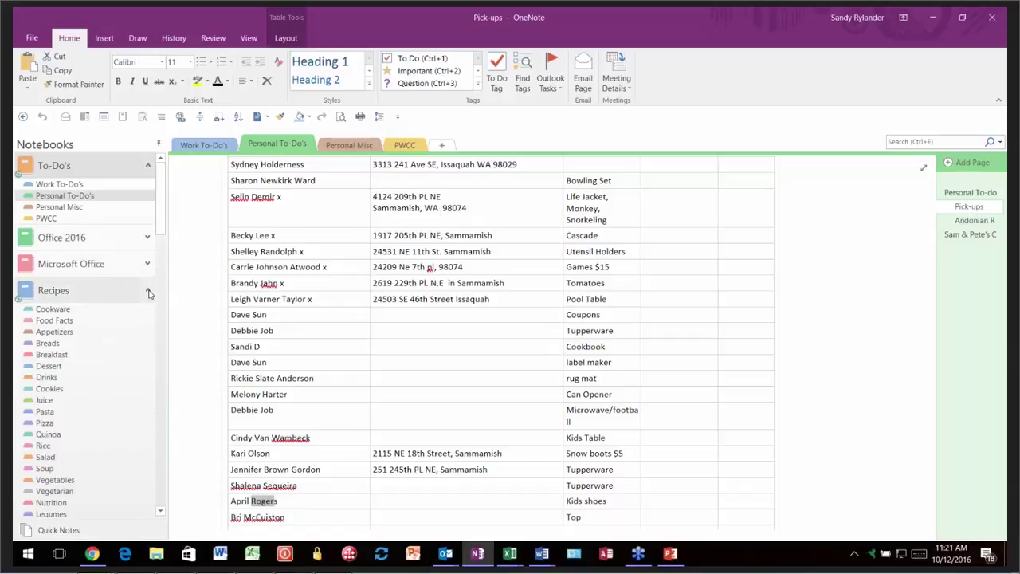
{"action": "scroll", "coordinate": [107, 347], "scroll_direction": "down", "scroll_amount": 3}
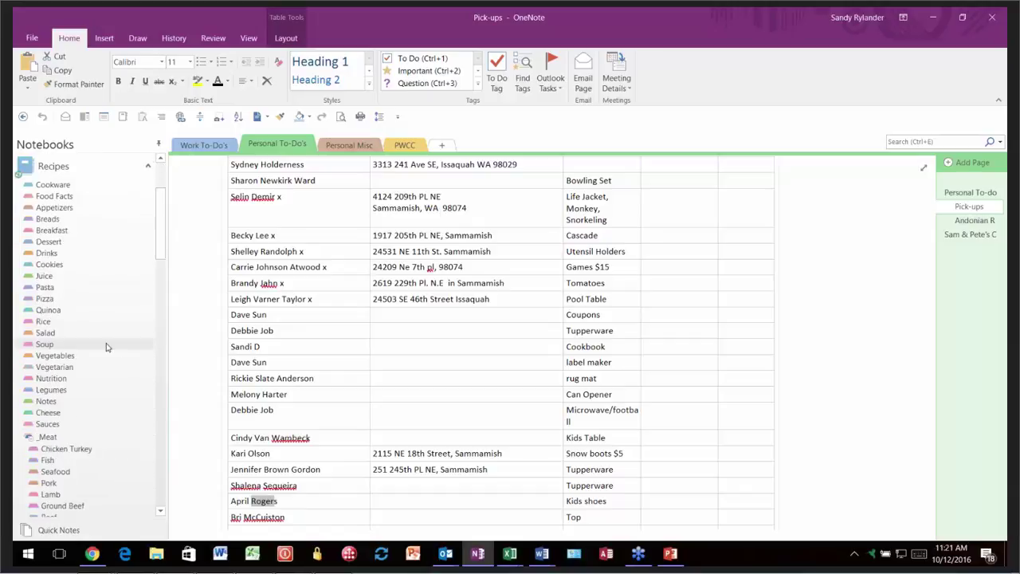
{"action": "scroll", "coordinate": [106, 344], "scroll_direction": "up", "scroll_amount": 5}
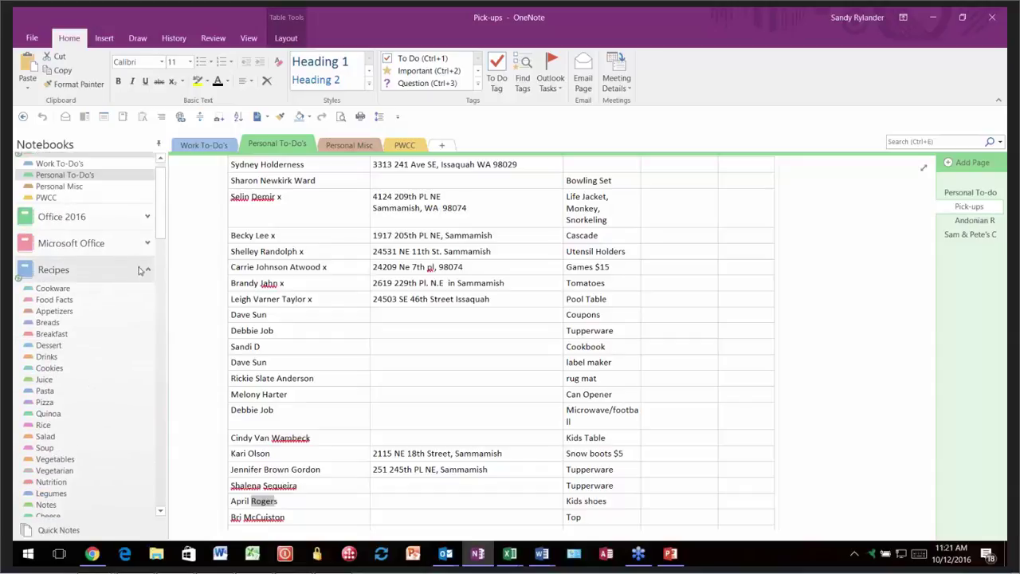
{"action": "left_click", "coordinate": [147, 270]}
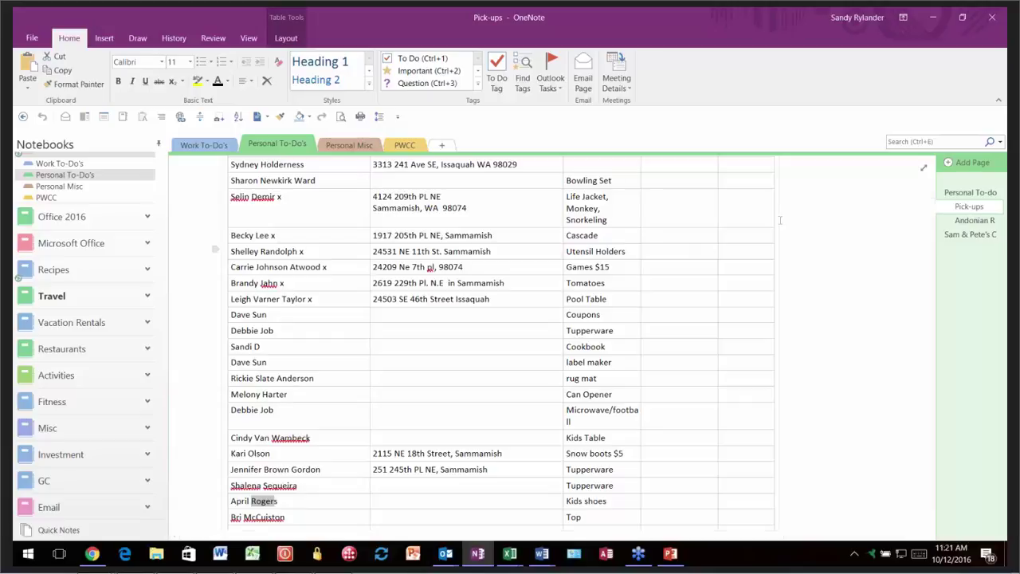
- Search all notebooks for 'bike' and open the Bike Combinations result
{"action": "left_click", "coordinate": [905, 141]}
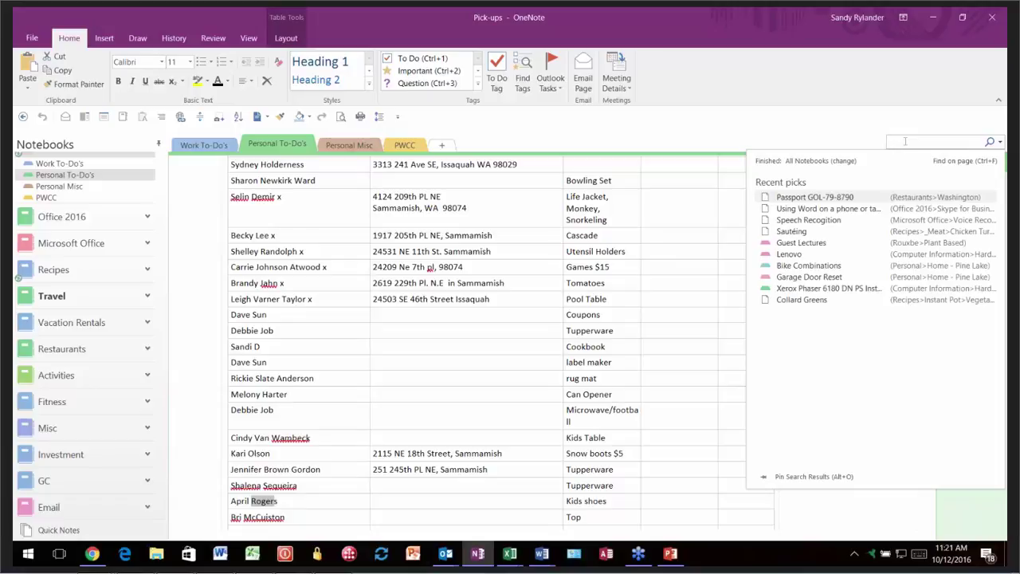
{"action": "type", "text": "bike"}
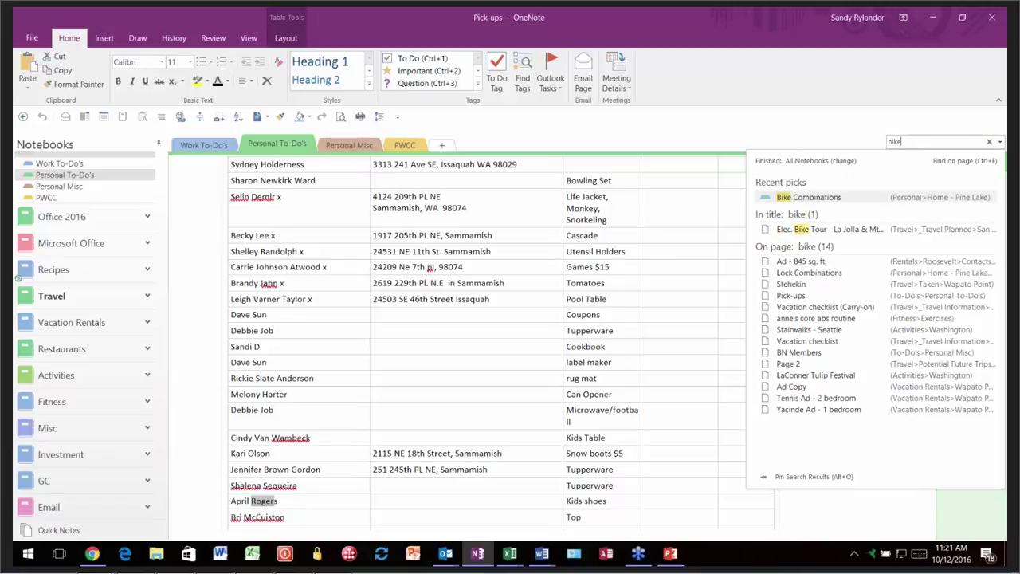
{"action": "left_click", "coordinate": [803, 199]}
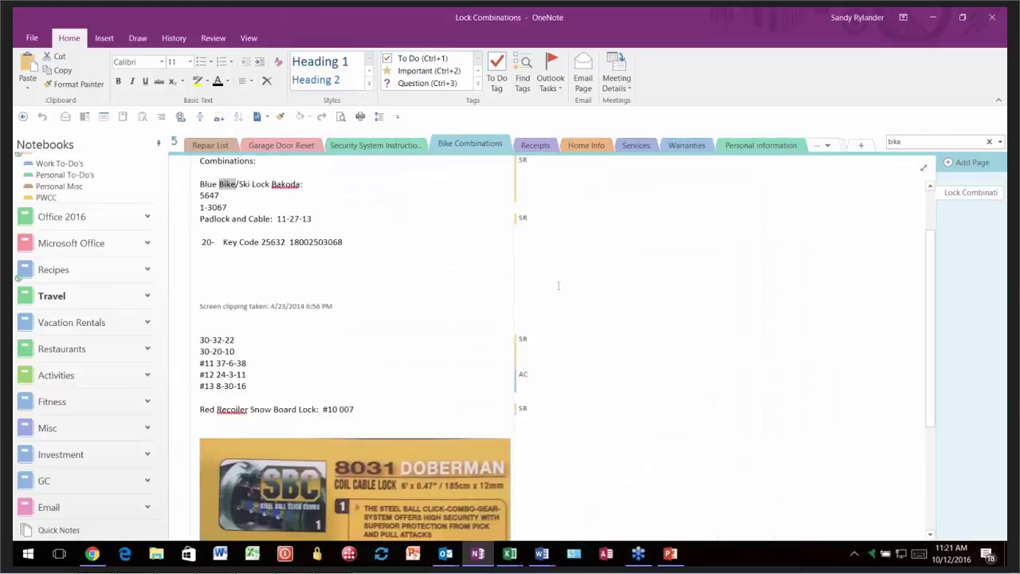
{"action": "scroll", "coordinate": [297, 275], "scroll_direction": "up", "scroll_amount": 2}
{"action": "scroll", "coordinate": [297, 274], "scroll_direction": "down", "scroll_amount": 2}
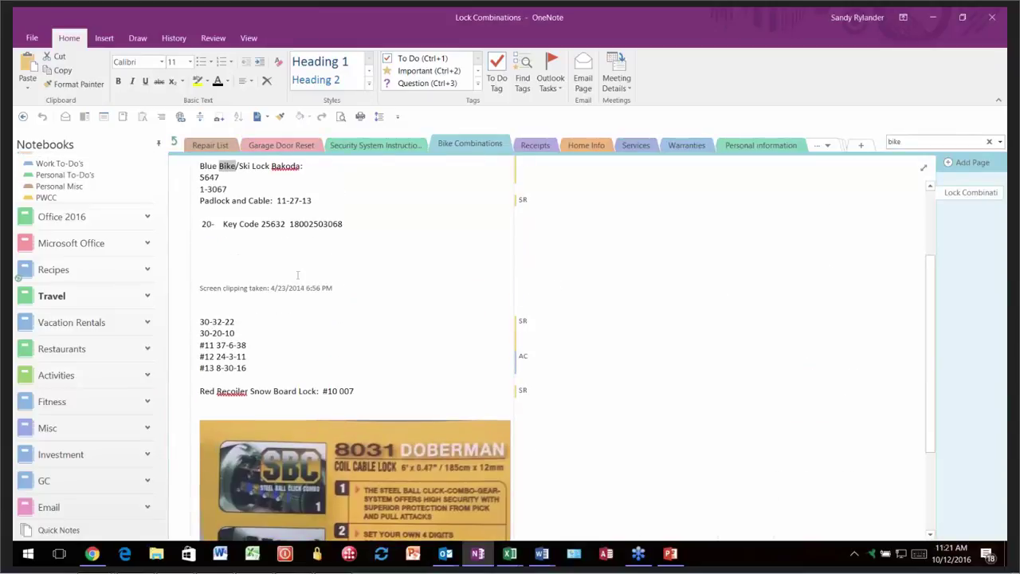
{"action": "scroll", "coordinate": [297, 275], "scroll_direction": "up", "scroll_amount": 2}
- Search for 'xerox', open the Xerox Phaser 6180 installation page, then search 'quinoa'
{"action": "left_click", "coordinate": [924, 144]}
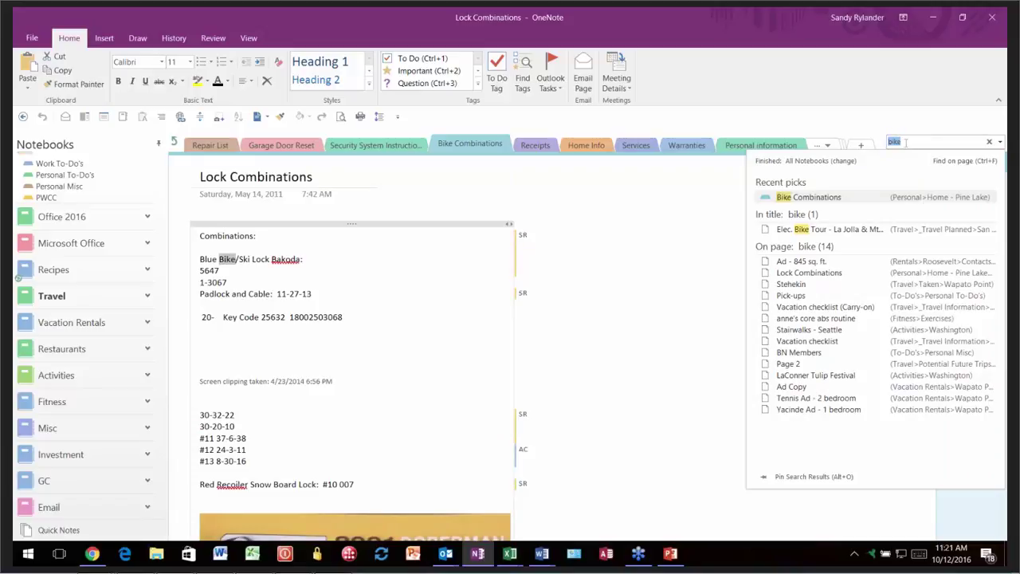
{"action": "type", "text": "x"}
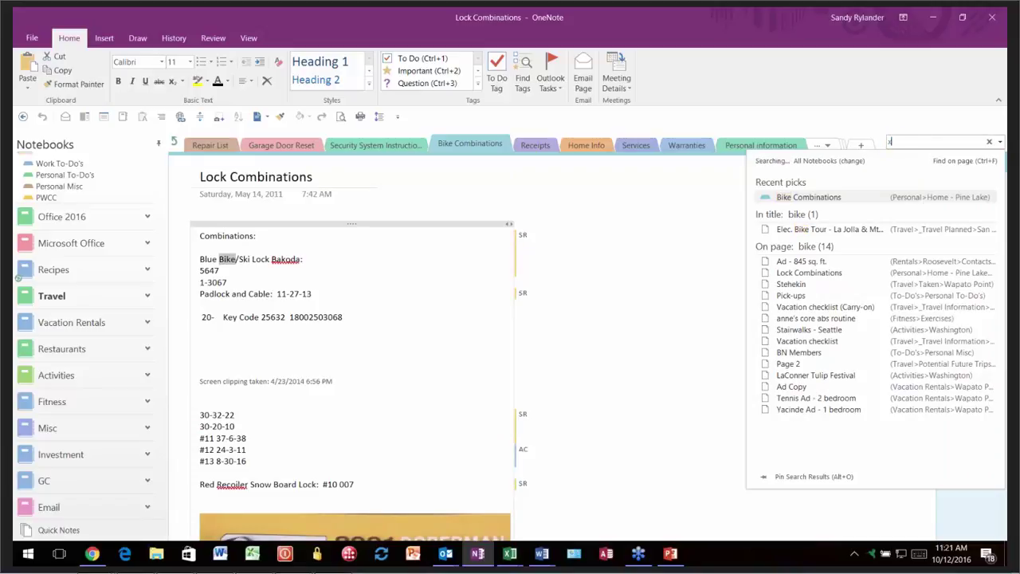
{"action": "type", "text": "erox"}
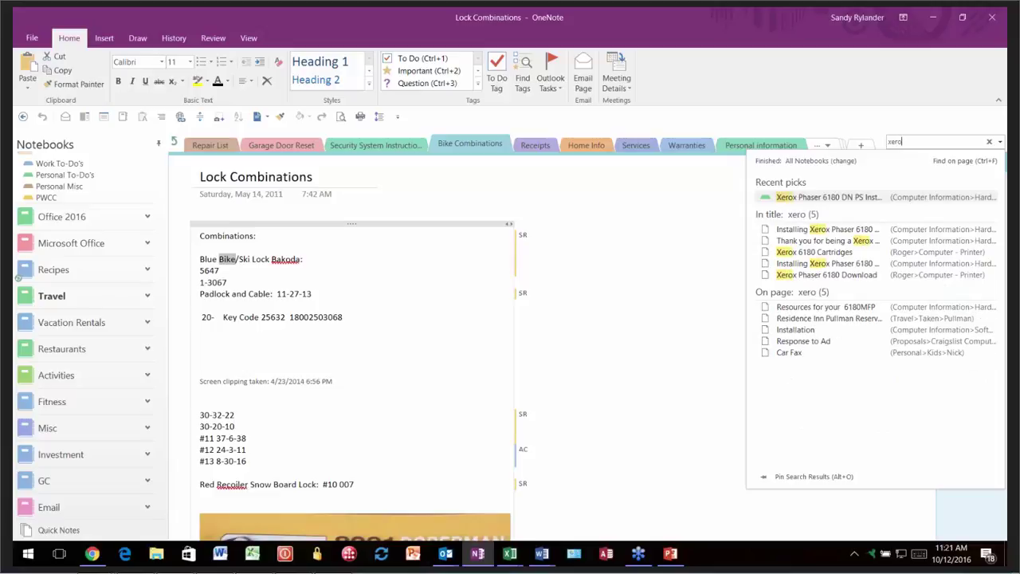
{"action": "left_click", "coordinate": [828, 229]}
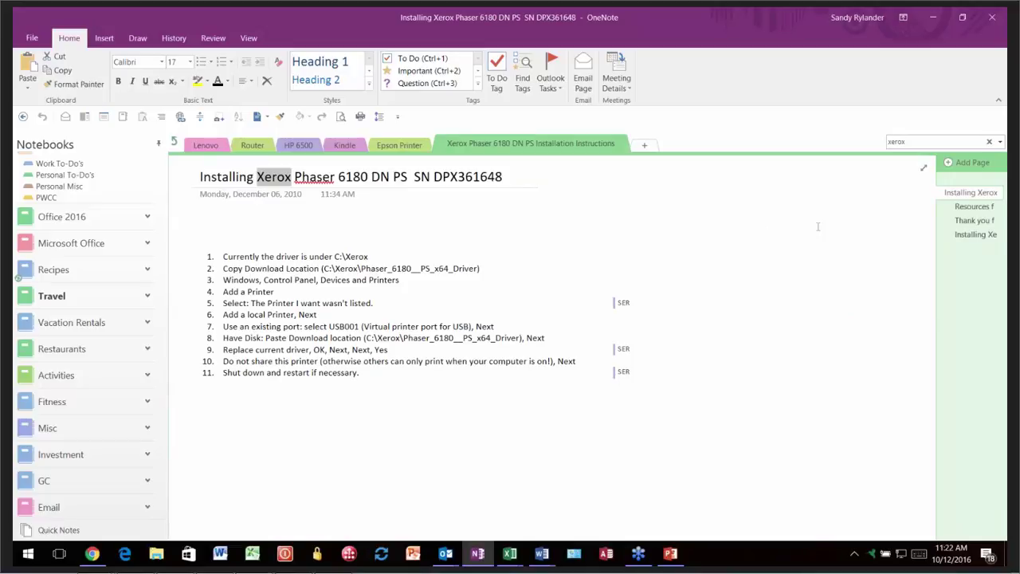
{"action": "left_click", "coordinate": [924, 143]}
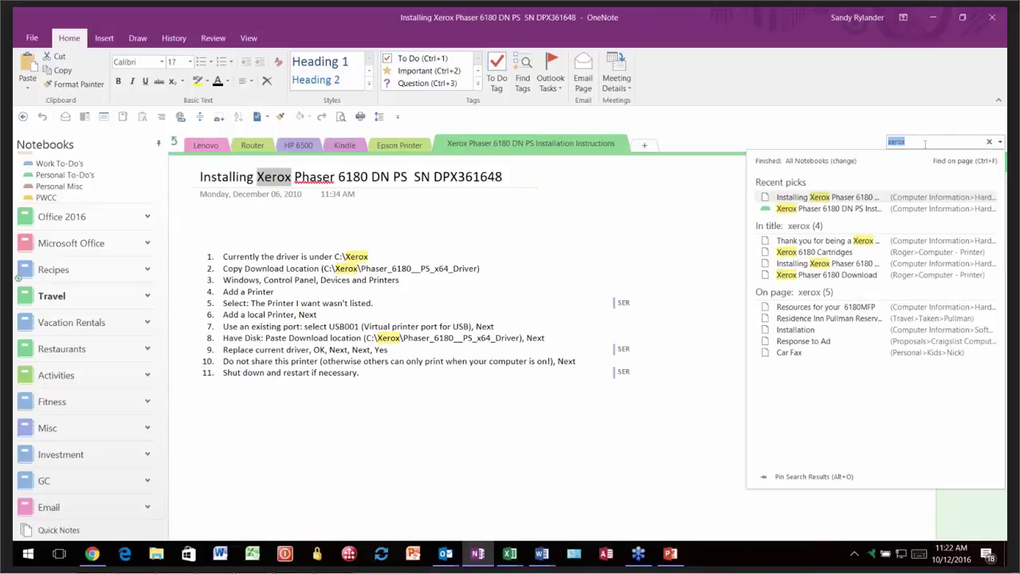
{"action": "type", "text": "q"}
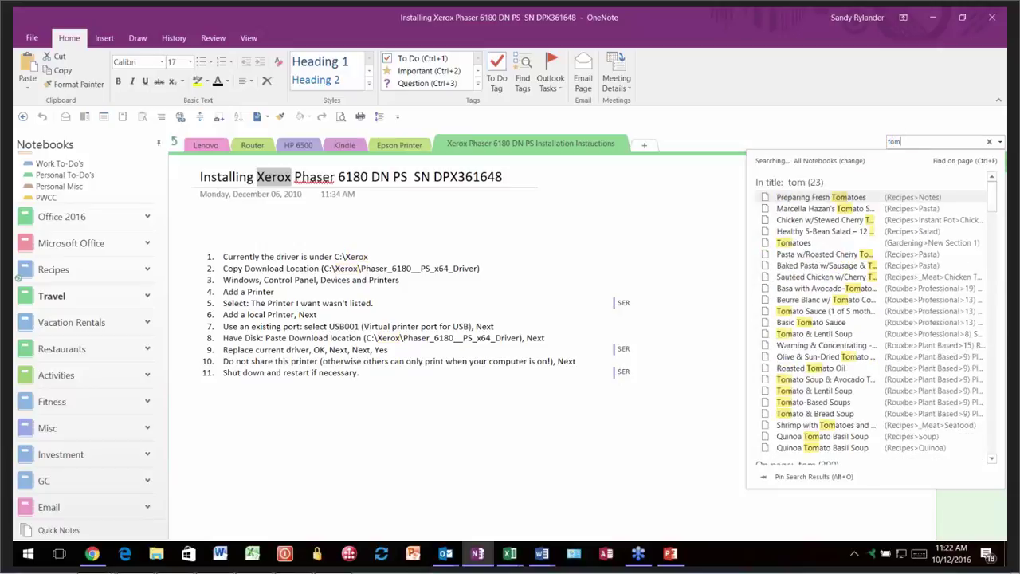
{"action": "type", "text": "uinoa"}
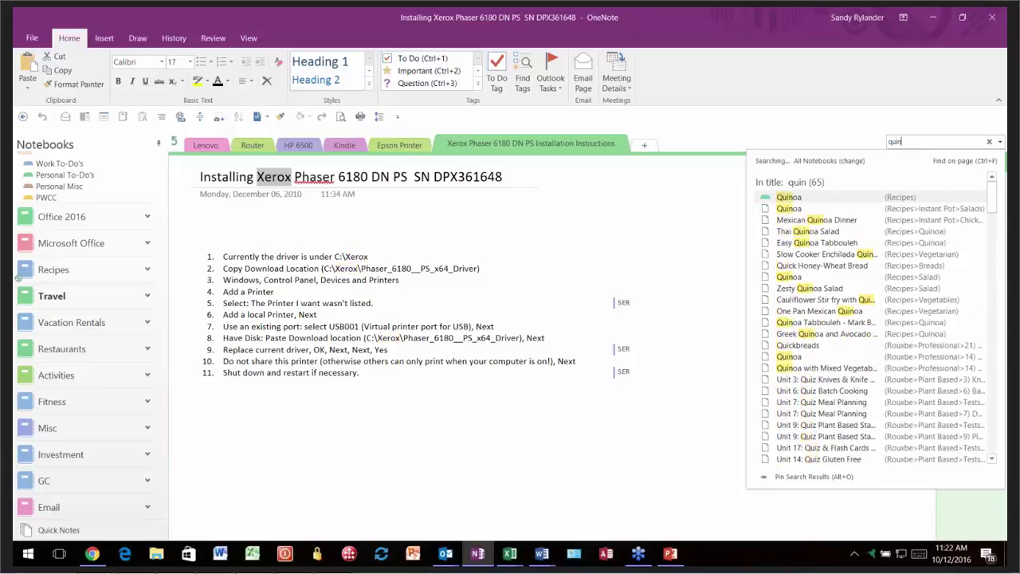
- Open the Thai Quinoa Salad result from the quinoa search in the Recipes notebook
{"action": "left_click", "coordinate": [807, 231]}
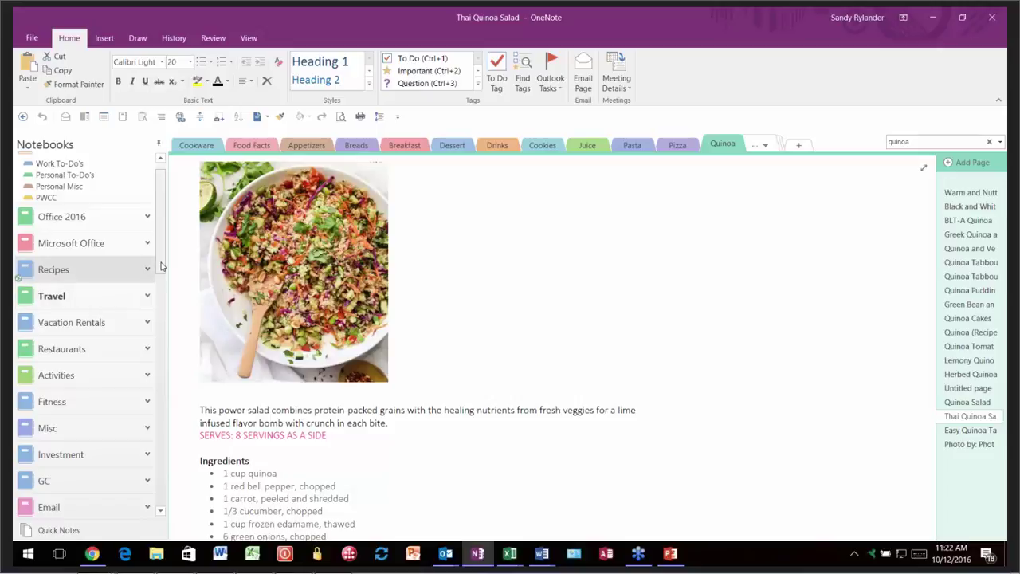
{"action": "left_click_drag", "start_coordinate": [161, 266], "coordinate": [162, 314]}
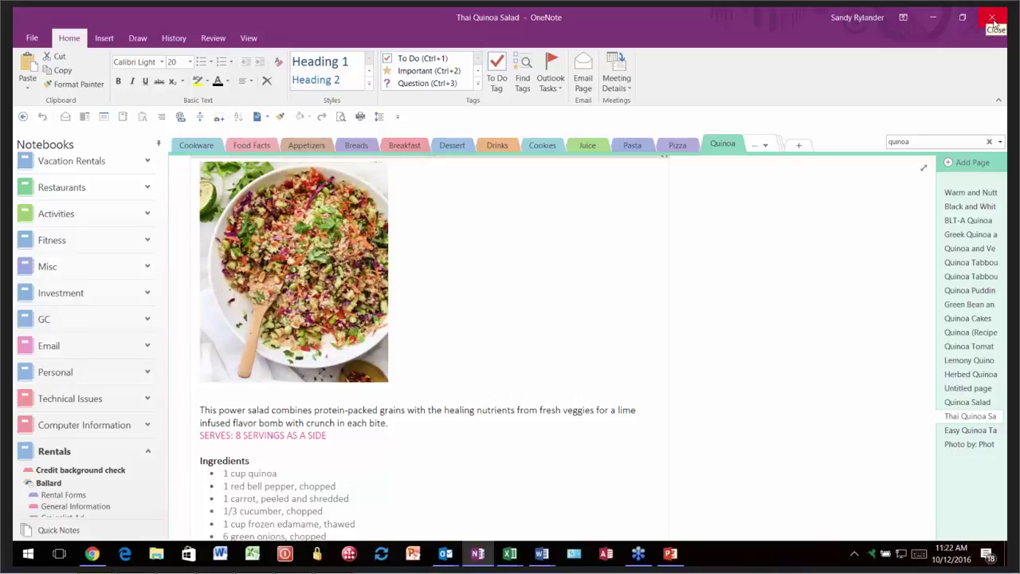
- Close the OneNote window to return to the Outlook 2013 document in Word
{"action": "left_click", "coordinate": [992, 17]}
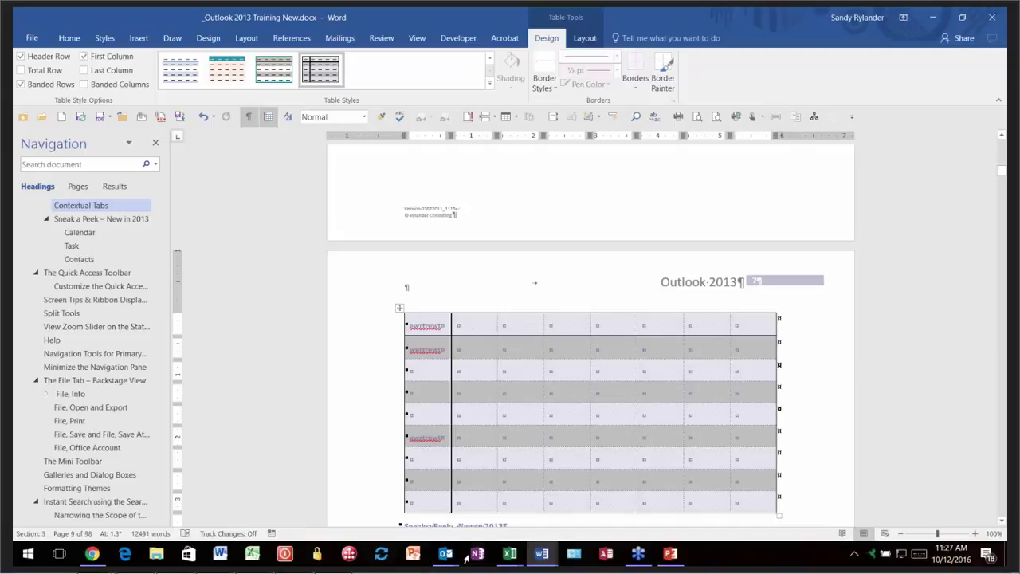
- Scroll up to the Contextual Tabs section and select 'Tabs like Home' outside the table
{"action": "scroll", "coordinate": [587, 320], "scroll_direction": "up", "scroll_amount": 3}
{"action": "scroll", "coordinate": [586, 321], "scroll_direction": "up", "scroll_amount": 8}
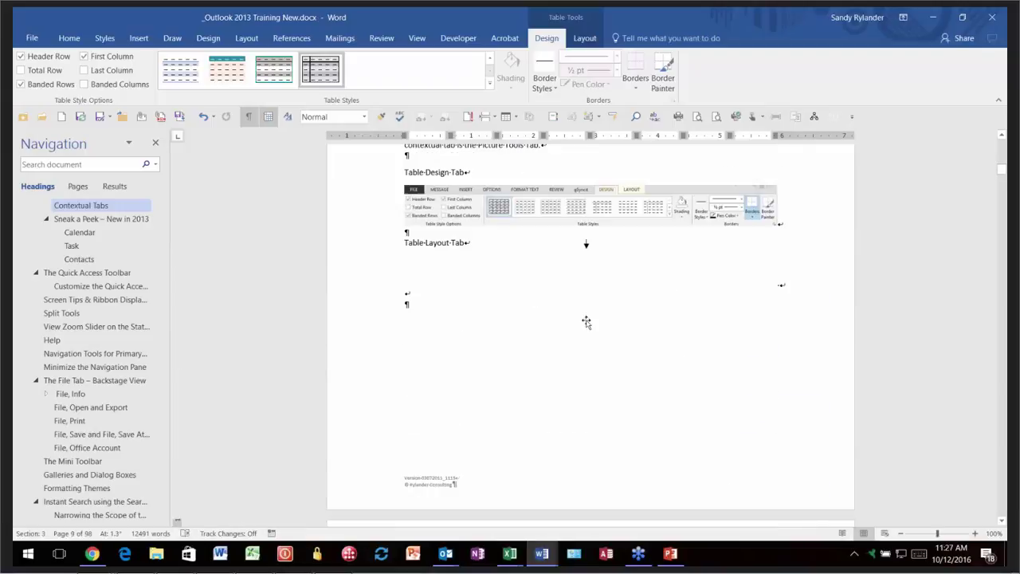
{"action": "scroll", "coordinate": [586, 319], "scroll_direction": "up", "scroll_amount": 2}
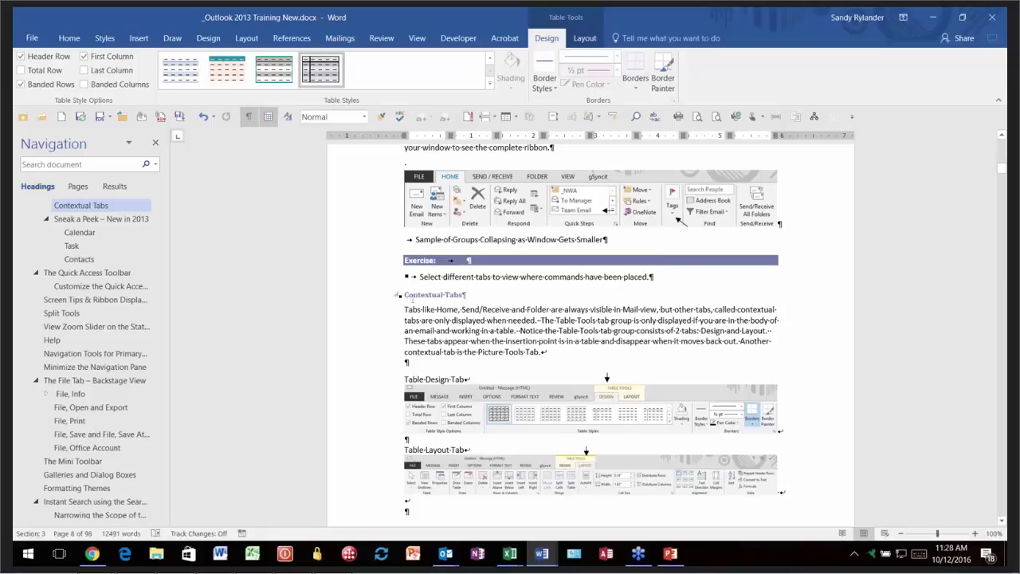
{"action": "left_click_drag", "start_coordinate": [404, 309], "coordinate": [459, 309]}
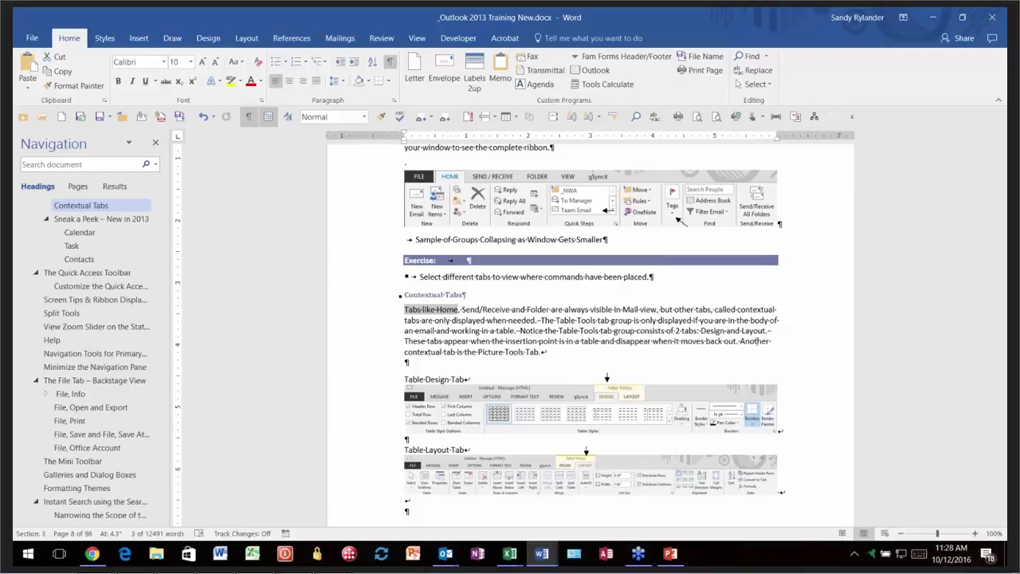
- Open Find and Replace with Ctrl+H, expand More options, and view the Special and Format lists
{"action": "key", "text": "ctrl+h"}
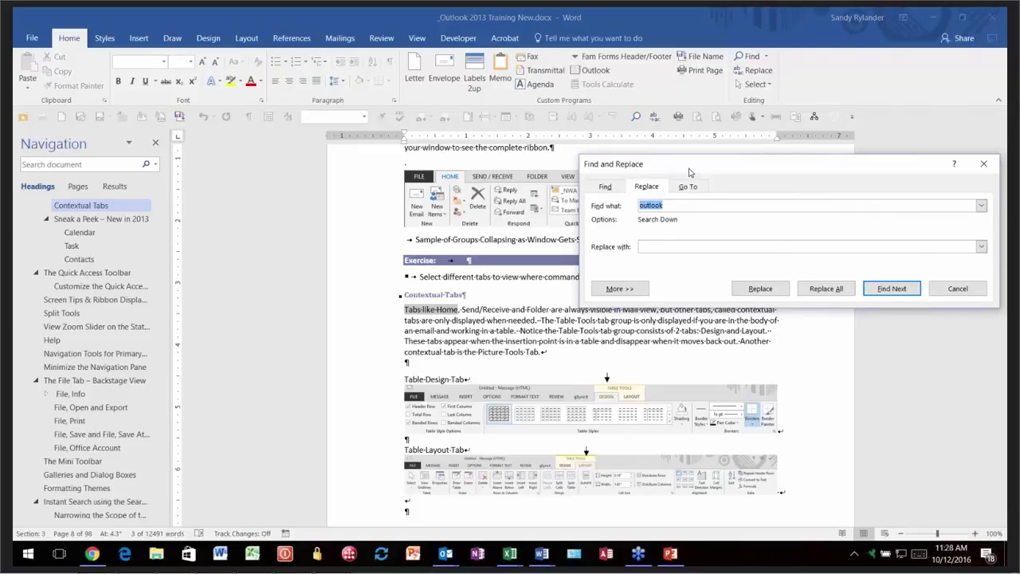
{"action": "left_click_drag", "start_coordinate": [685, 173], "coordinate": [420, 86]}
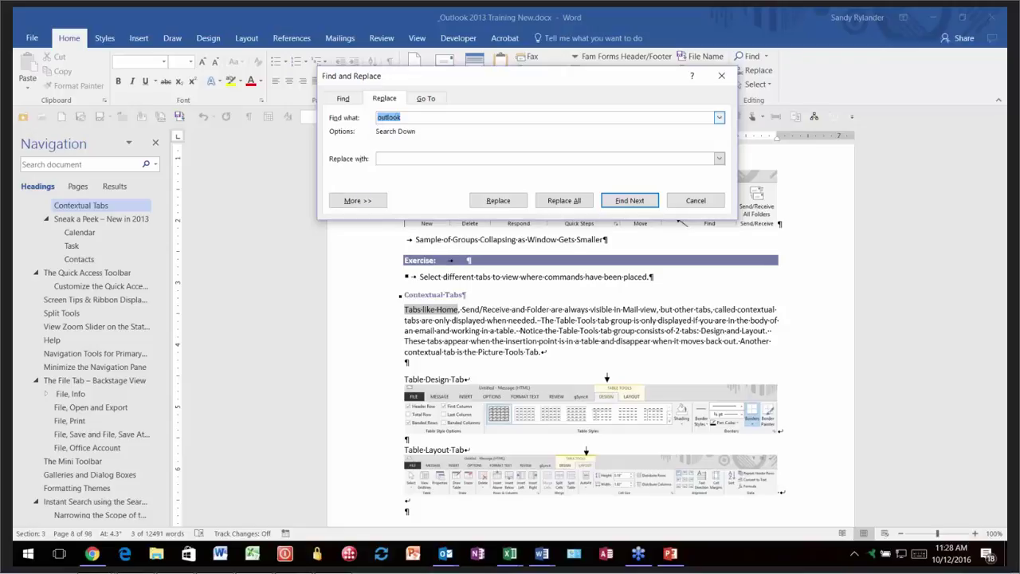
{"action": "left_click", "coordinate": [357, 201]}
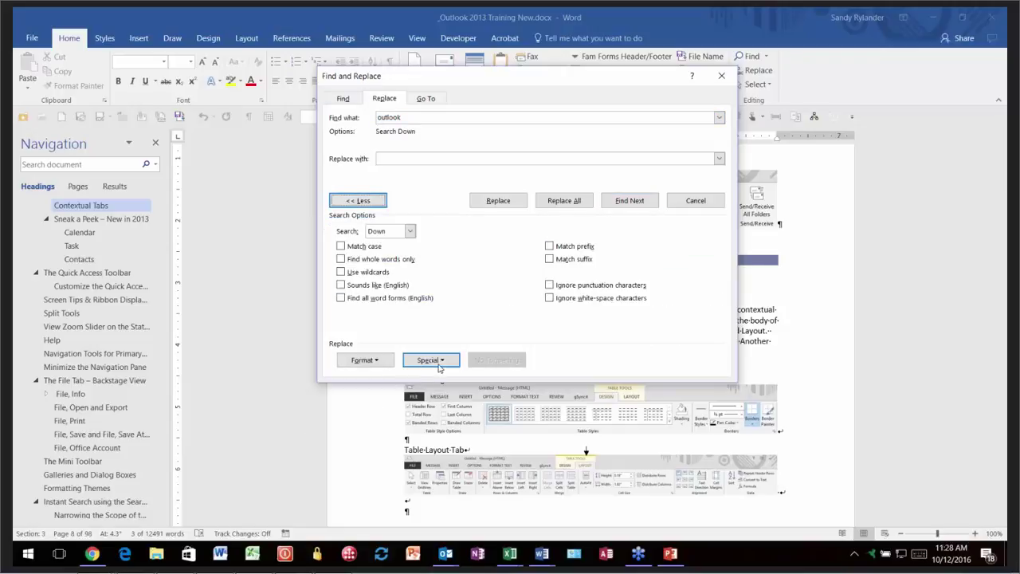
{"action": "left_click", "coordinate": [430, 360]}
{"action": "left_click", "coordinate": [378, 361]}
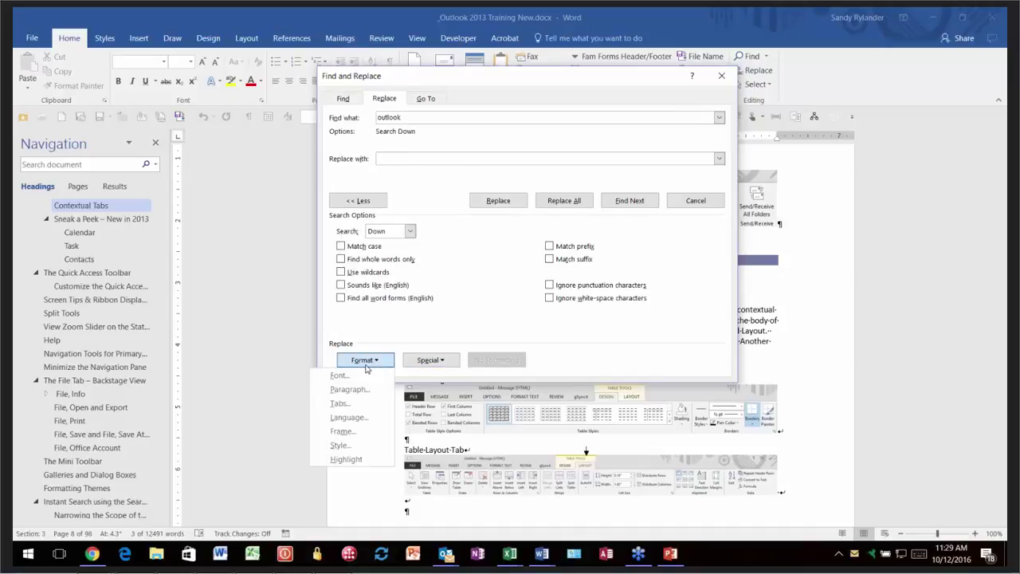
{"action": "left_click", "coordinate": [416, 363]}
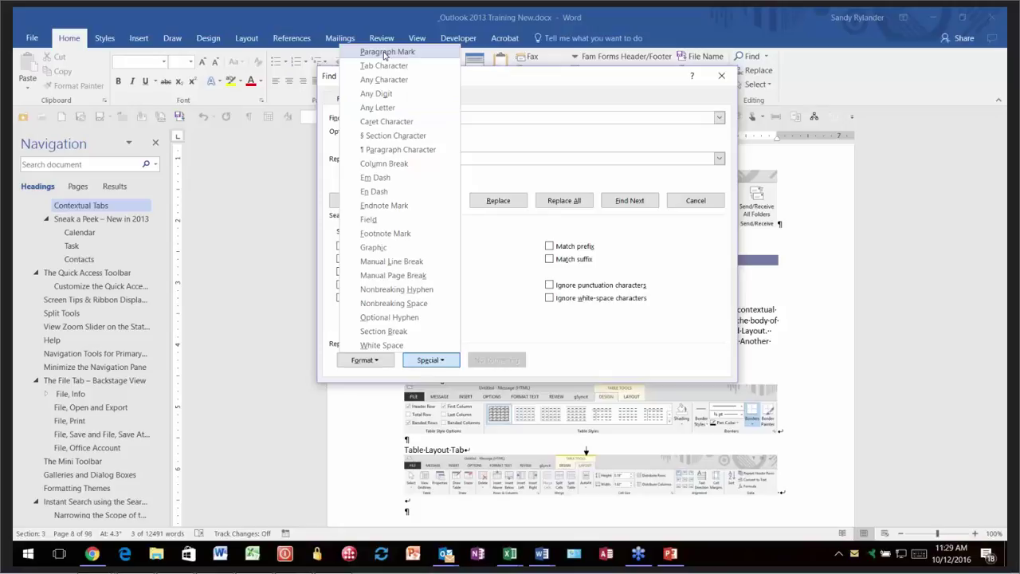
- Insert the Paragraph Mark code ^p into Find what, then delete it again
{"action": "left_click", "coordinate": [385, 53]}
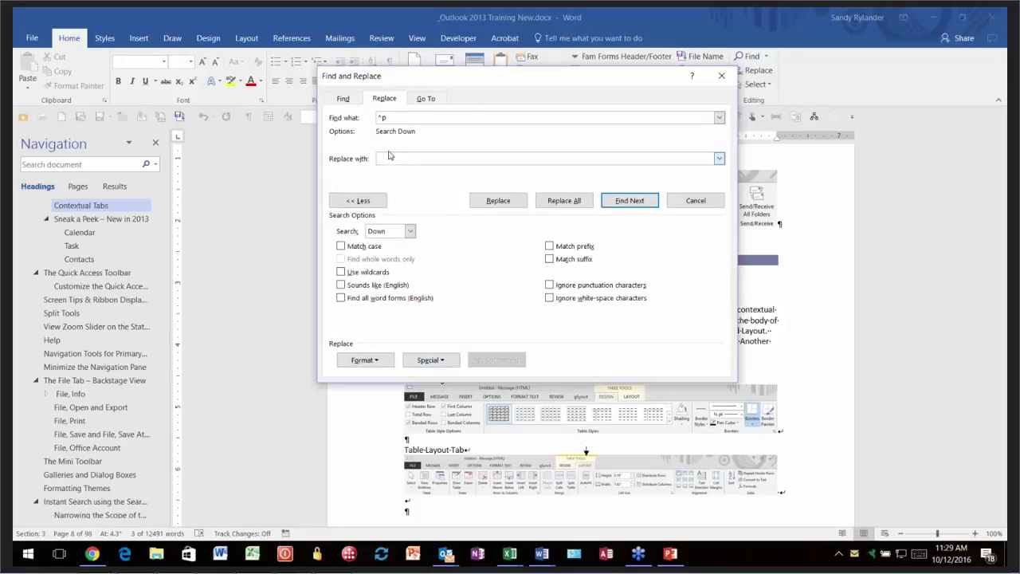
{"action": "left_click_drag", "start_coordinate": [391, 117], "coordinate": [351, 115]}
{"action": "key", "text": "Delete"}
{"action": "left_click", "coordinate": [424, 360]}
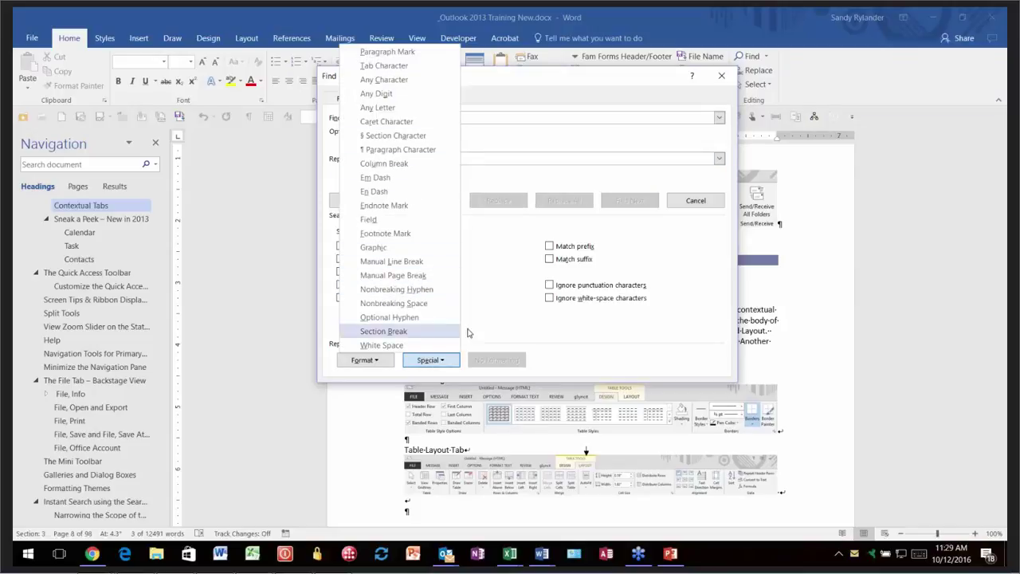
{"action": "left_click", "coordinate": [489, 316]}
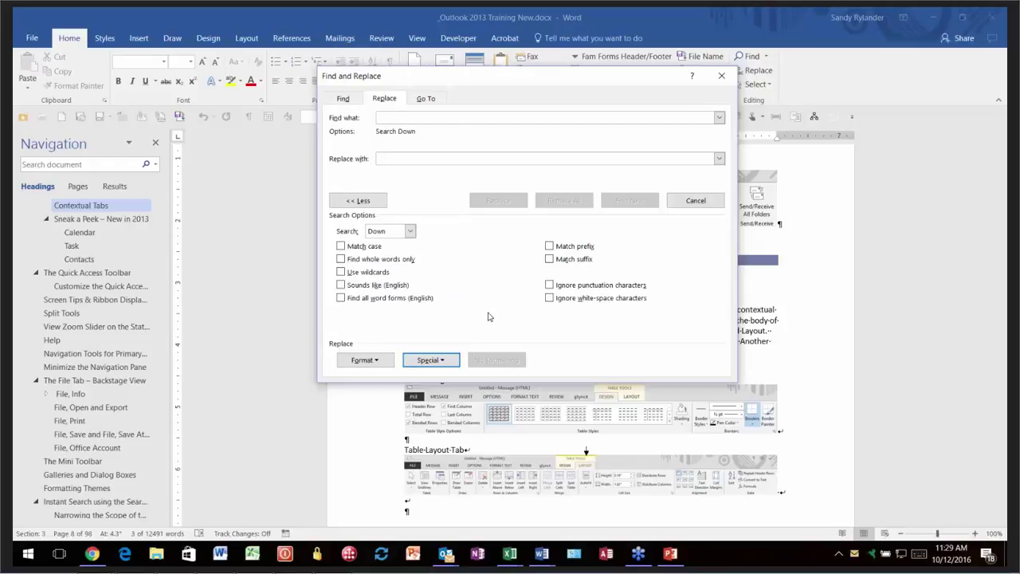
- Close Find and Replace and switch to the Presentation1 deck in PowerPoint
{"action": "left_click", "coordinate": [722, 77]}
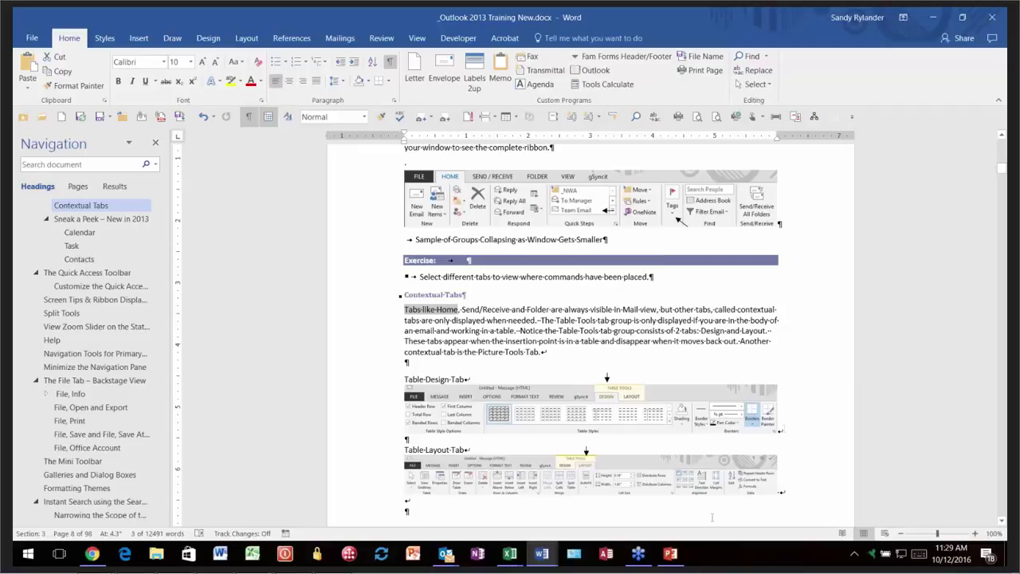
{"action": "mouse_move", "coordinate": [666, 558]}
{"action": "left_click", "coordinate": [659, 512]}
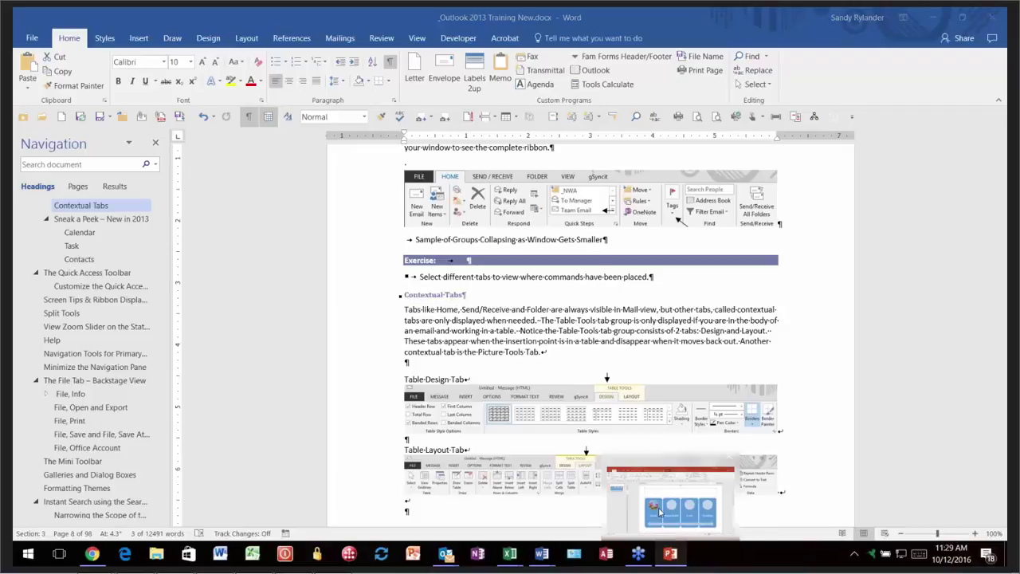